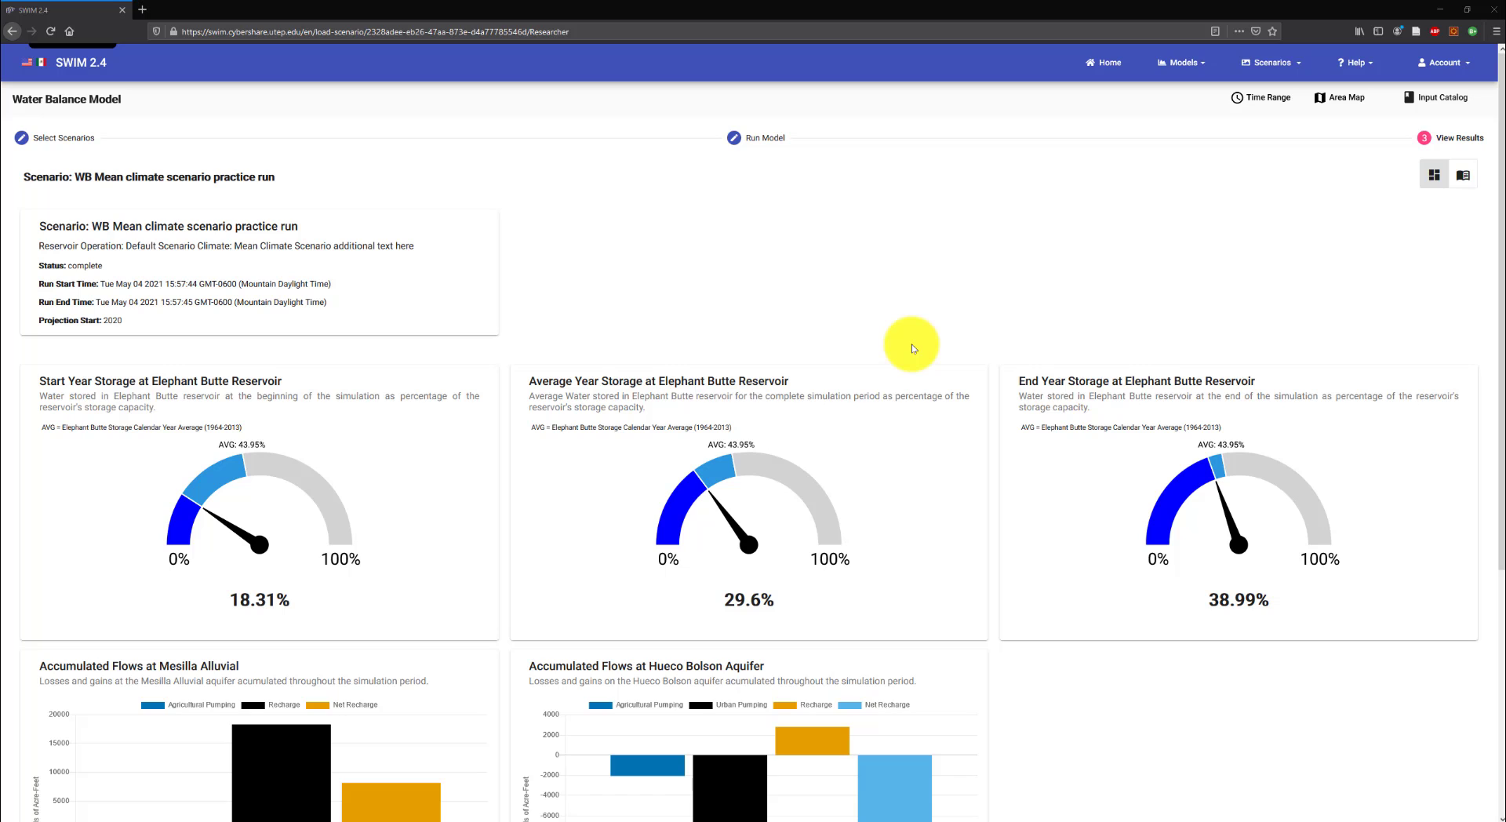
Switch the scenario results from the summary dashboard to the detailed list of output variables
scroll(802, 323, "down", 3)
scroll(802, 324, "up", 3)
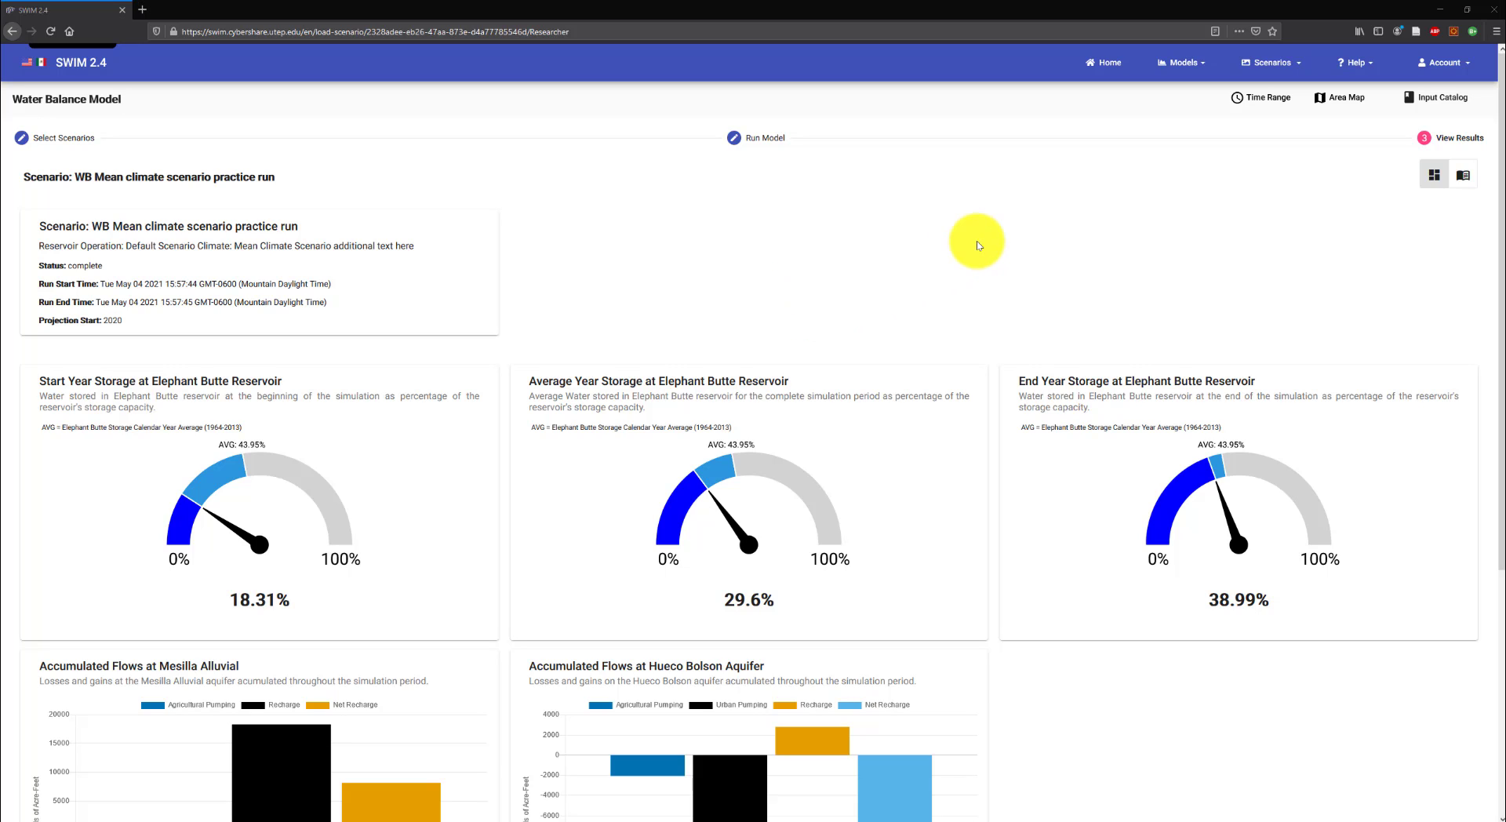
left_click(1464, 178)
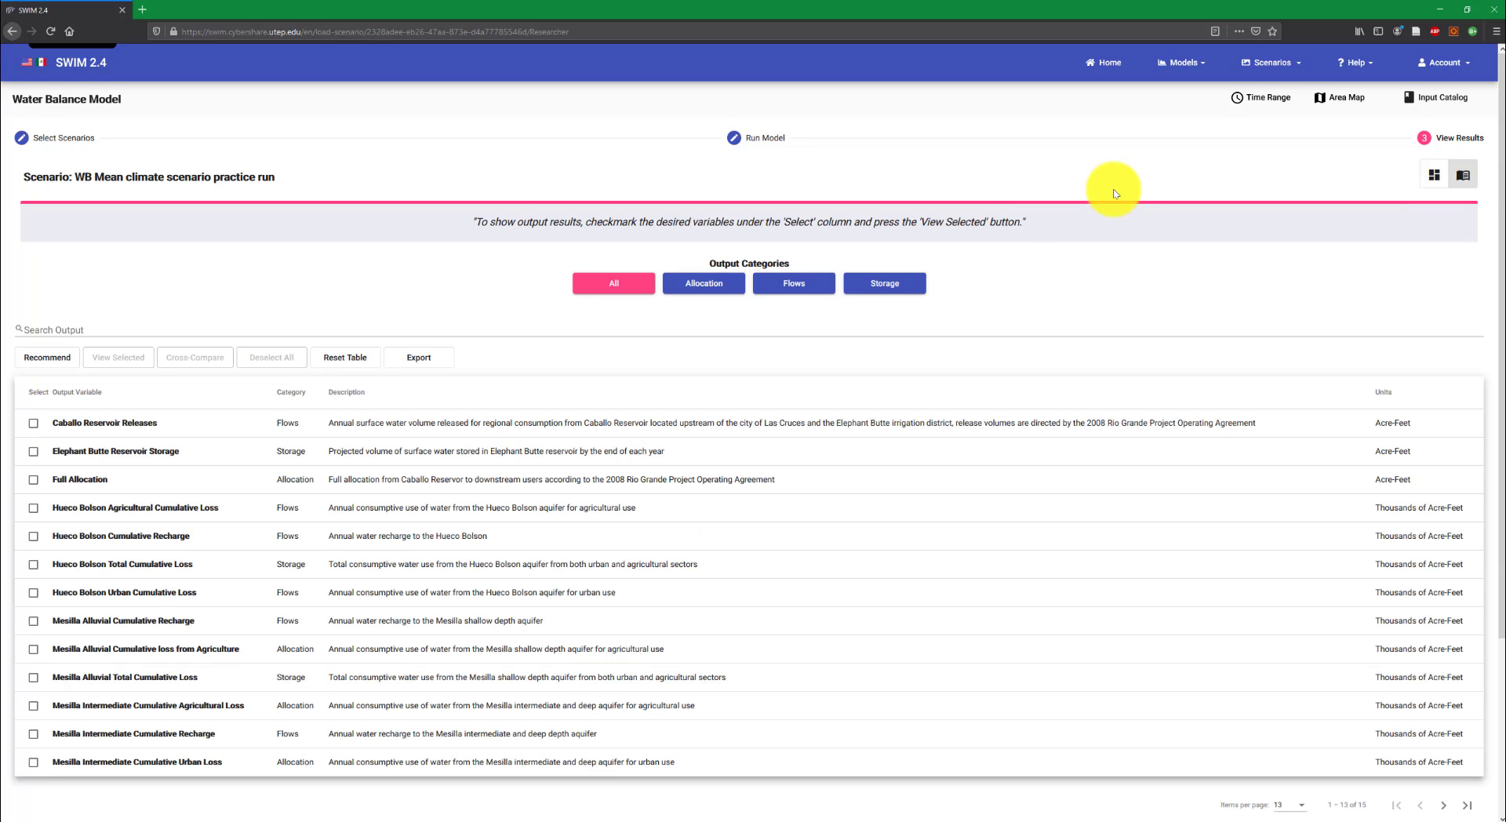
scroll(1117, 187, "down", 1)
scroll(1106, 220, "up", 1)
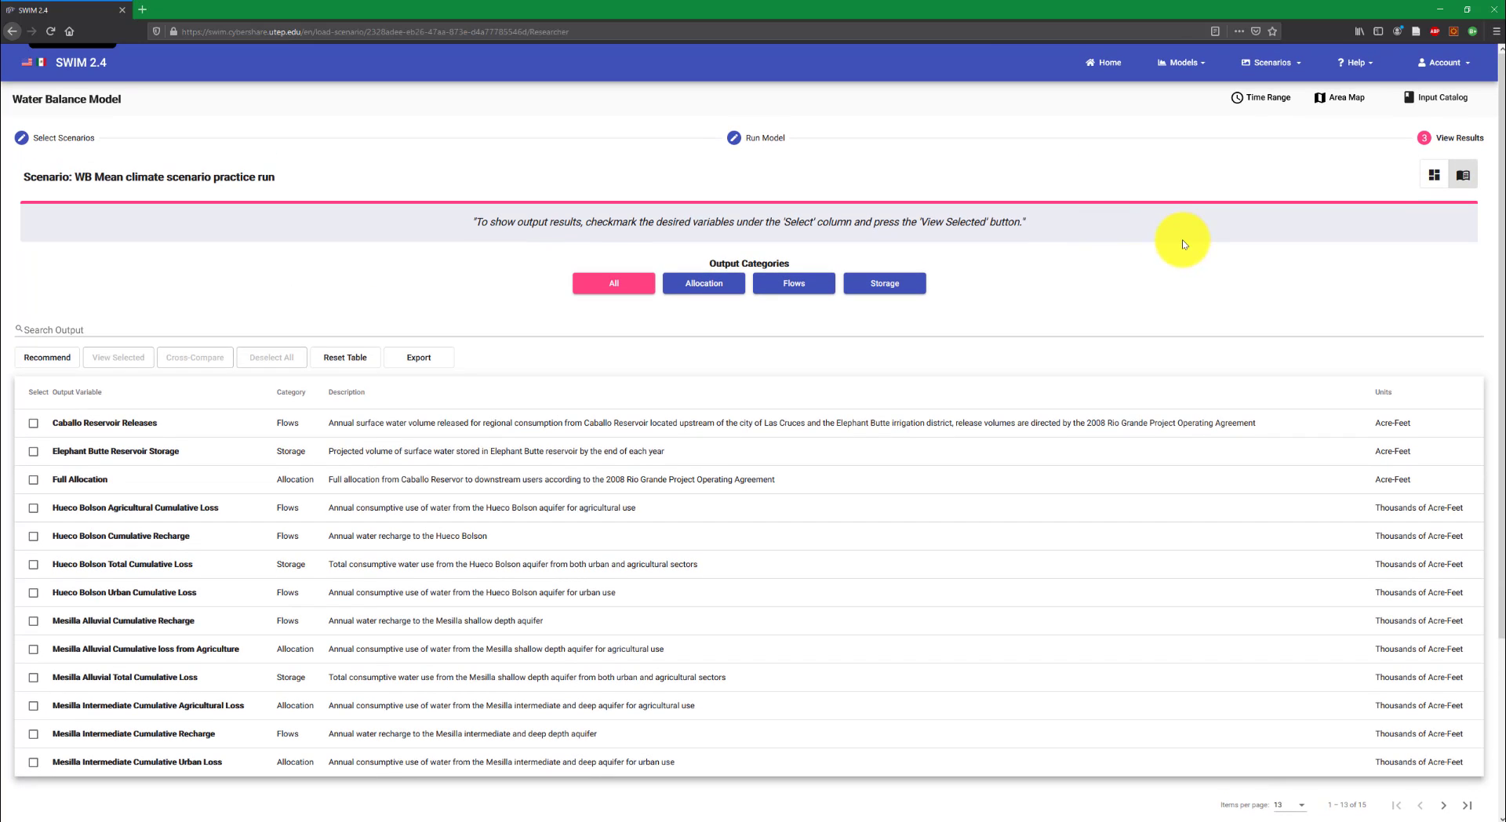
scroll(1183, 239, "down", 1)
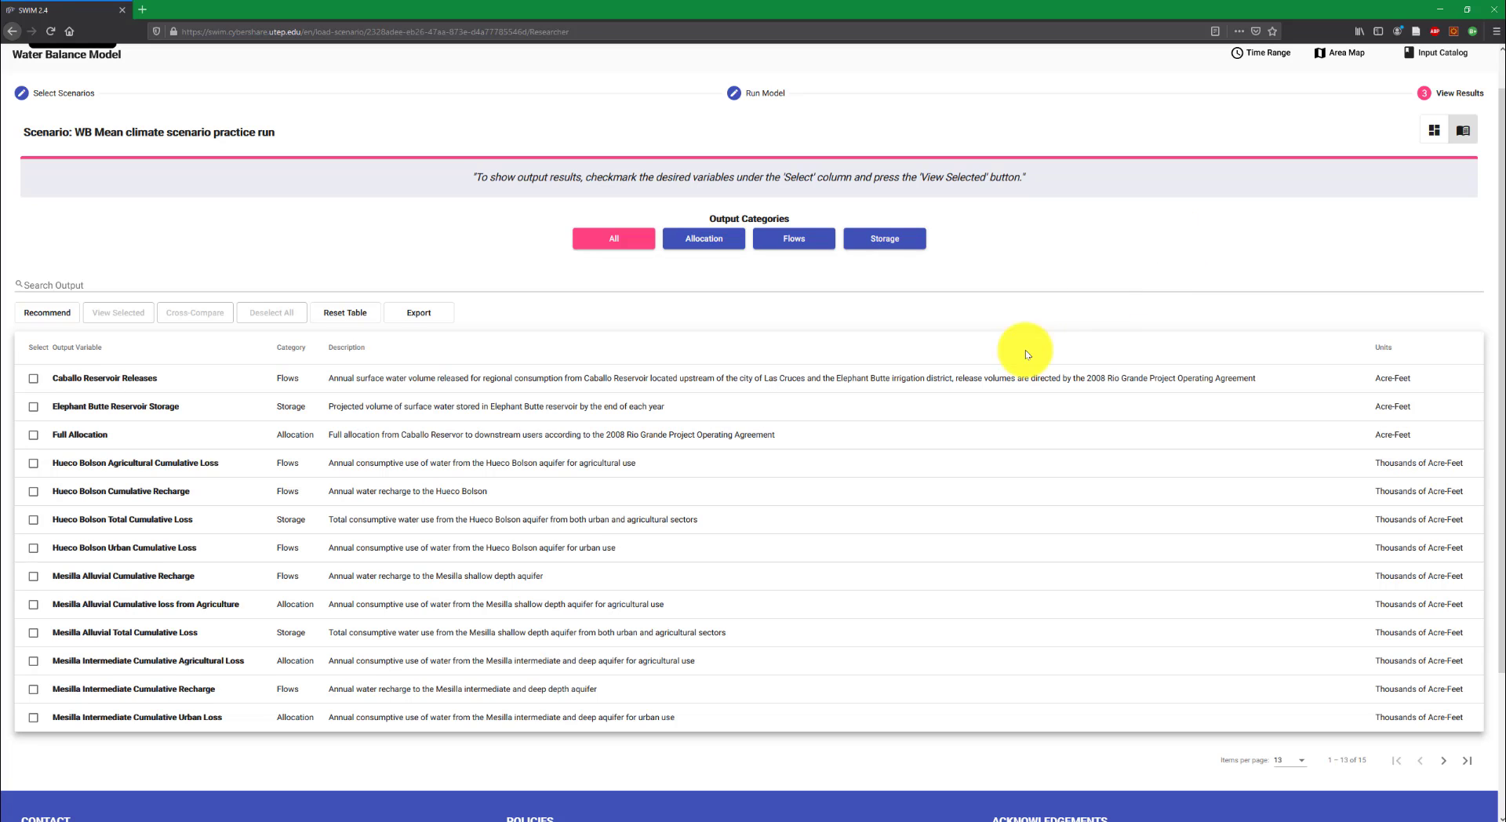
scroll(836, 357, "up", 1)
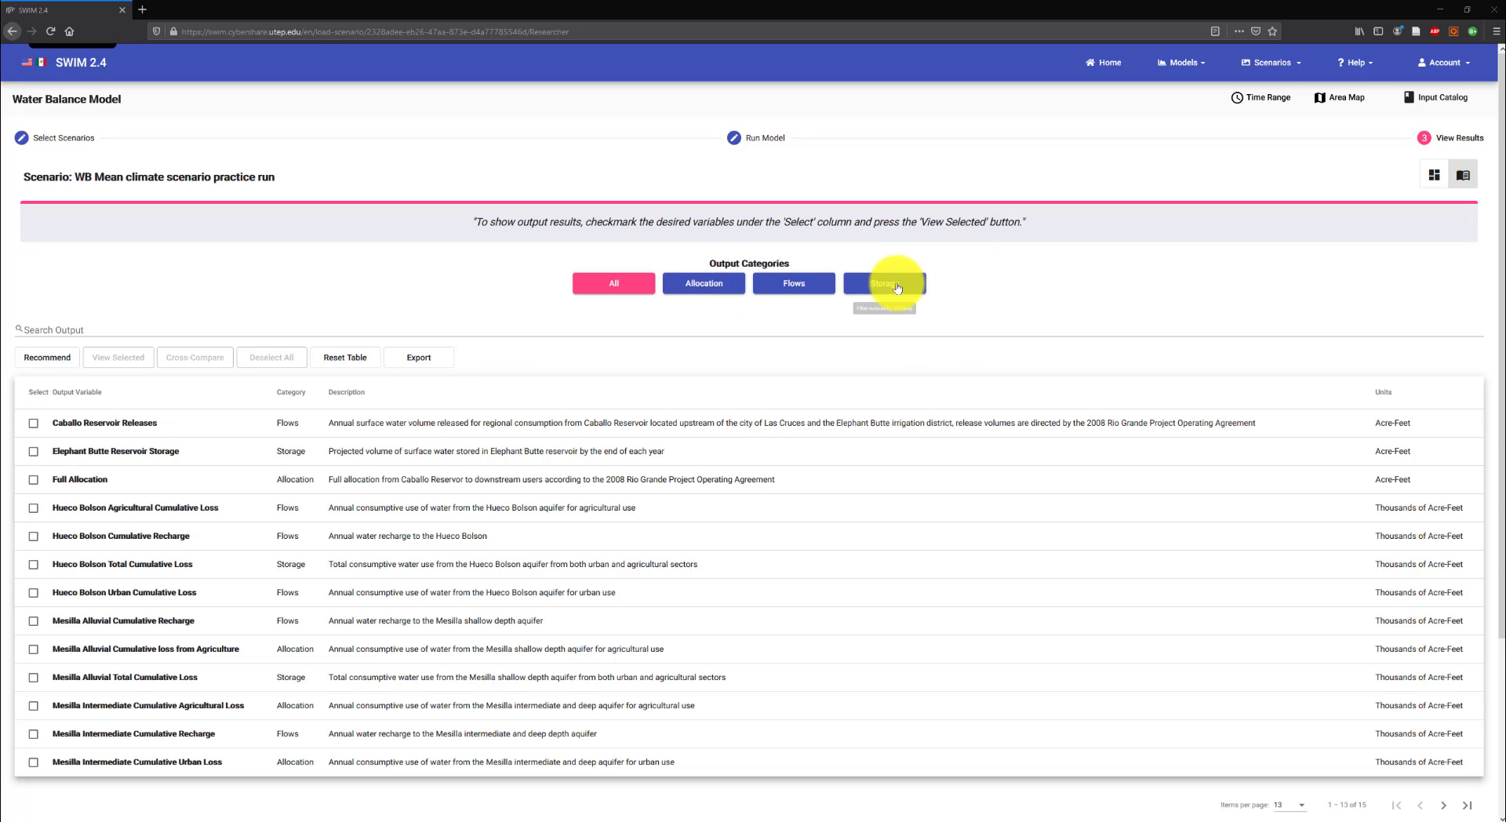
Filter the output variables by Allocation, Flows and Storage in turn, ending with all categories shown
left_click(710, 285)
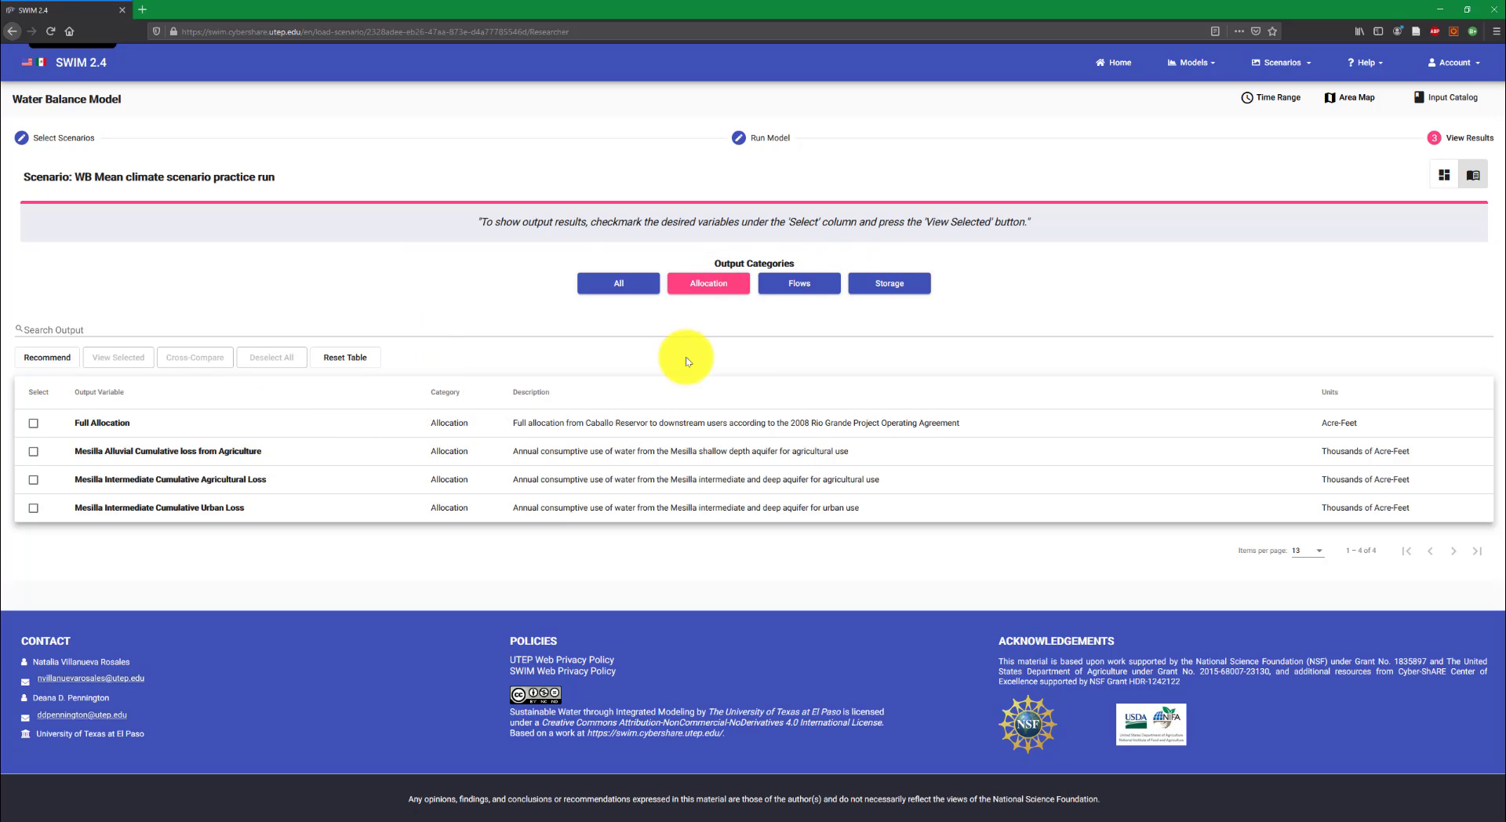
left_click(798, 286)
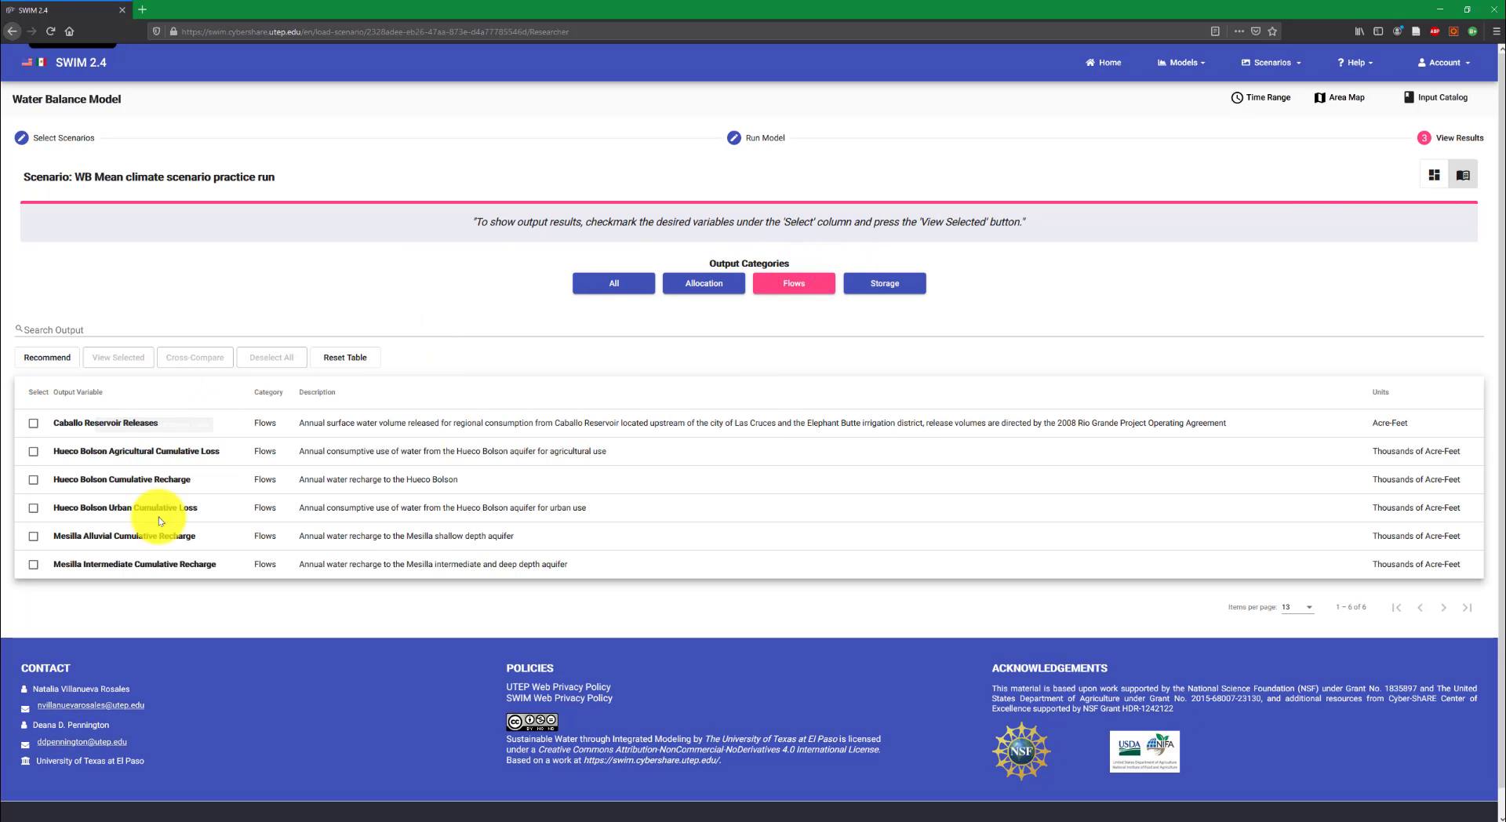
left_click(846, 290)
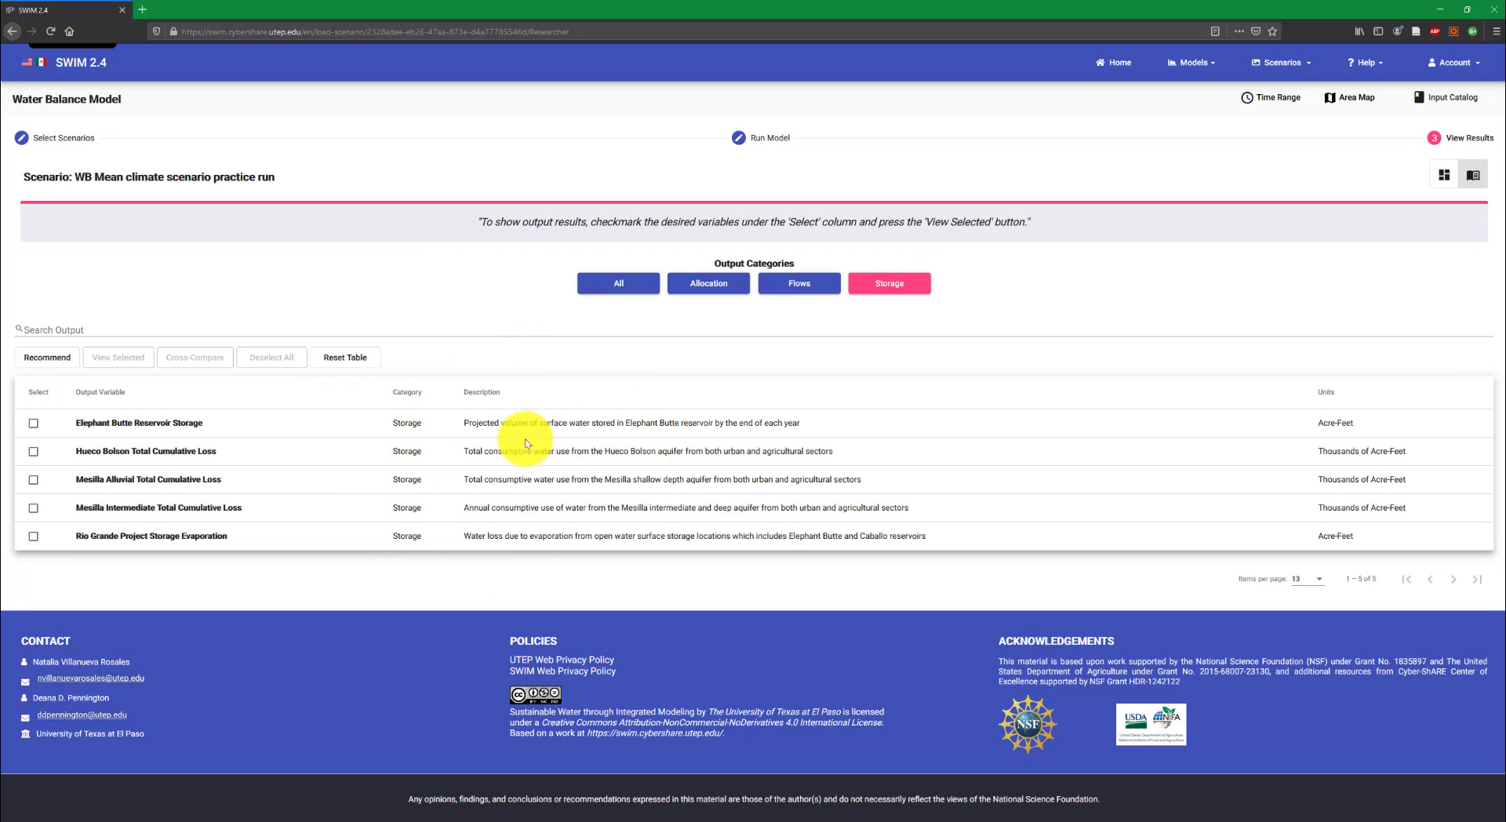
left_click(624, 282)
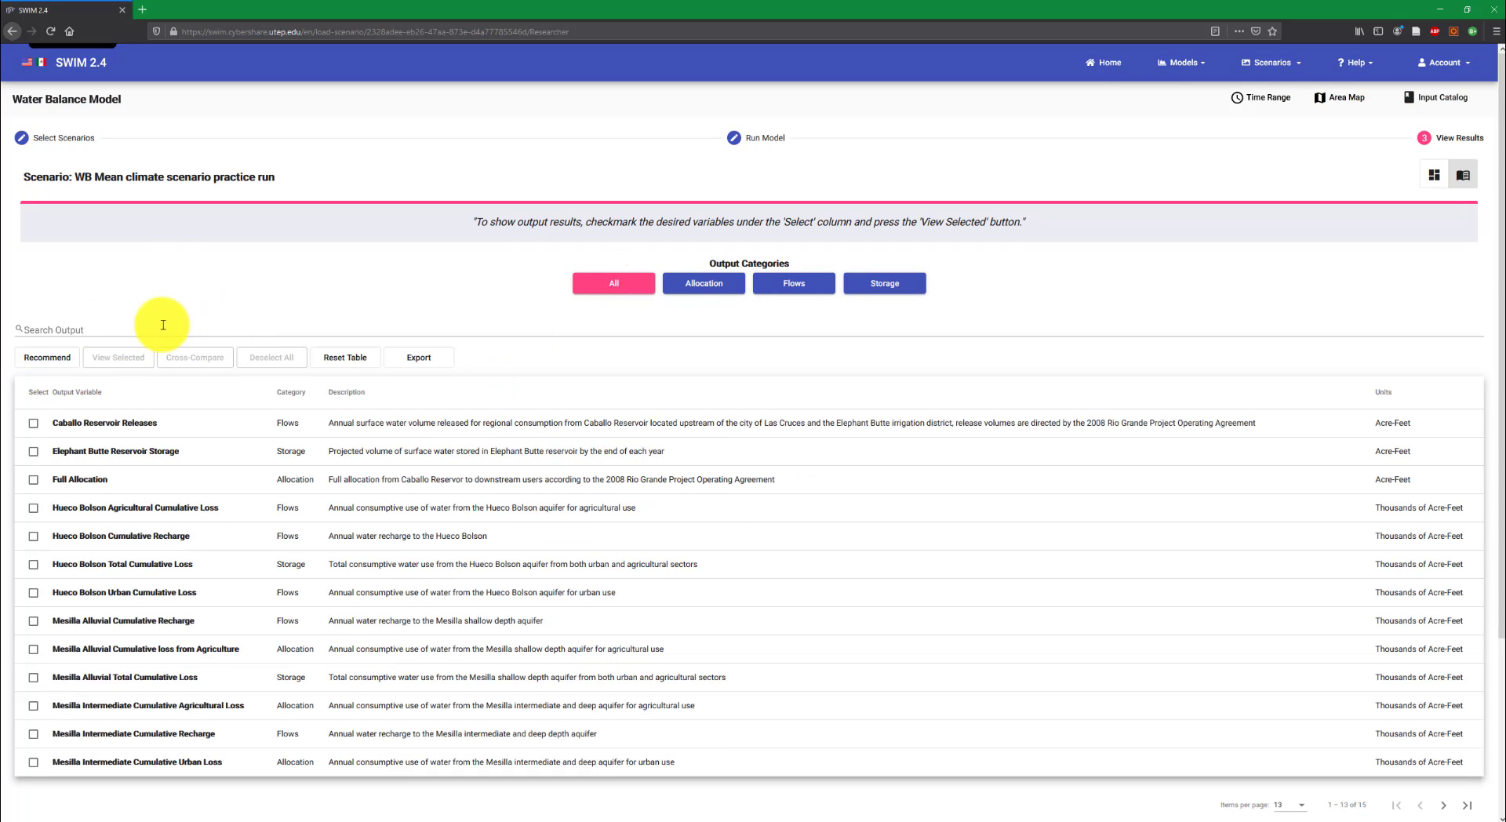
Search the output variables for "bolson" and clear the search to restore the full list
left_click(136, 330)
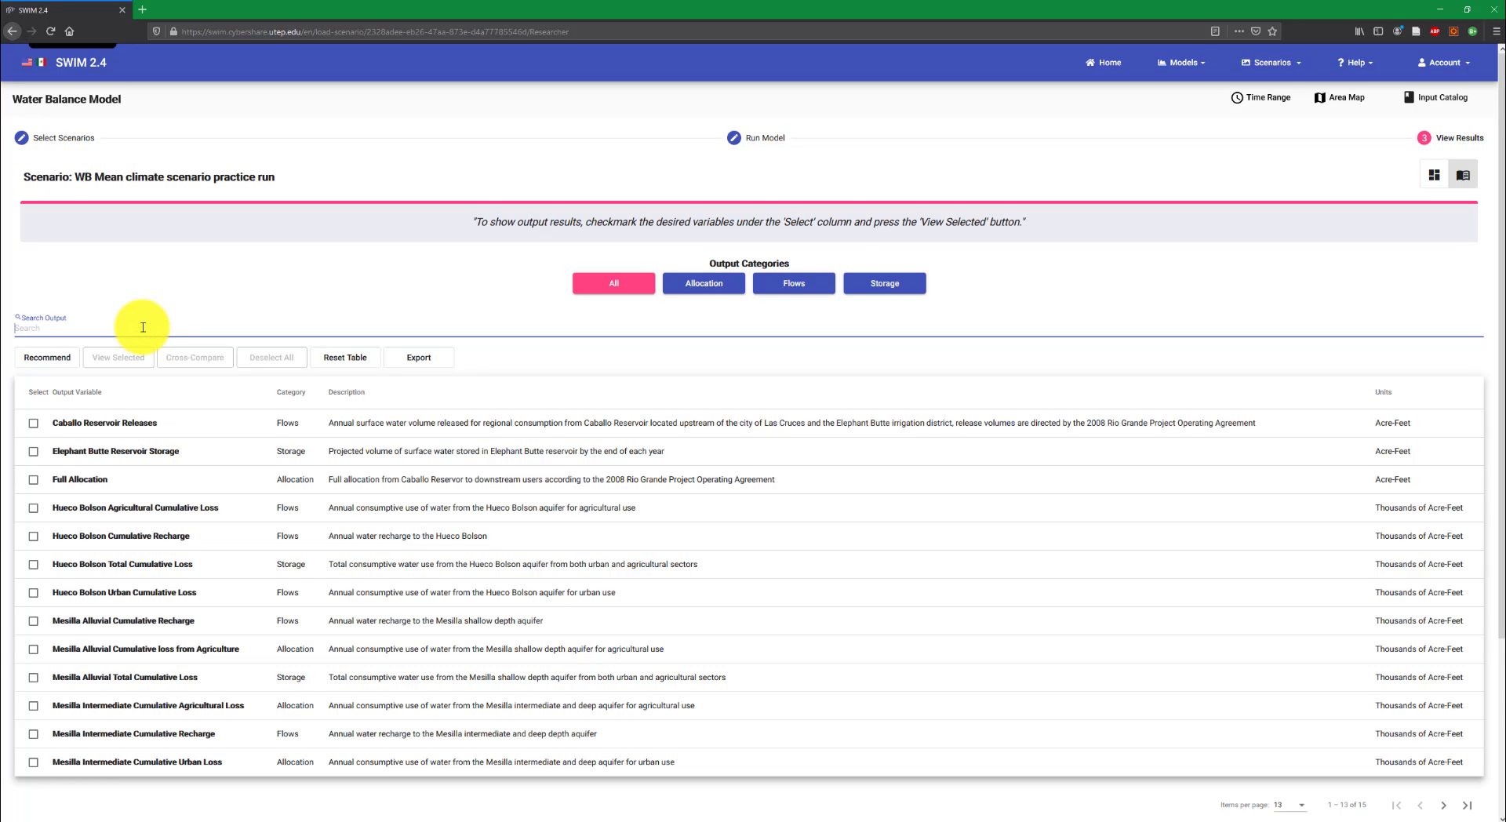
type("bolson")
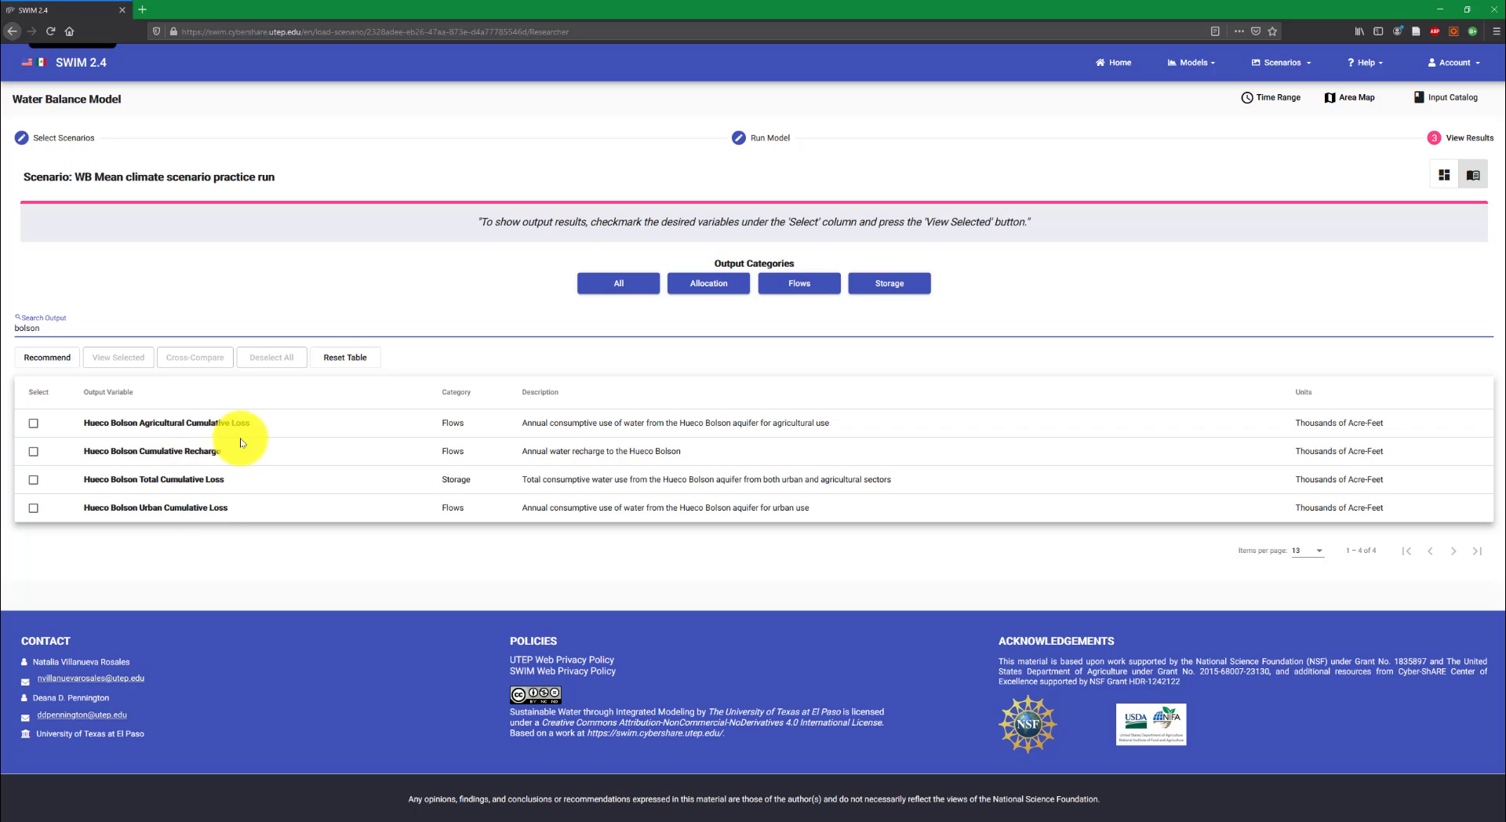
left_click(68, 325)
key("BackSpace")
key("BackSpace")
key("BackSpace")
key("BackSpace")
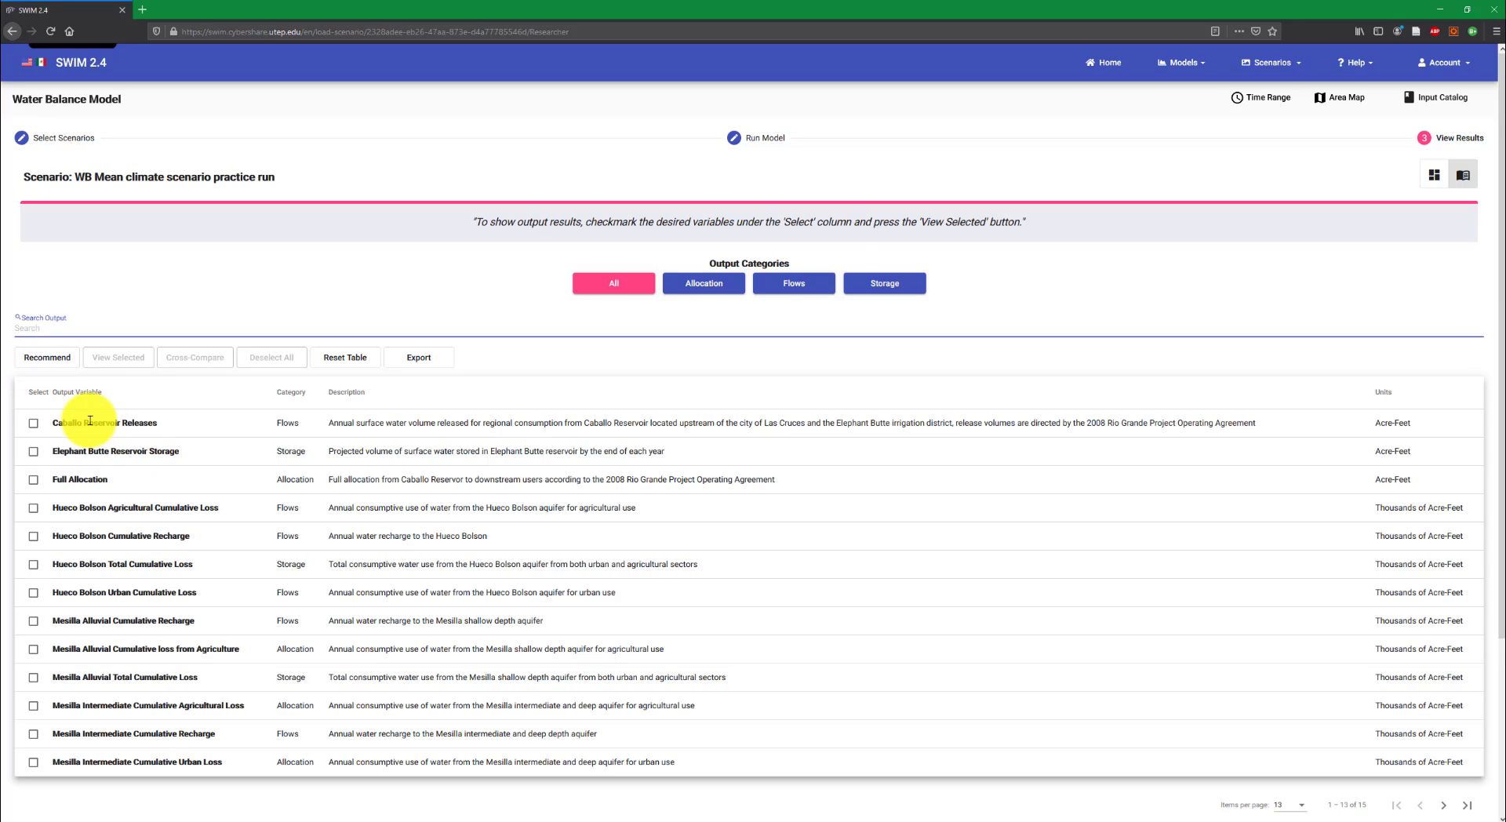
Reorder the output variables by recommendation and read the Caballo Reservoir Releases entry
left_click(54, 361)
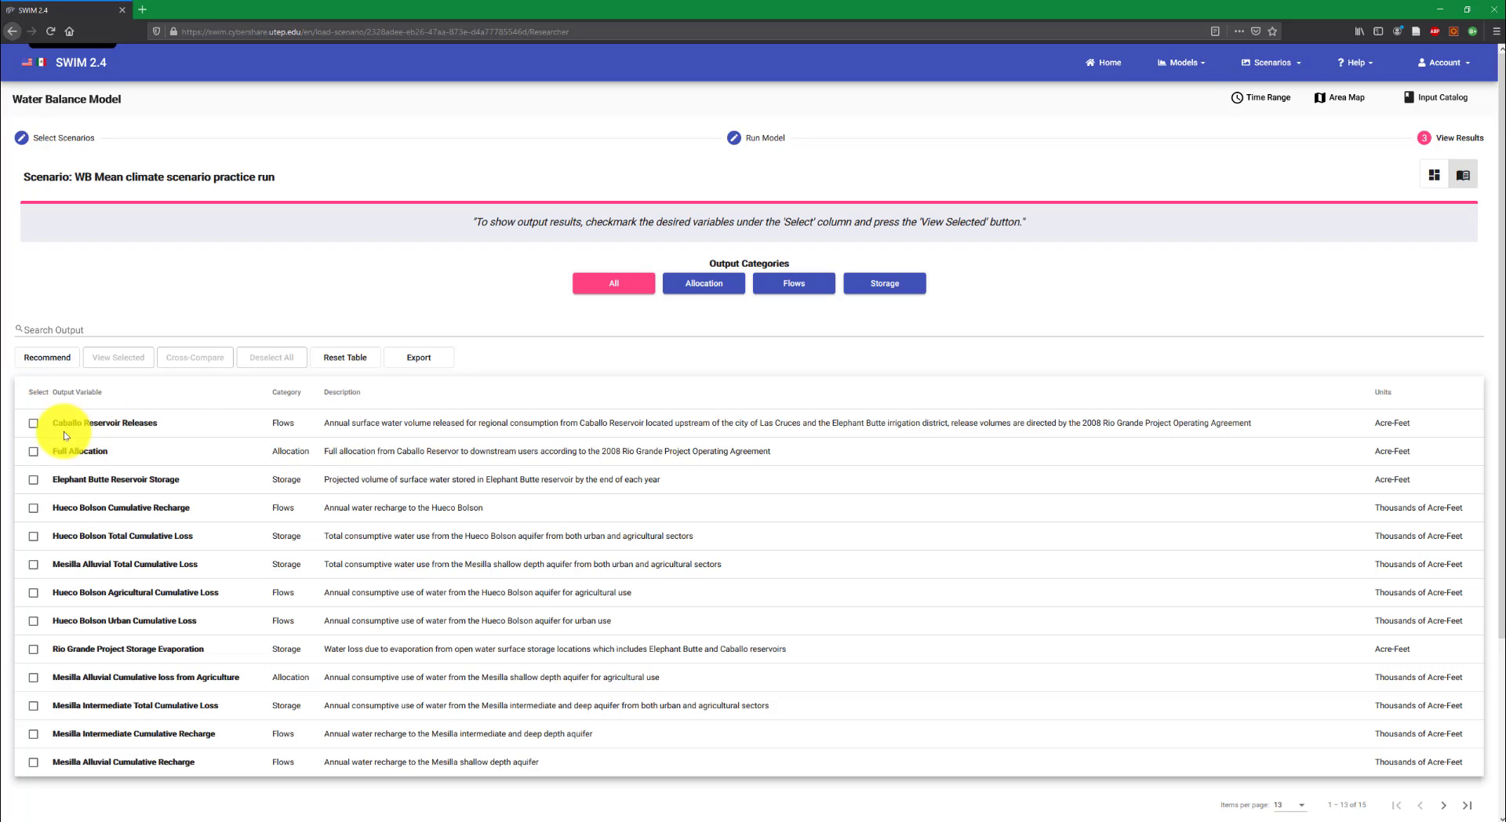
left_click_drag(55, 421, 208, 440)
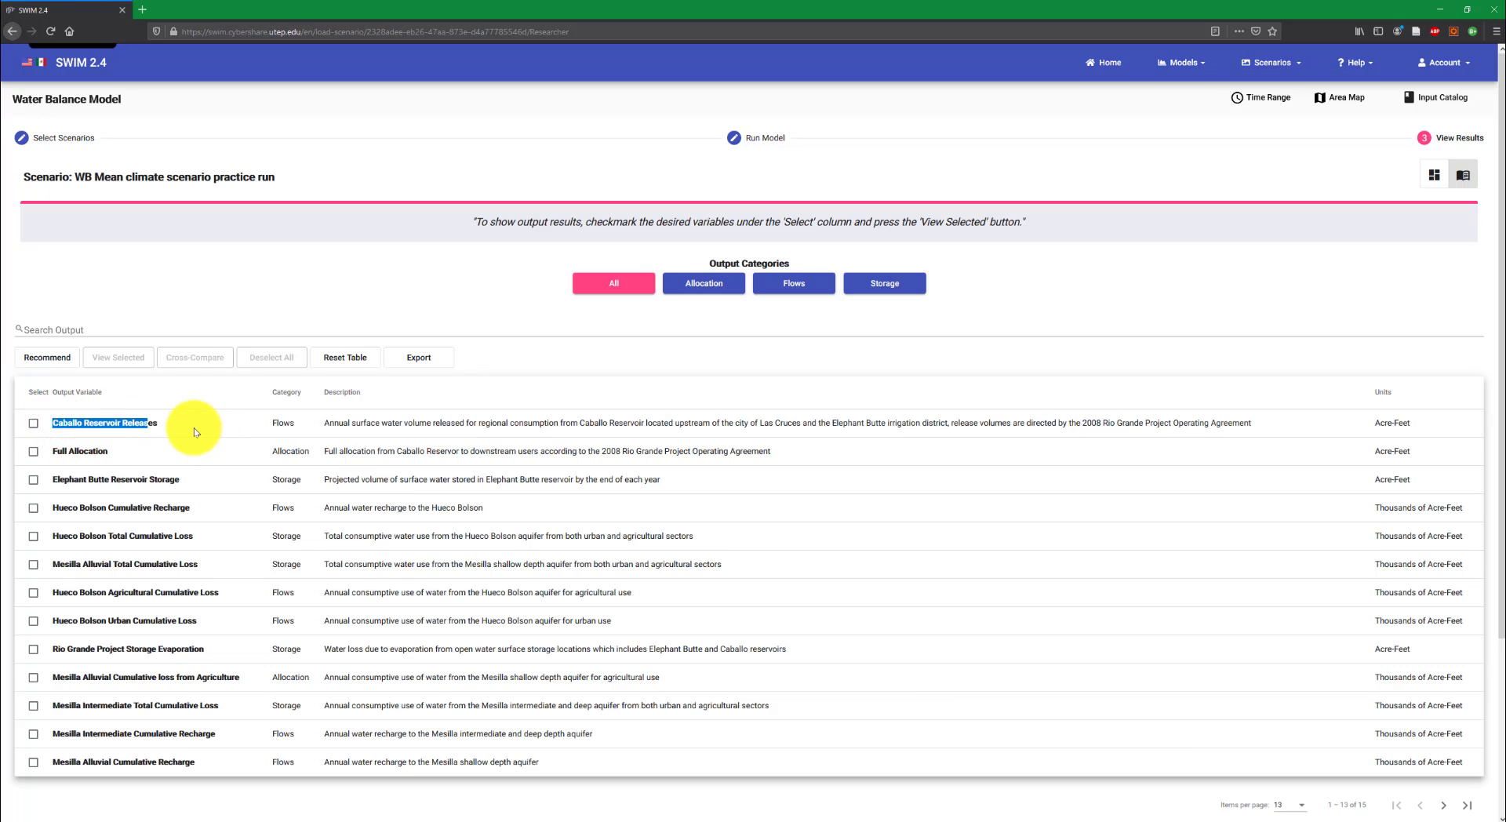
left_click(193, 427)
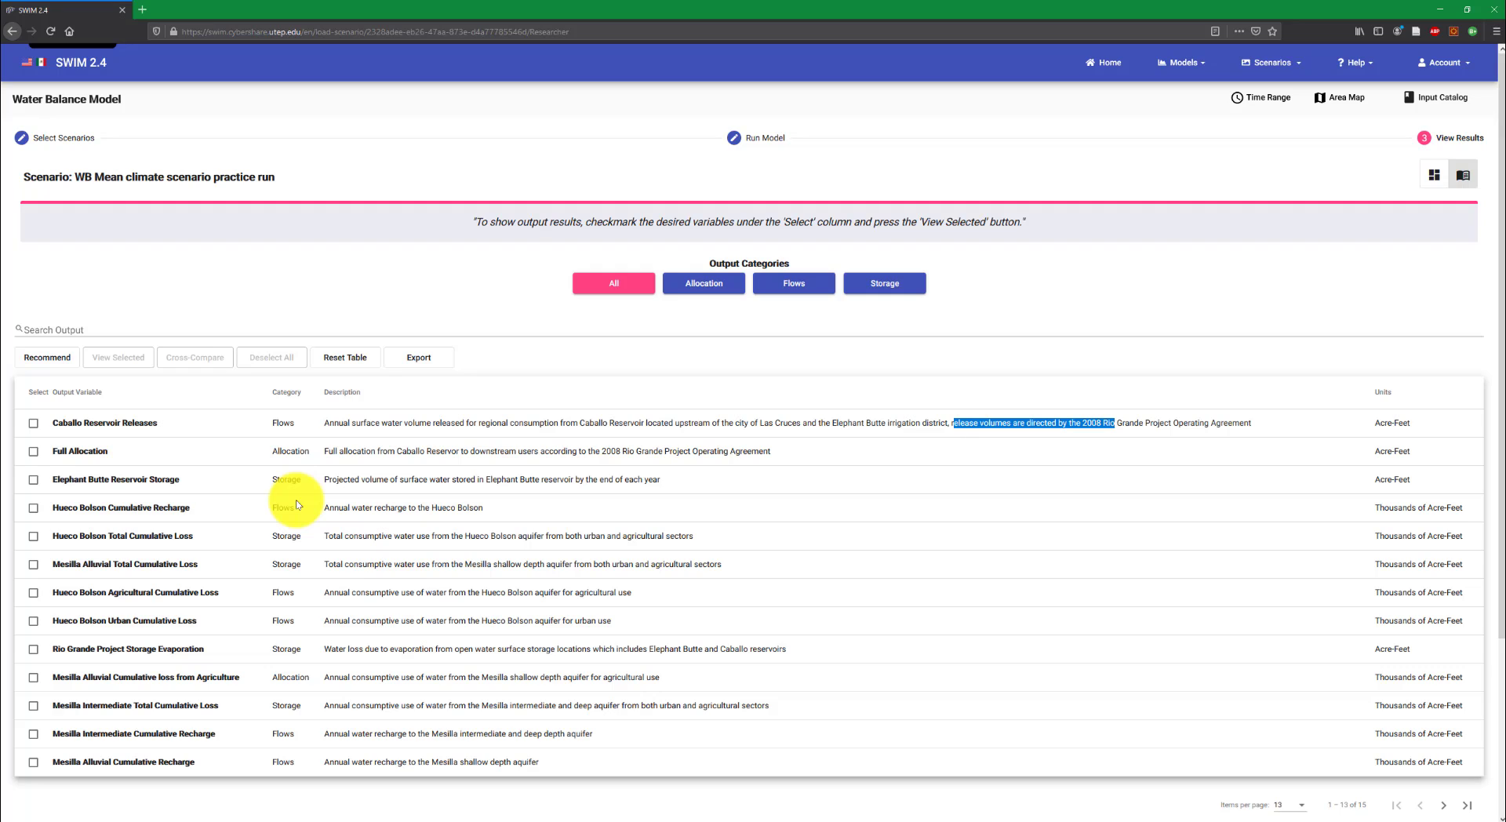
left_click(455, 300)
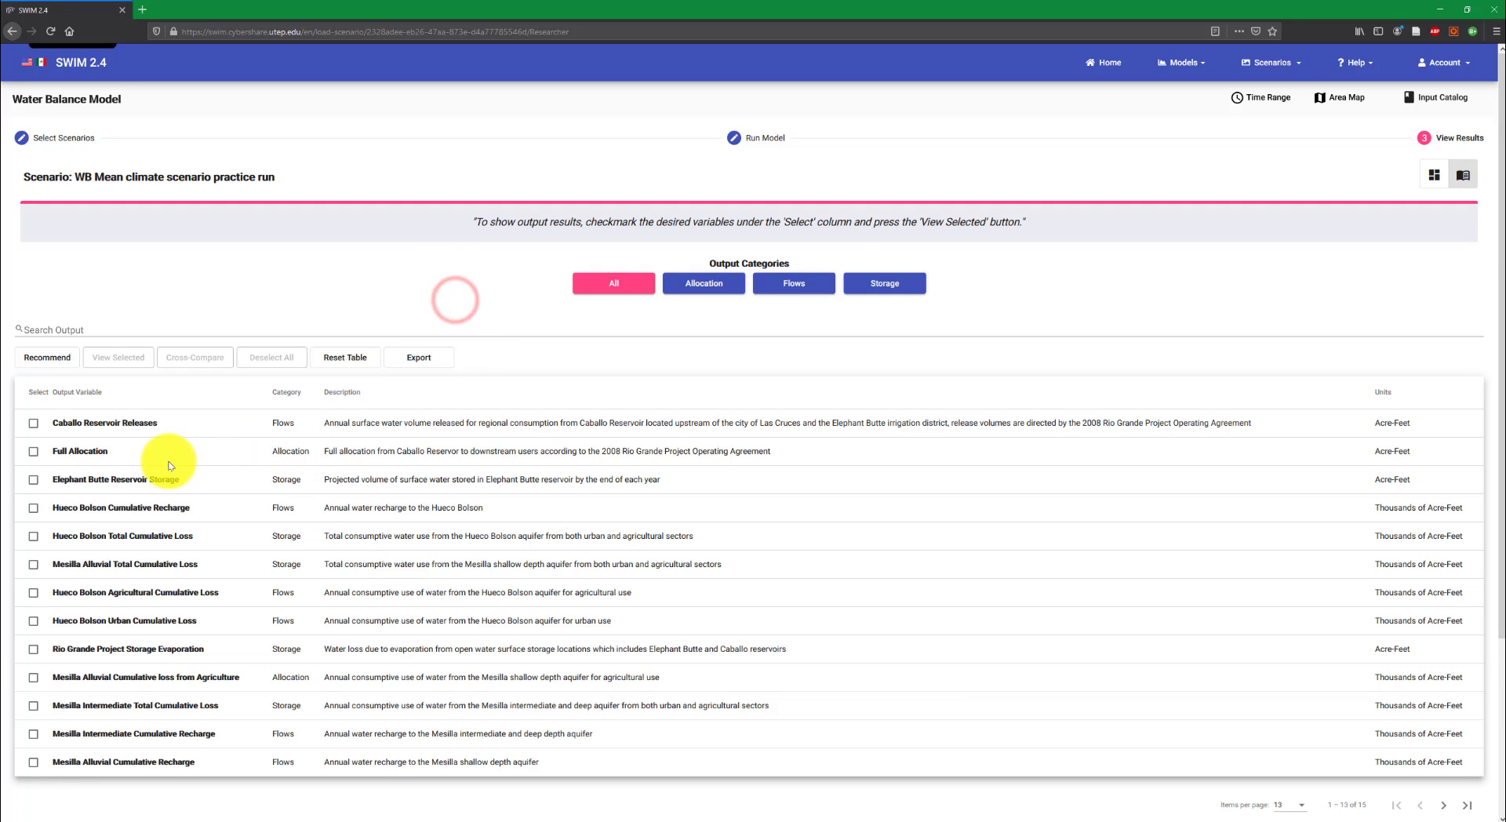
Select only Caballo Reservoir Releases in the output list and open its results for an overview
left_click(32, 426)
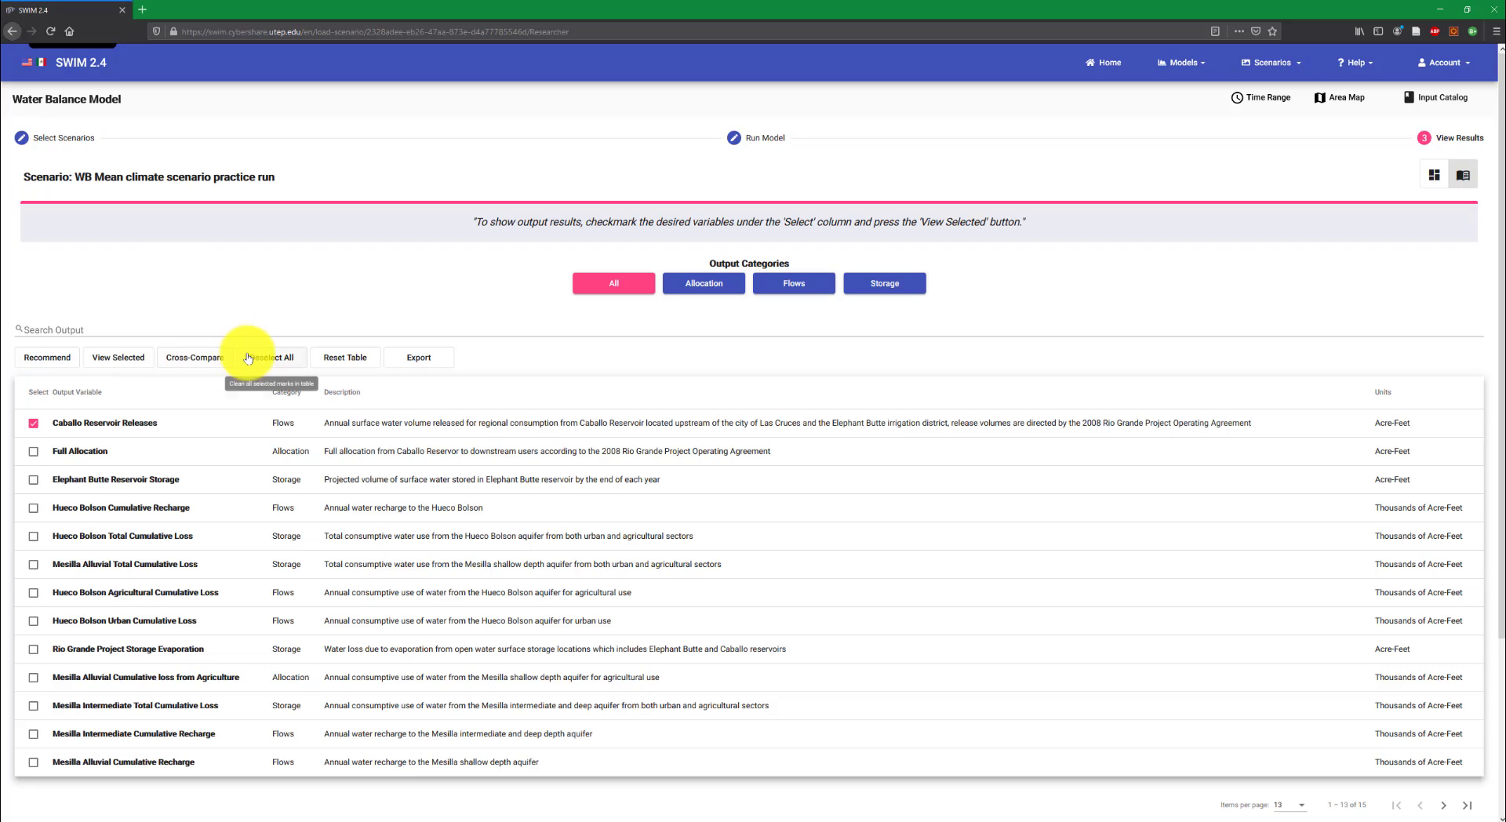
left_click(131, 363)
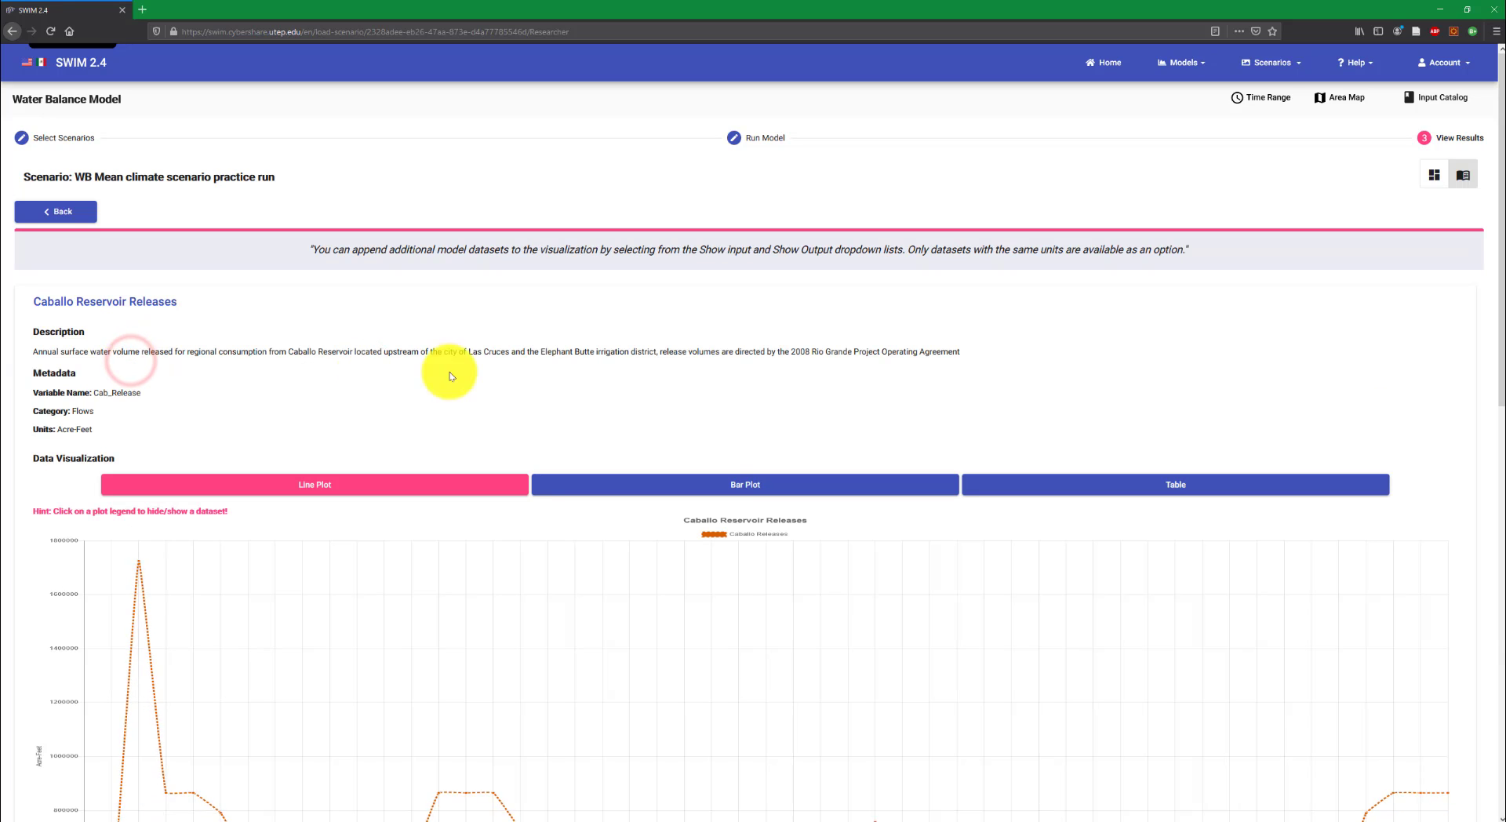
scroll(386, 340, "down", 1)
scroll(386, 340, "down", 2)
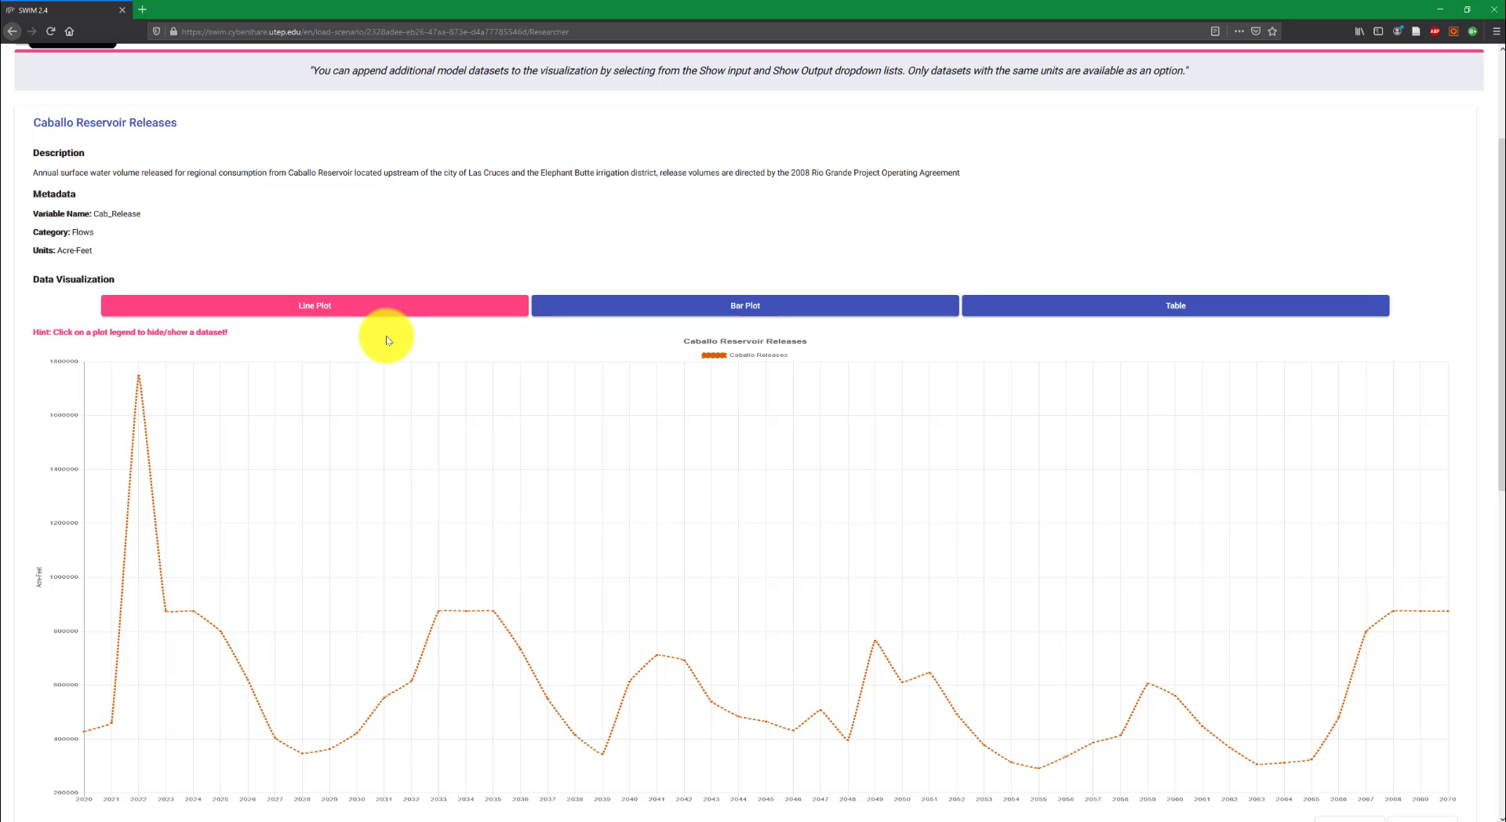
scroll(386, 339, "down", 5)
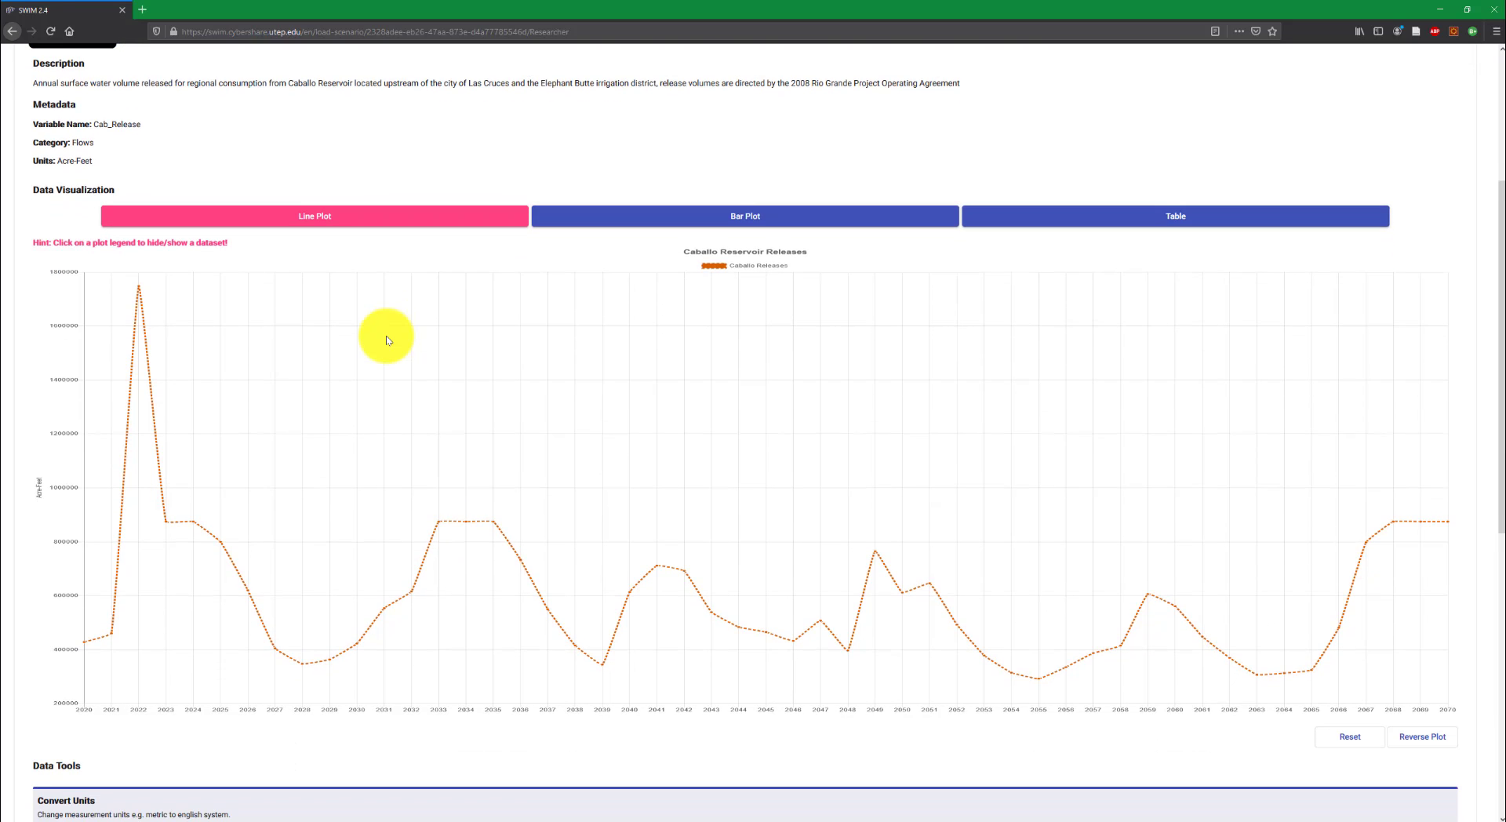
scroll(386, 340, "up", 6)
scroll(386, 340, "up", 2)
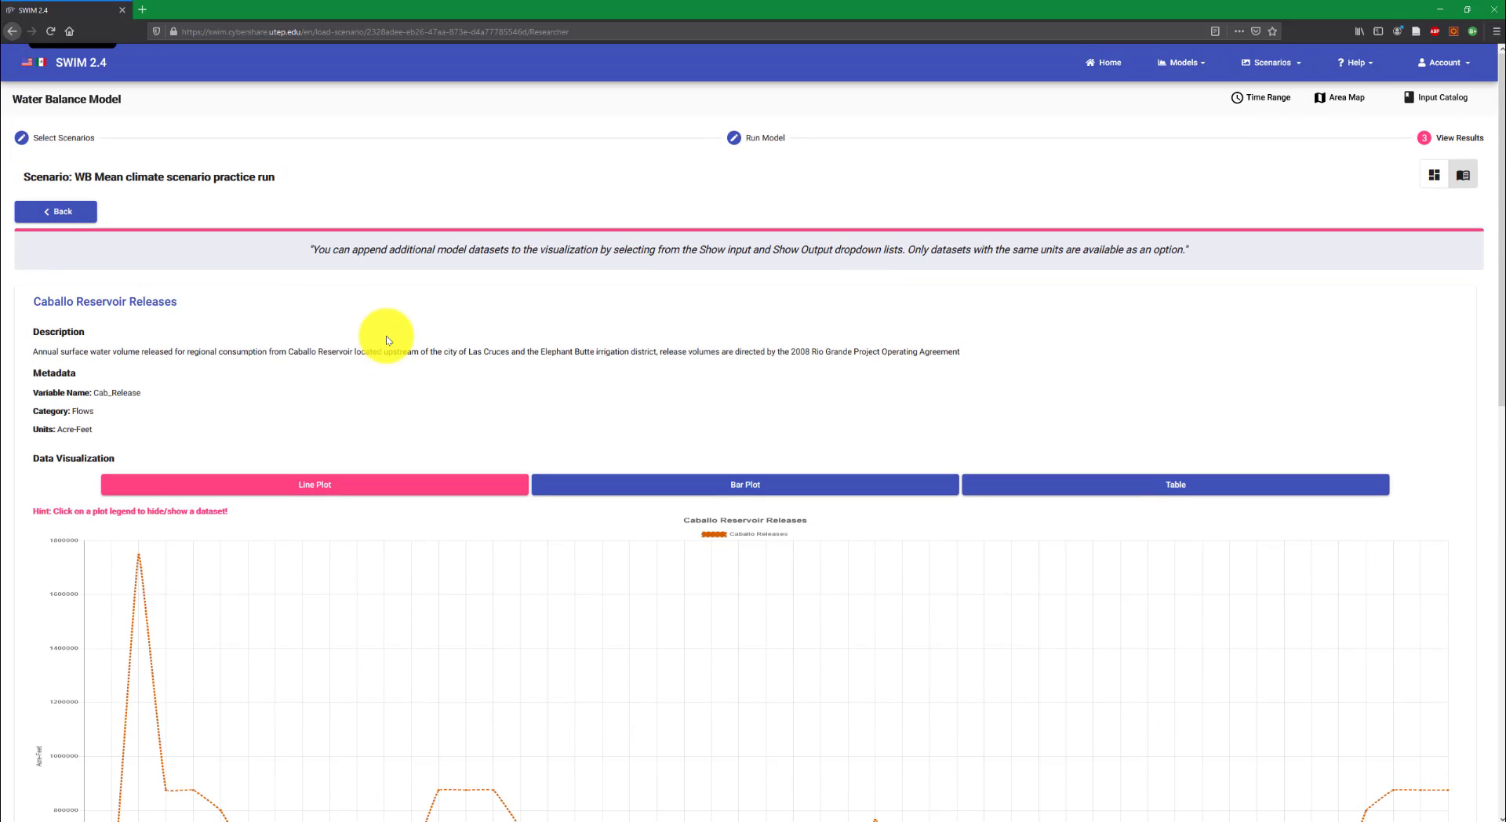
scroll(386, 339, "down", 1)
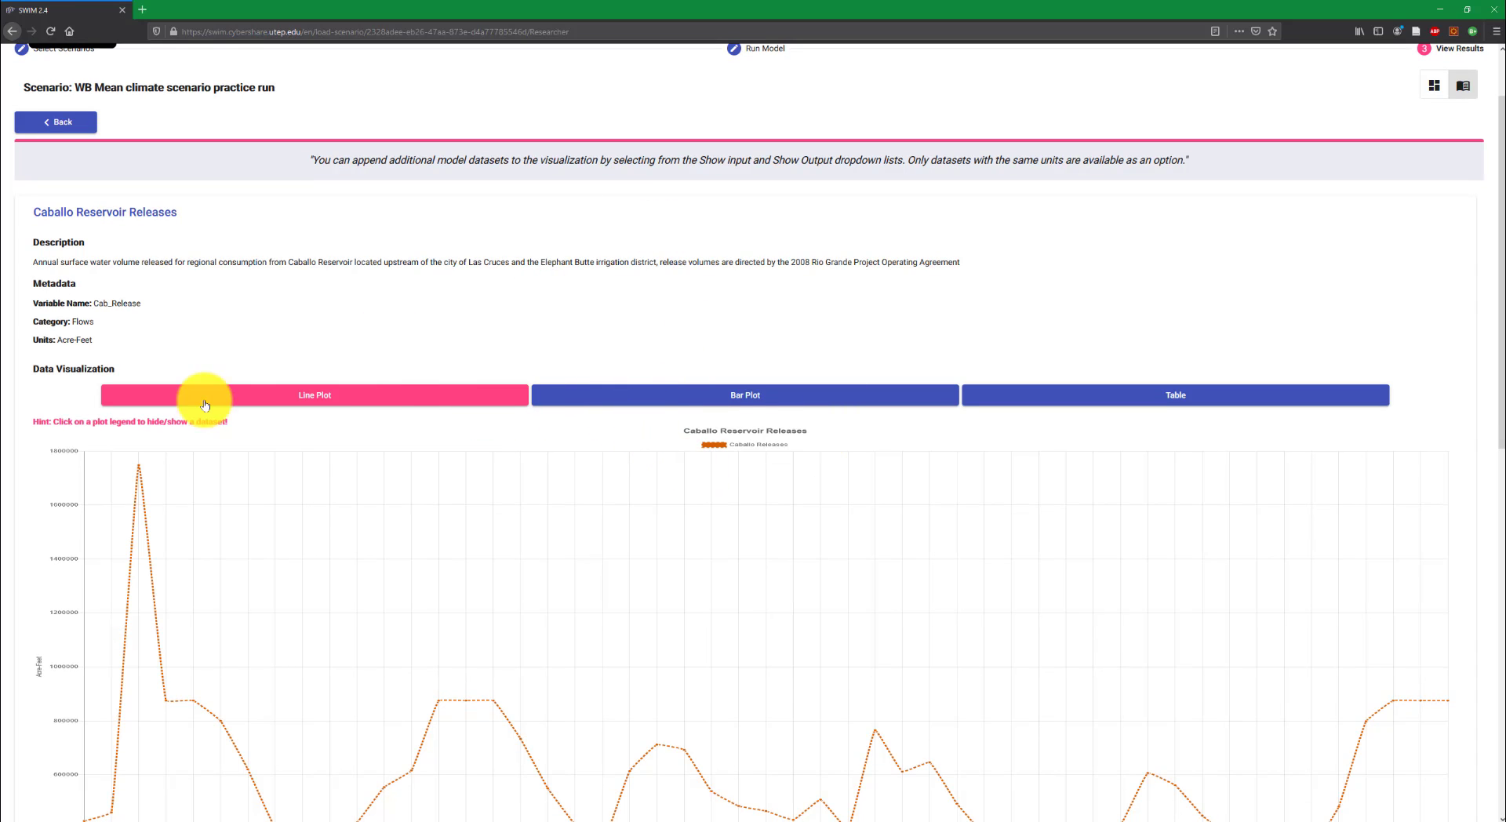
scroll(389, 313, "up", 1)
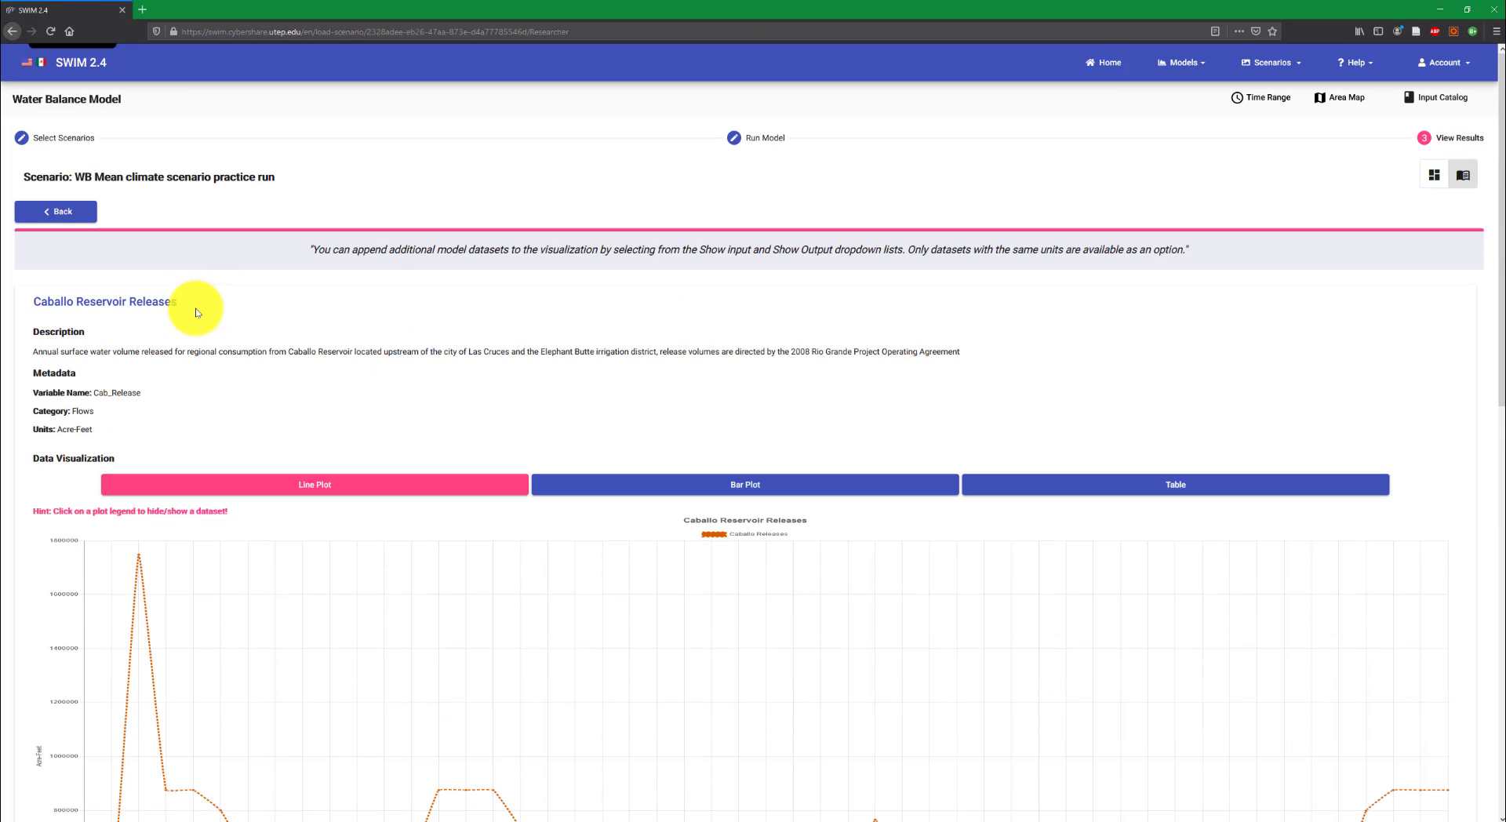
Examine the title, description, variable name, category and units given for Caballo Reservoir Releases
left_click_drag(195, 310, 38, 303)
left_click(274, 350)
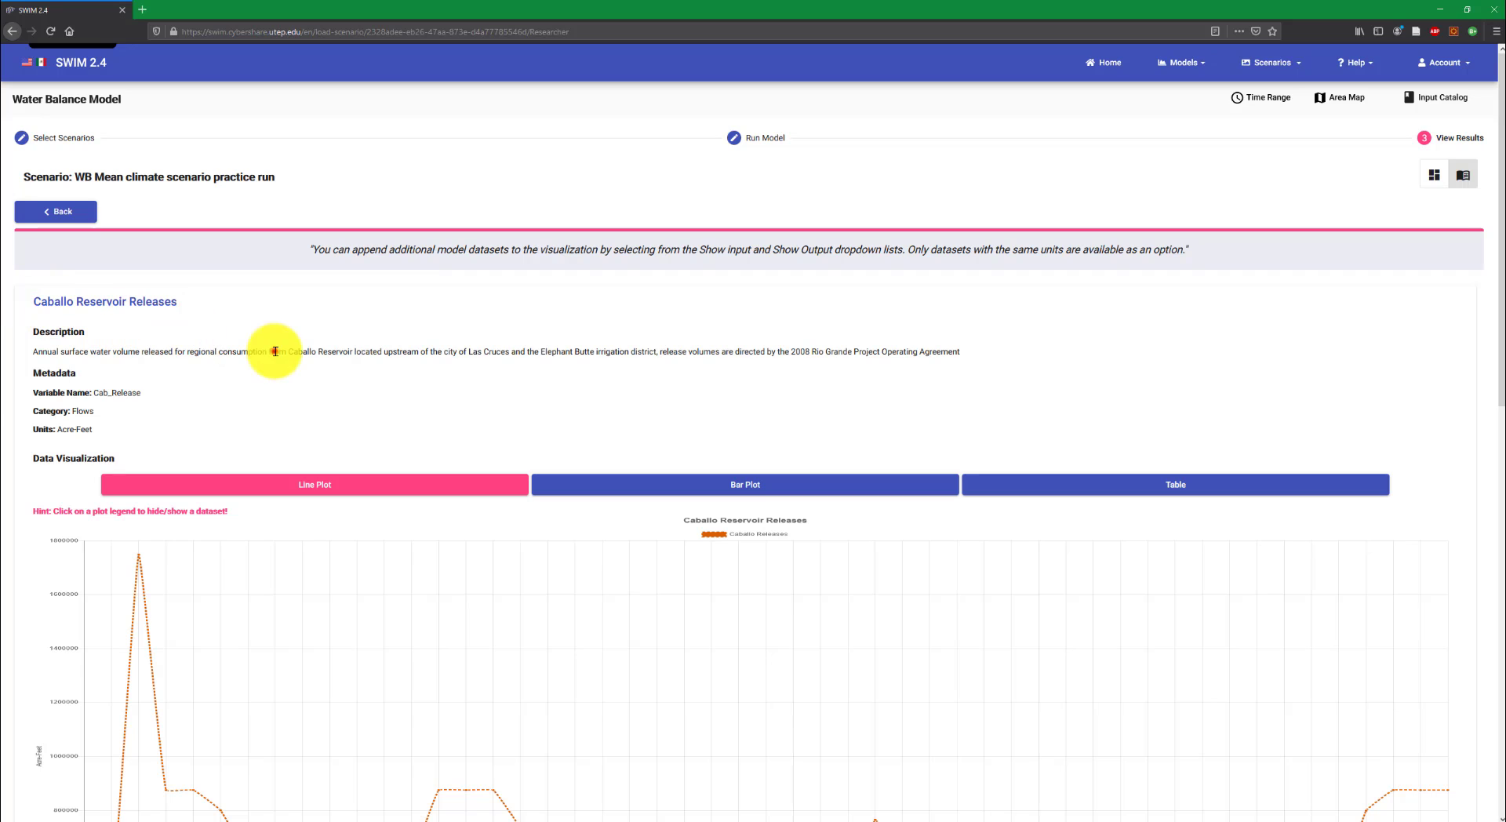
left_click_drag(33, 350, 887, 390)
left_click(728, 405)
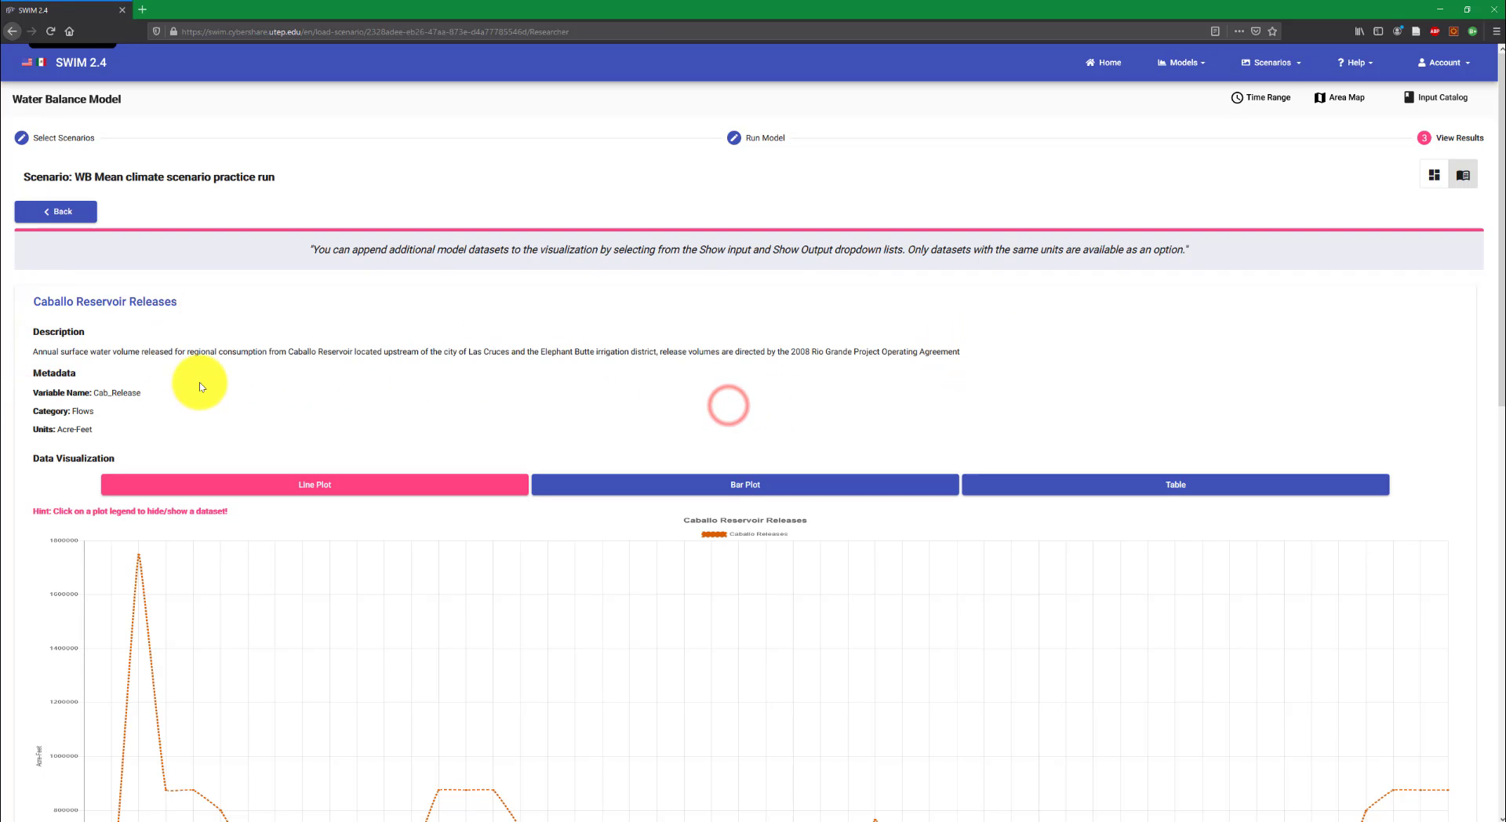
scroll(199, 383, "down", 1)
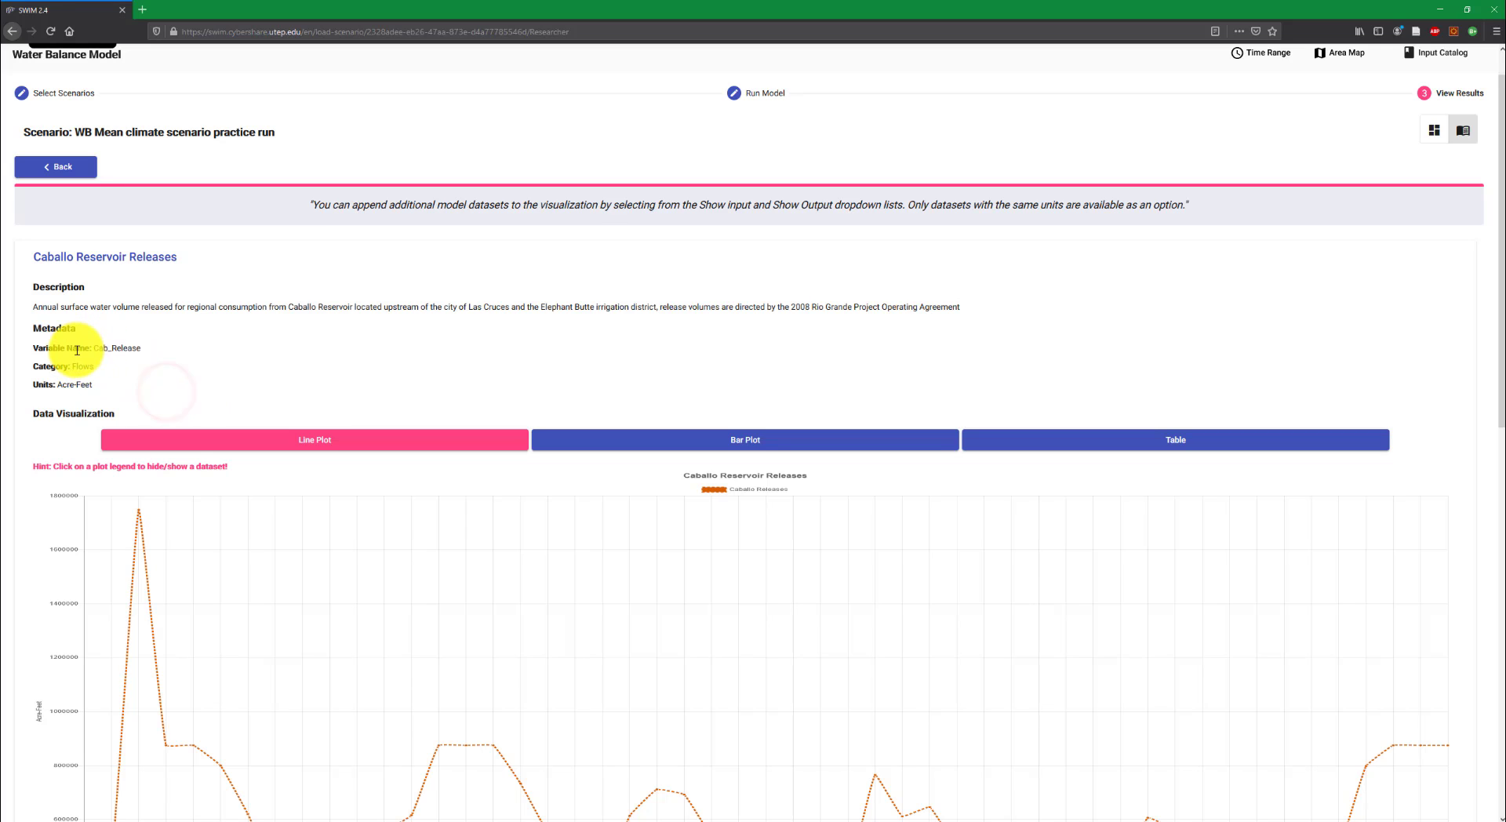
left_click_drag(96, 347, 140, 345)
left_click(134, 361)
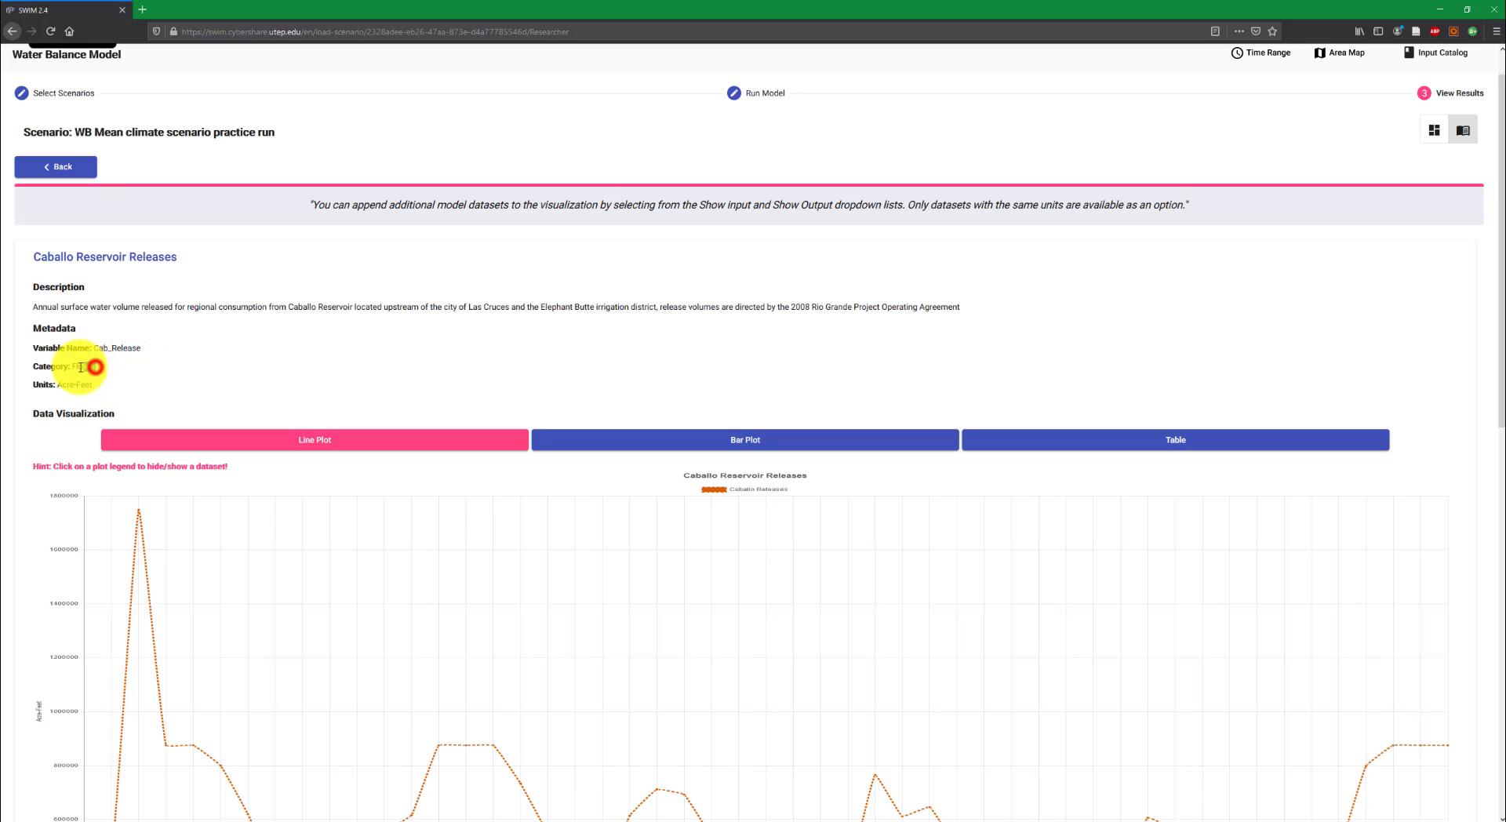
left_click(101, 376)
scroll(92, 347, "down", 1)
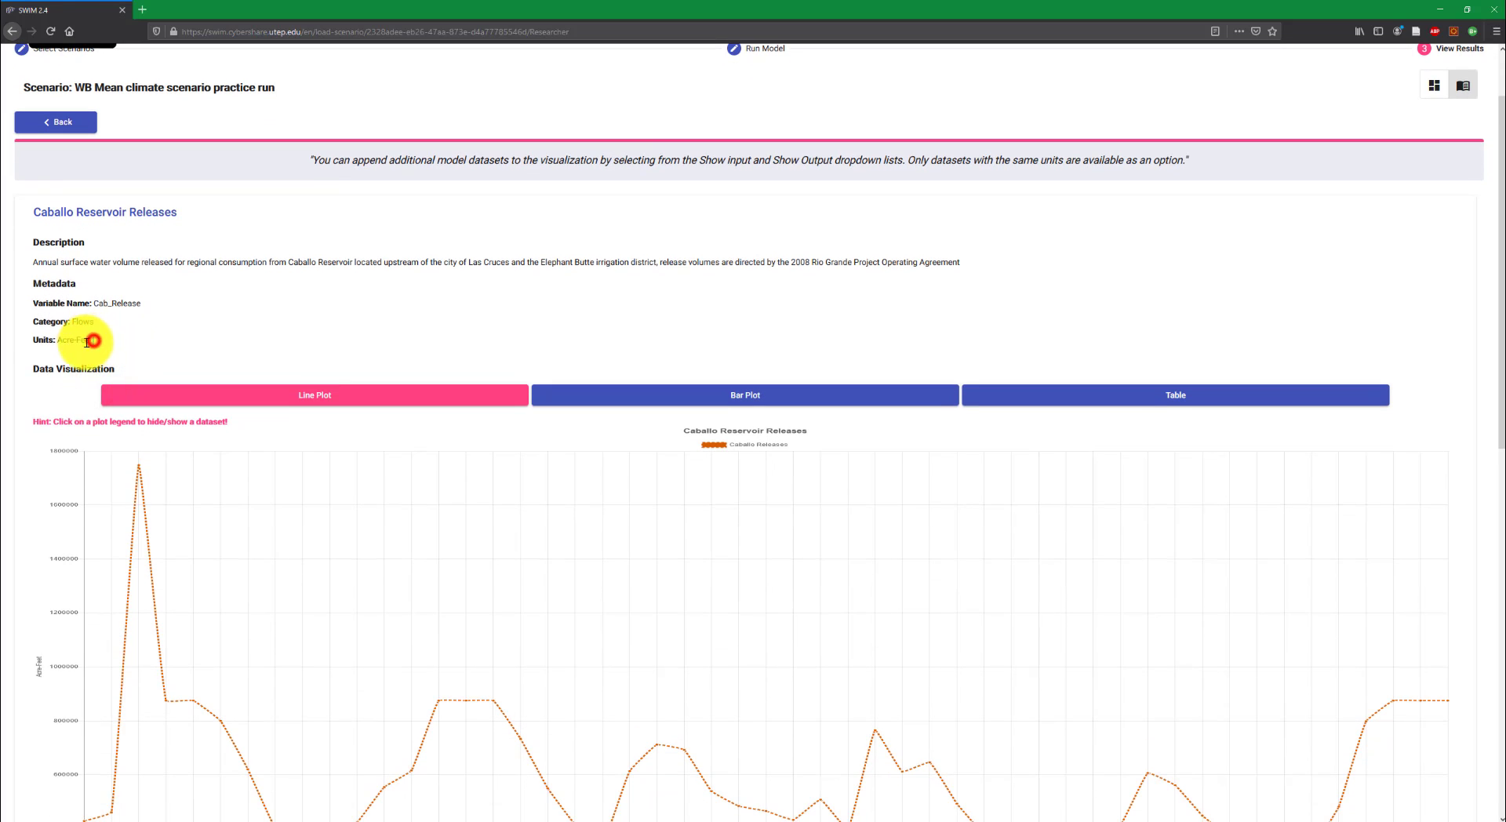
left_click_drag(87, 342, 59, 351)
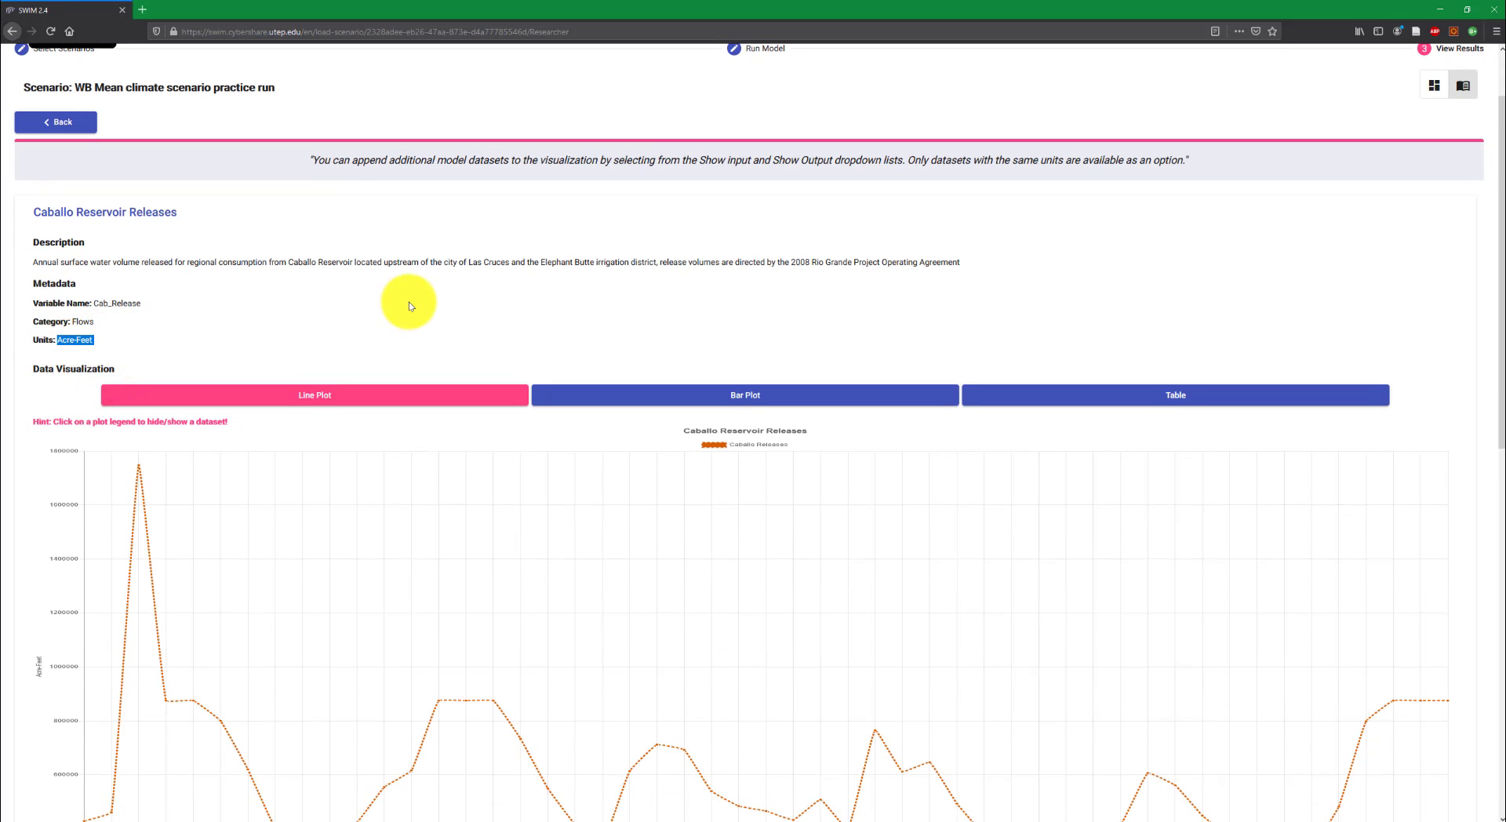
View the Caballo Reservoir Releases data as a bar plot and as a table, browsing the table's values
scroll(408, 303, "down", 2)
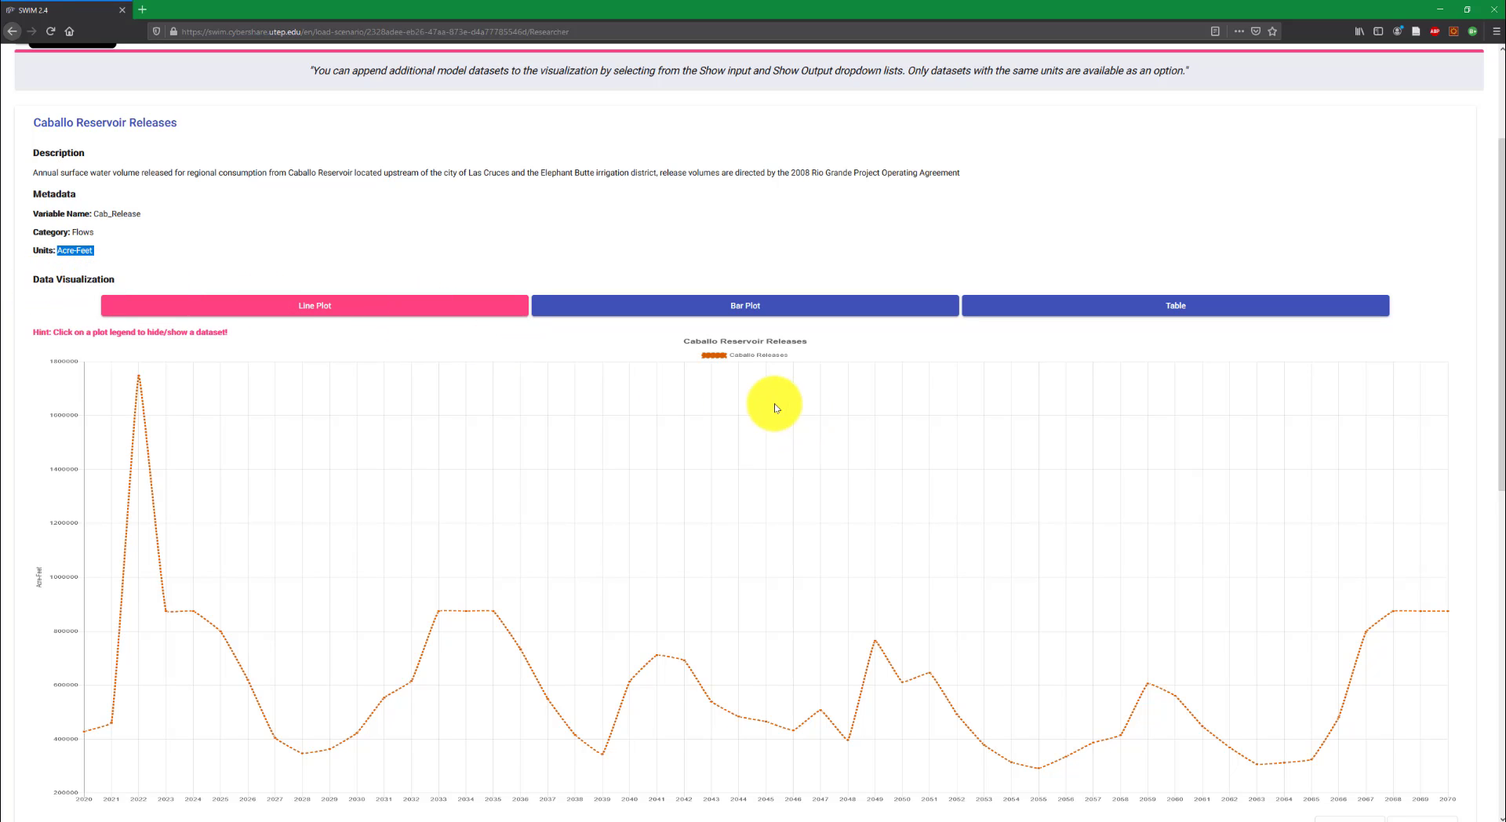
scroll(678, 437, "down", 1)
scroll(678, 437, "up", 1)
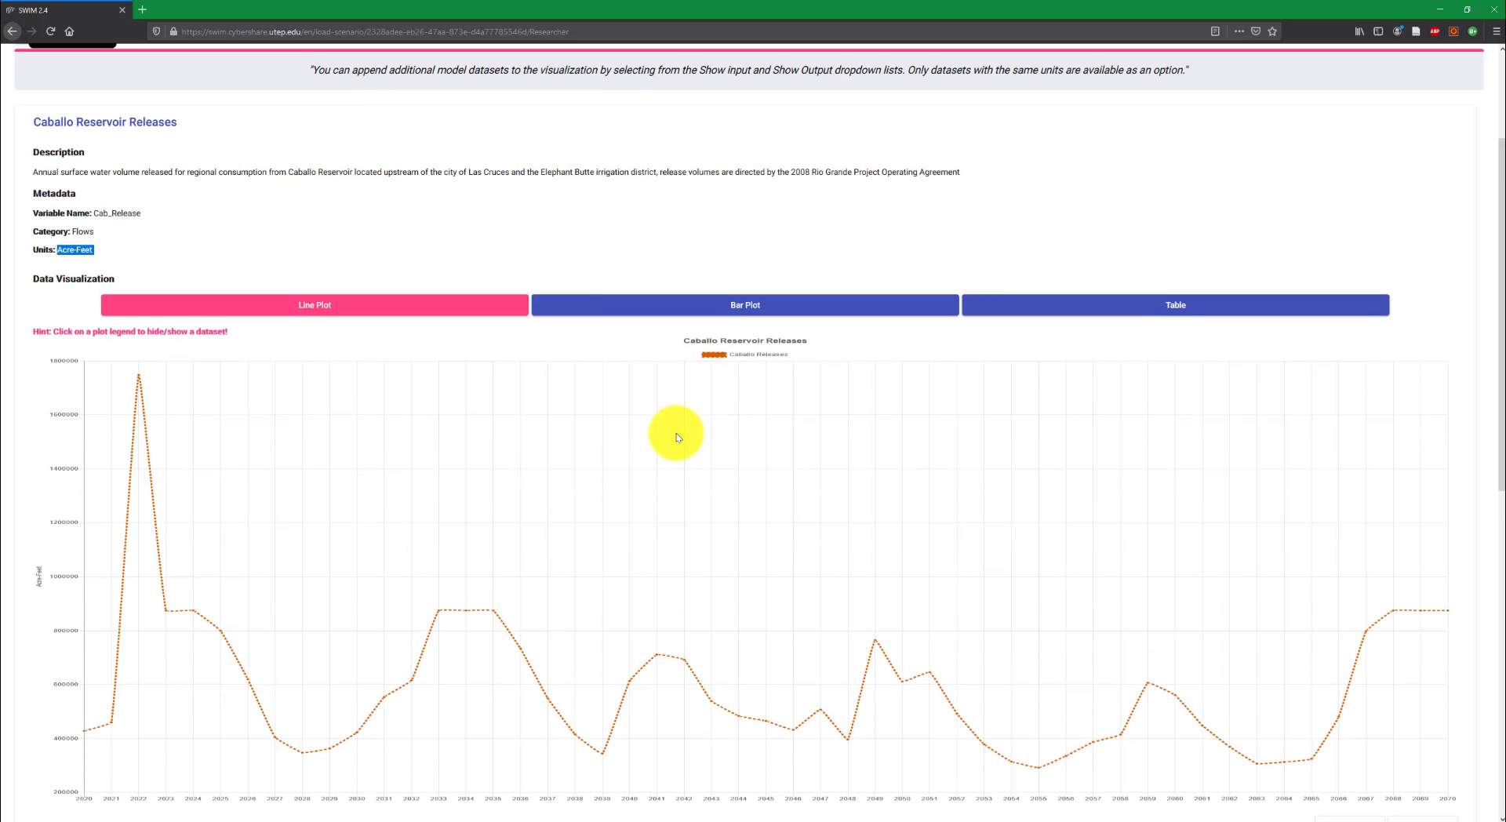
scroll(749, 402, "down", 1)
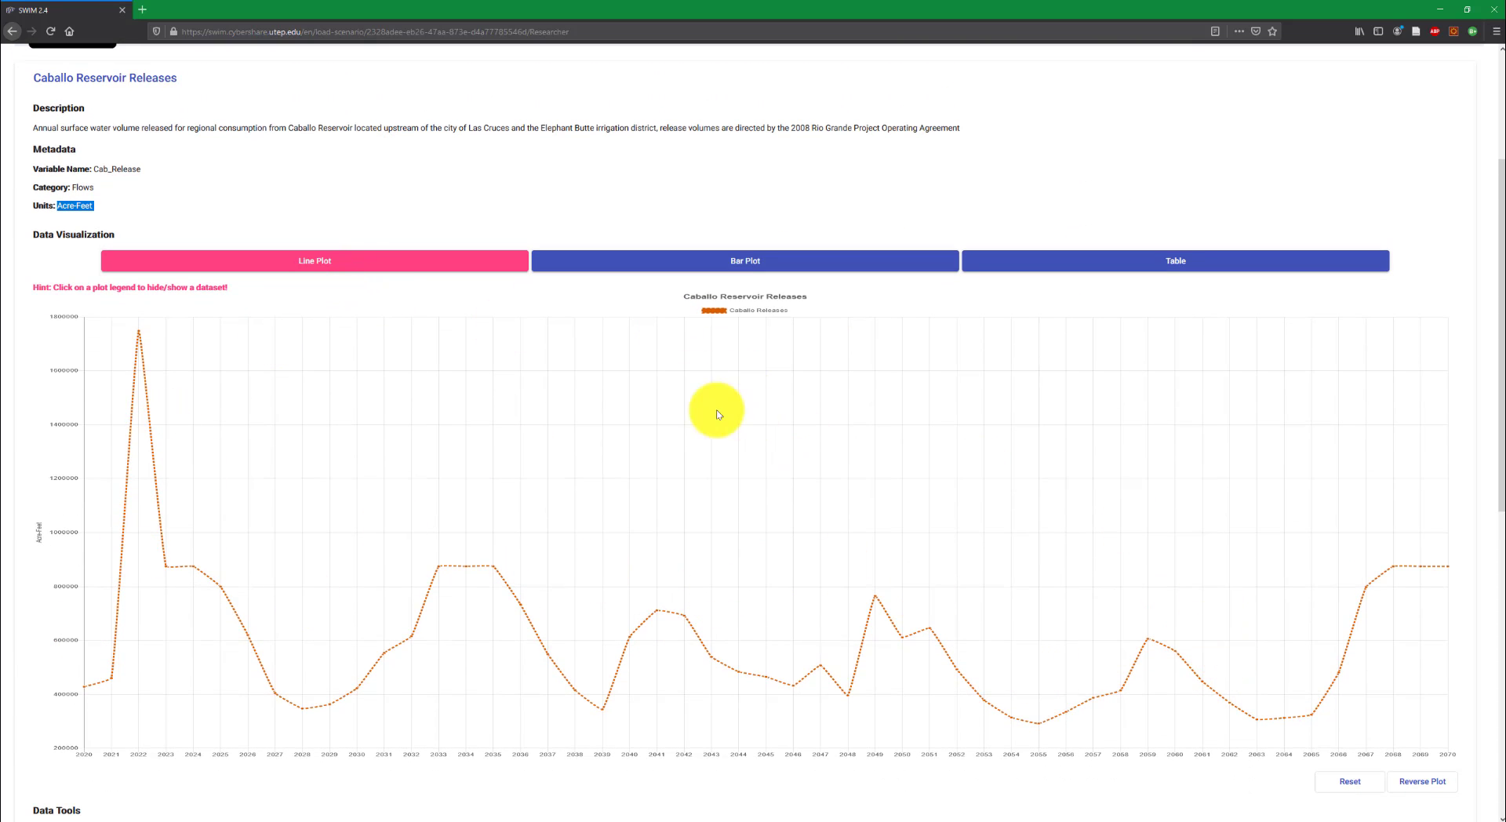
left_click(692, 268)
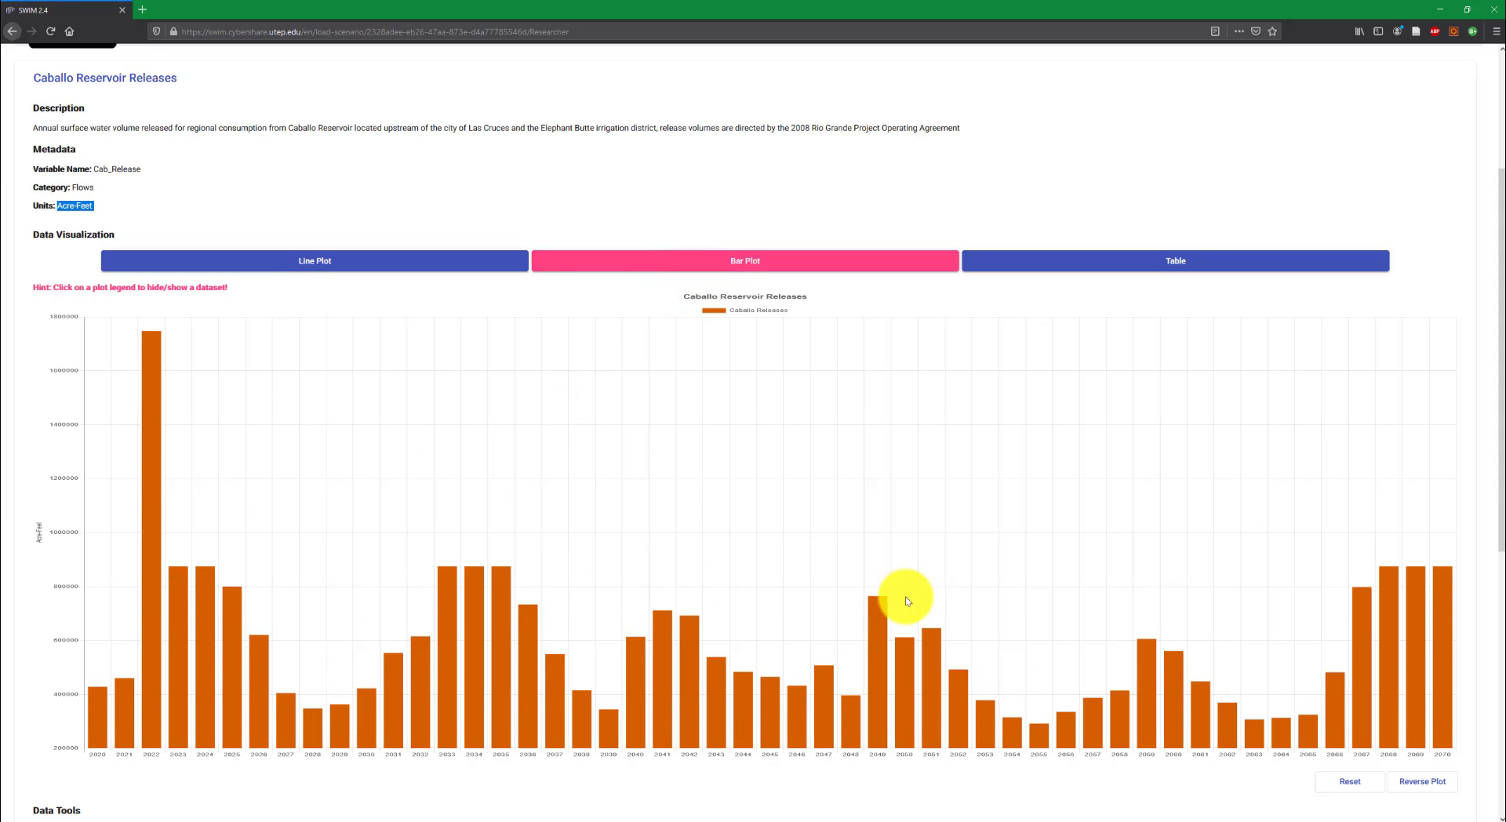
left_click(1136, 265)
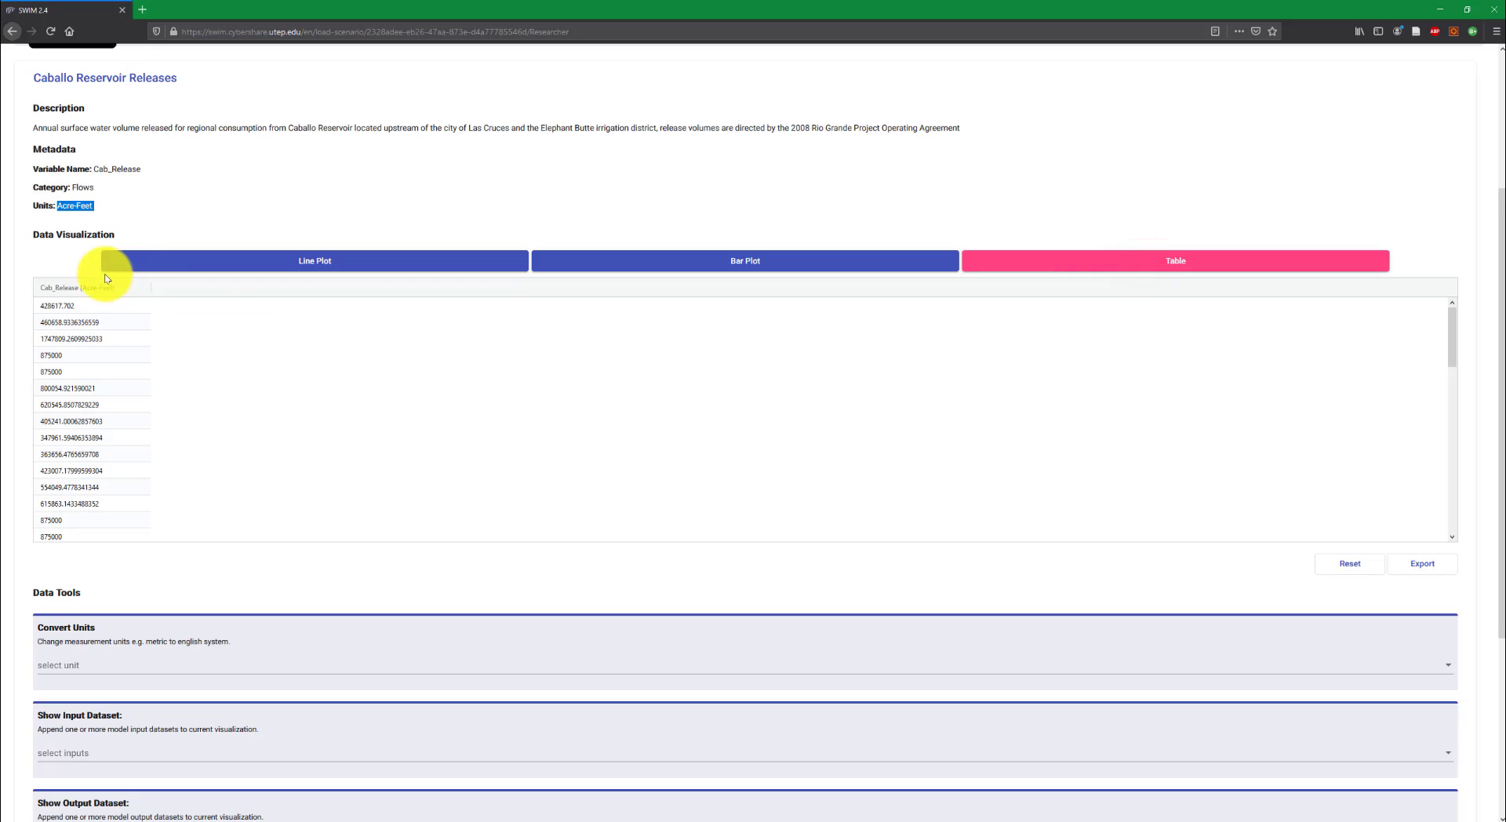
scroll(122, 394, "down", 5)
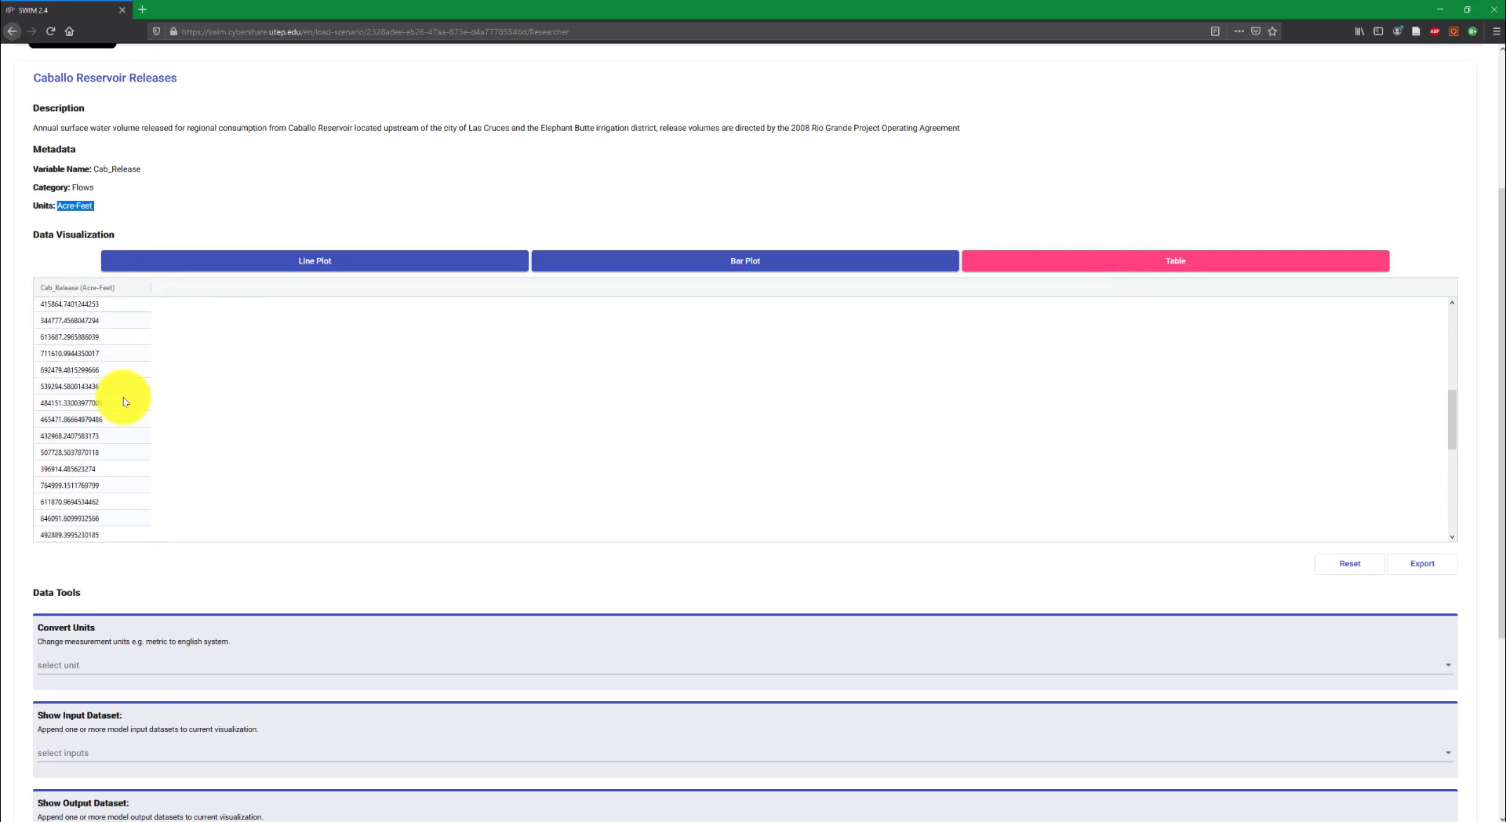
Start exporting the Caballo Reservoir Releases table as Cab_Release.csv, and cancel the download
scroll(124, 401, "up", 5)
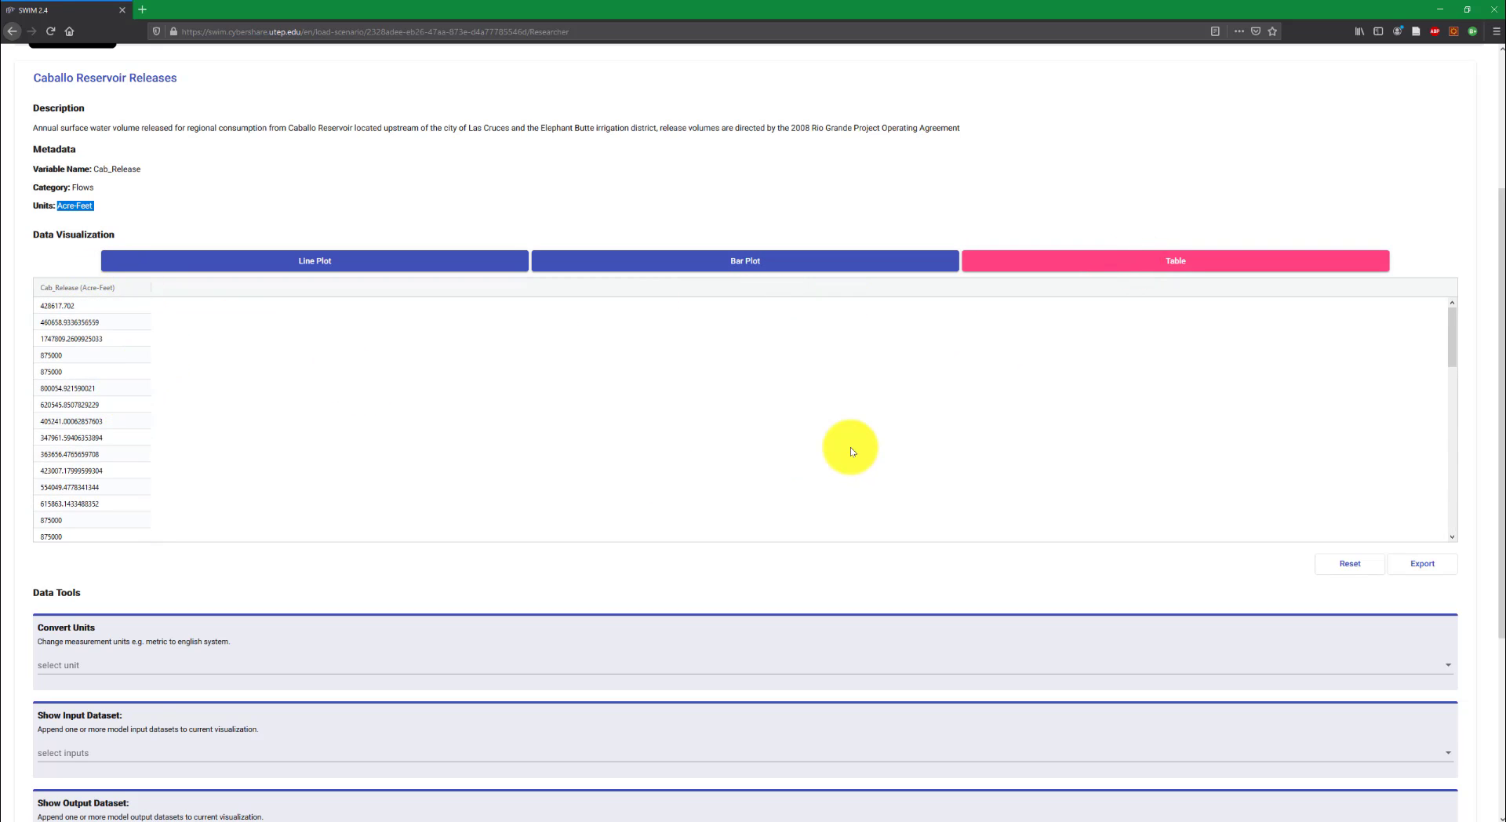
left_click(1425, 564)
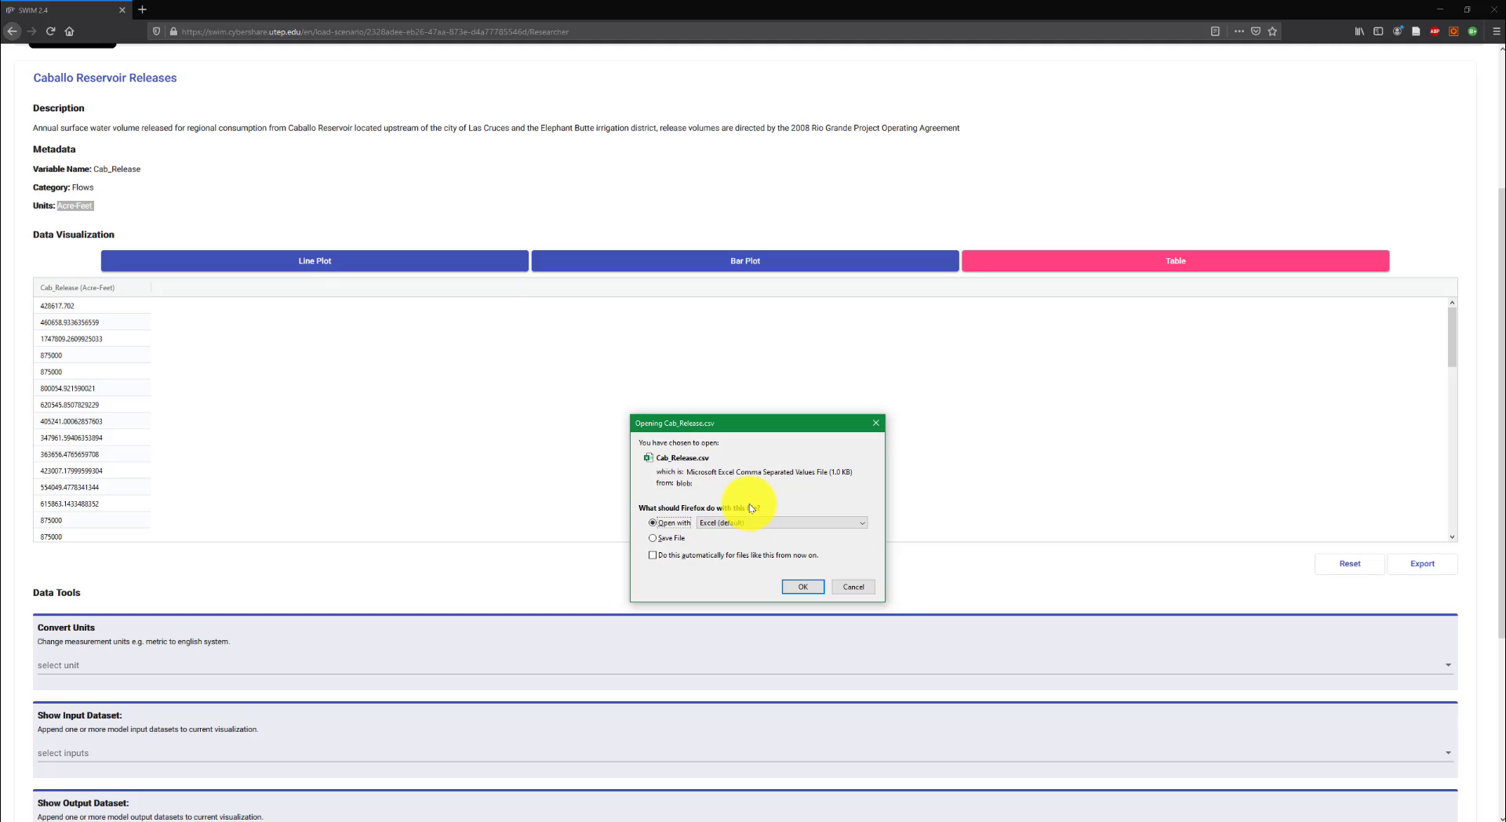
left_click(852, 587)
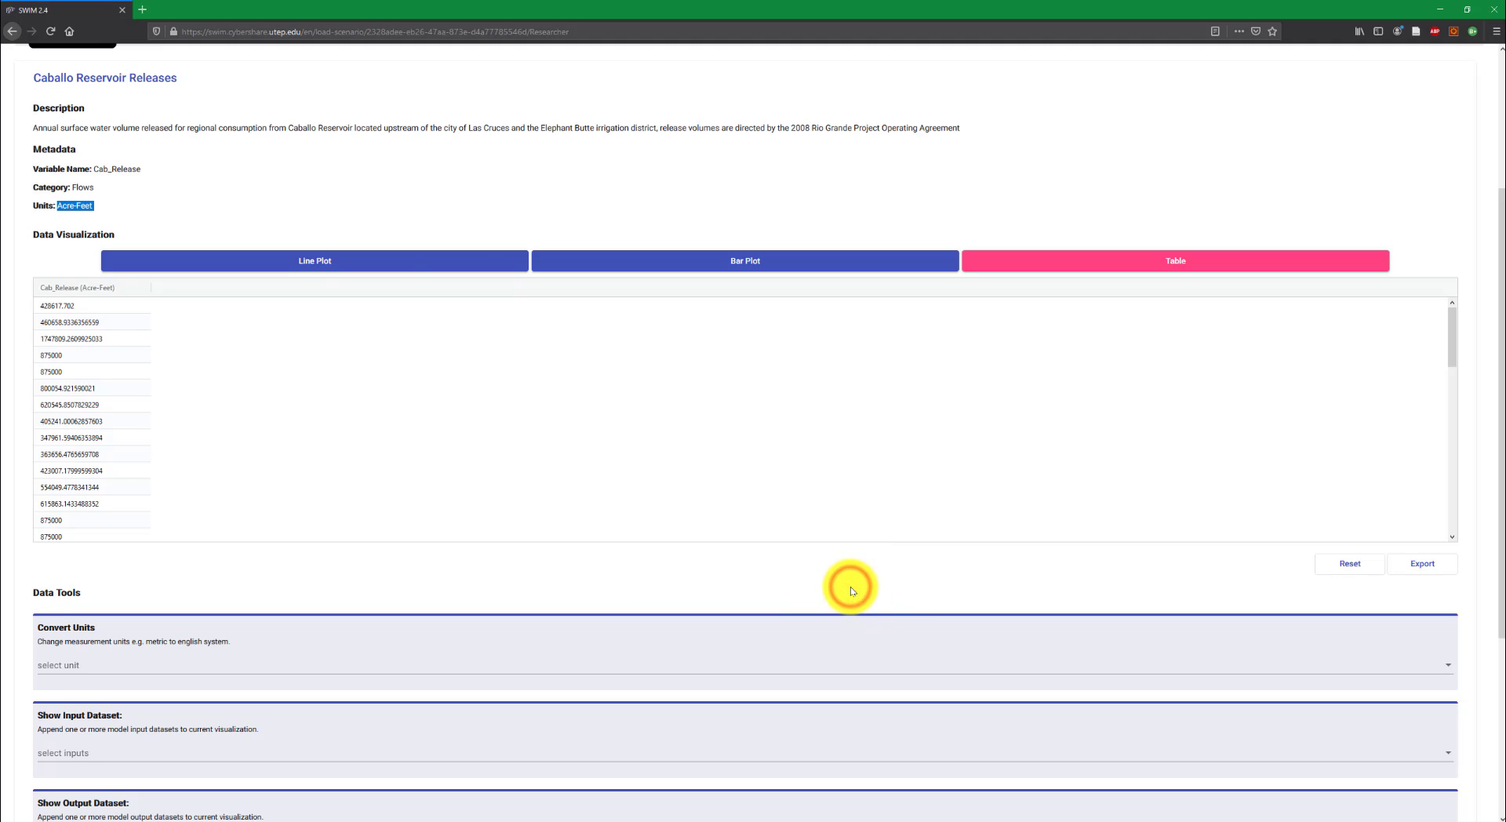
Show Caballo Reservoir Releases as a line plot again and review the data tools available for it
left_click(370, 259)
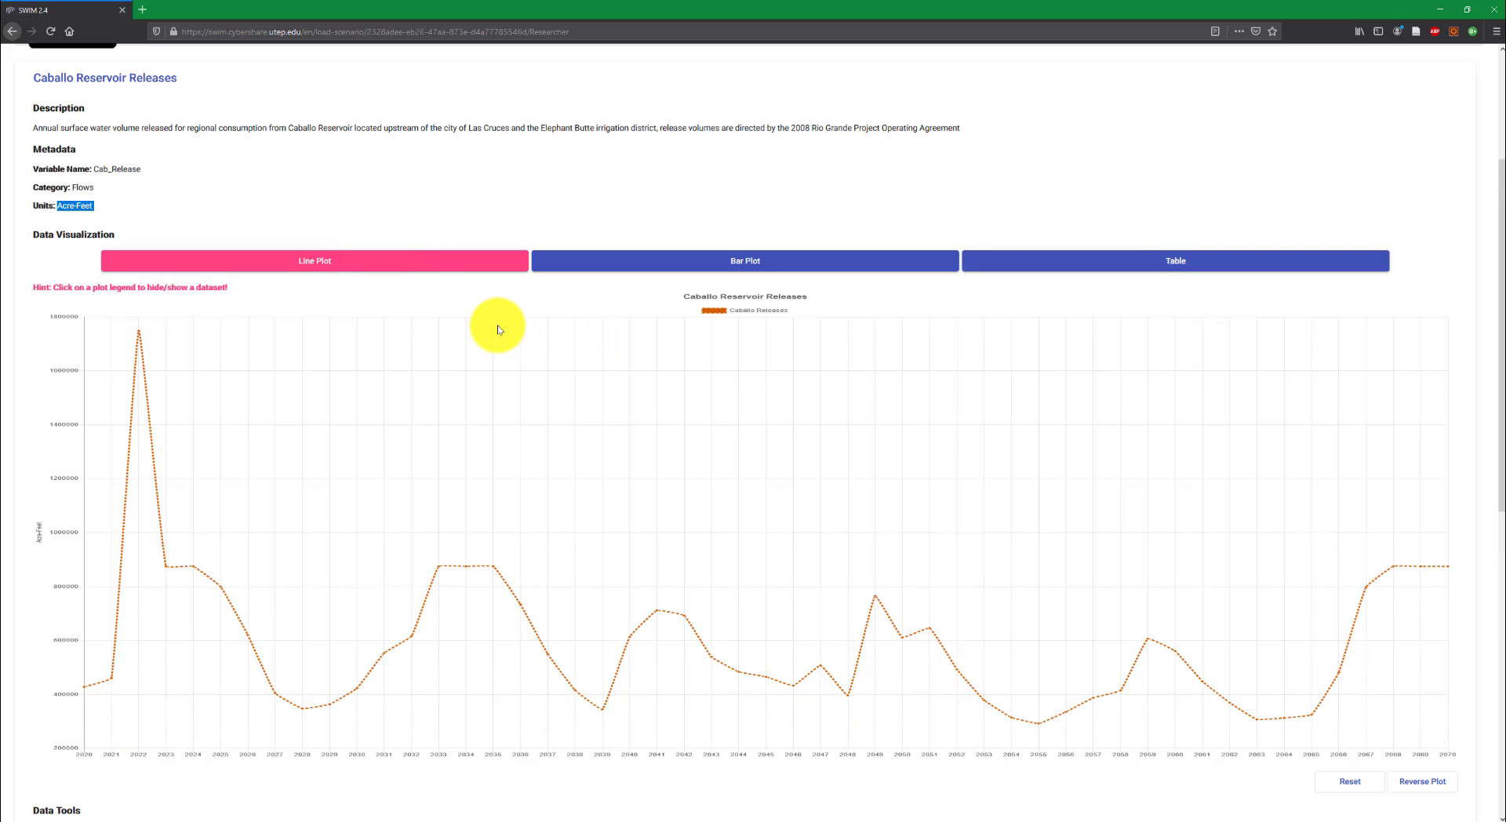
scroll(497, 330, "down", 3)
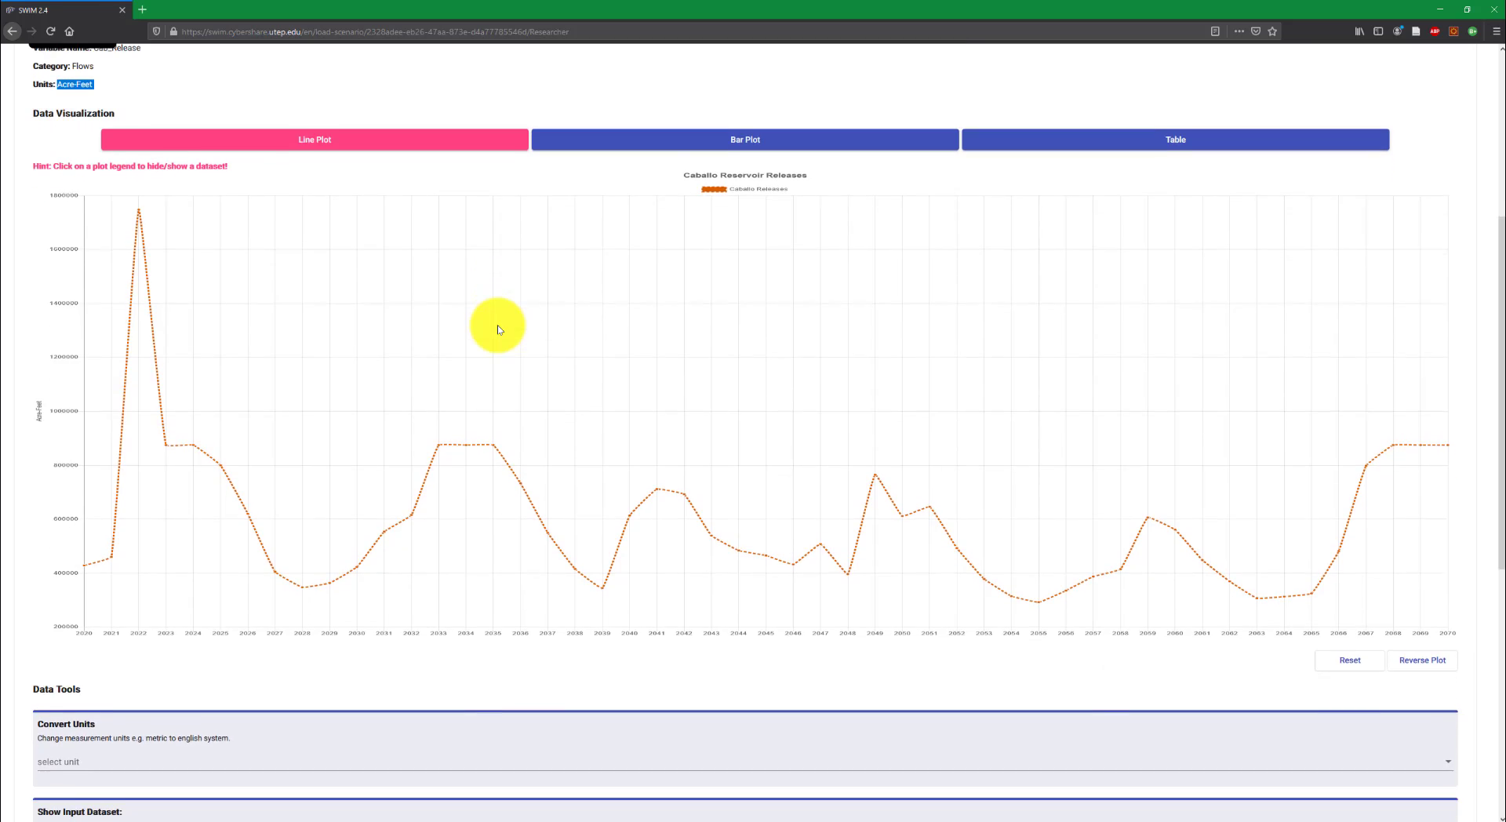
scroll(497, 329, "down", 6)
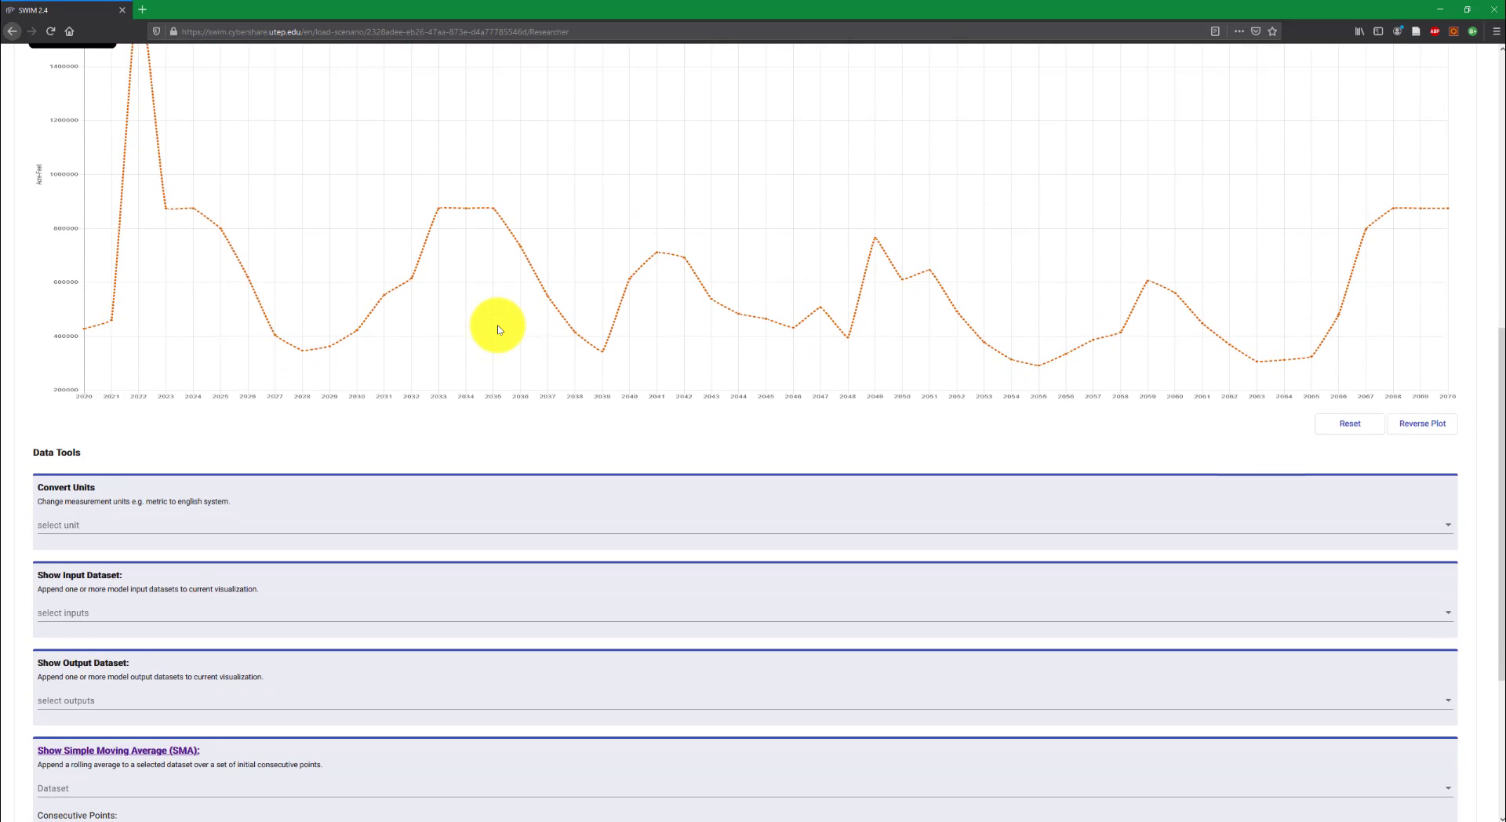
scroll(497, 330, "down", 2)
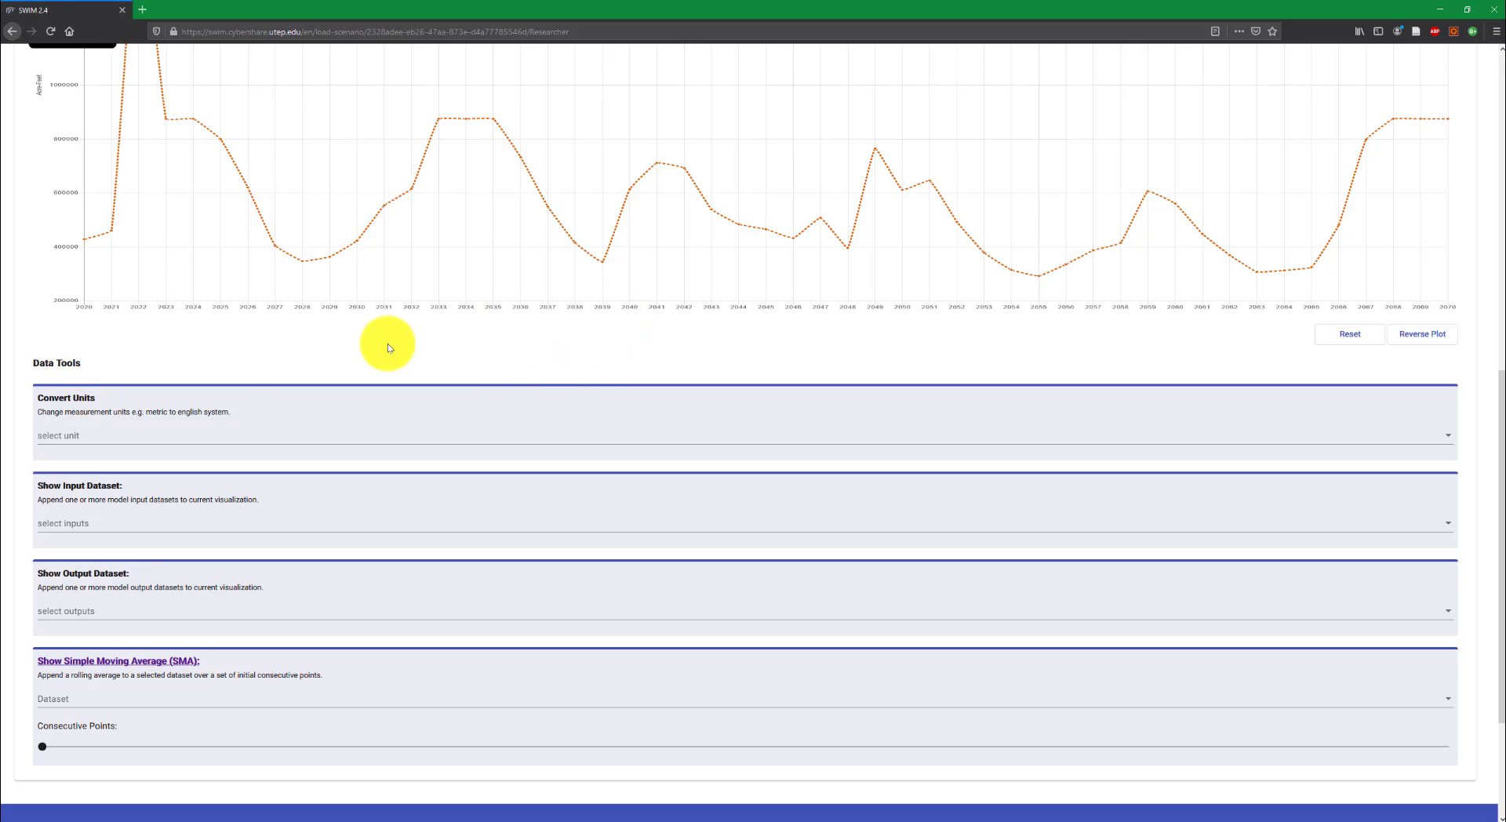
scroll(387, 344, "up", 1)
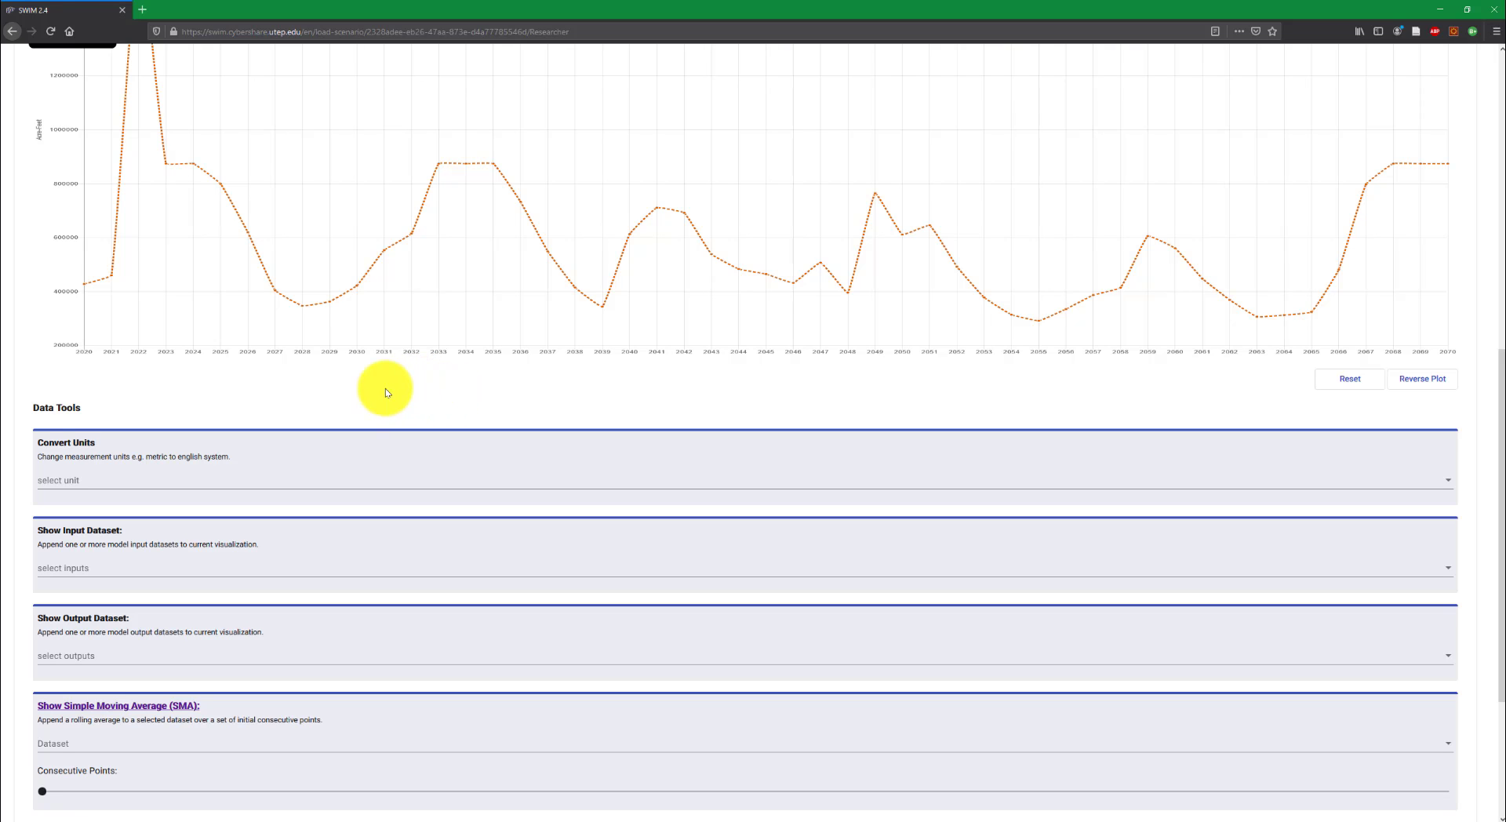
scroll(591, 372, "up", 3)
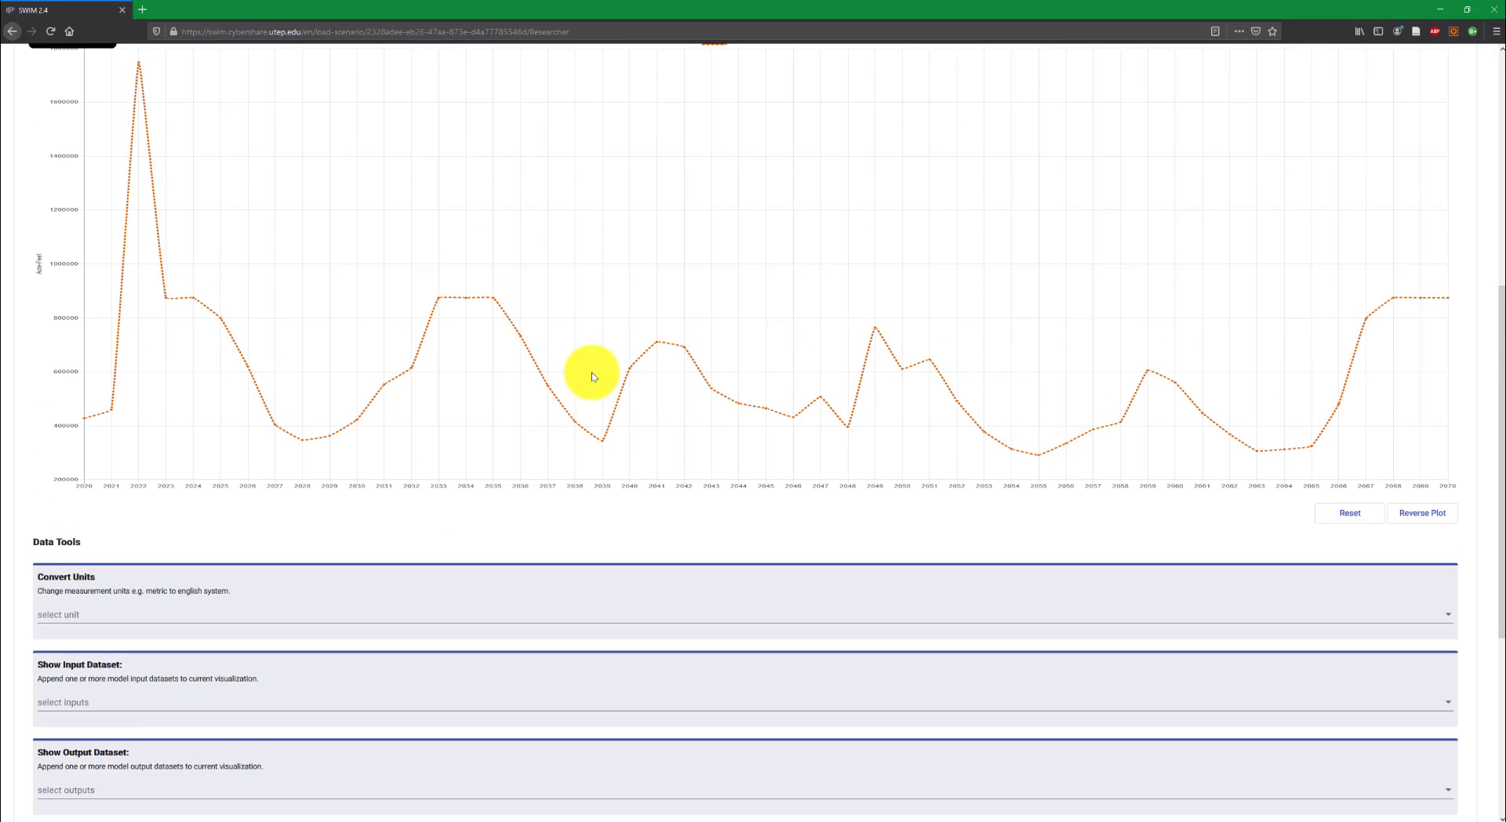
scroll(470, 373, "down", 3)
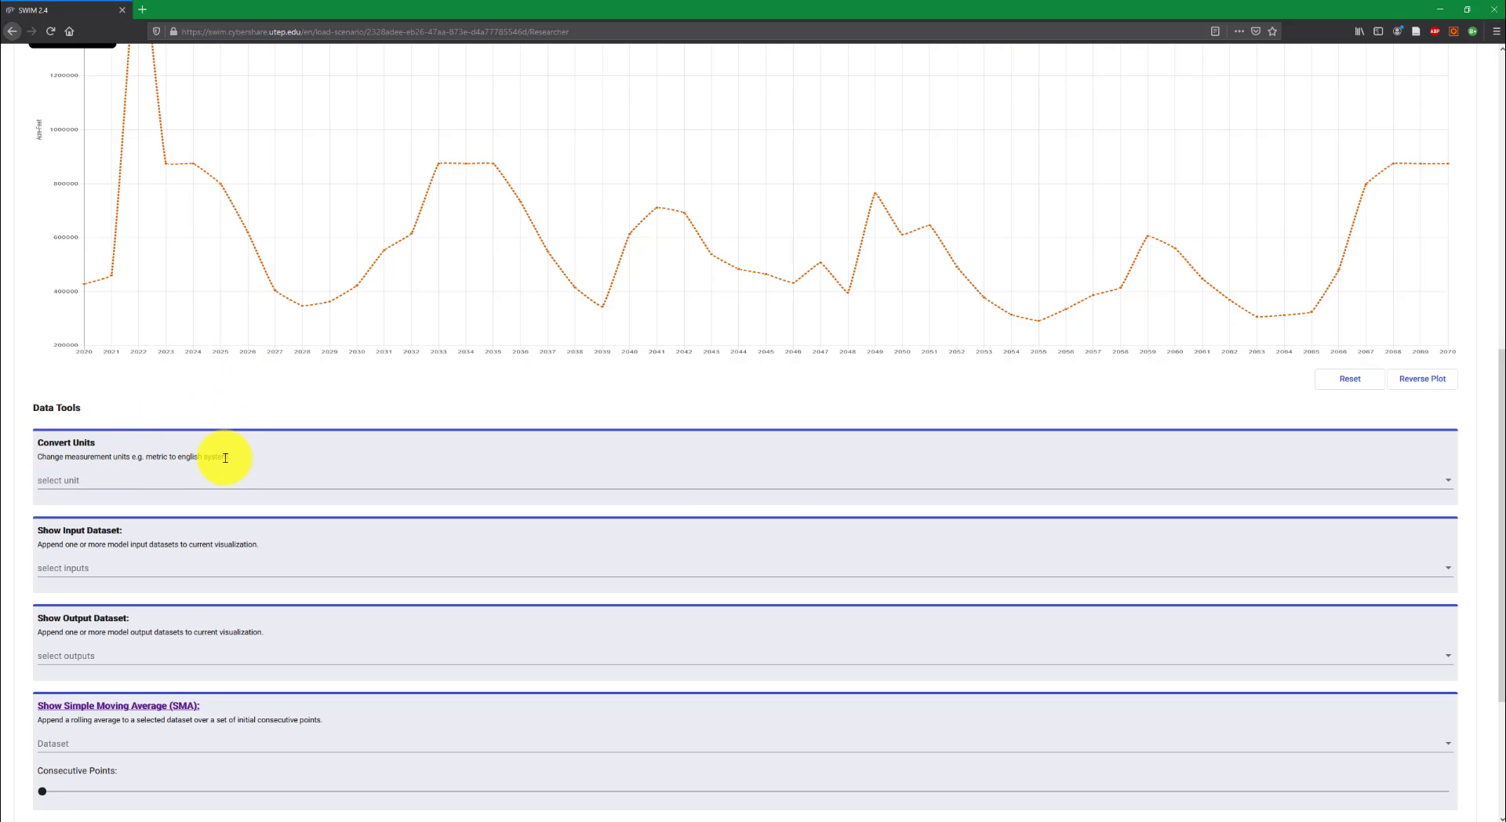
Convert the Caballo Reservoir Releases dataset's units to Millions of Cubic Meters
scroll(223, 459, "up", 6)
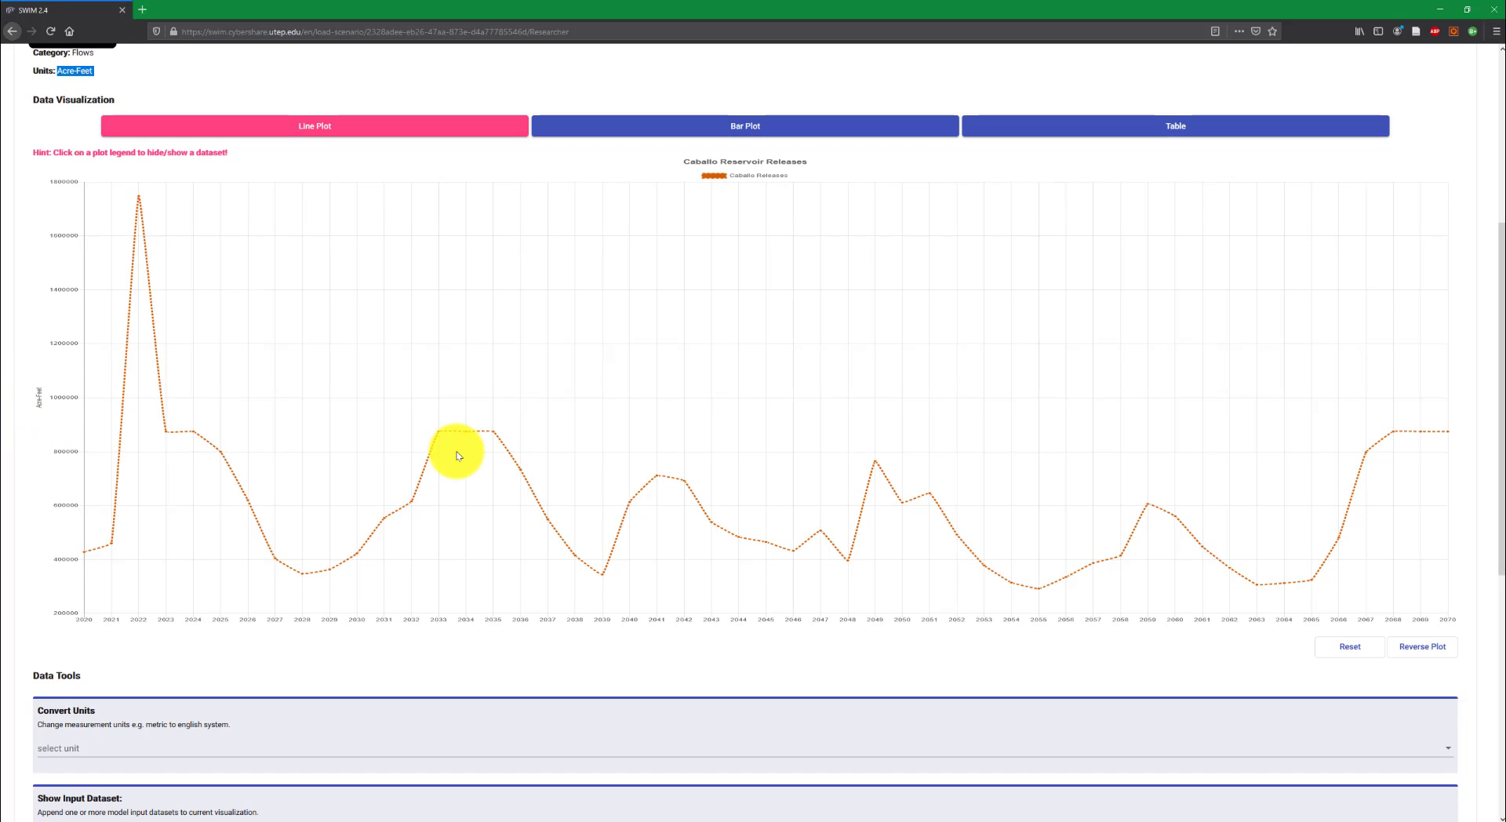
scroll(453, 447, "down", 6)
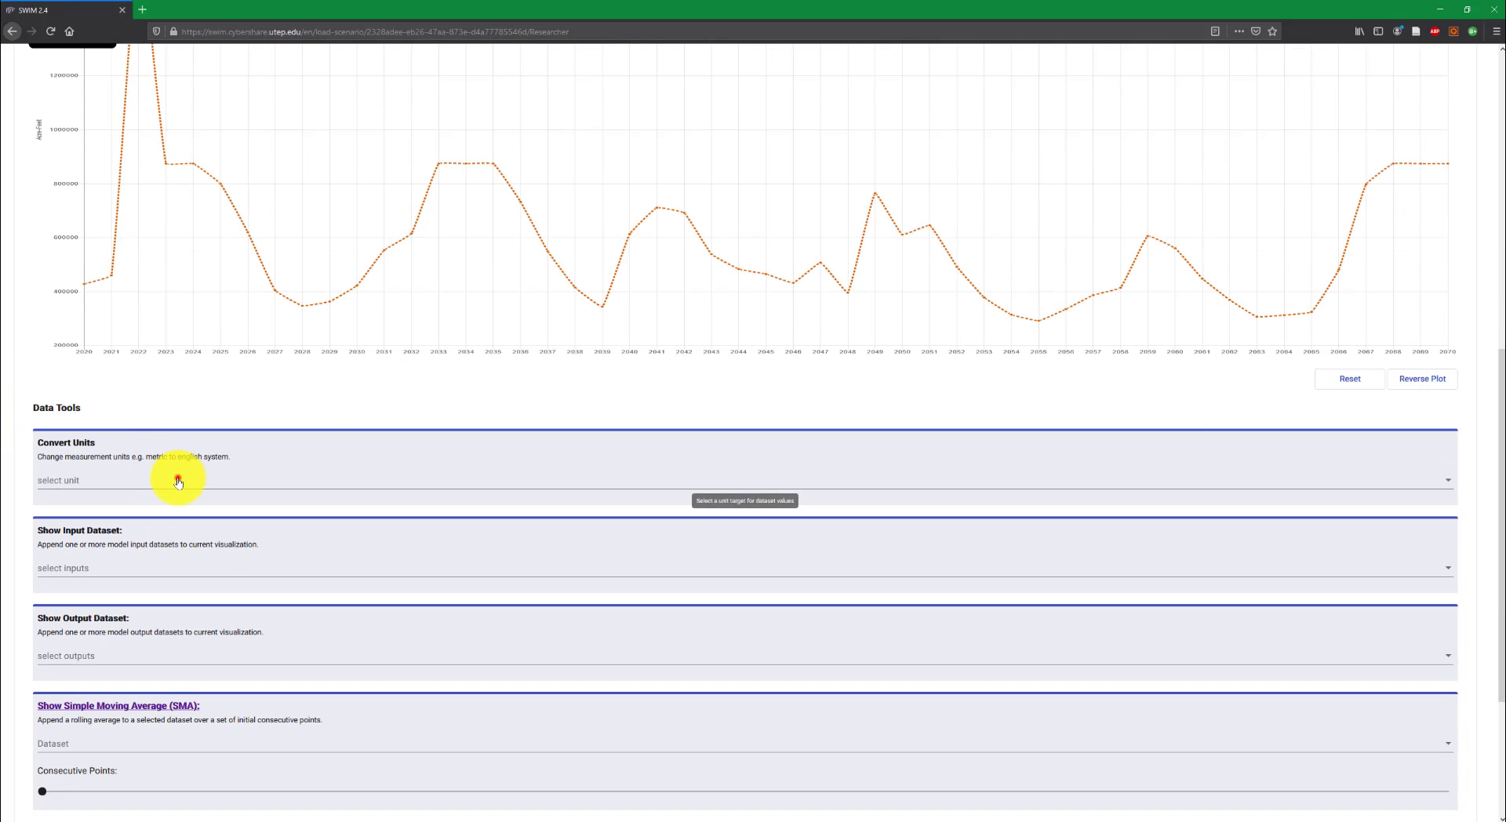
left_click(178, 479)
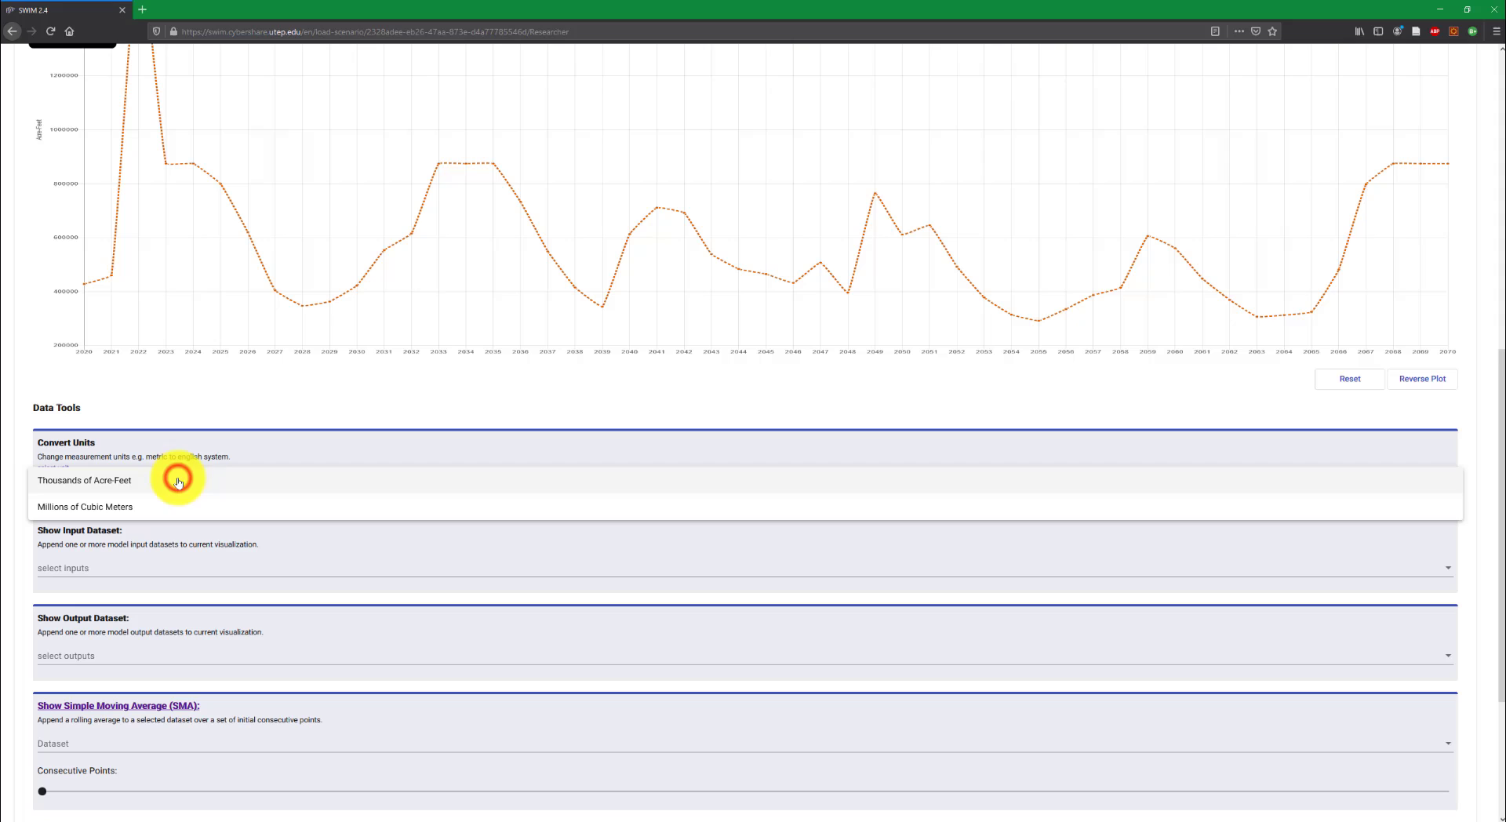
left_click(77, 509)
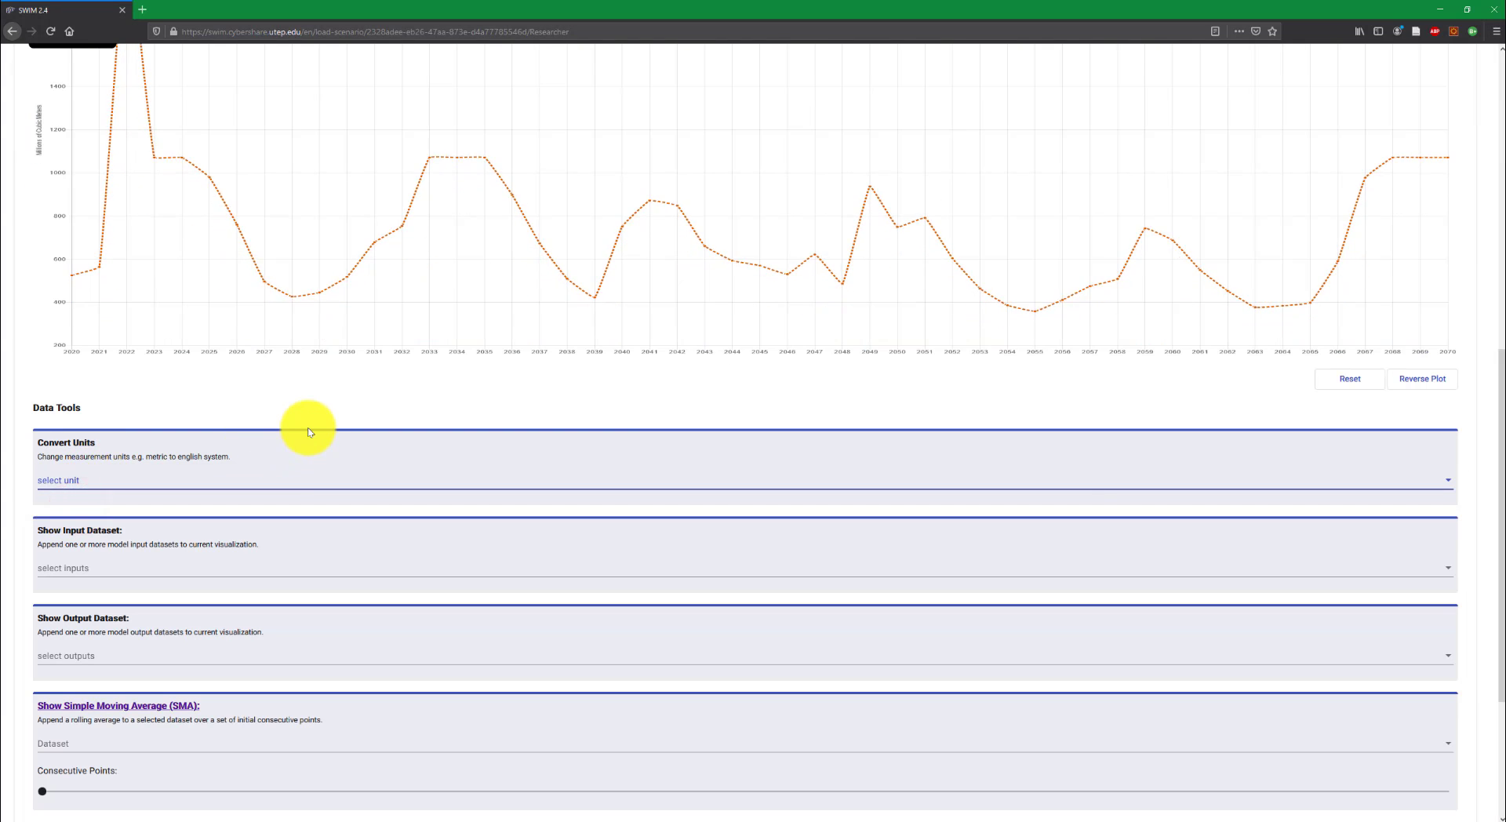
Check the units shown on the line plot's axis and in the Caballo Reservoir Releases metadata
scroll(306, 429, "up", 3)
scroll(310, 446, "up", 3)
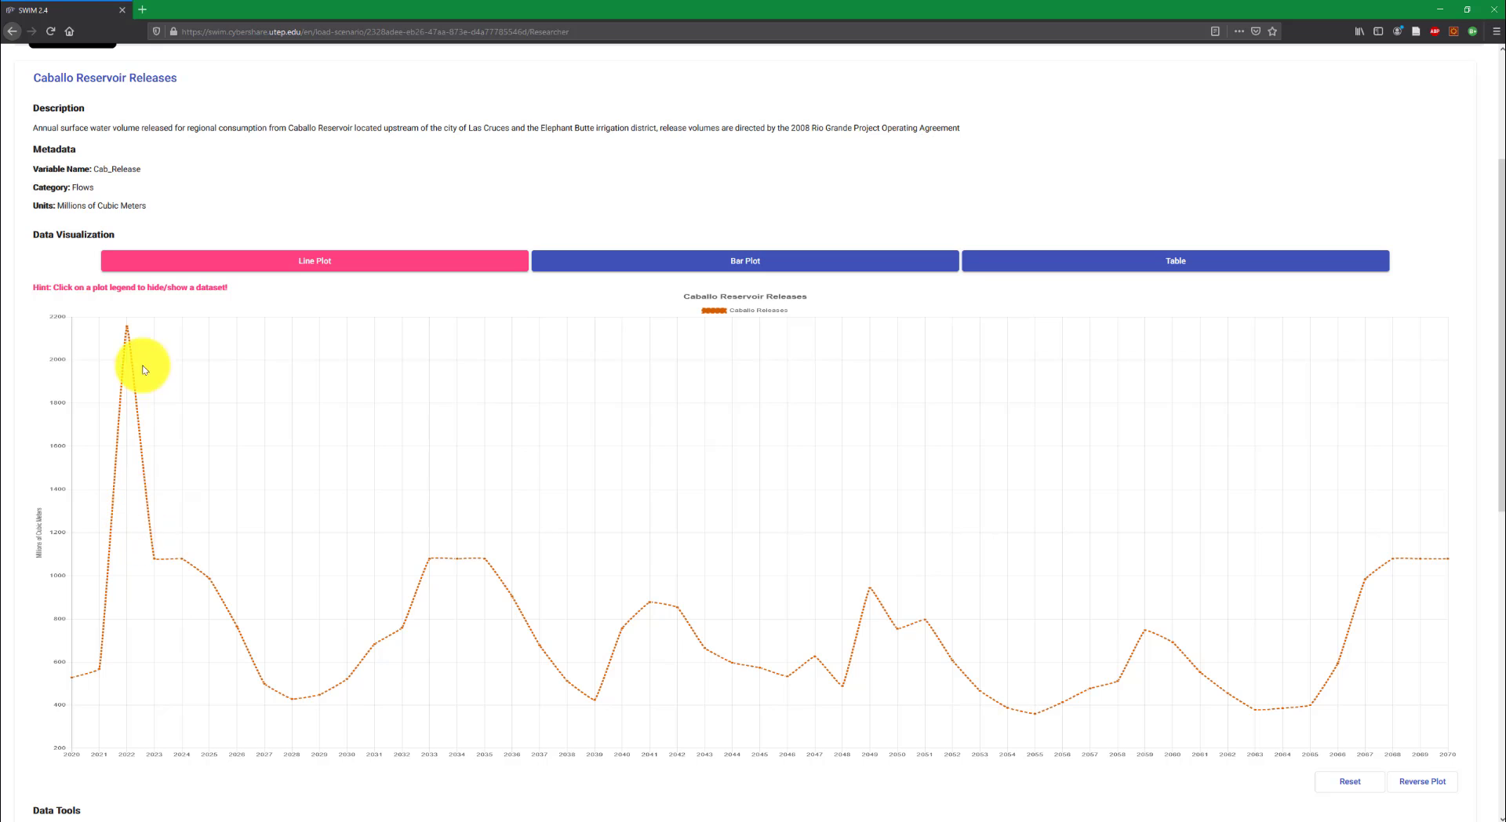
scroll(101, 335, "up", 3)
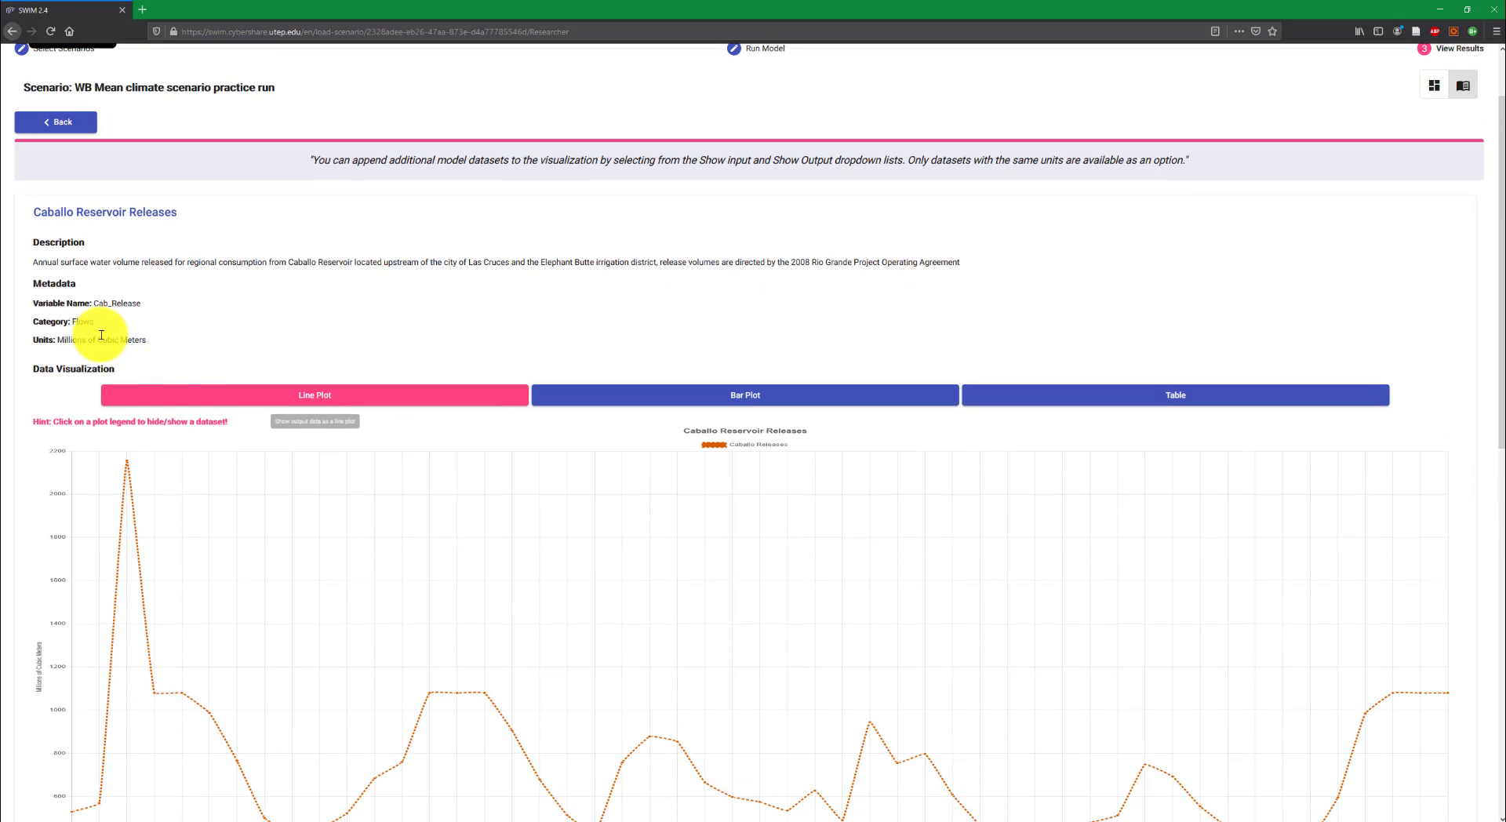
mouse_move(149, 339)
left_mouse_down()
mouse_move(40, 339)
mouse_move(149, 341)
left_mouse_up()
left_click(55, 342)
left_click(391, 321)
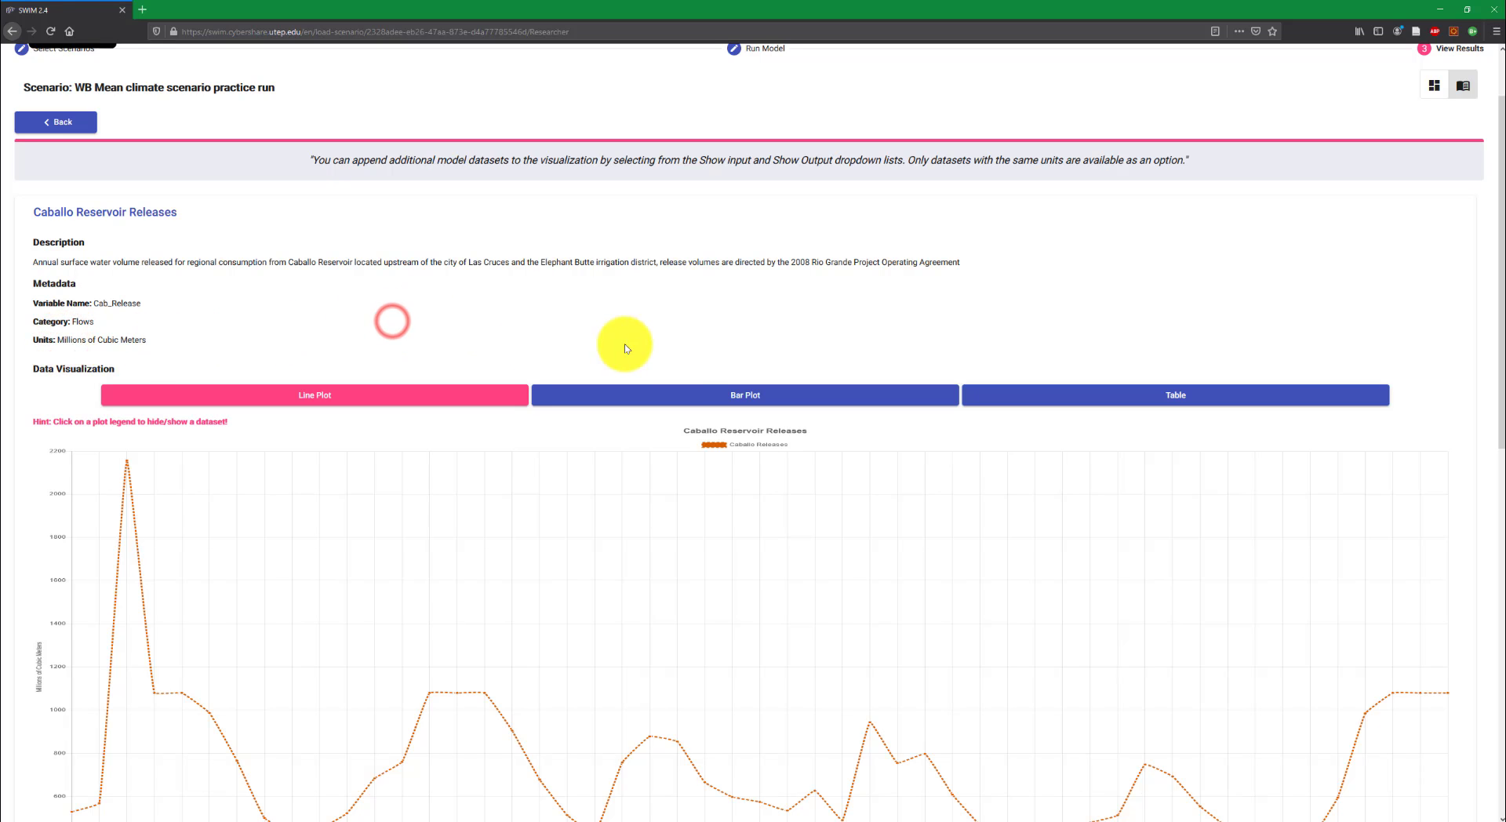
View the converted release data as a bar plot and as a table, and return to the line plot
left_click(663, 393)
scroll(579, 499, "down", 3)
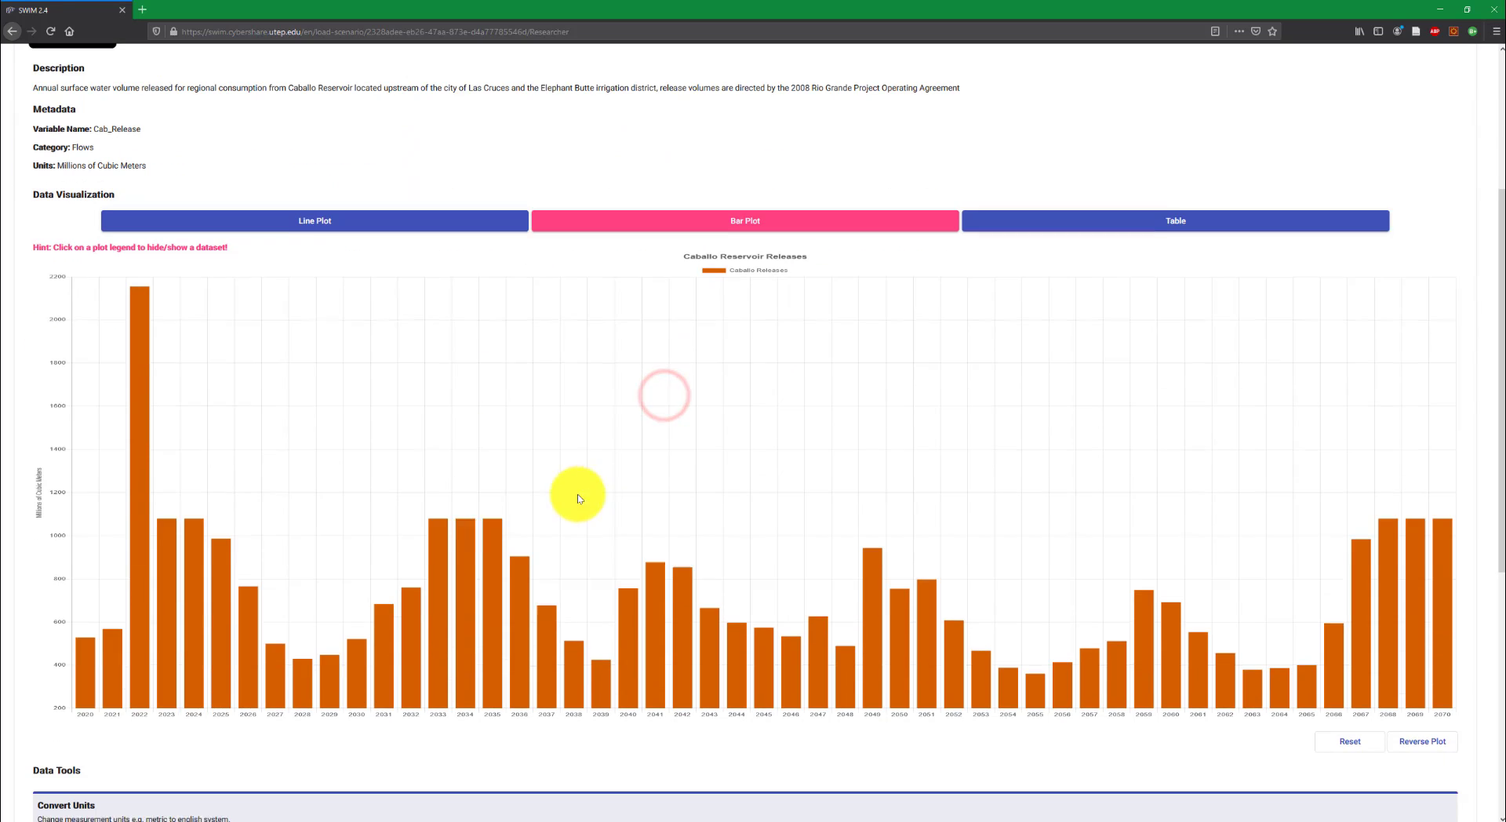
left_click(1132, 213)
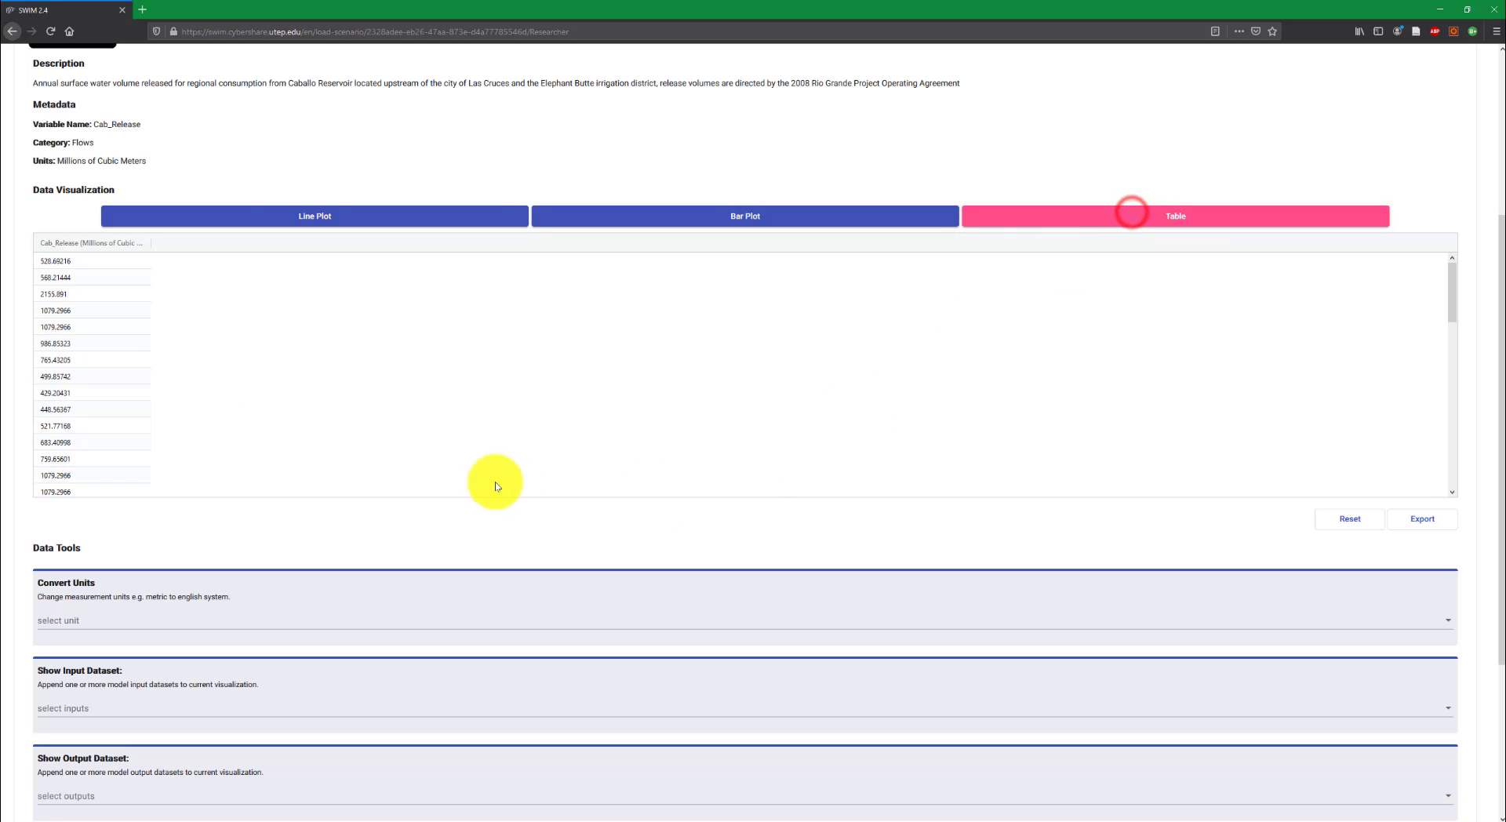
left_click(390, 212)
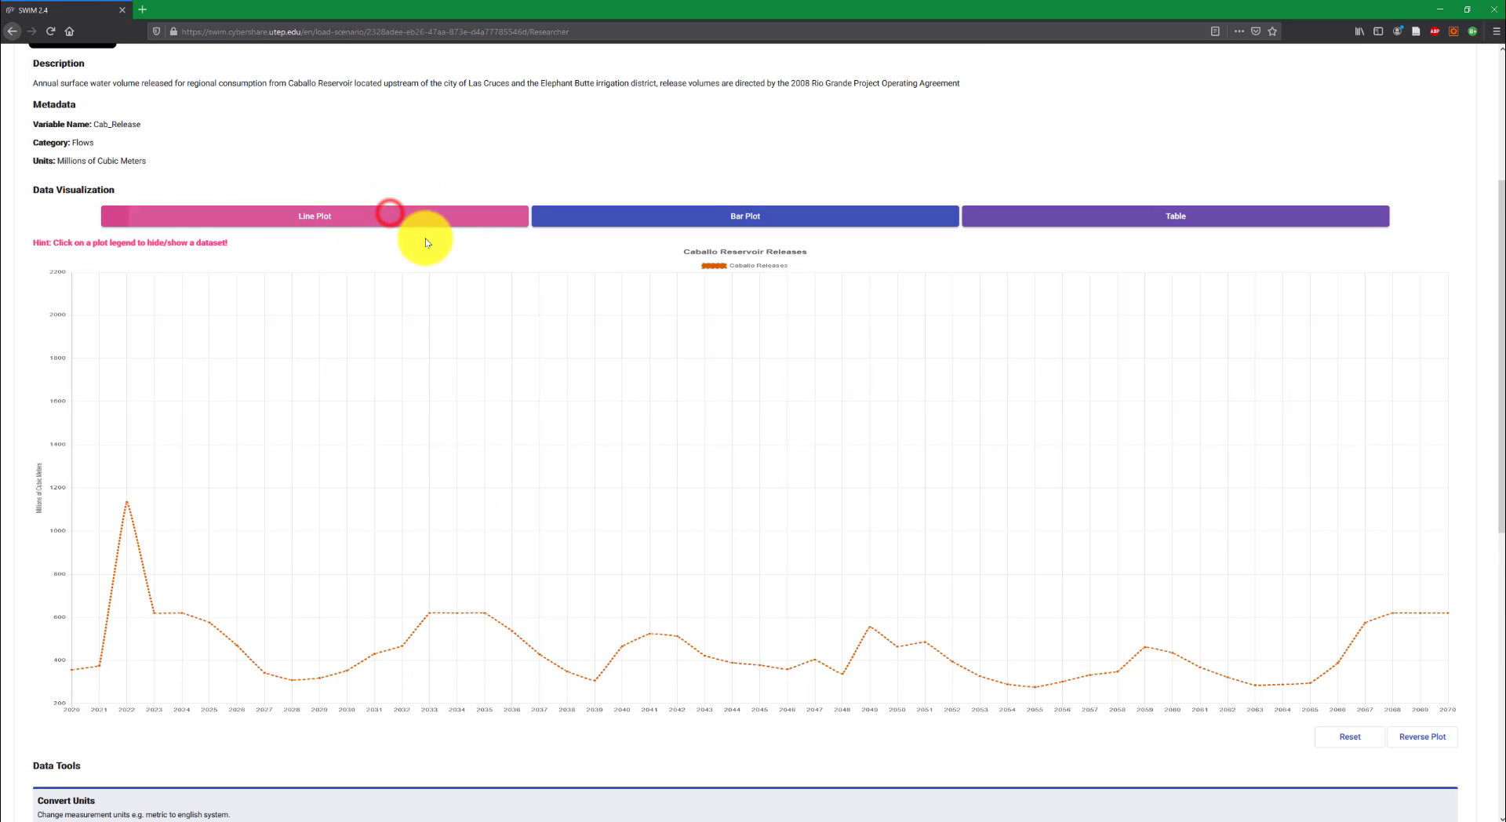
Read the Show Input Dataset tool's description and review the line plot that it can append datasets to
scroll(295, 398, "down", 3)
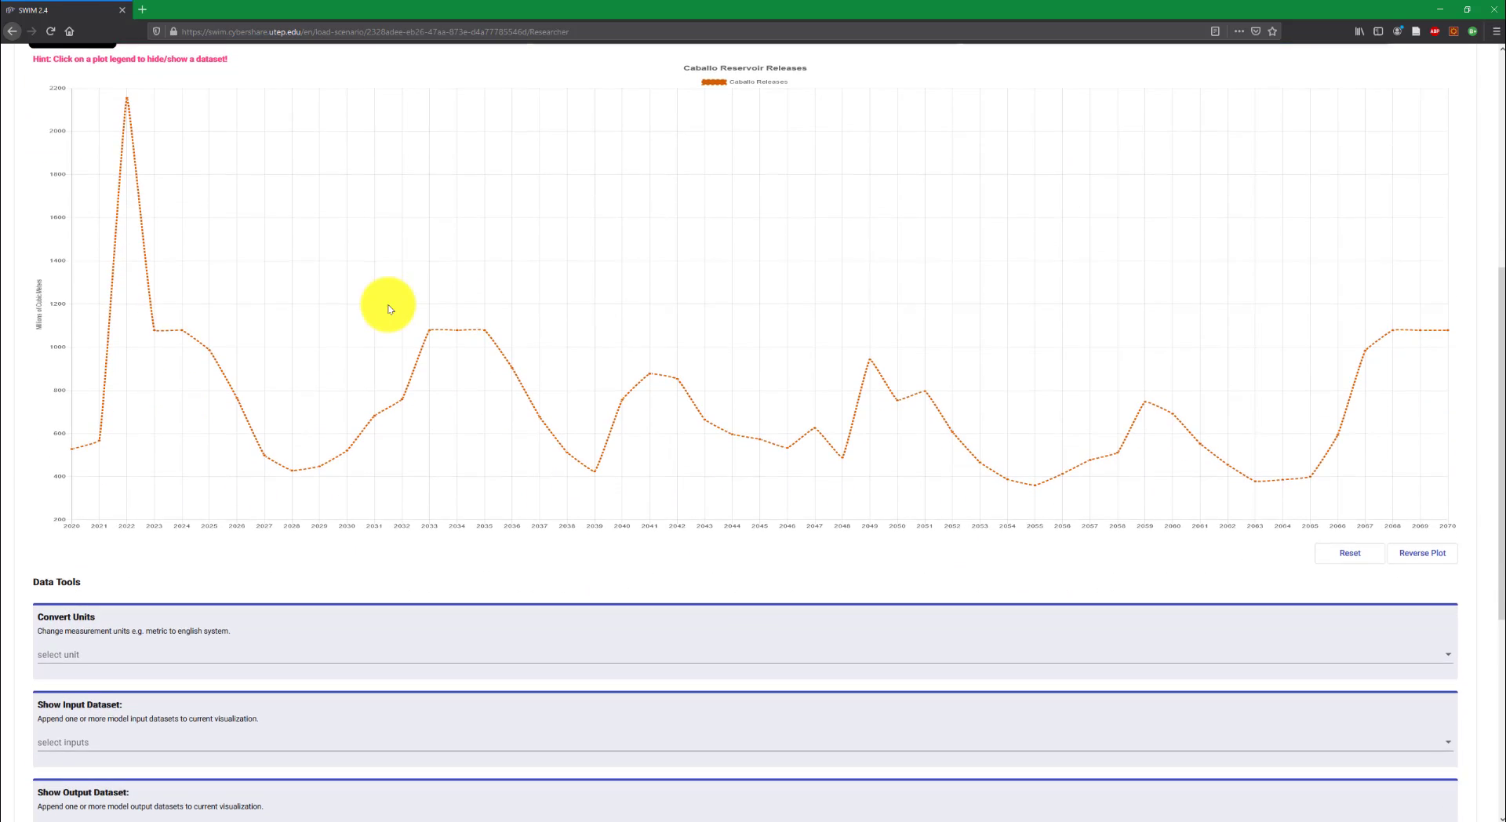
scroll(390, 309, "down", 5)
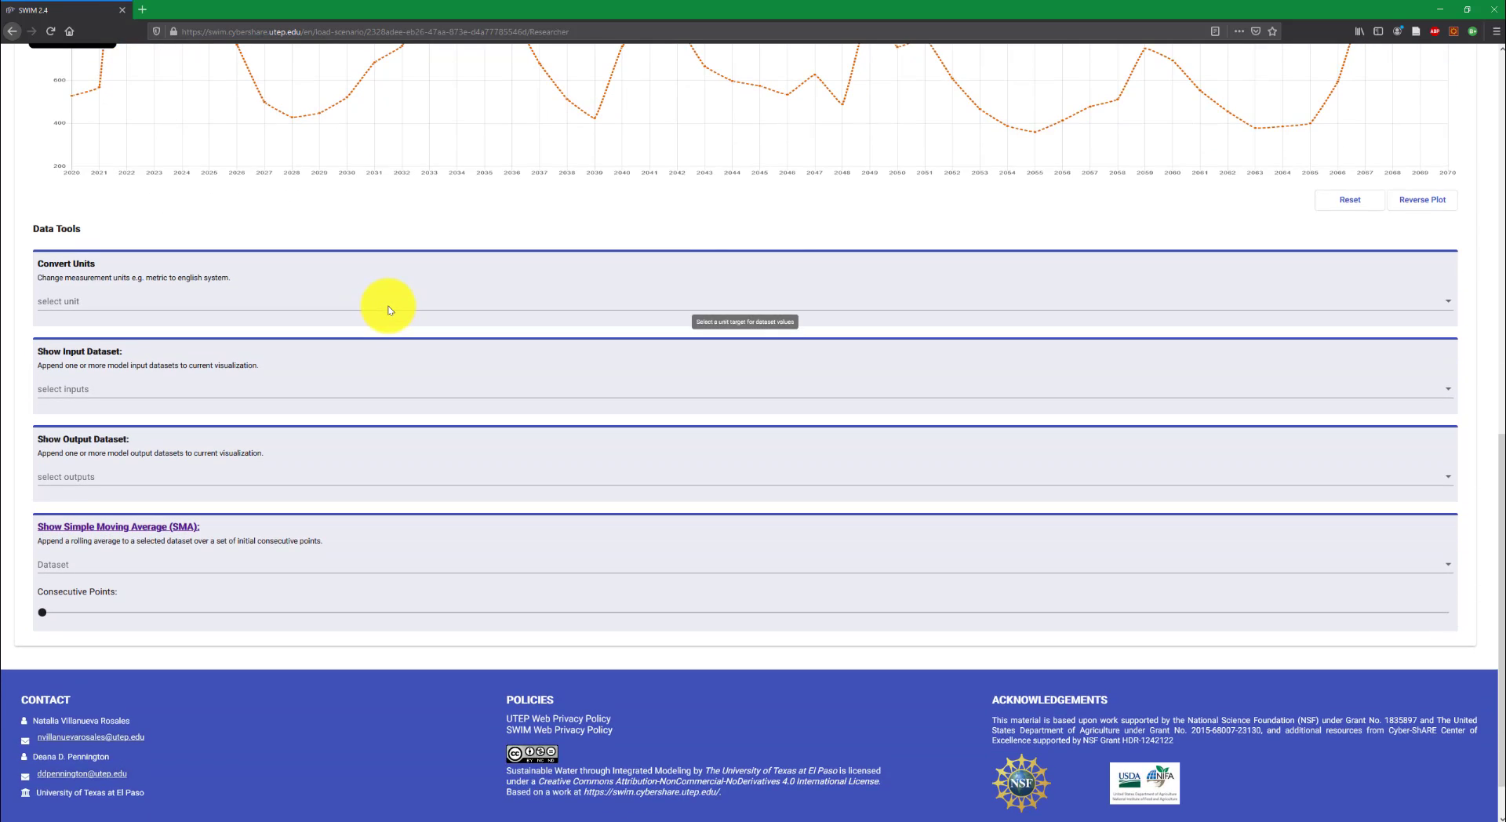
scroll(70, 492, "up", 1)
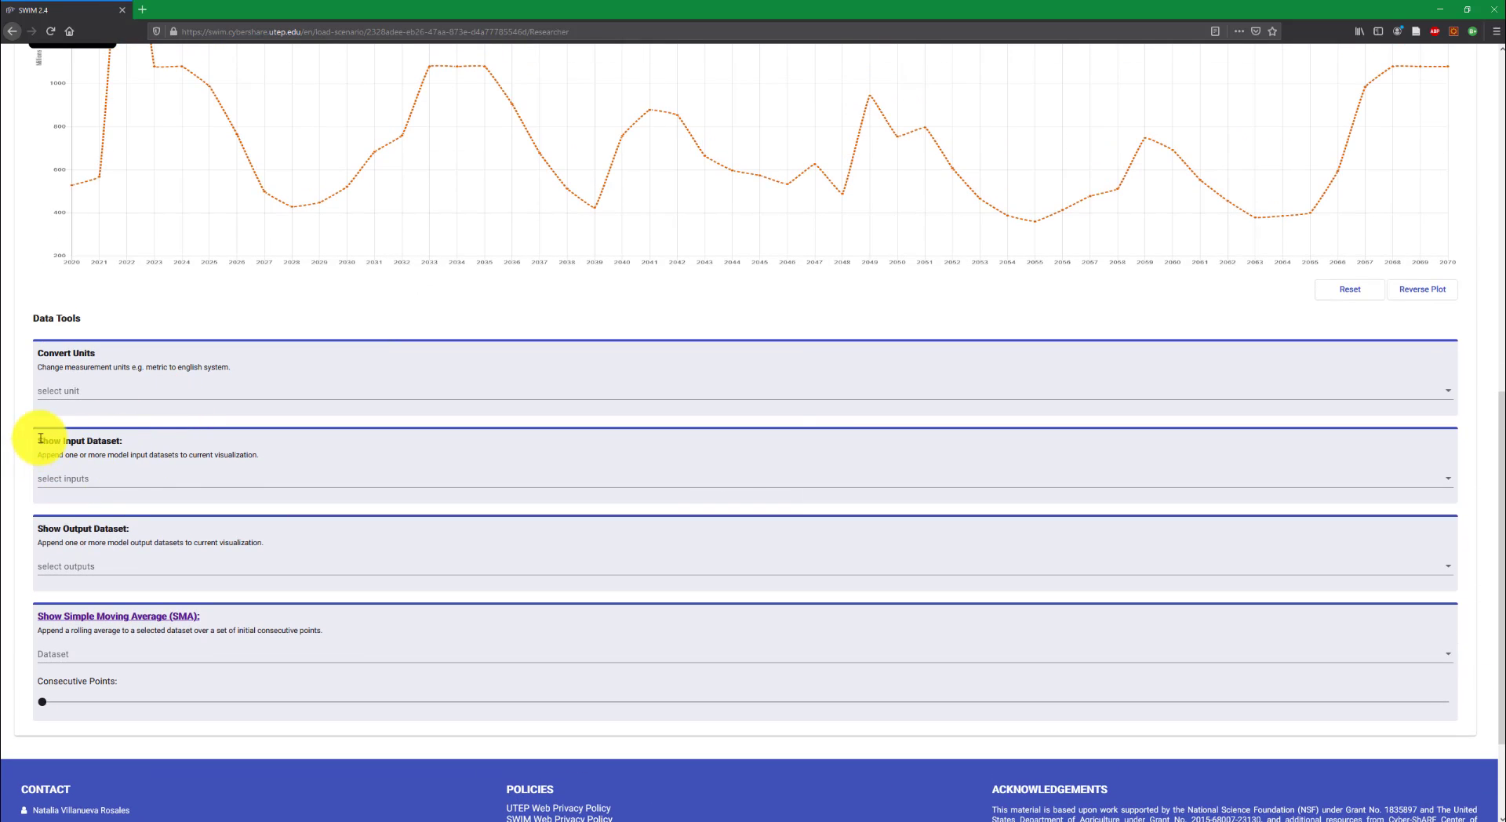
left_click_drag(37, 442, 126, 441)
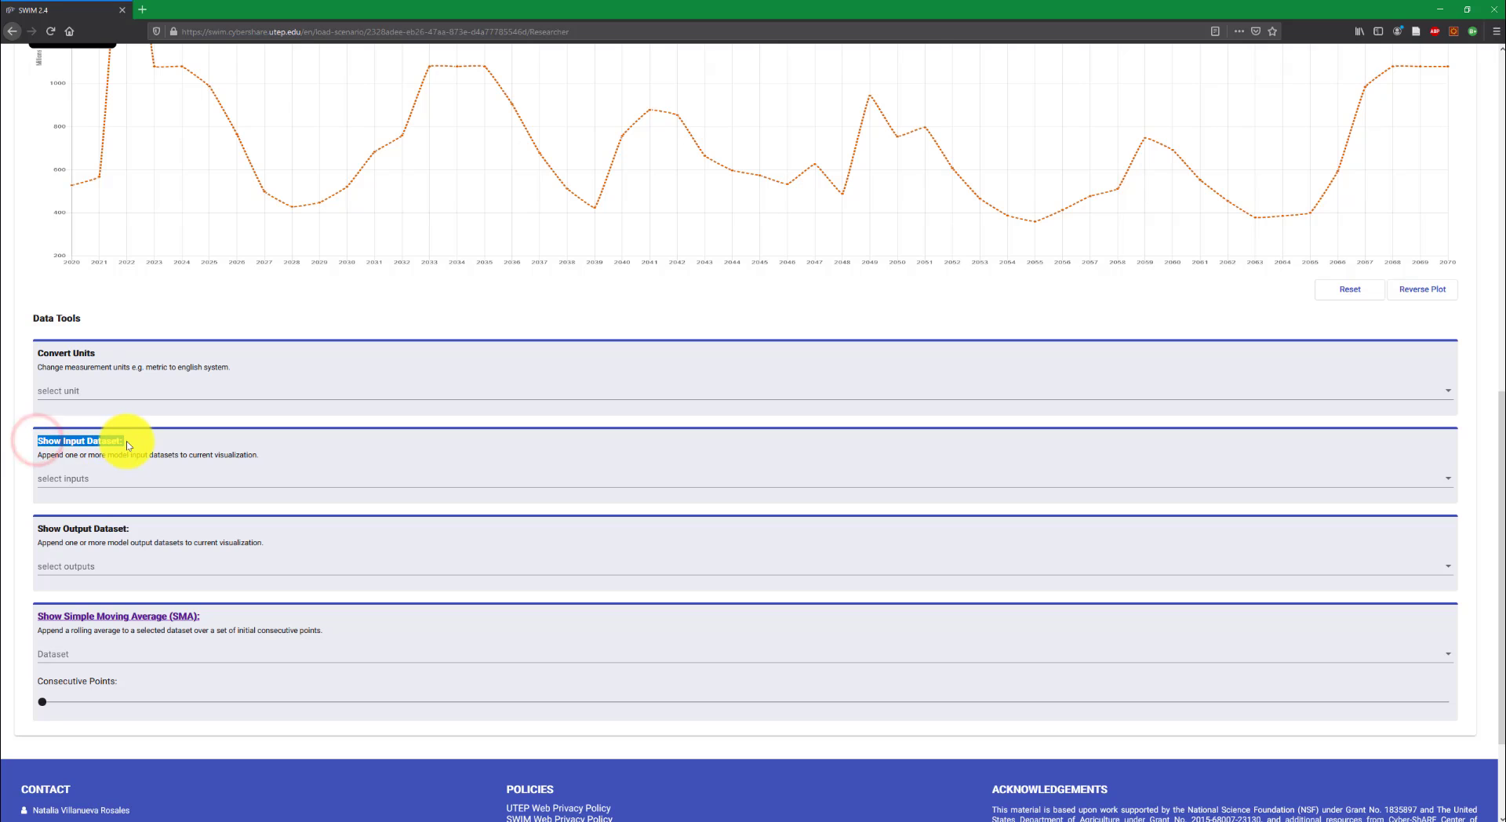
left_click(152, 444)
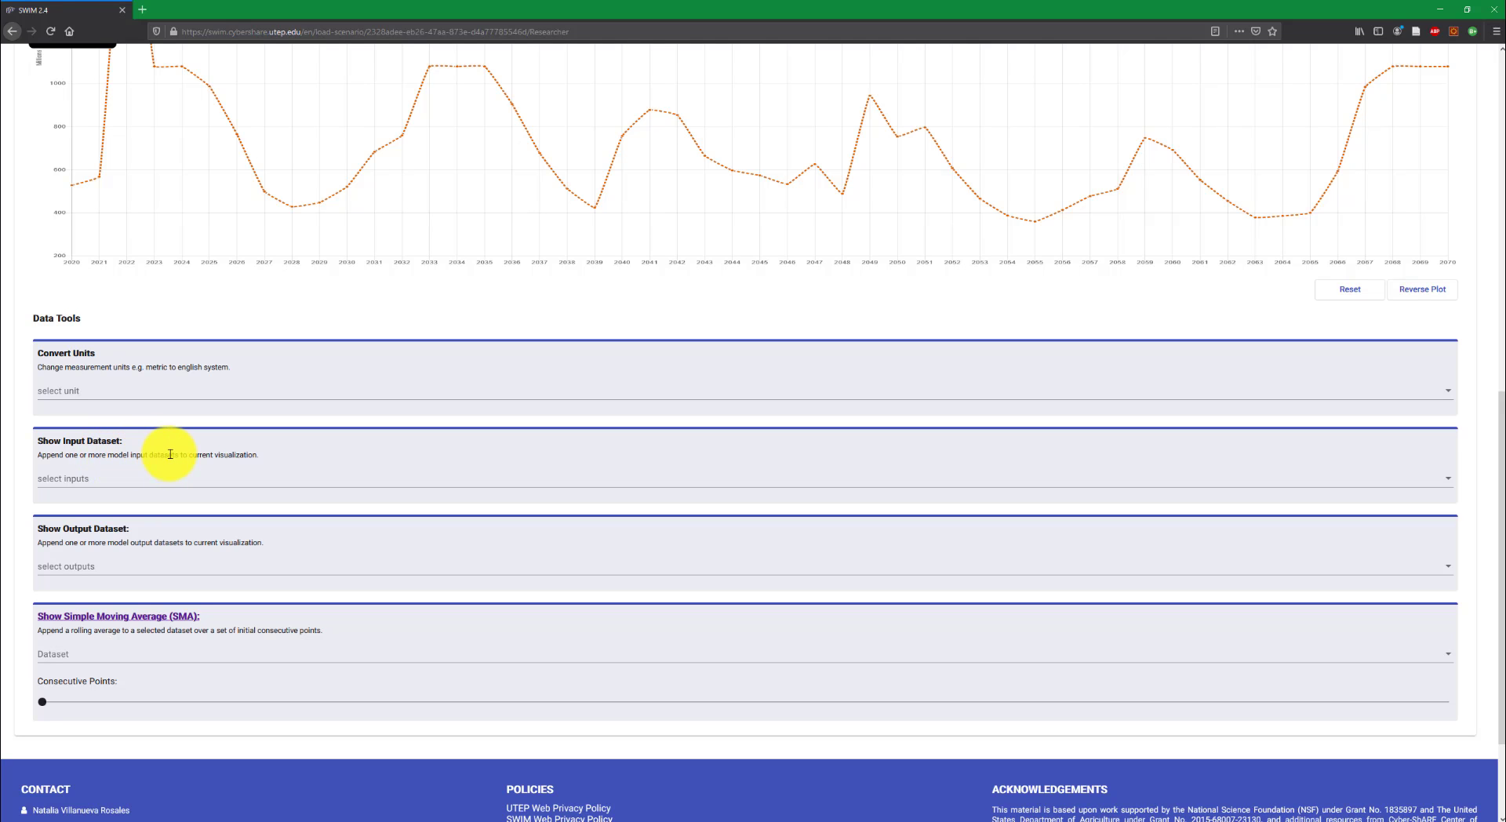
scroll(690, 228, "up", 3)
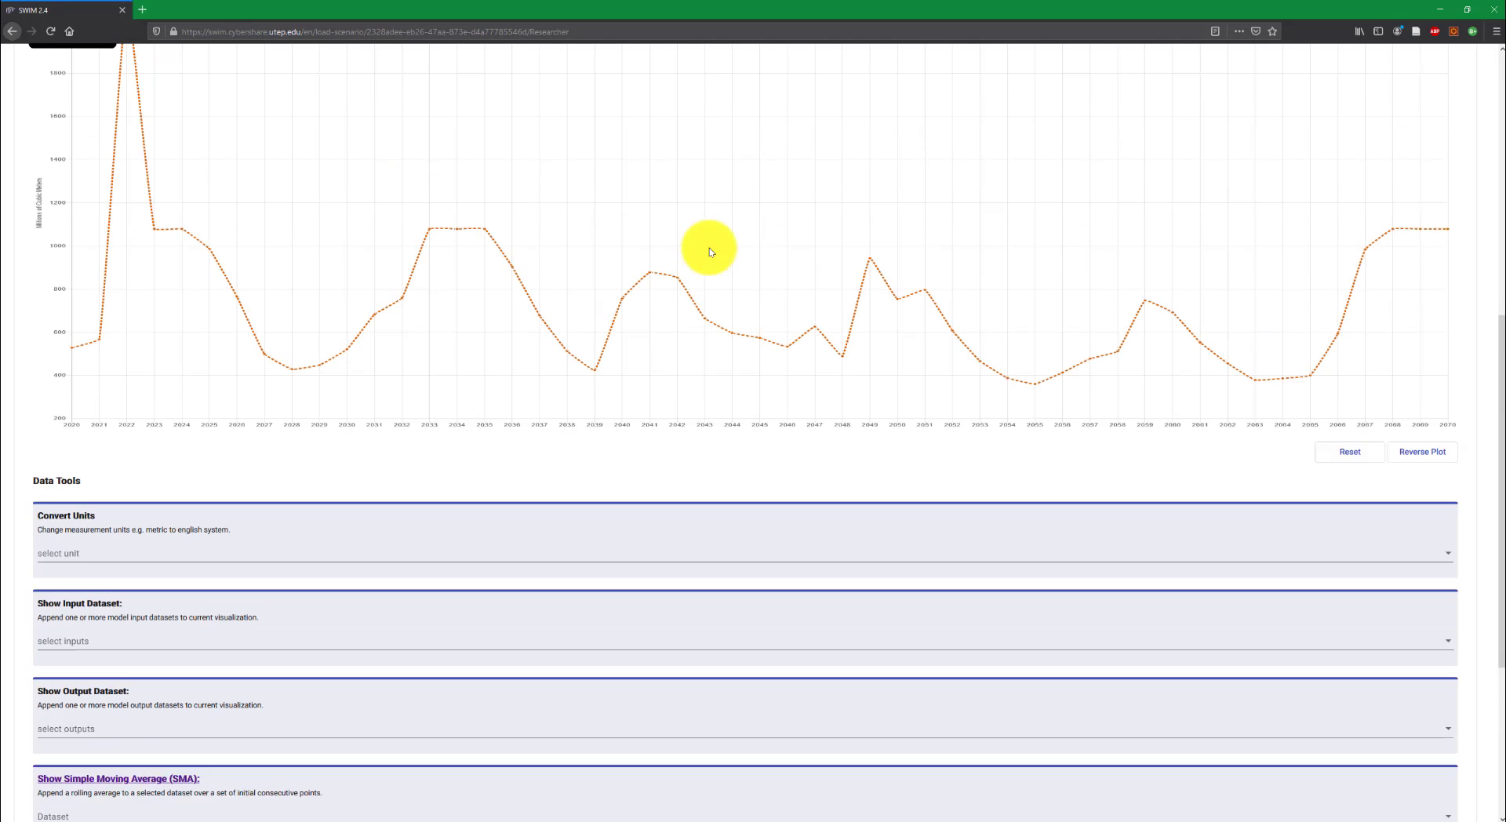
scroll(729, 326, "up", 2)
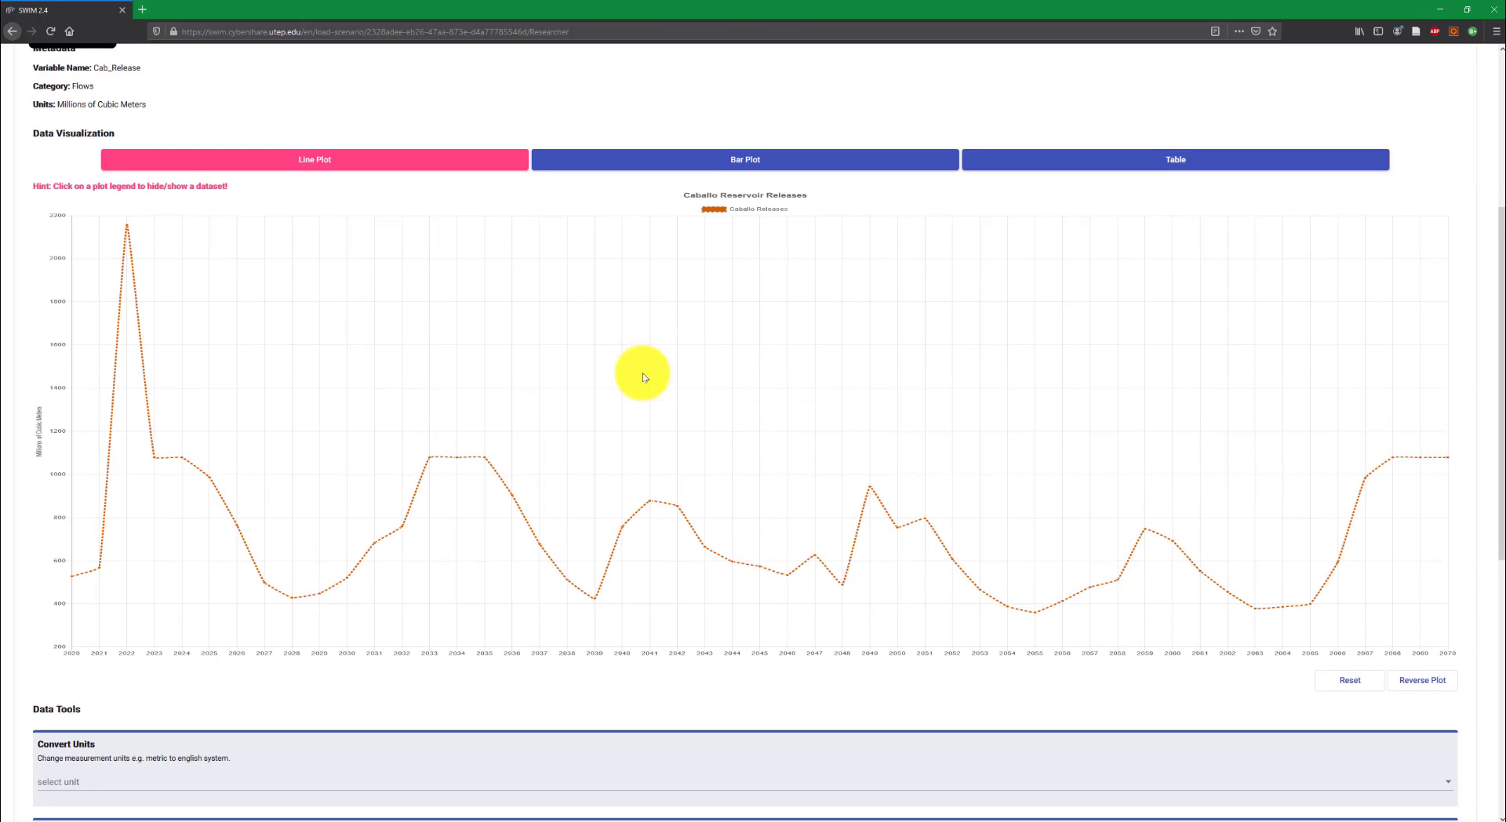
scroll(639, 374, "down", 4)
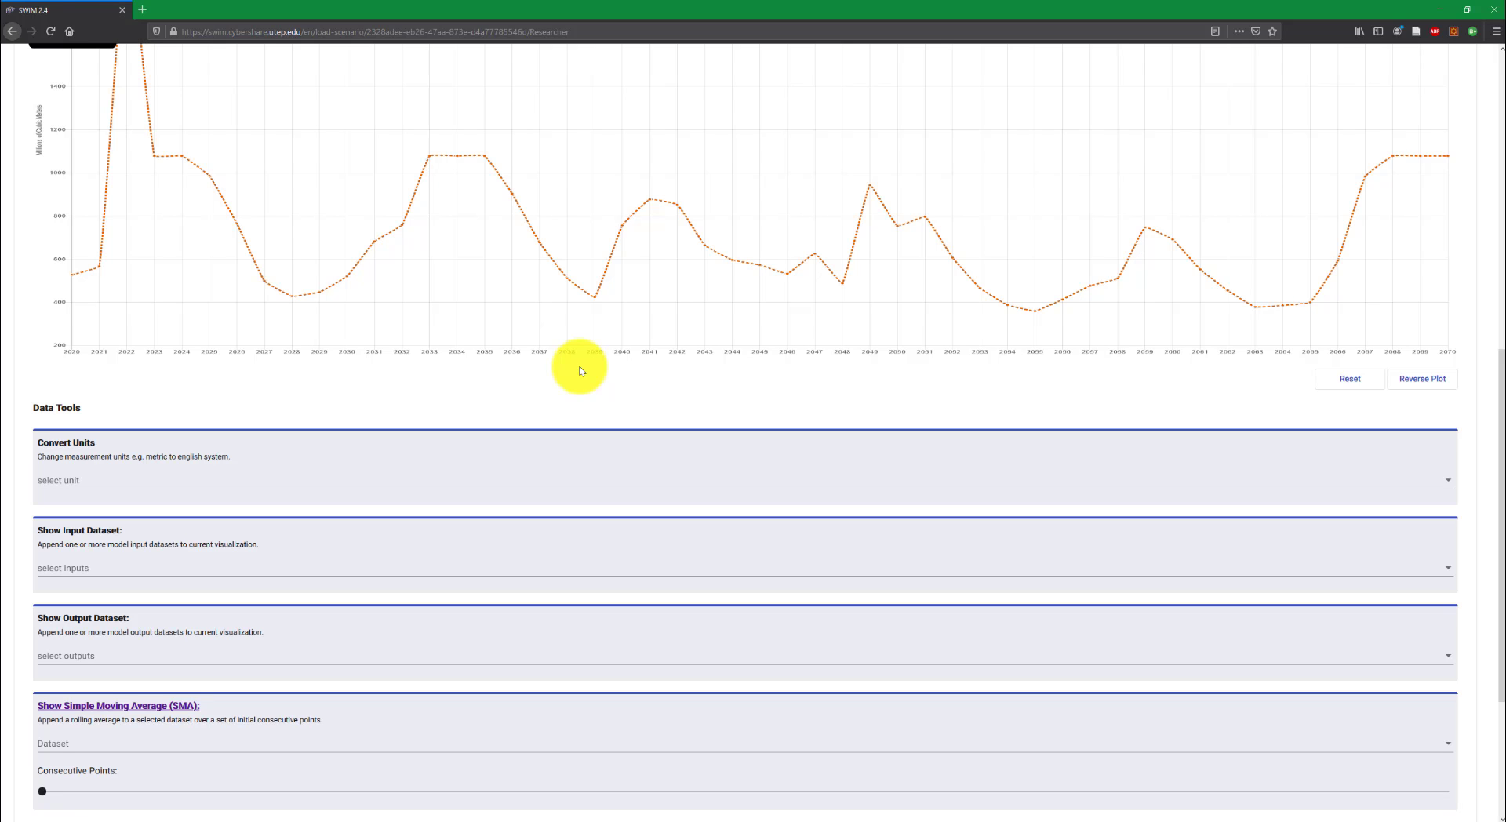
scroll(363, 312, "up", 1)
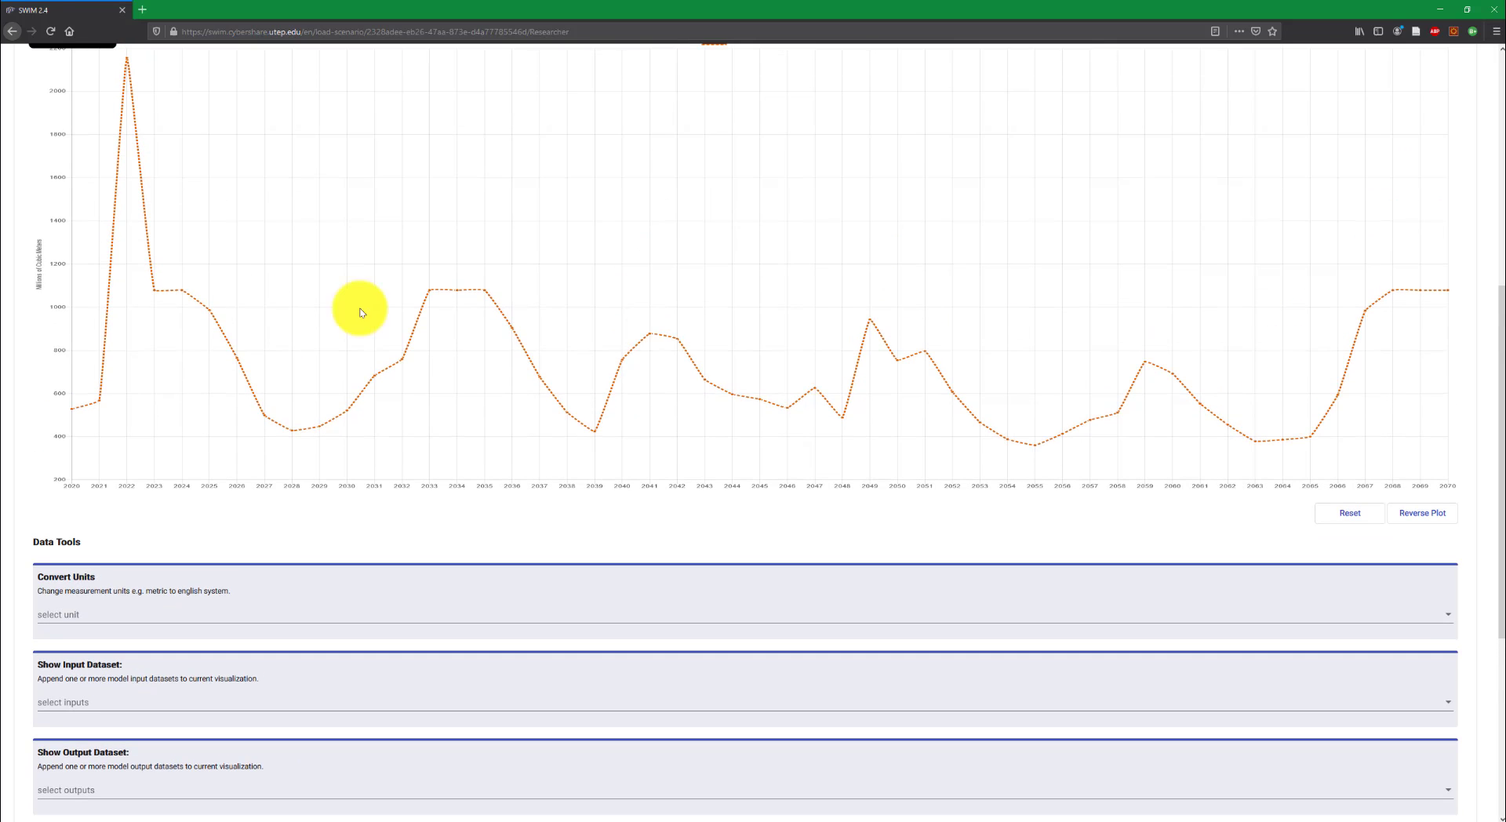
scroll(575, 311, "down", 2)
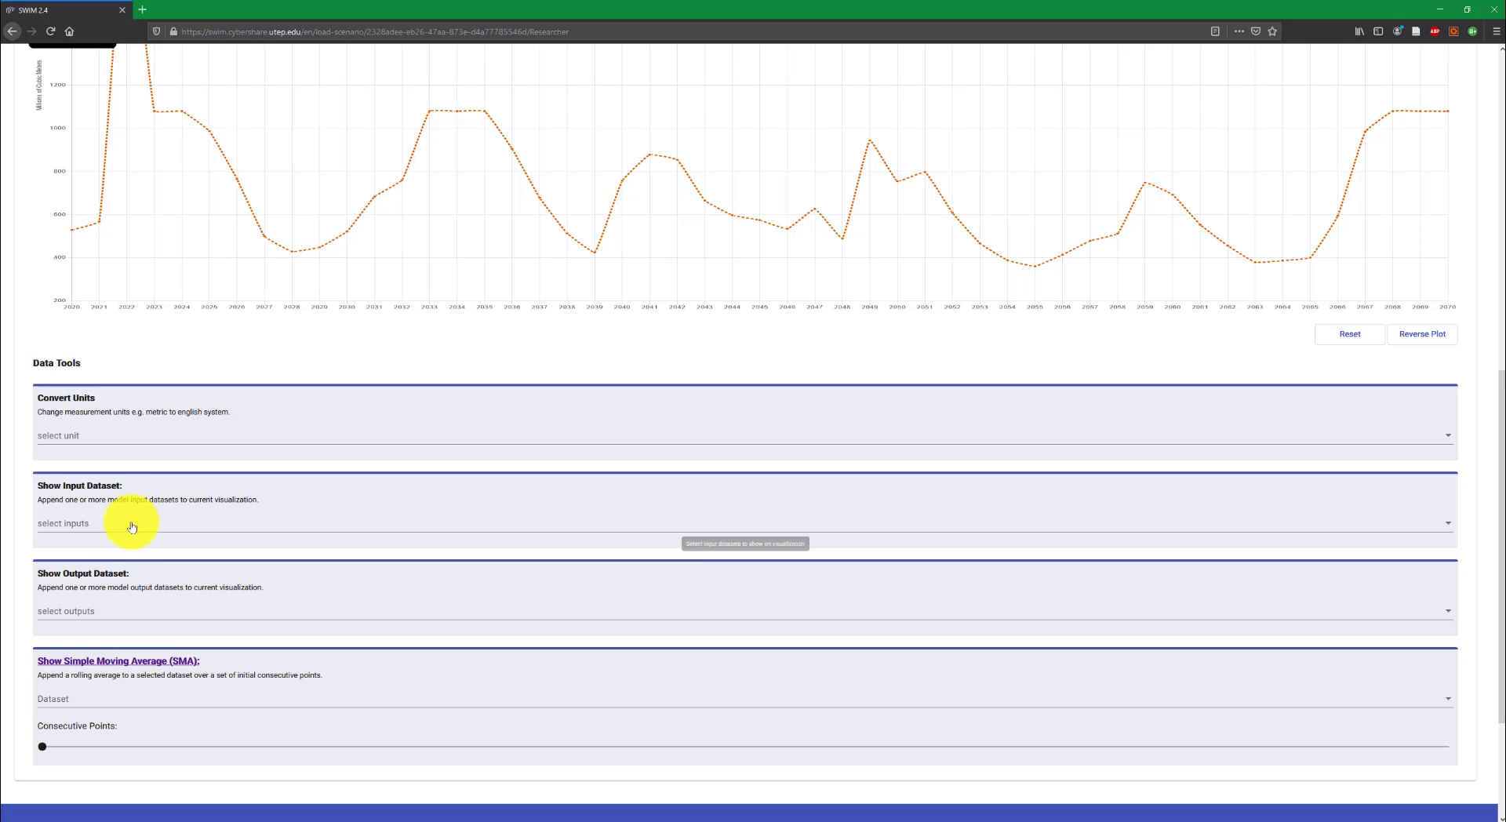
Append the input dataset Inflows at San Marcial Gauges to the line plot and compare it with the Caballo releases
left_click(152, 526)
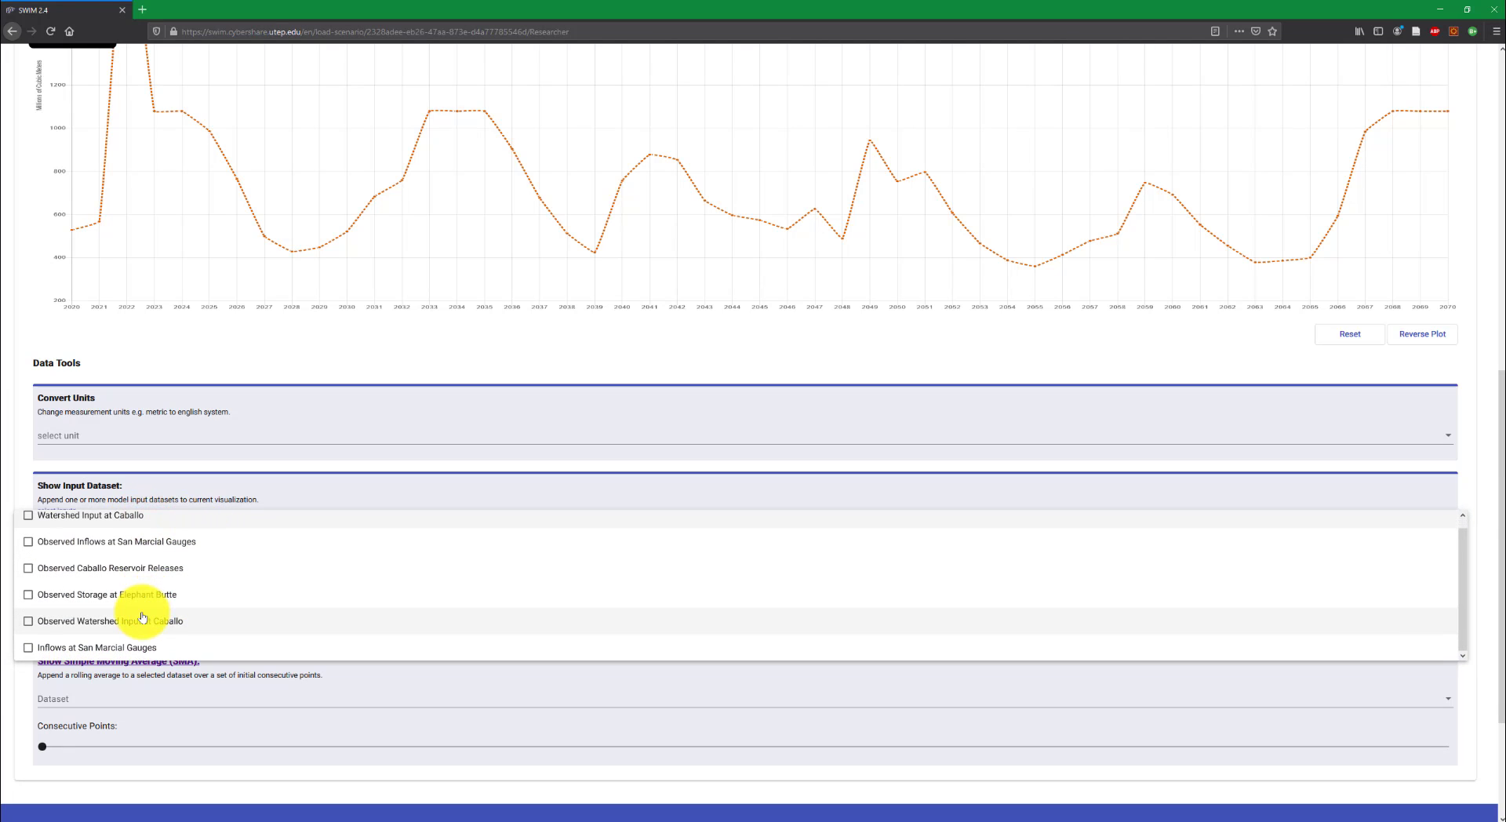
scroll(141, 596, "down", 1)
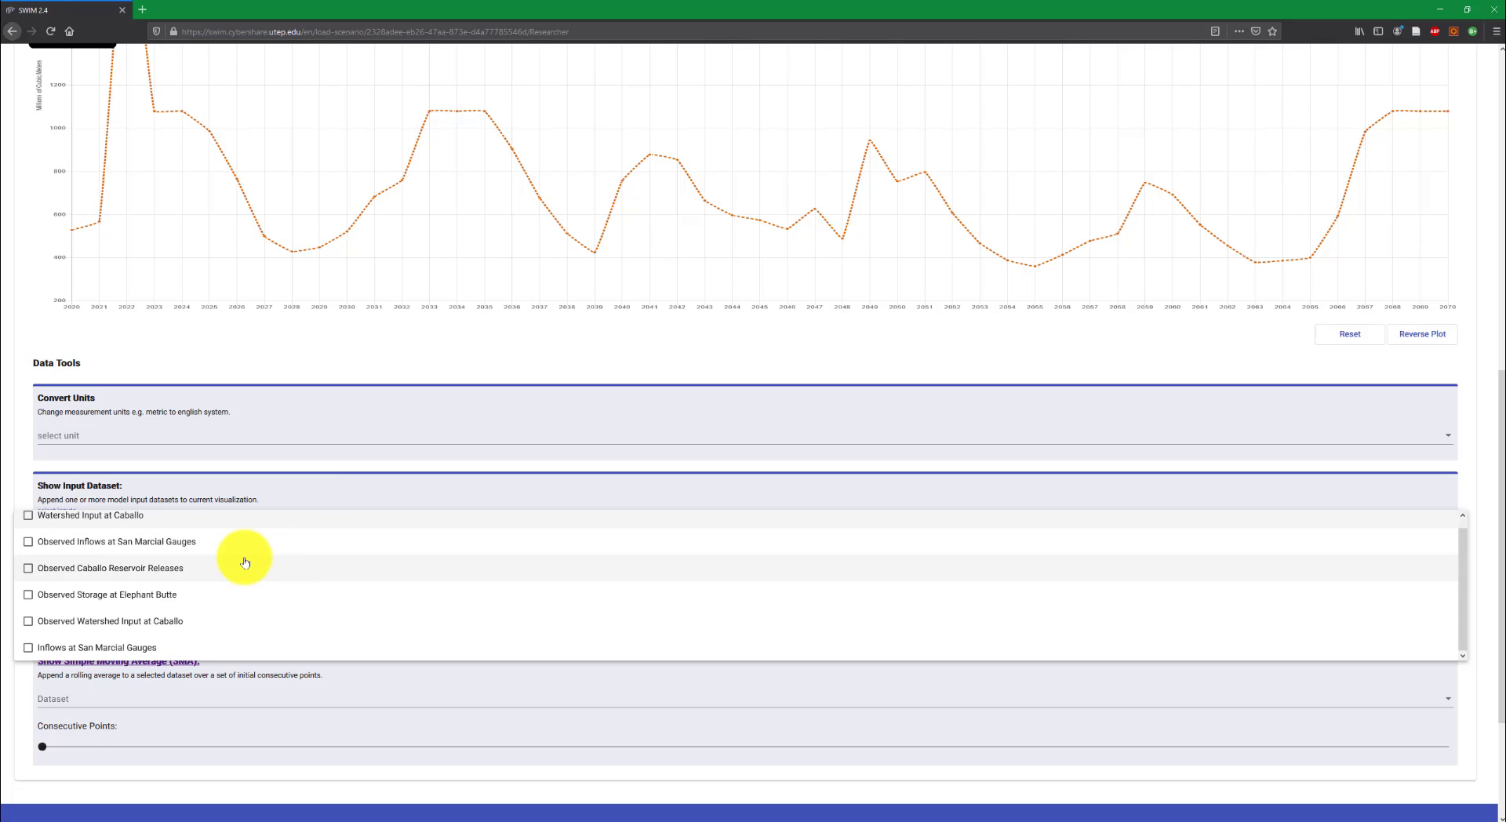
left_click(29, 650)
left_click(349, 343)
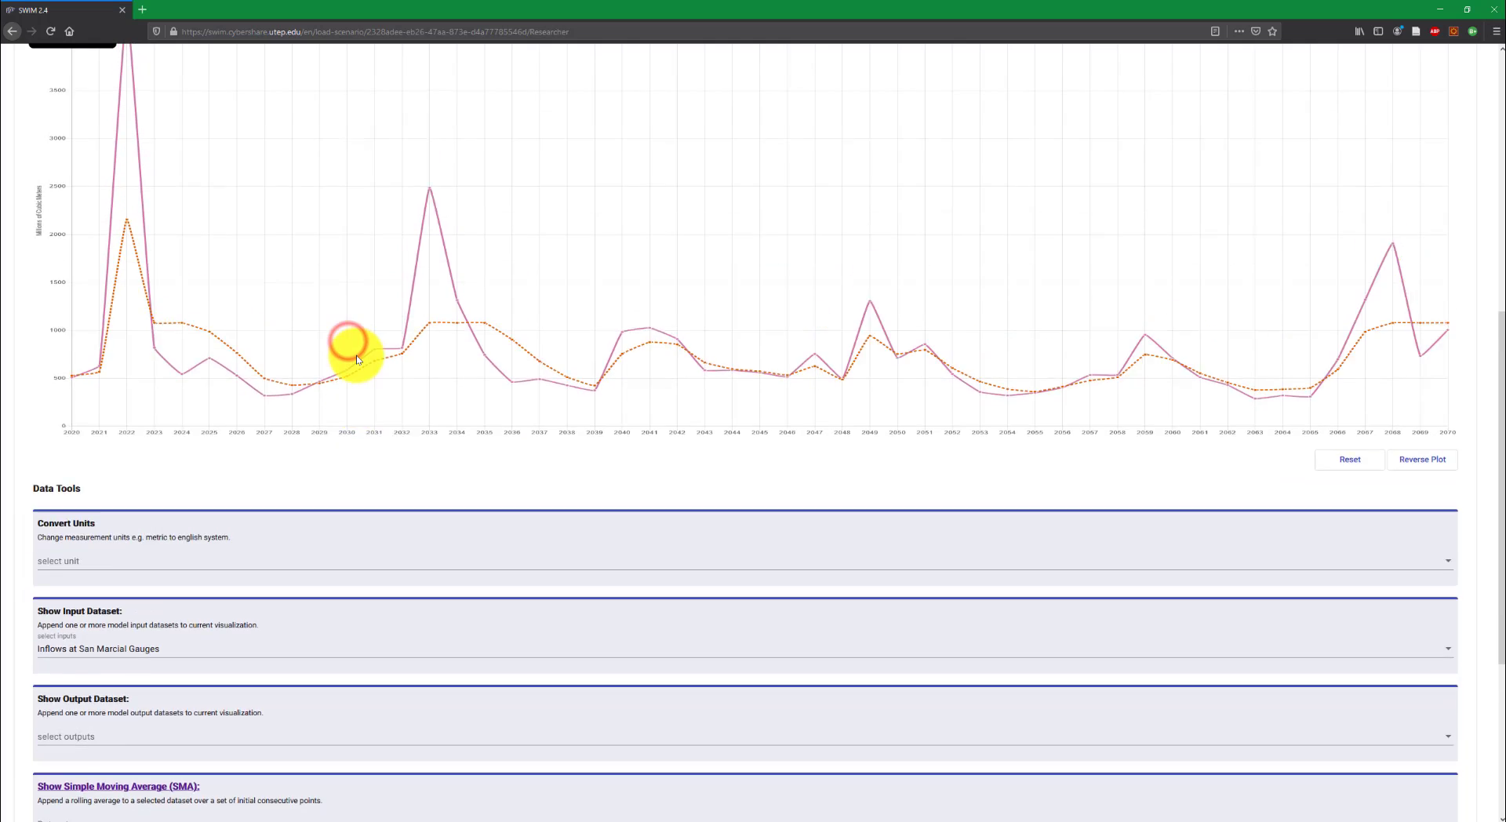
scroll(357, 359, "up", 4)
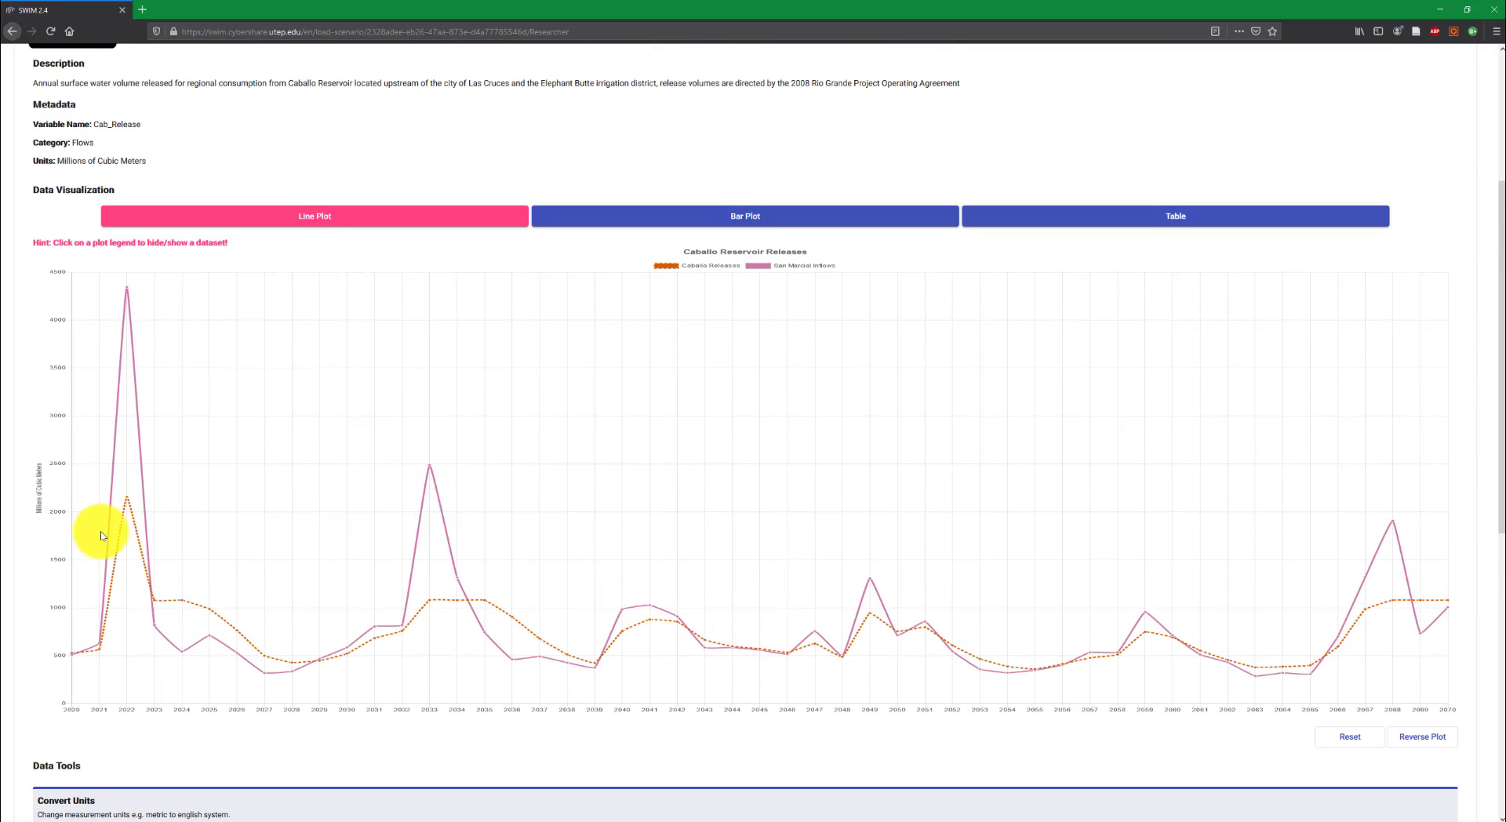
mouse_move(130, 293)
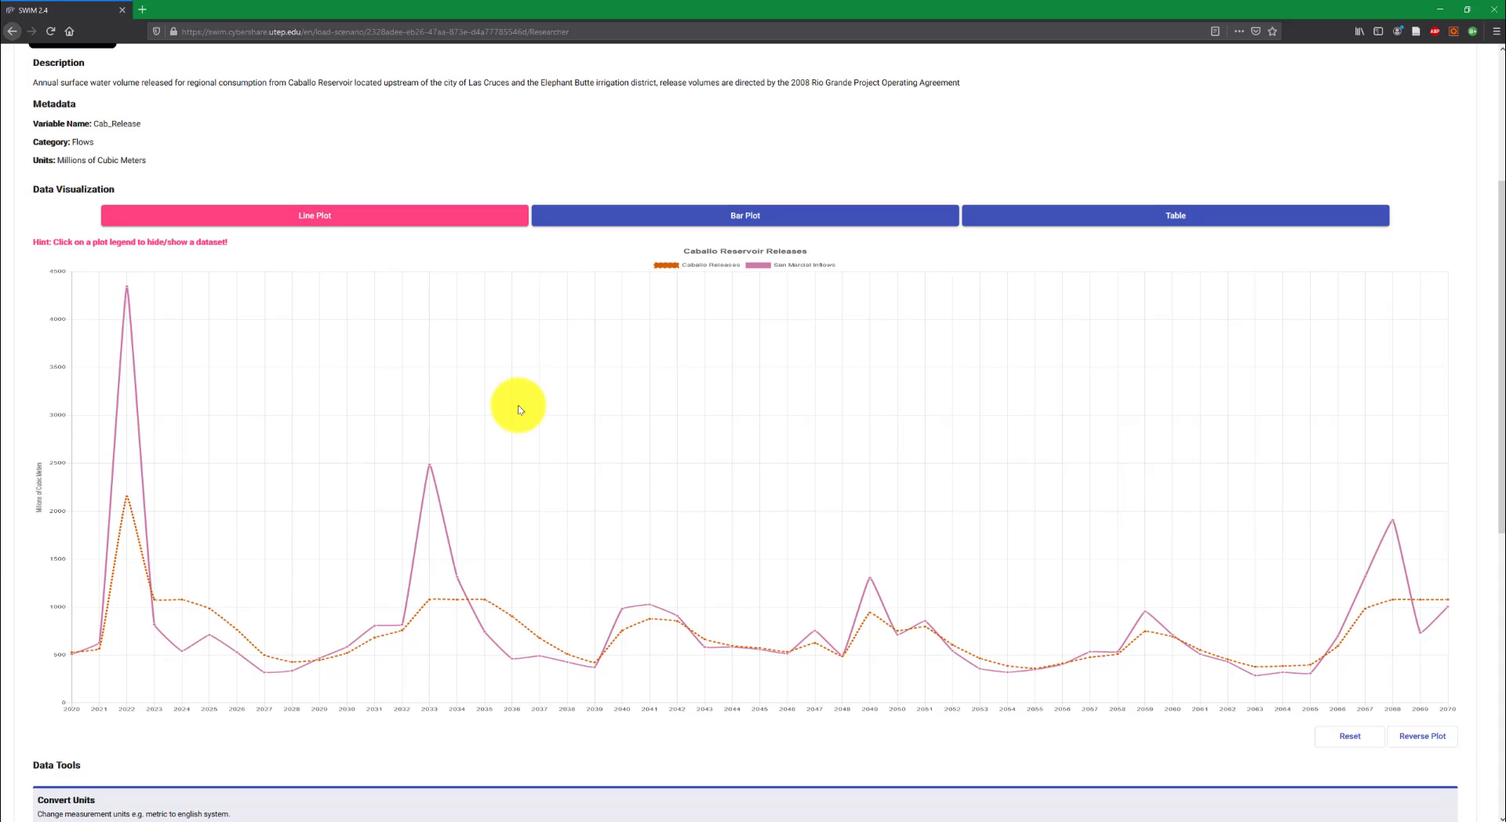
Append the output datasets Full Allocation, Rio Grande Project Storage Evaporation and Elephant Butte Reservoir Storage to the line plot
scroll(471, 404, "down", 2)
scroll(416, 353, "down", 3)
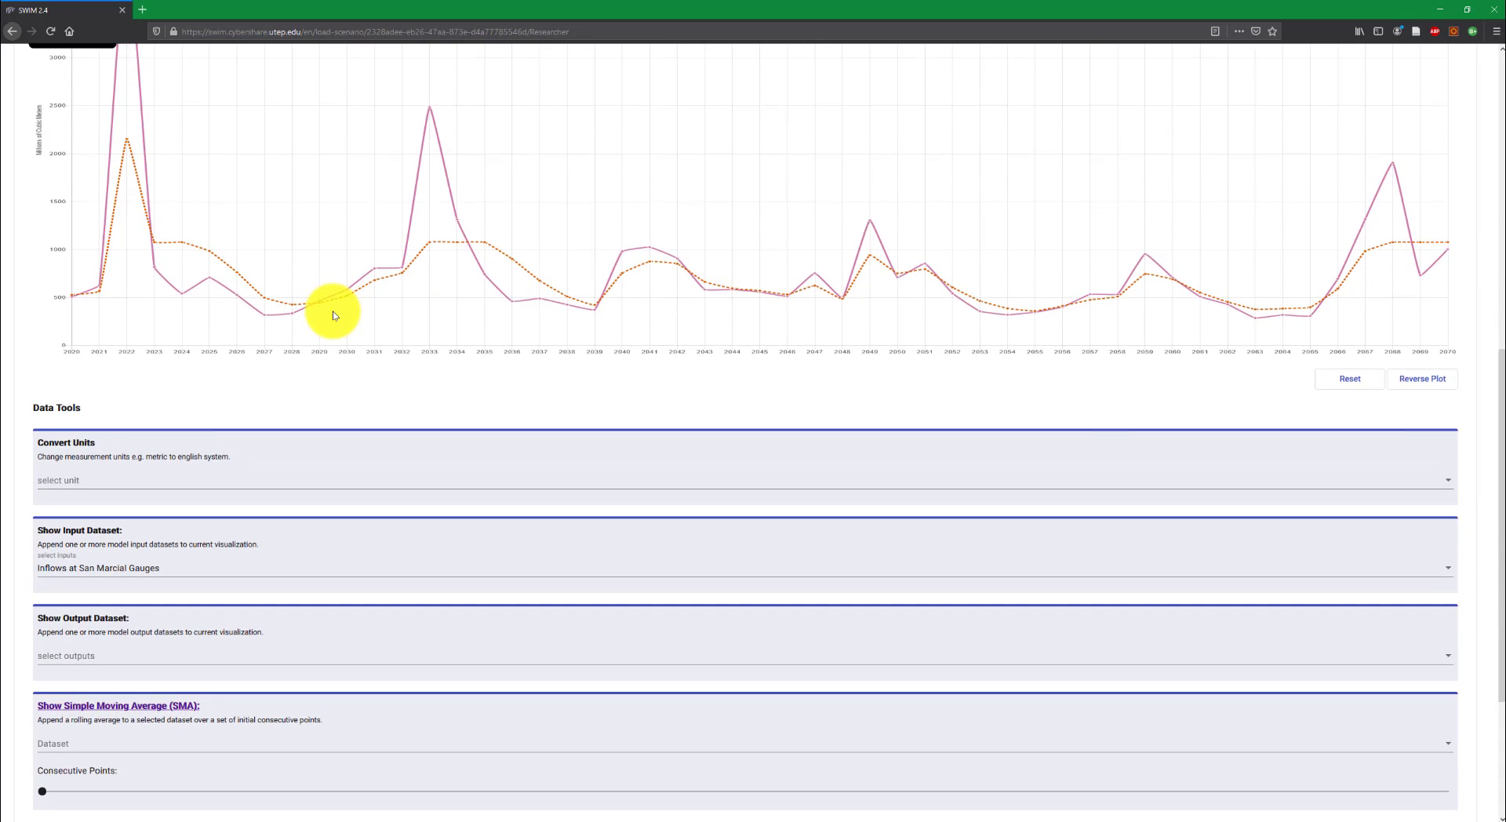
scroll(333, 314, "down", 2)
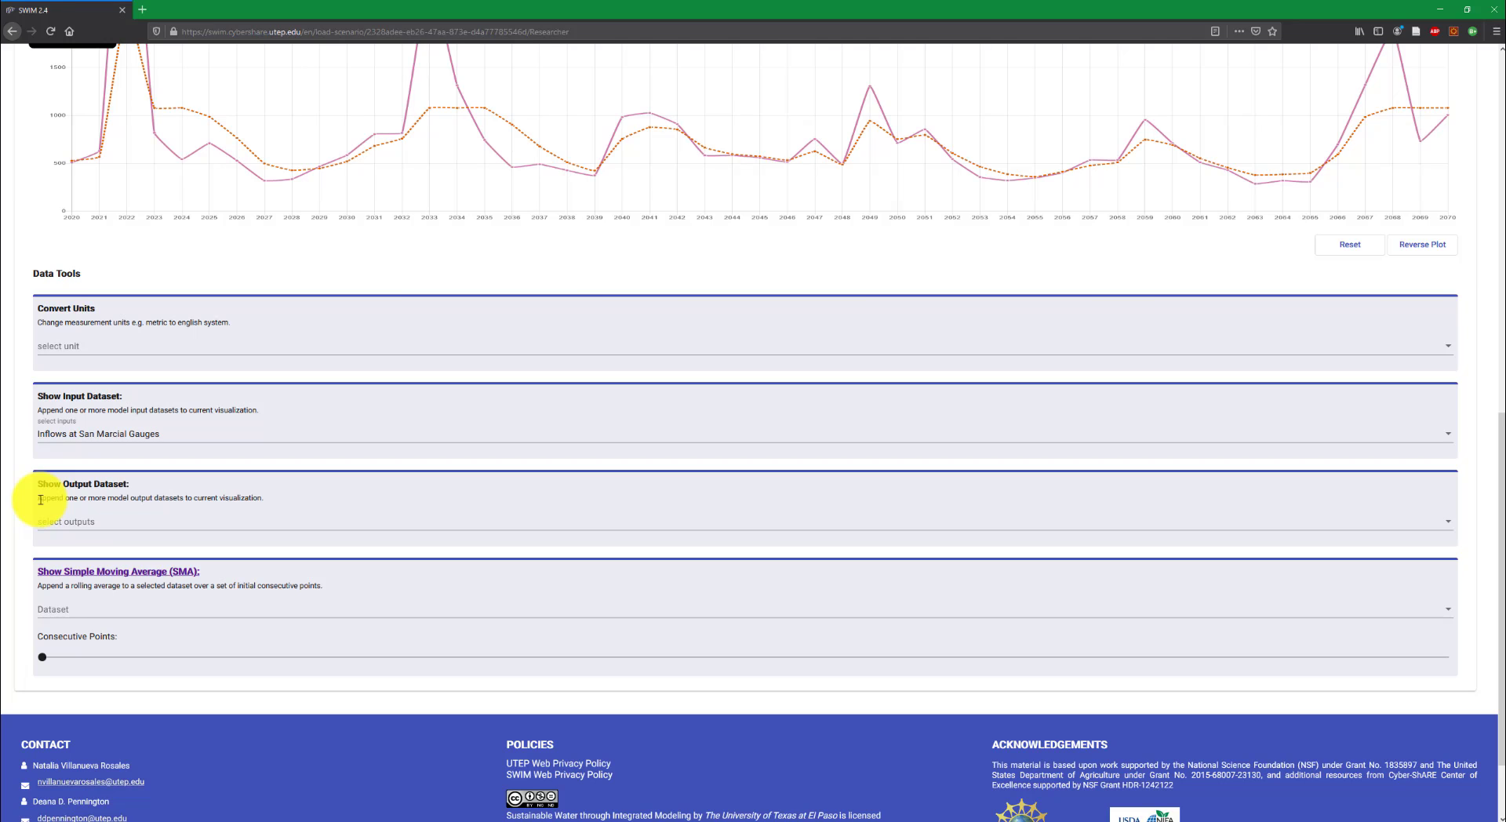
left_click(146, 520)
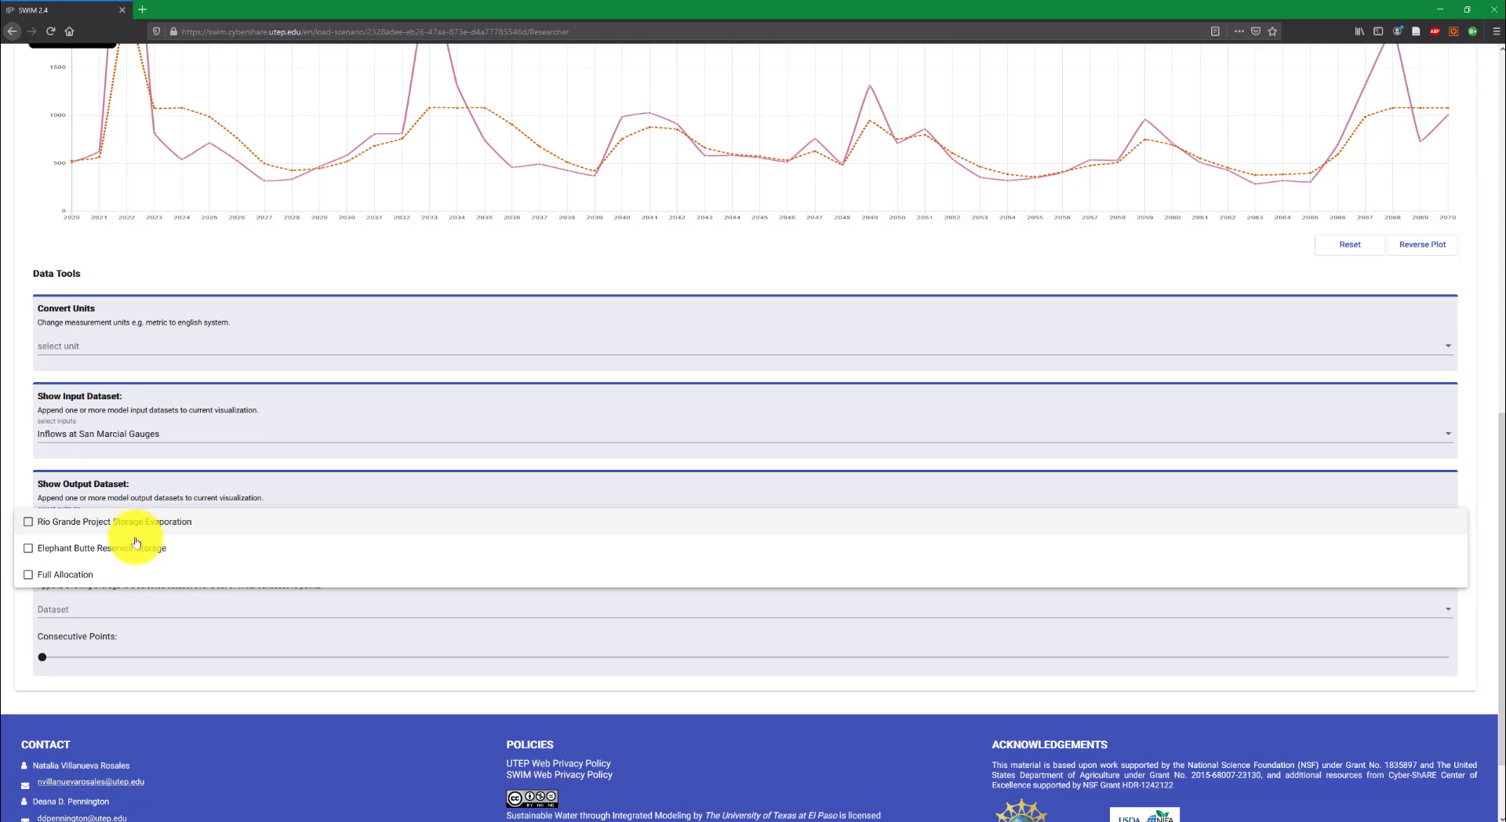
left_click(29, 578)
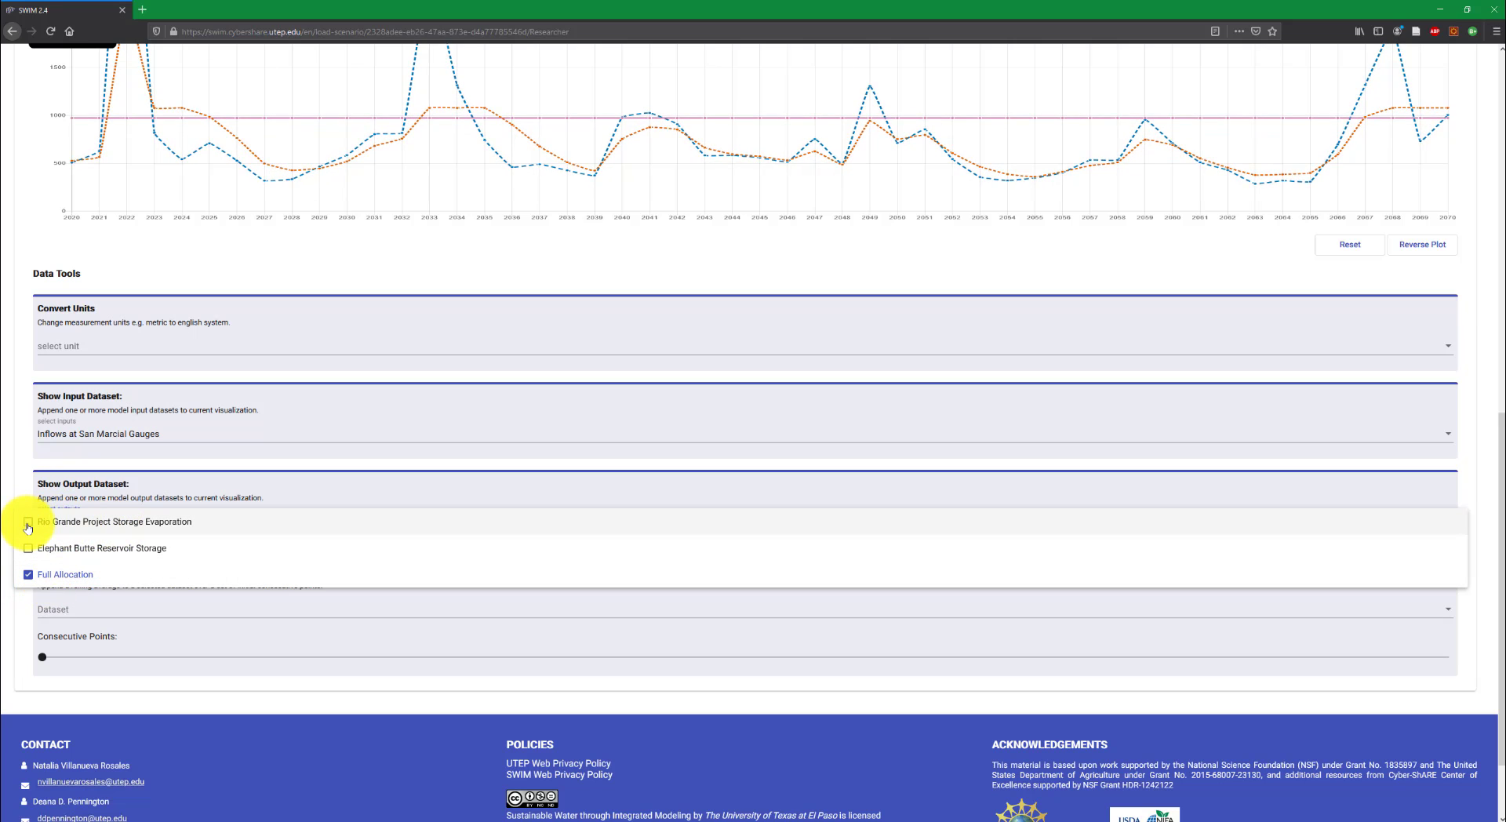
left_click(28, 524)
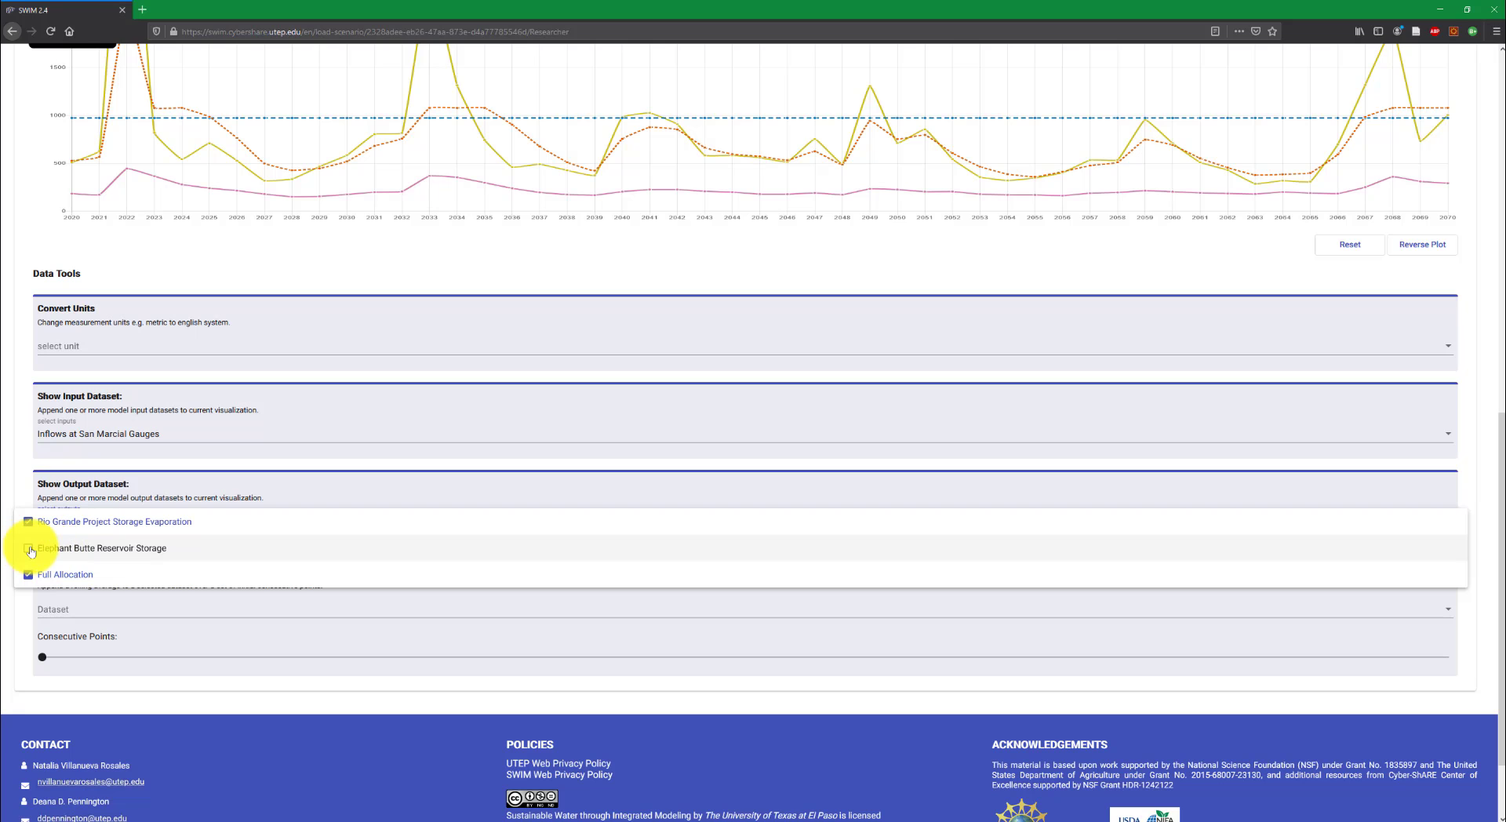
left_click(27, 551)
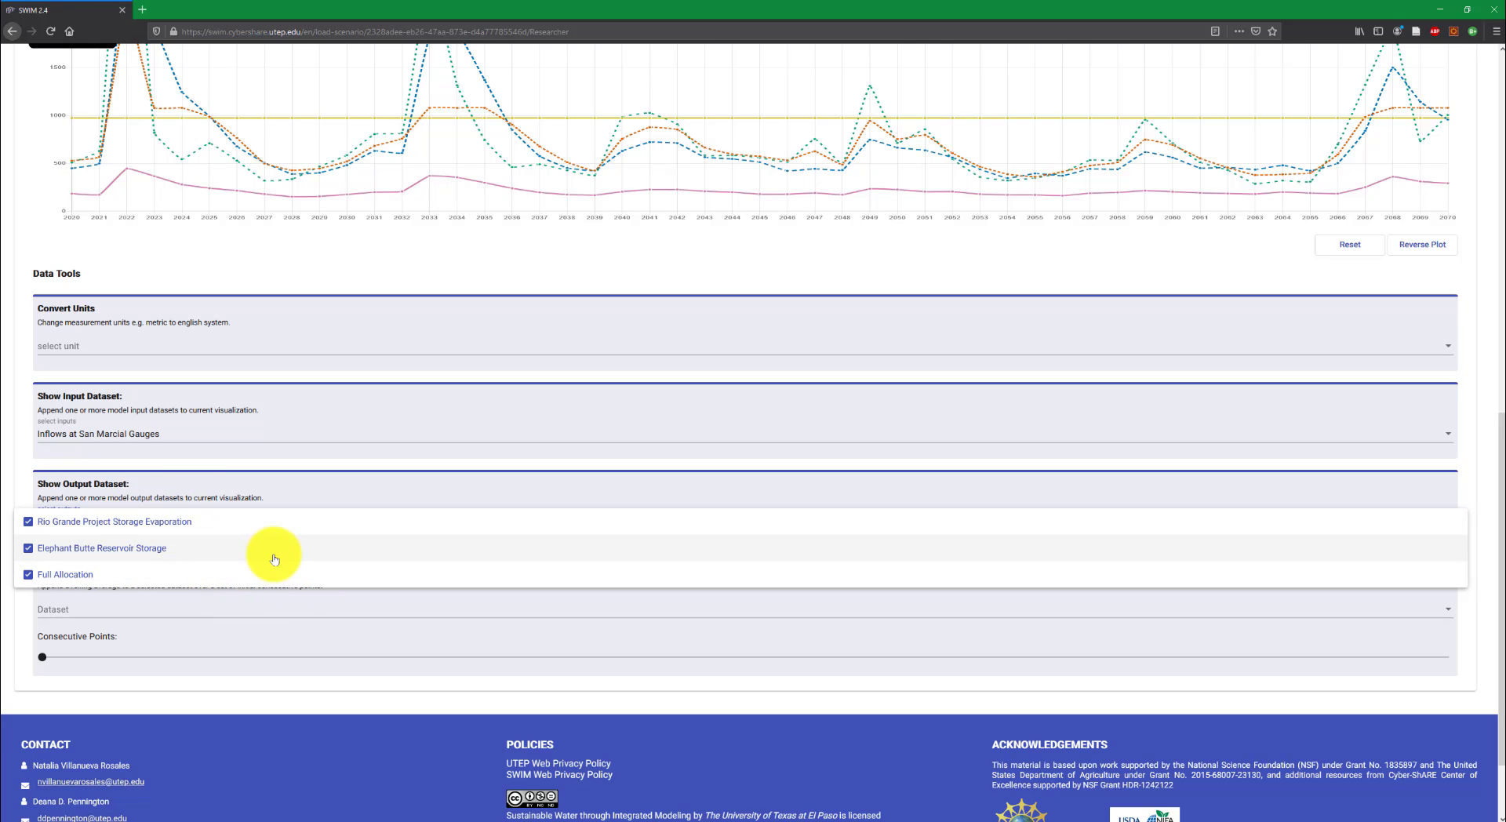
left_click(340, 253)
Compare the appended input and output datasets with the Caballo releases on the line plot and review the data tools
scroll(419, 269, "up", 6)
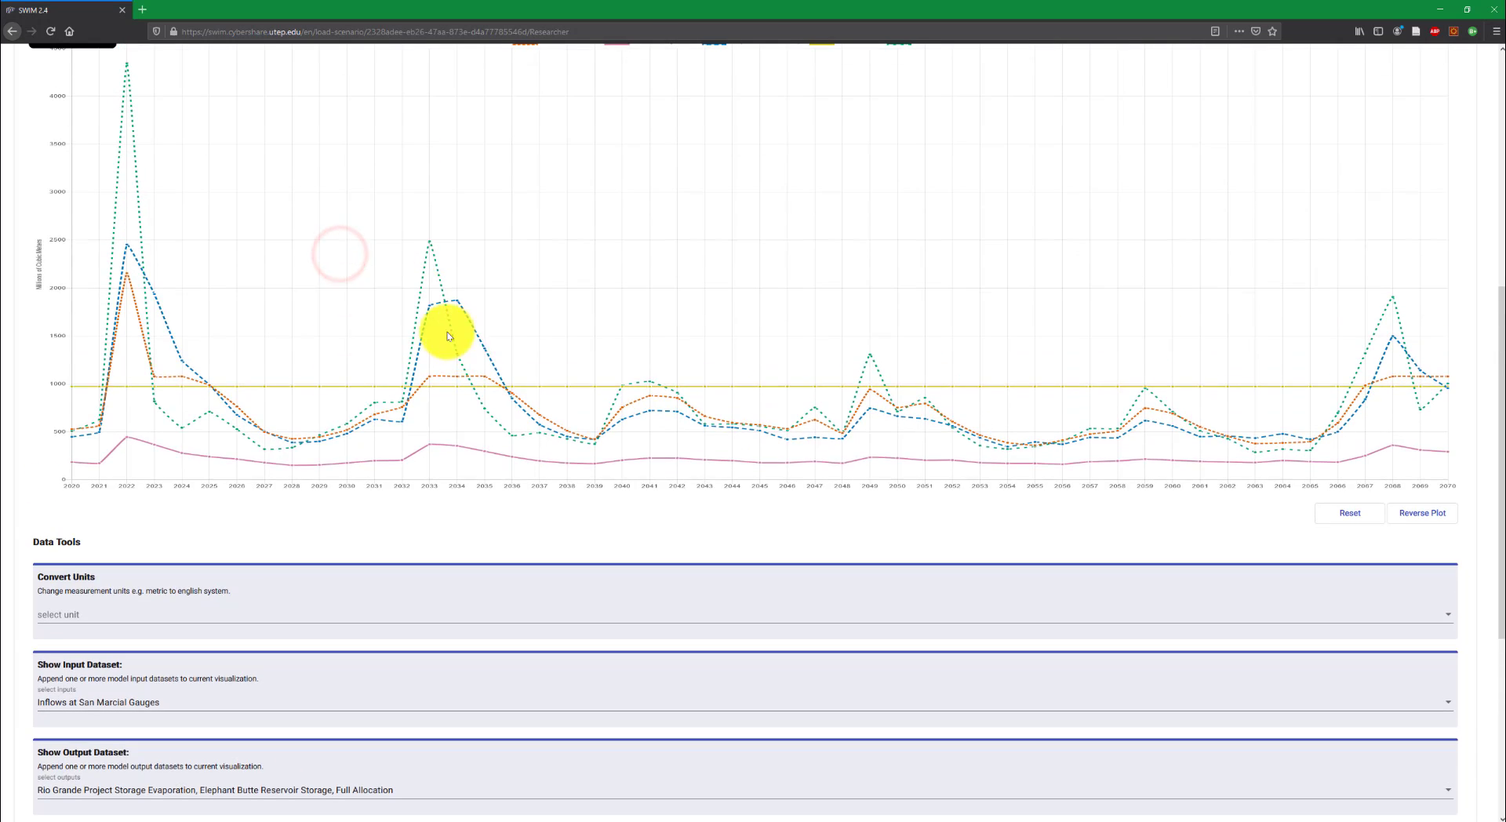
scroll(259, 558, "down", 1)
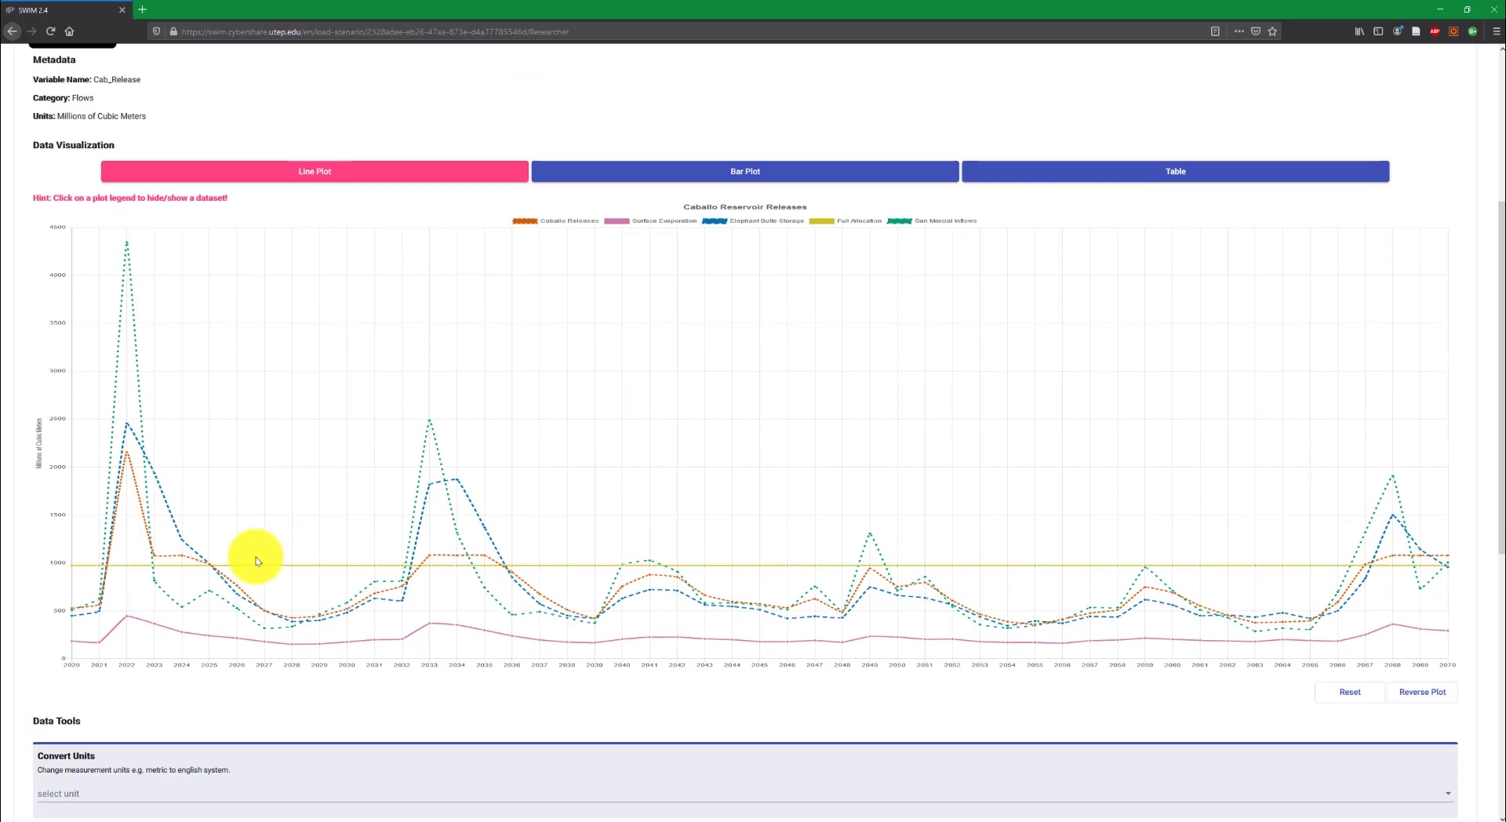
scroll(235, 596, "up", 1)
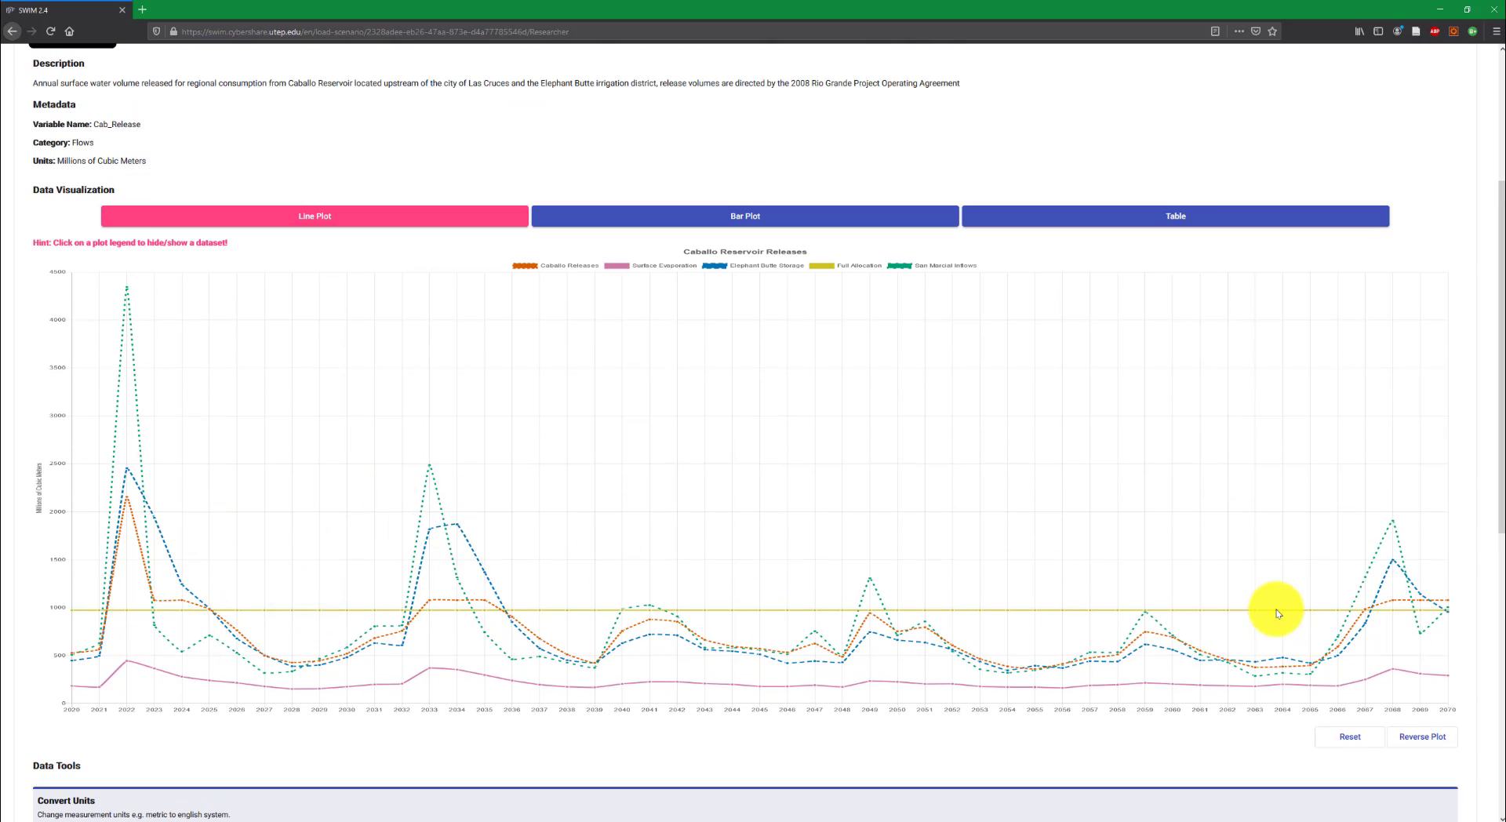
scroll(1062, 454, "down", 1)
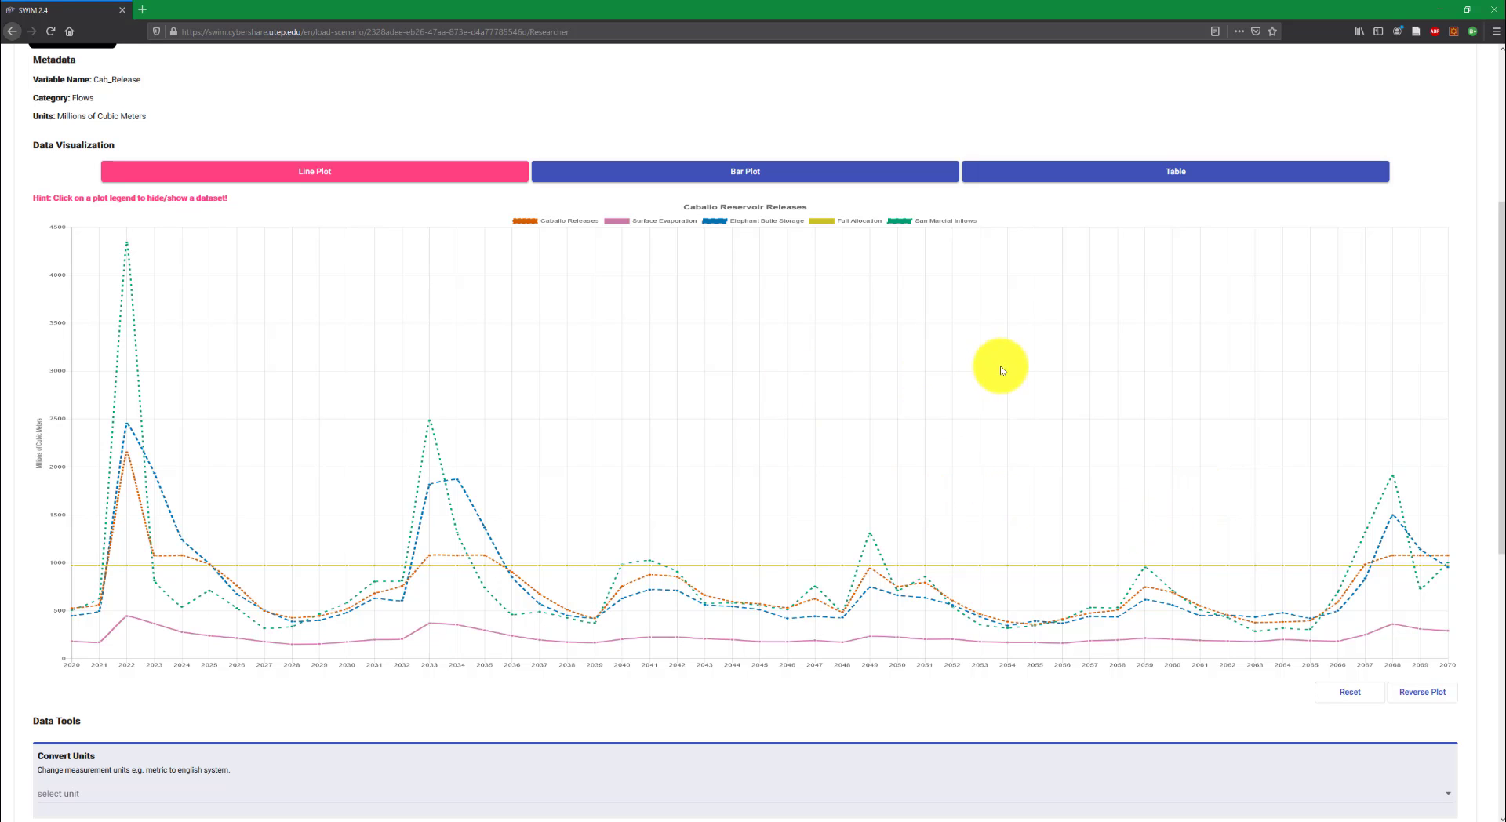
scroll(681, 325, "down", 2)
scroll(681, 325, "down", 8)
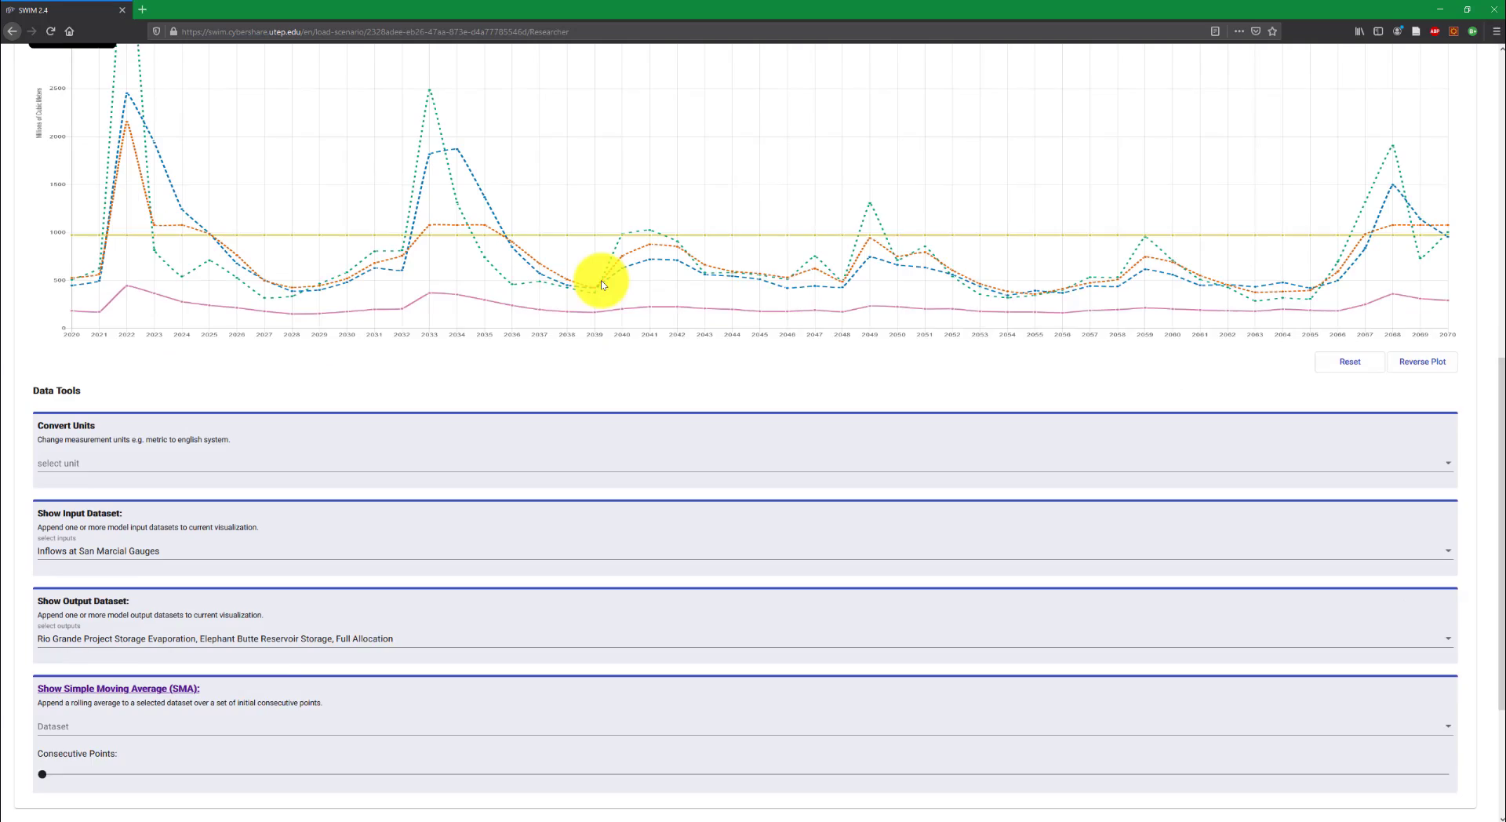
scroll(797, 186, "down", 2)
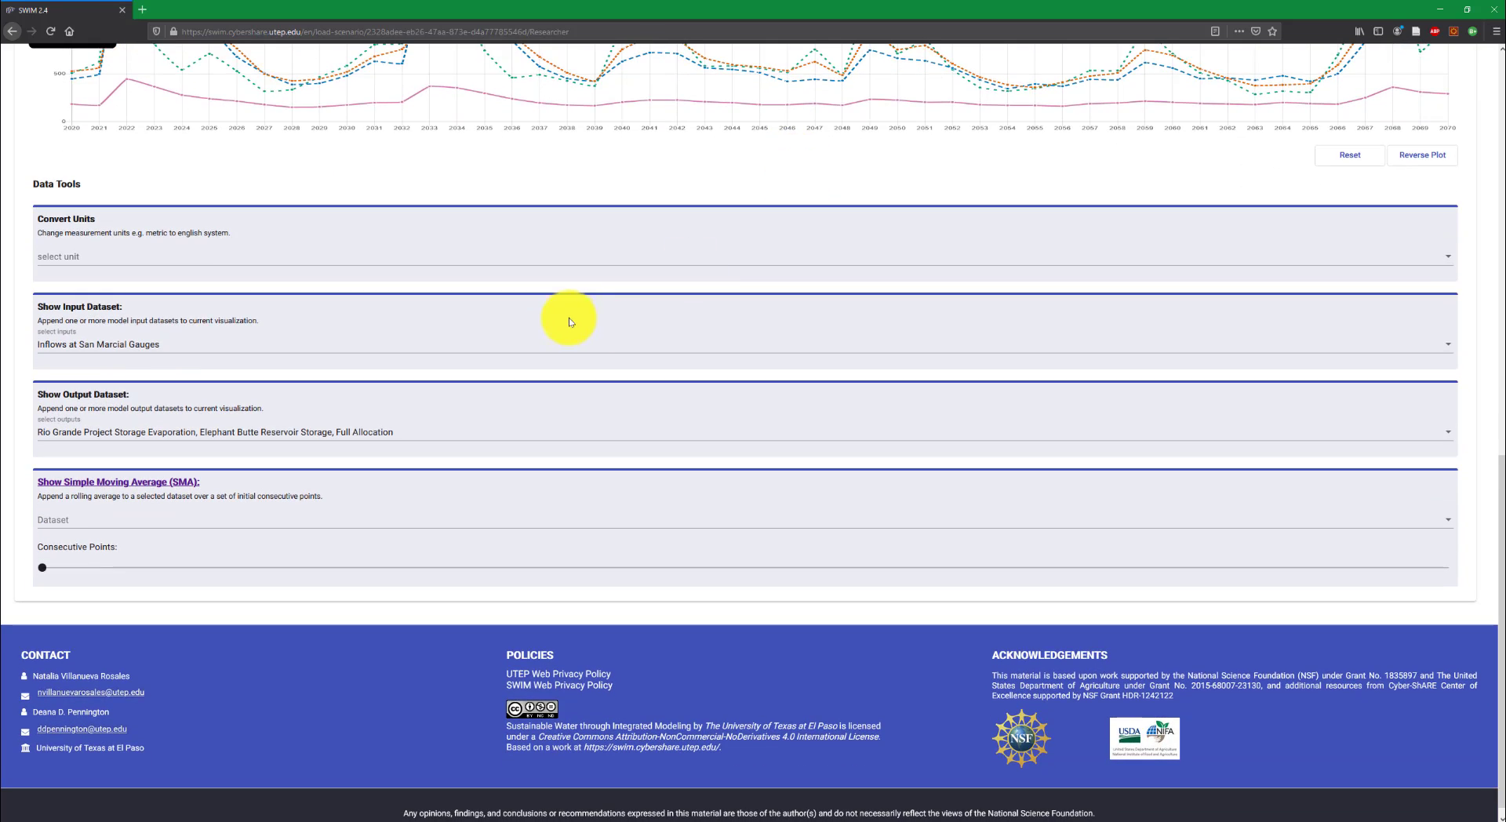
scroll(505, 338, "up", 1)
scroll(706, 337, "up", 2)
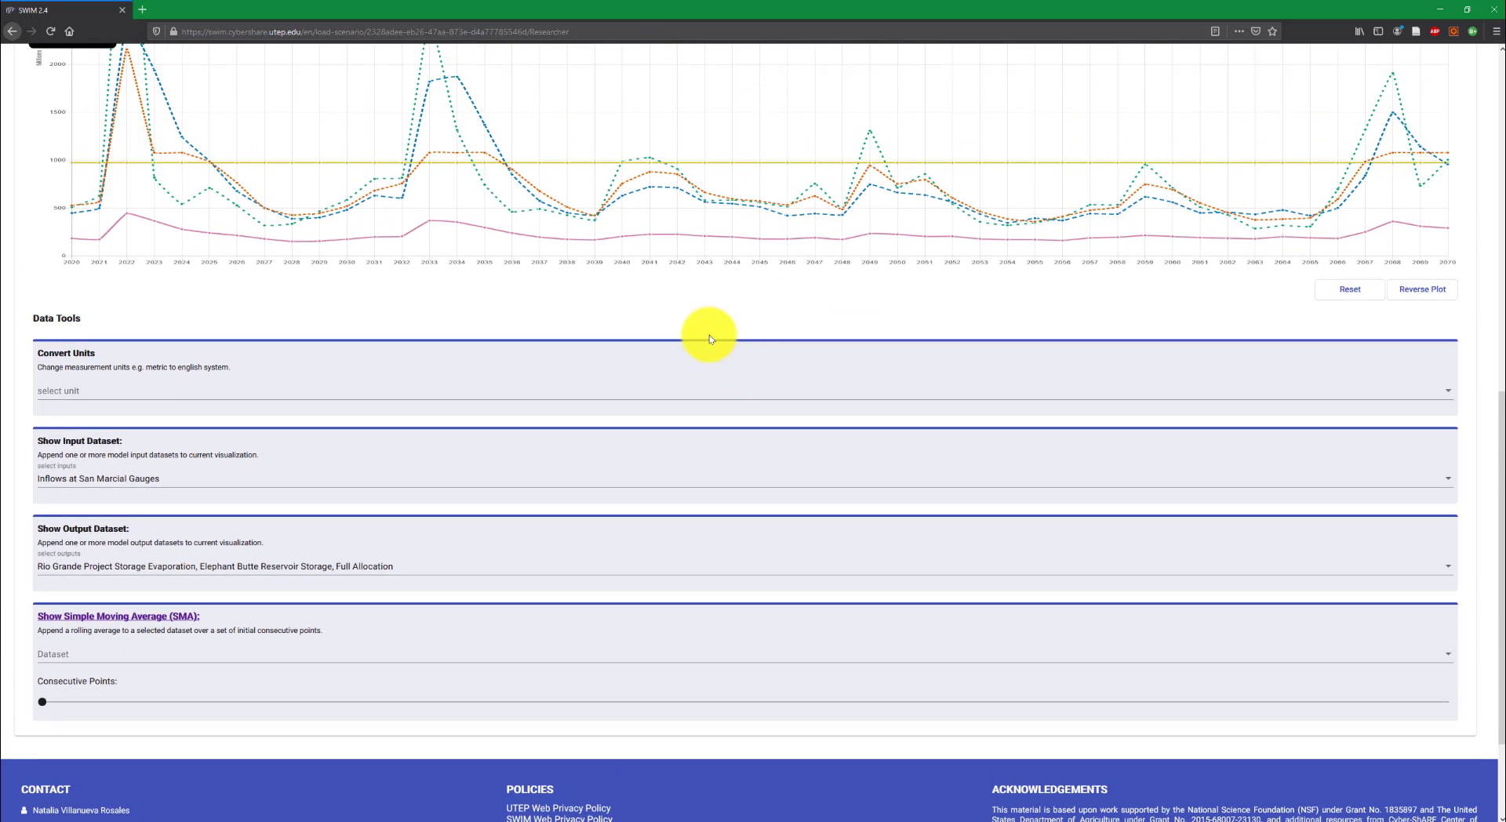
scroll(871, 343, "up", 6)
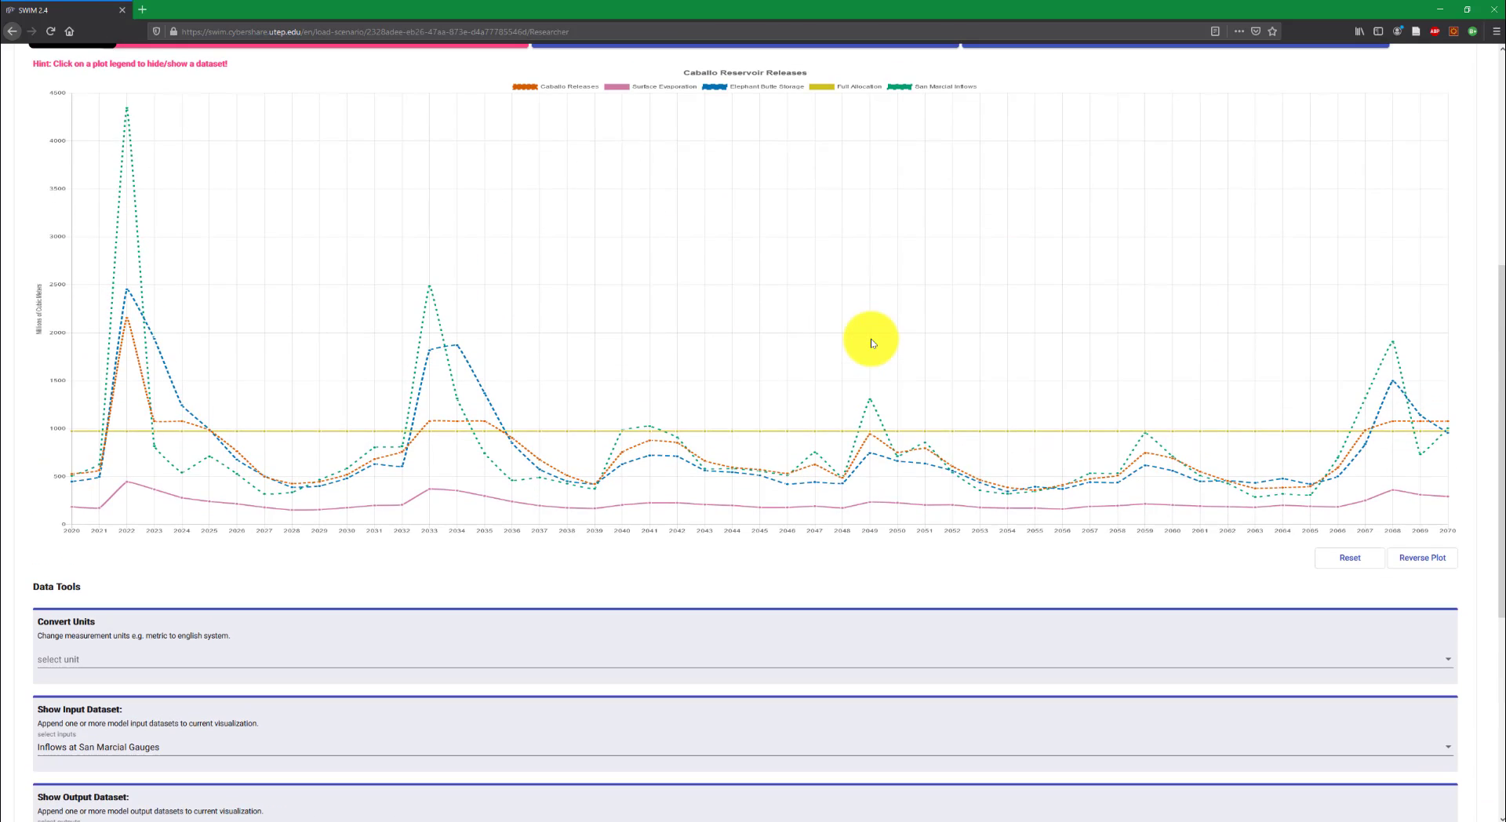
scroll(870, 343, "up", 1)
scroll(868, 341, "up", 2)
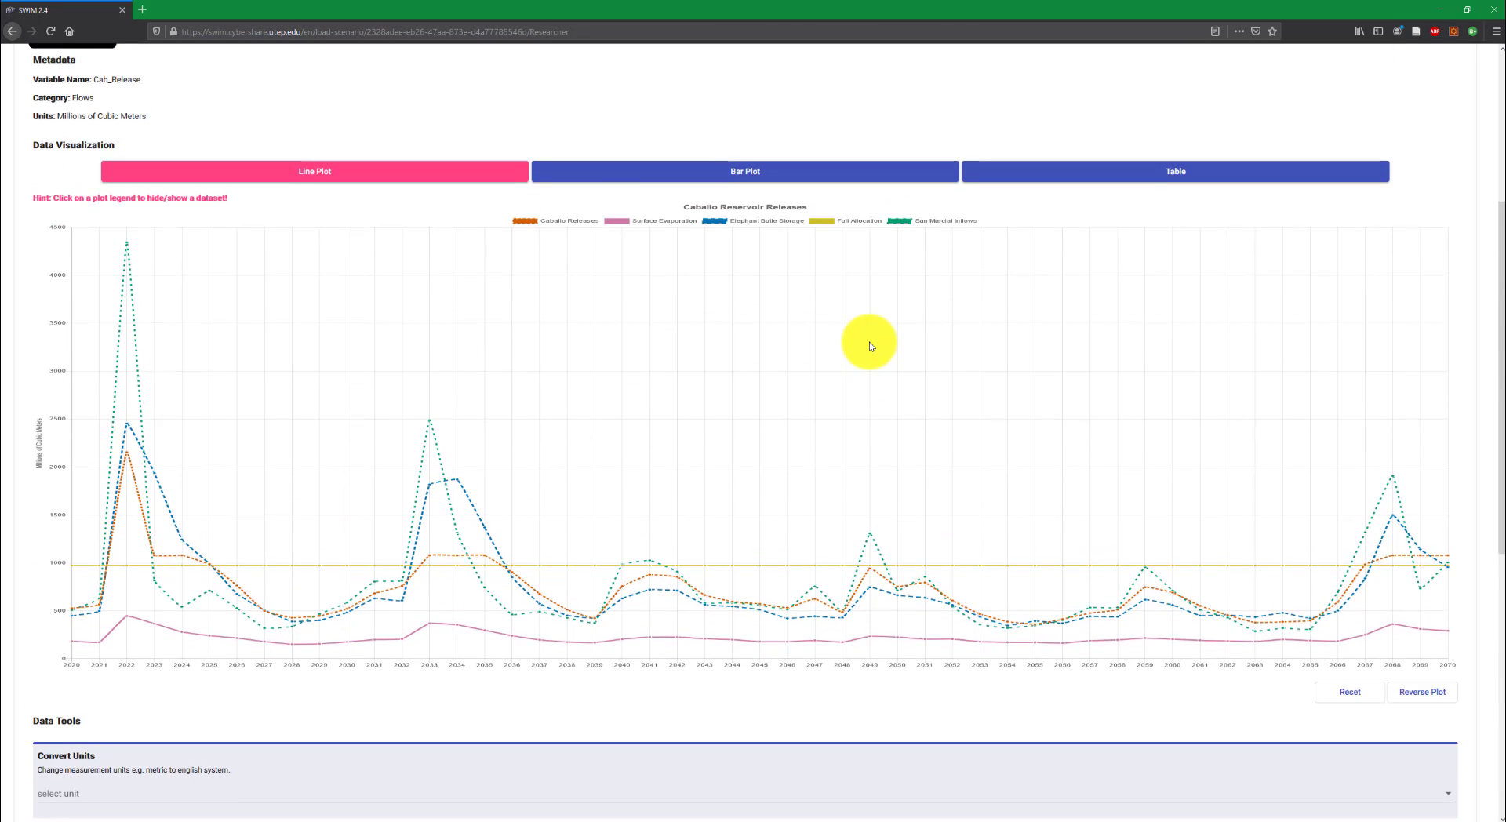
Reverse the line plot's vertical orientation and switch it back to the original orientation
scroll(868, 342, "down", 1)
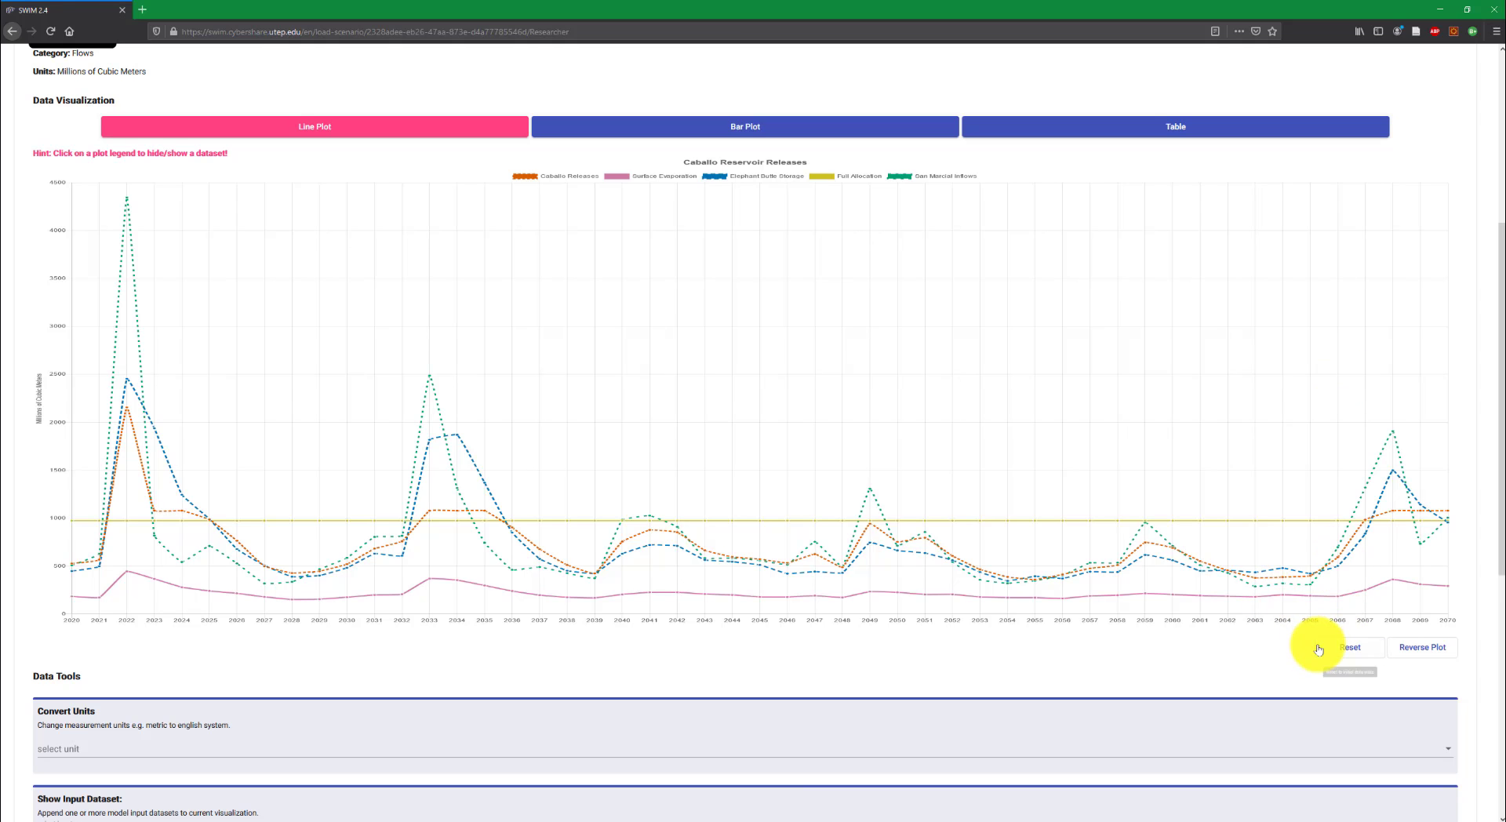
scroll(1436, 597, "down", 1)
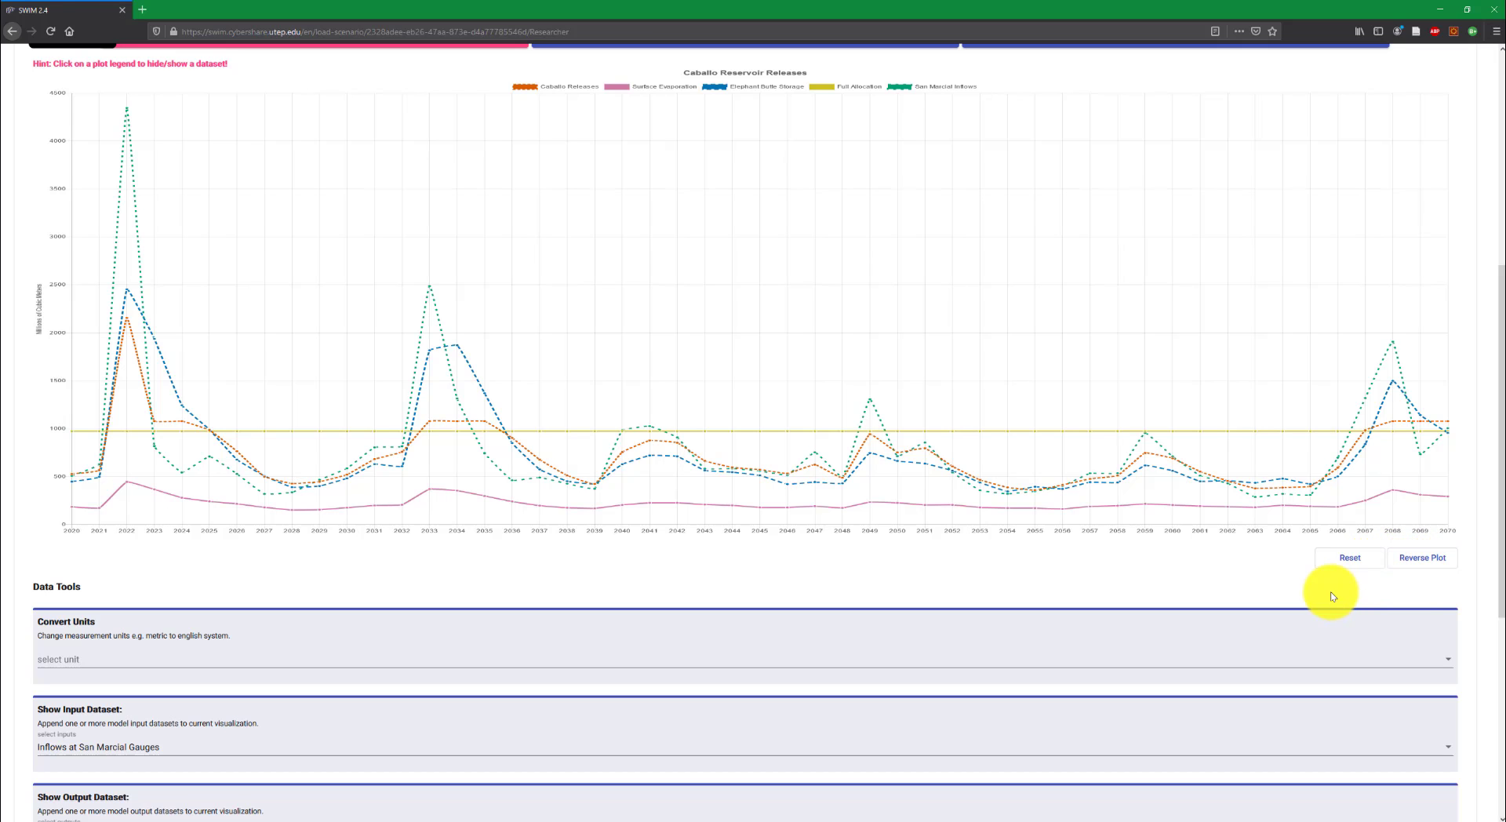
left_click(1435, 557)
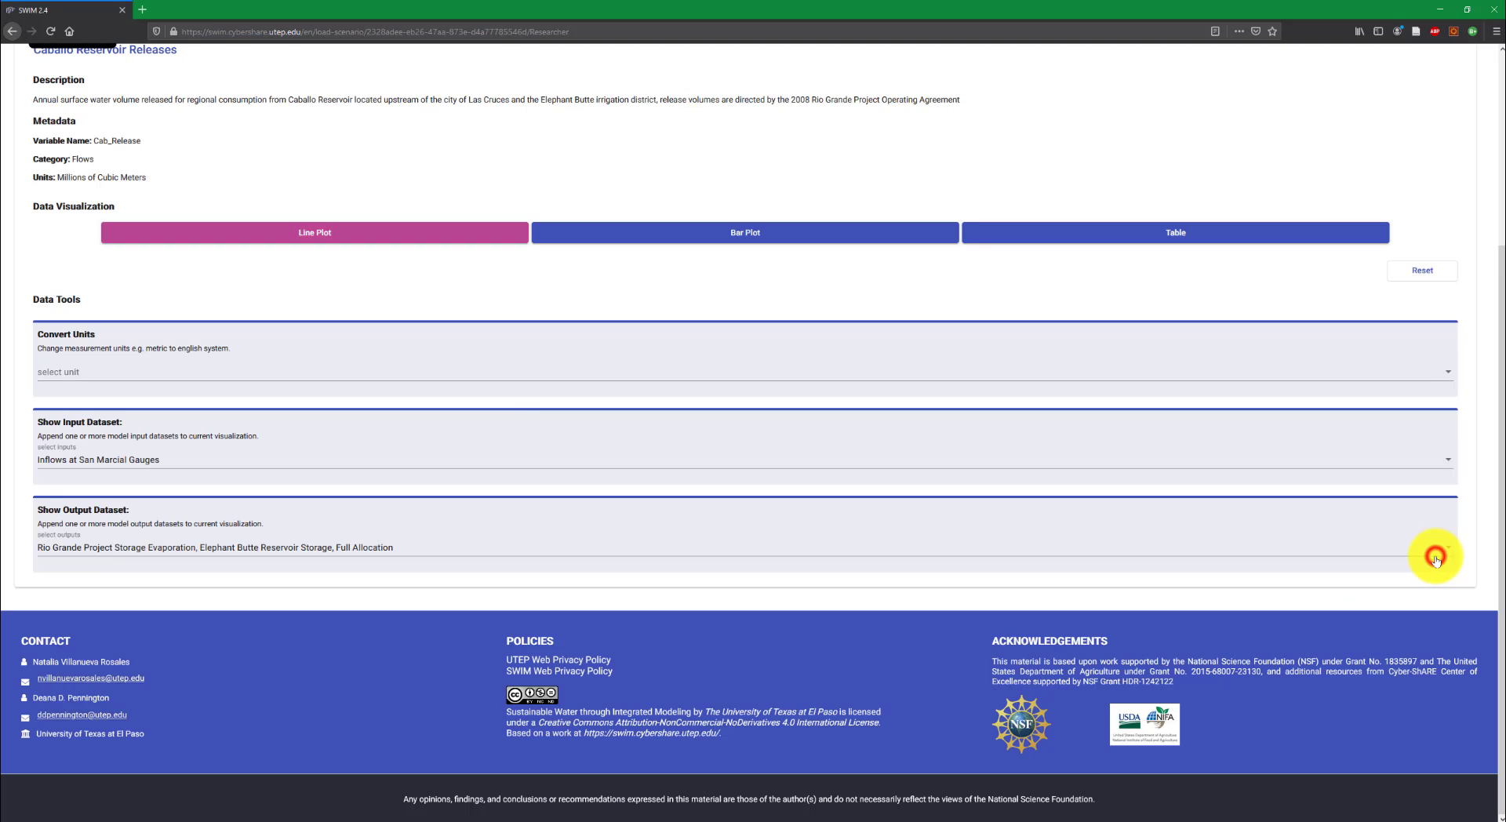
scroll(1208, 526, "down", 1)
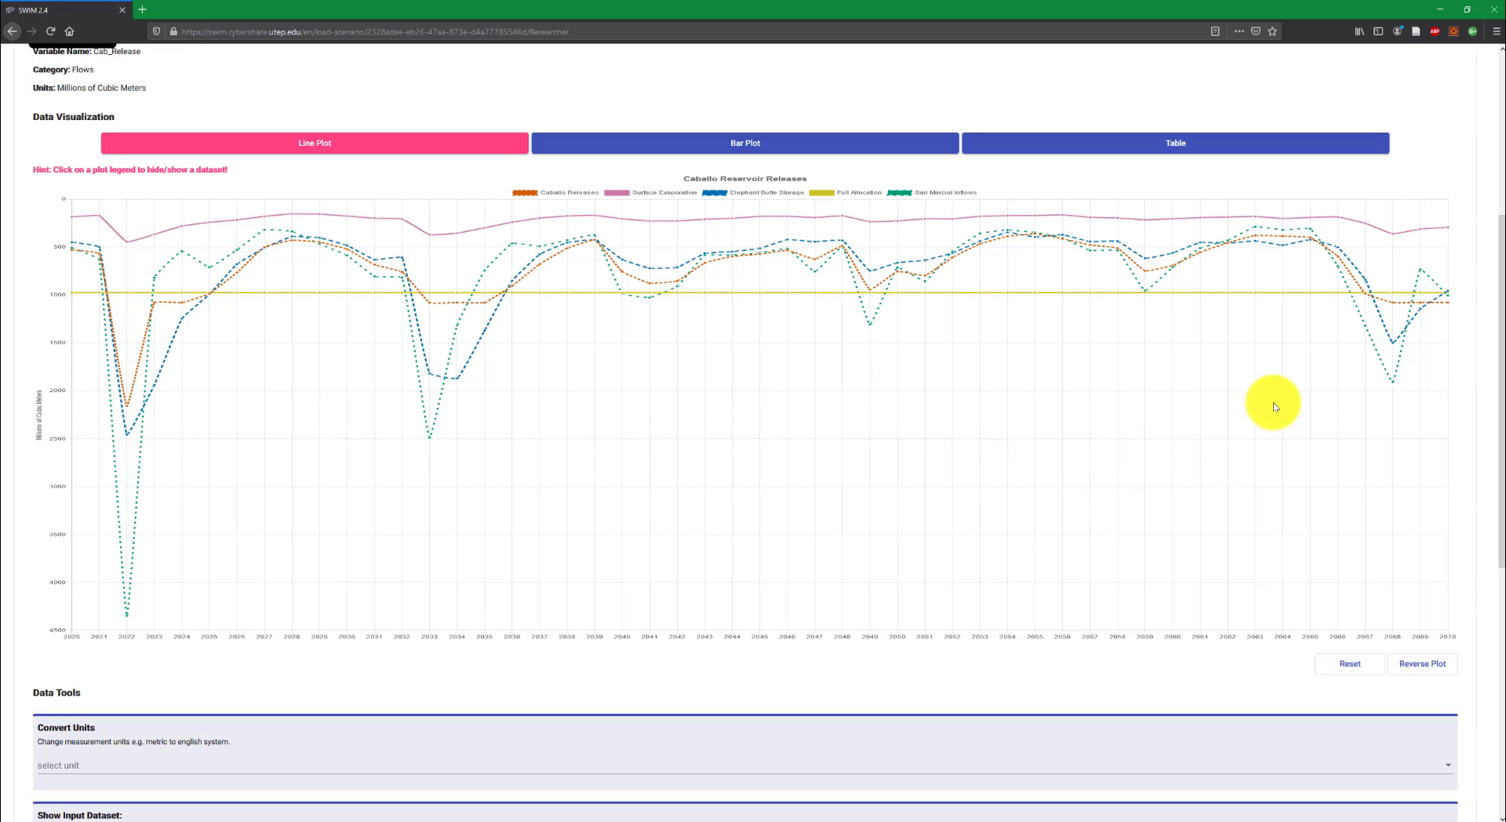
left_click(1419, 665)
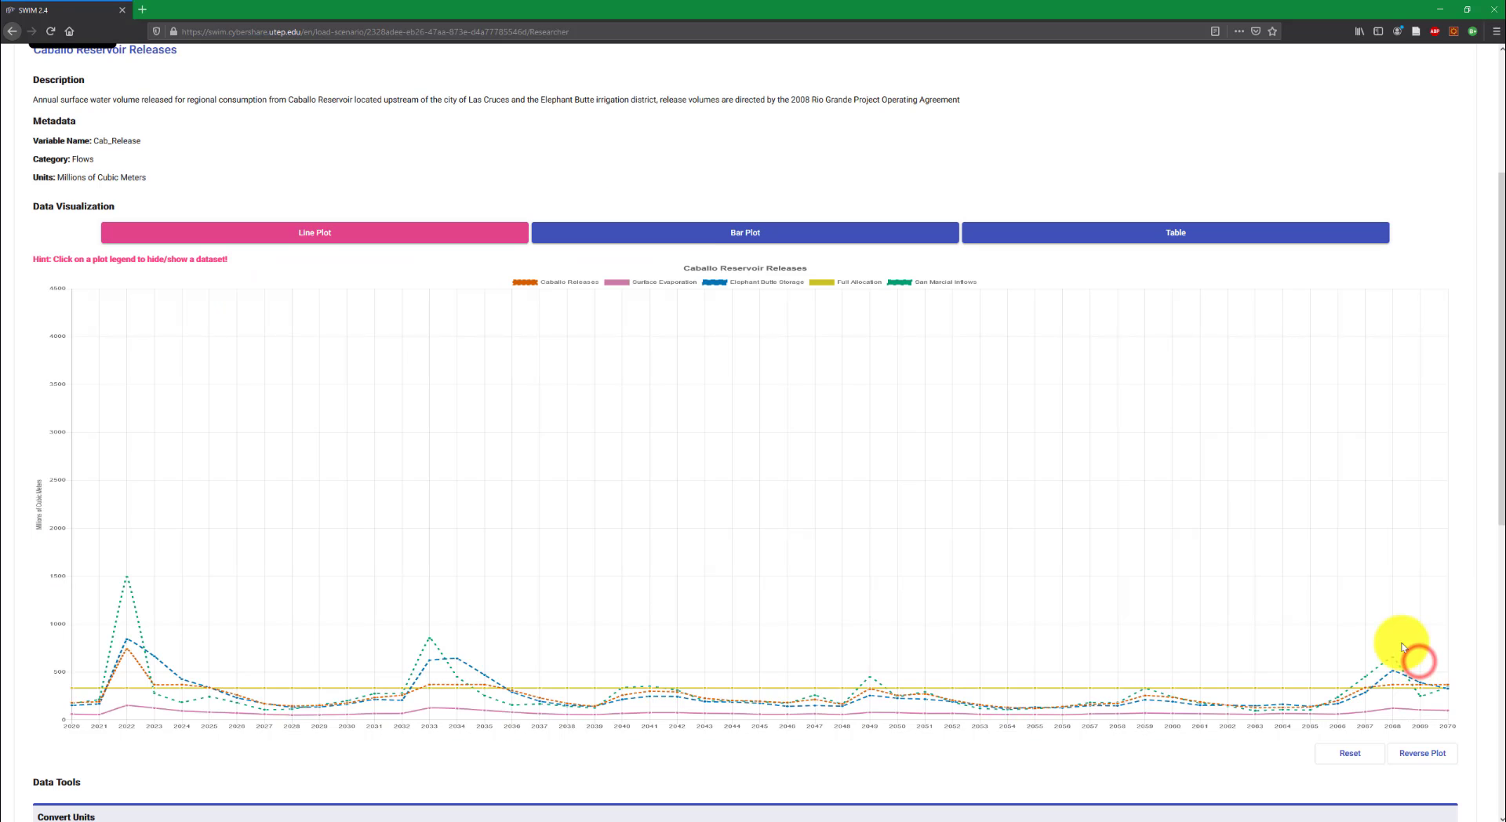
Reset the Caballo Reservoir Releases visualization to its initial data state and review the plot
scroll(1224, 471, "down", 3)
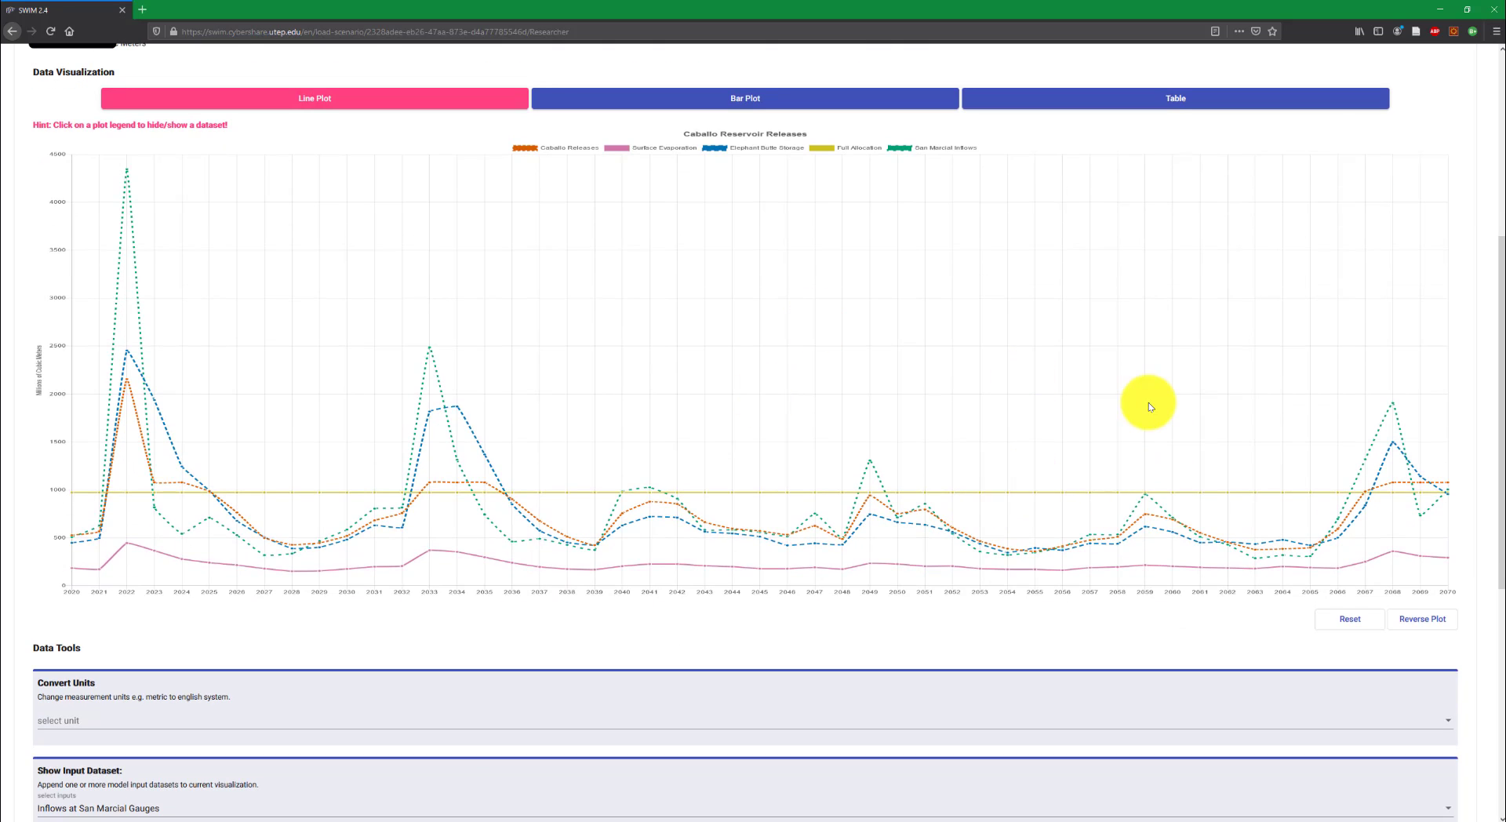
scroll(1150, 403, "down", 1)
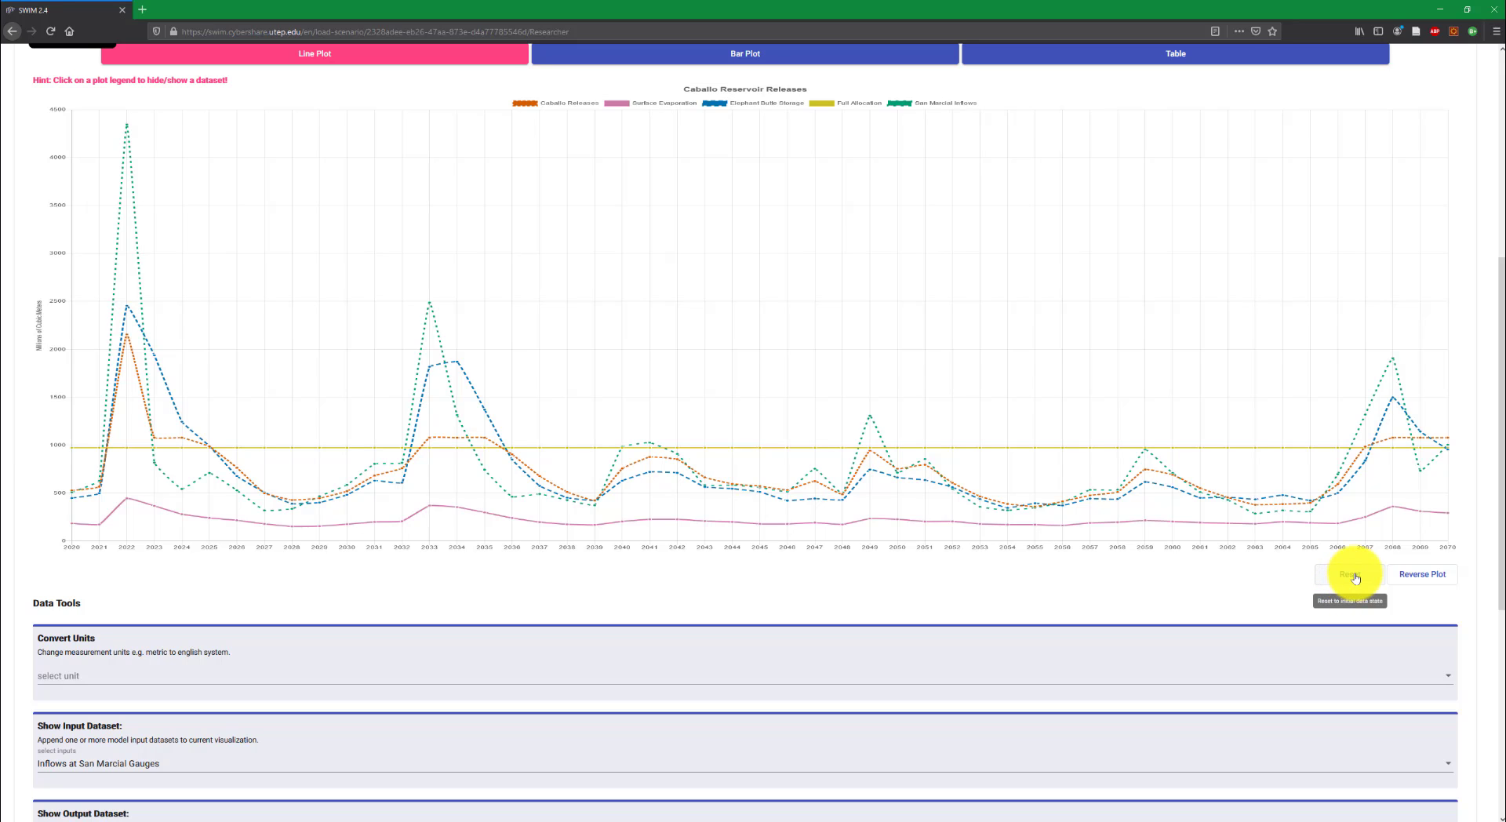
left_click(1351, 575)
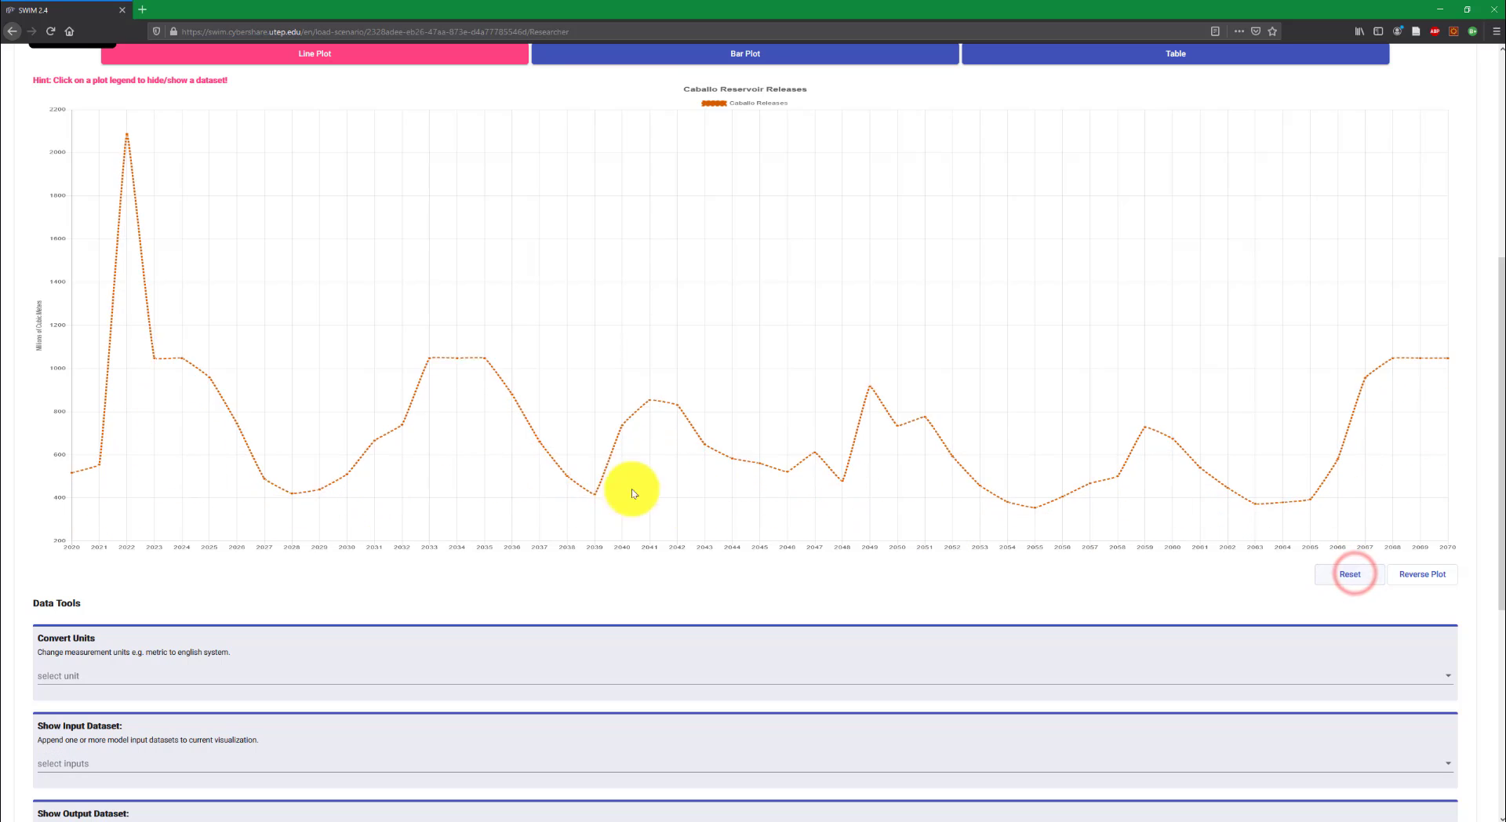
scroll(615, 477, "up", 1)
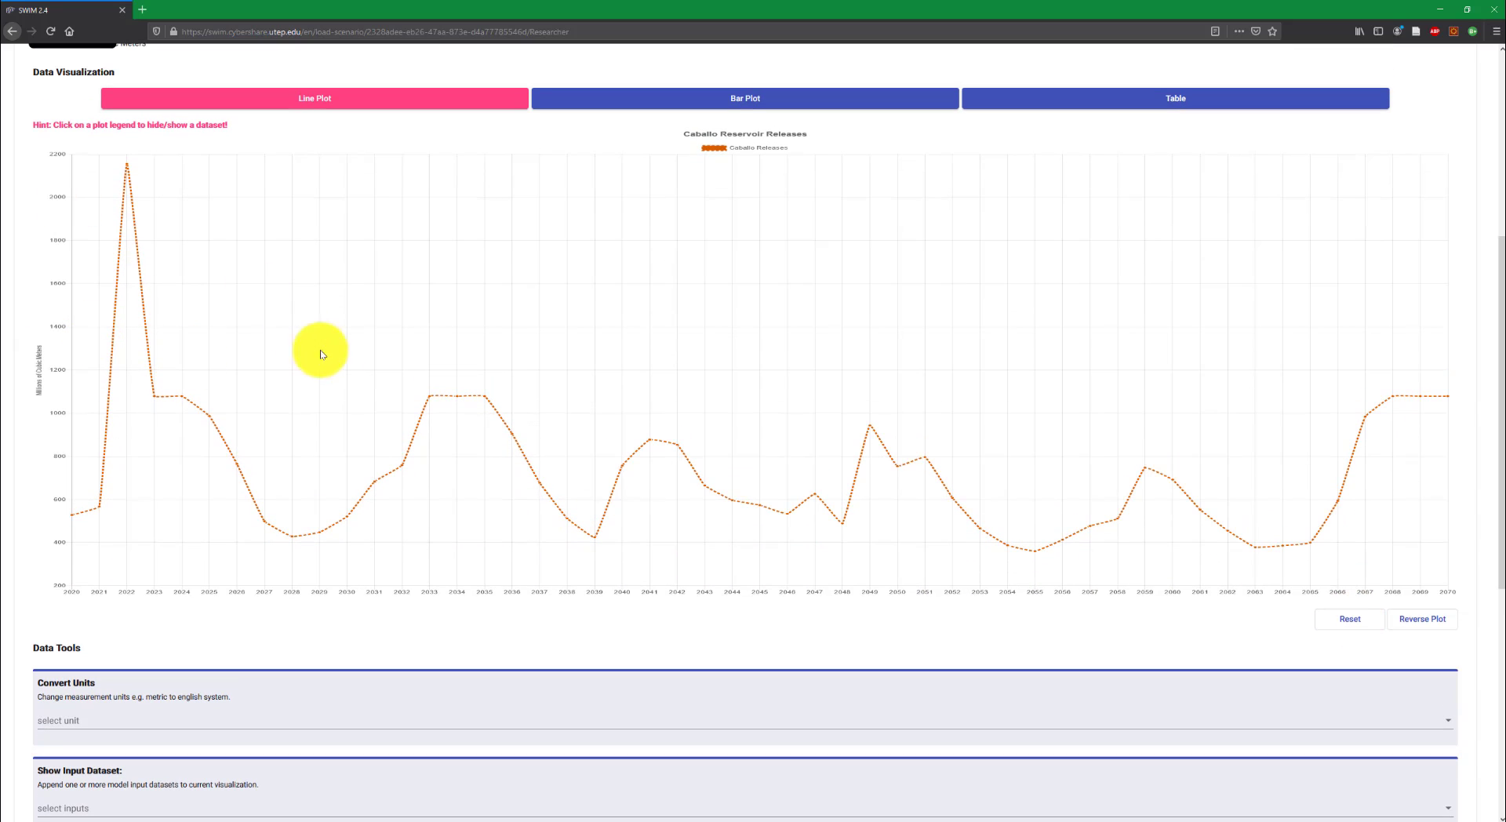
scroll(199, 320, "up", 1)
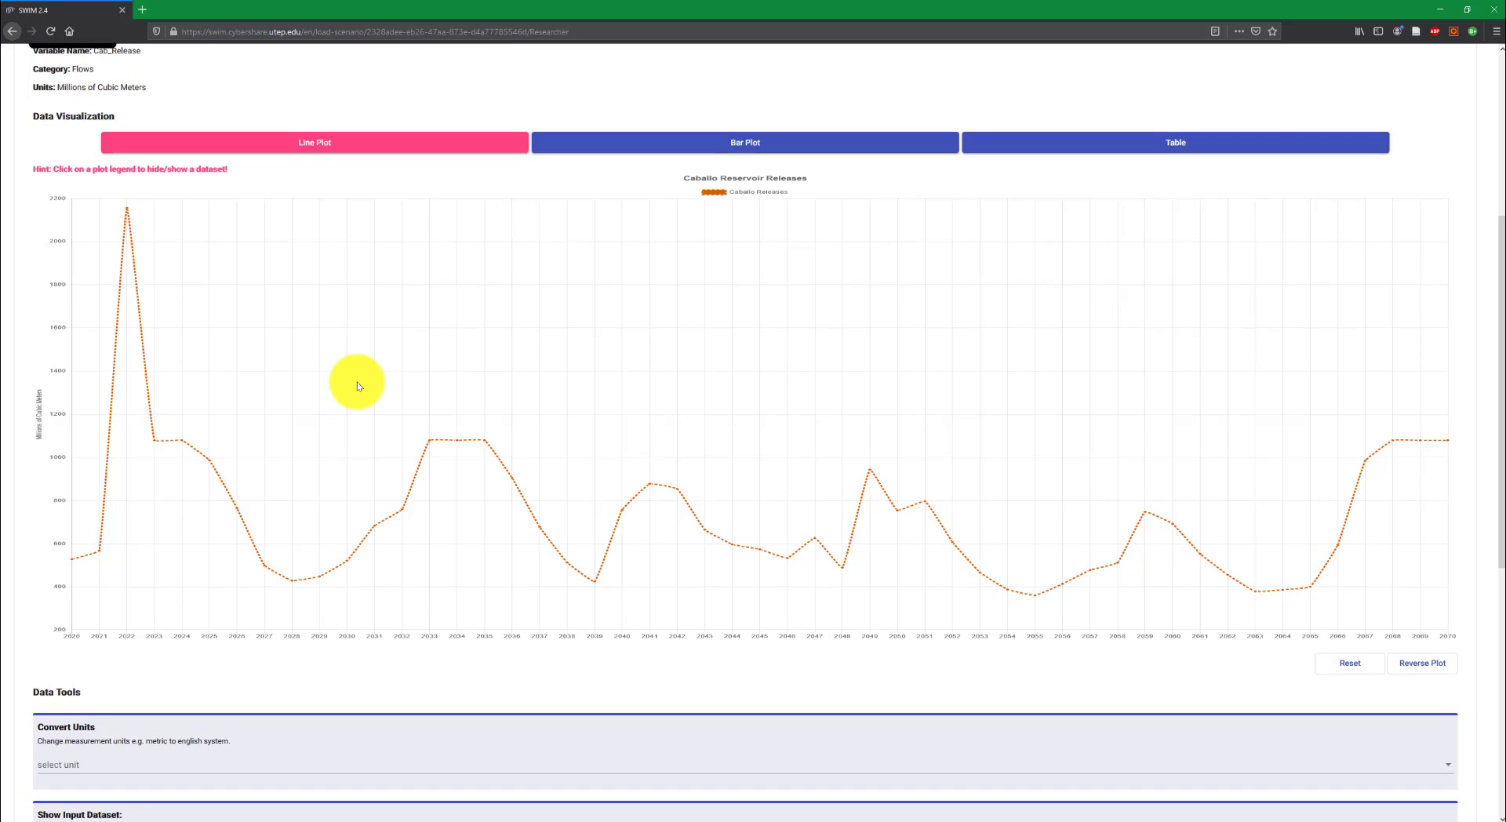
Choose Caballo Releases as the dataset for the simple moving average
scroll(354, 380, "down", 5)
scroll(356, 334, "down", 2)
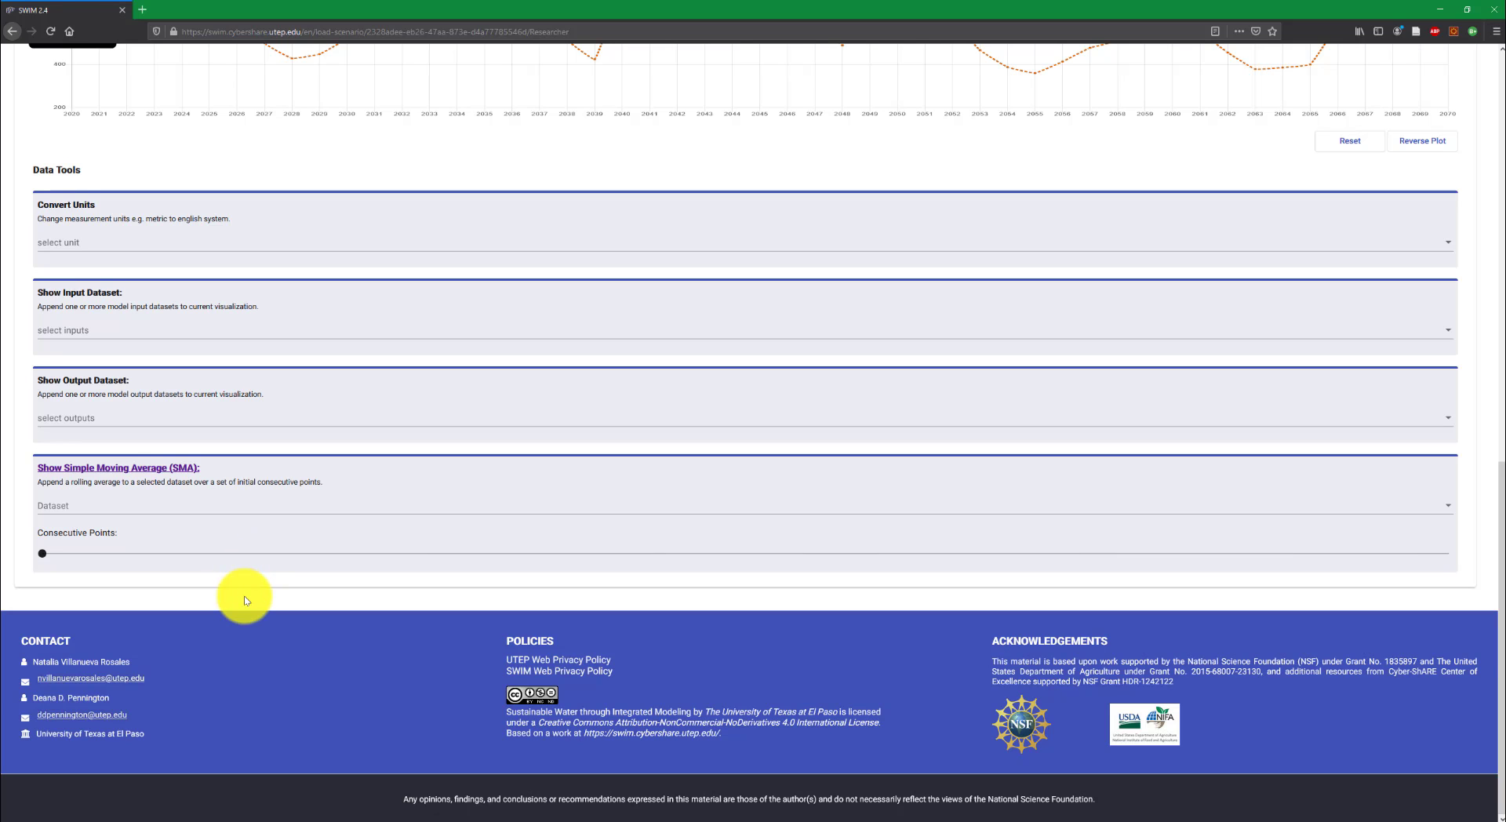
scroll(340, 528, "up", 5)
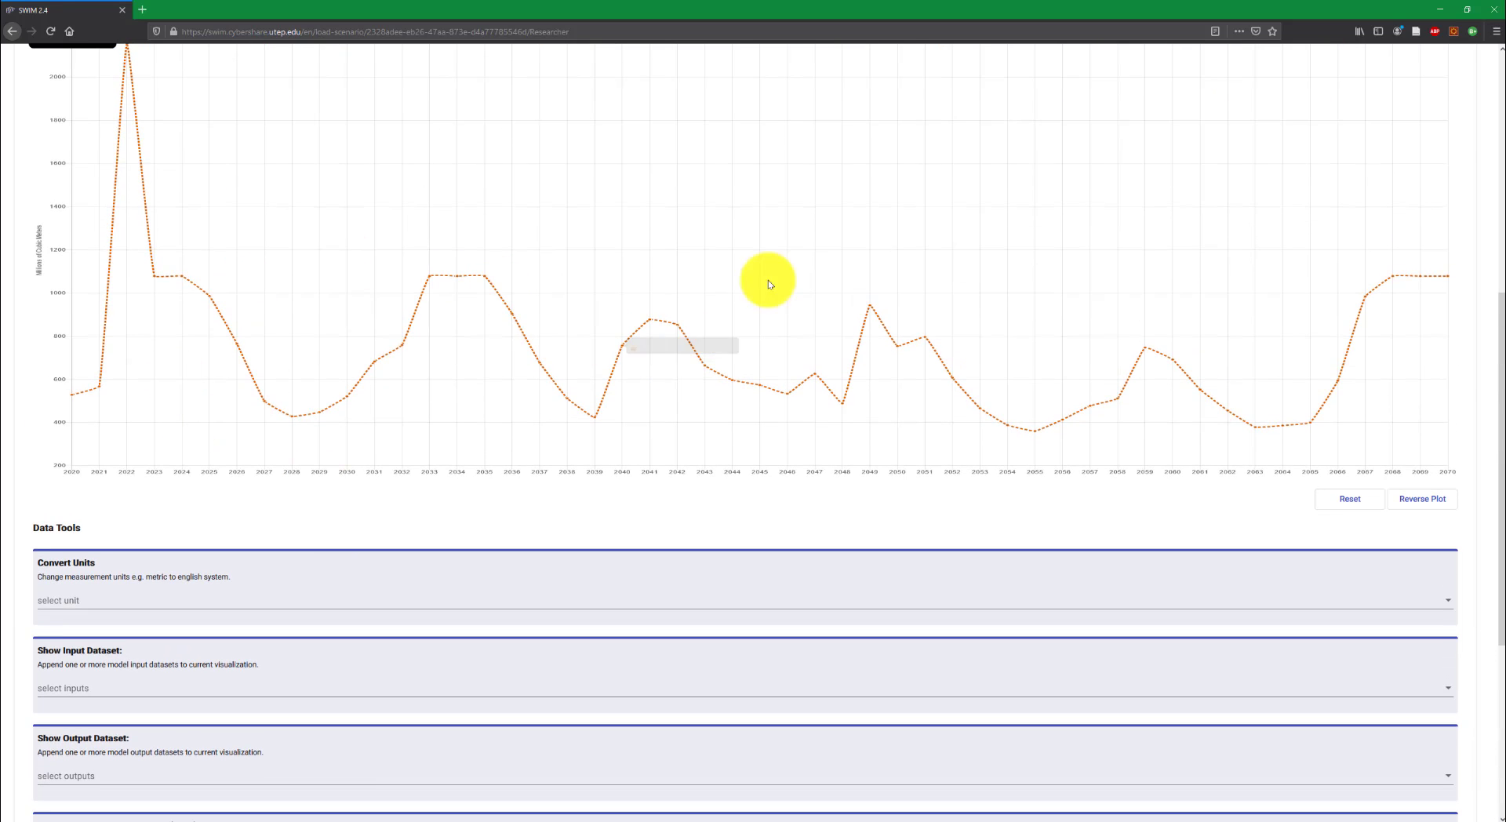
scroll(359, 433, "down", 5)
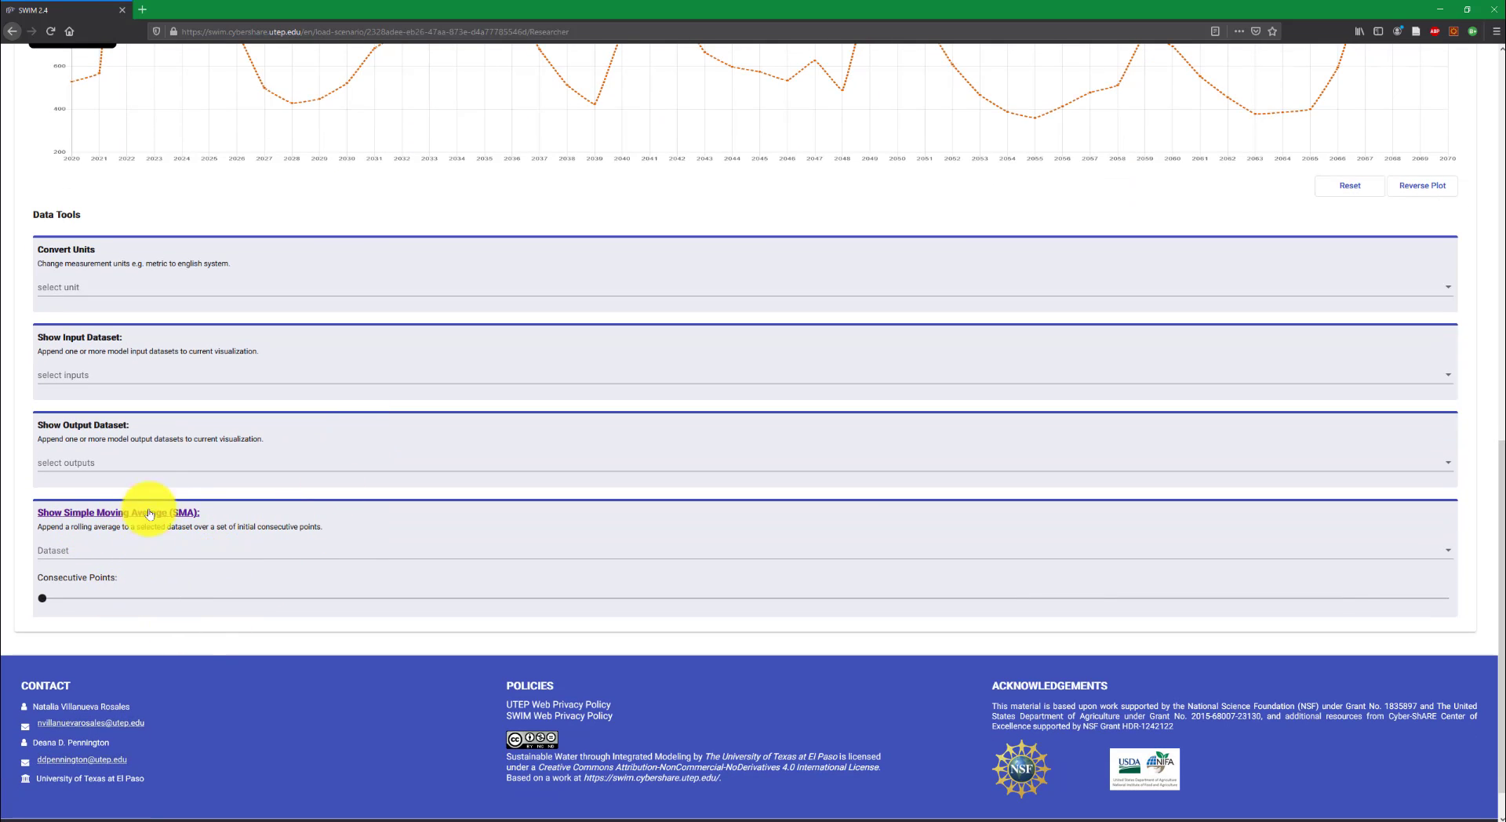
left_click(140, 549)
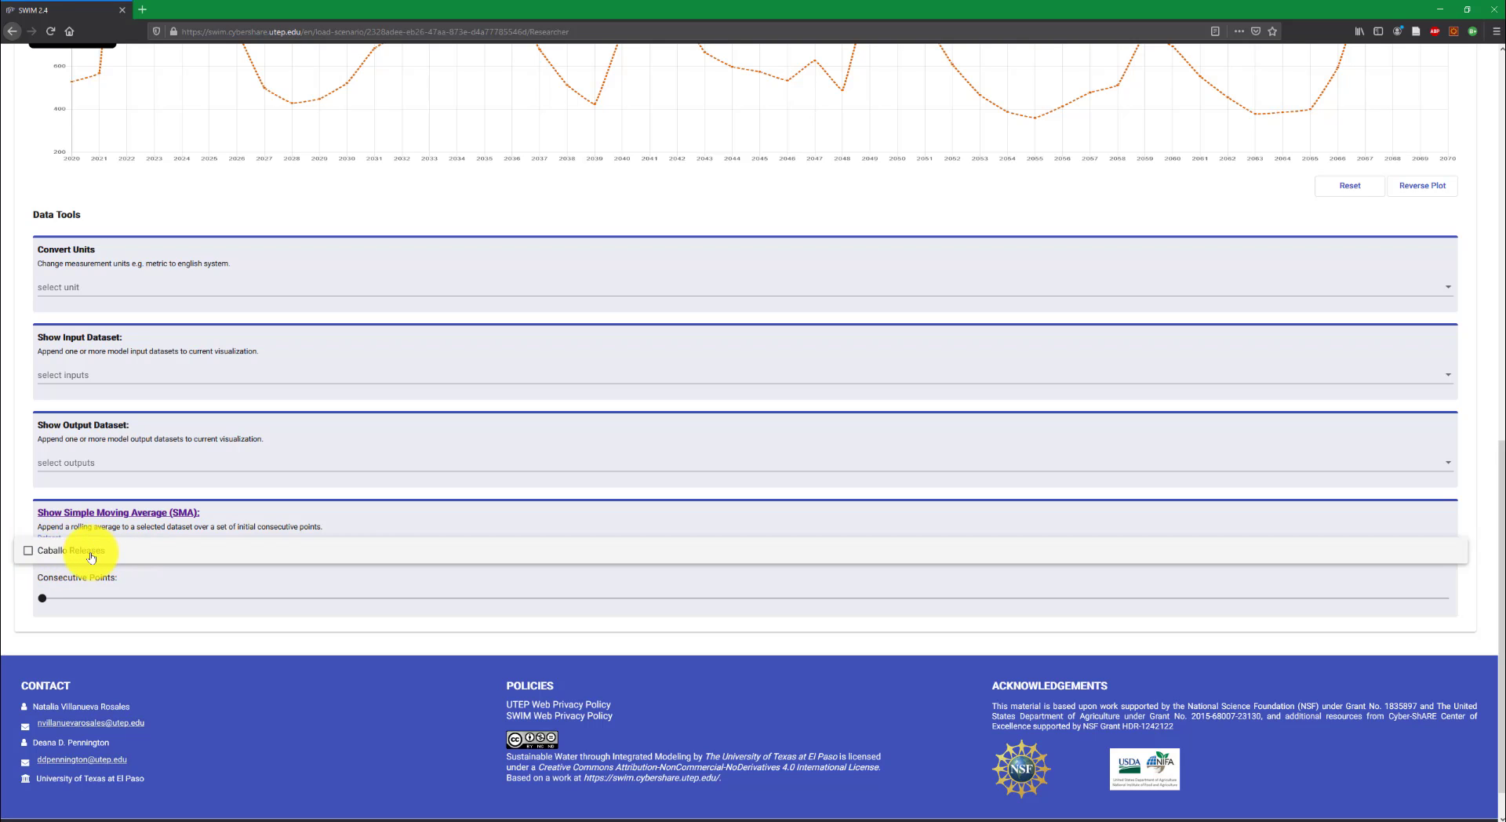
left_click(28, 552)
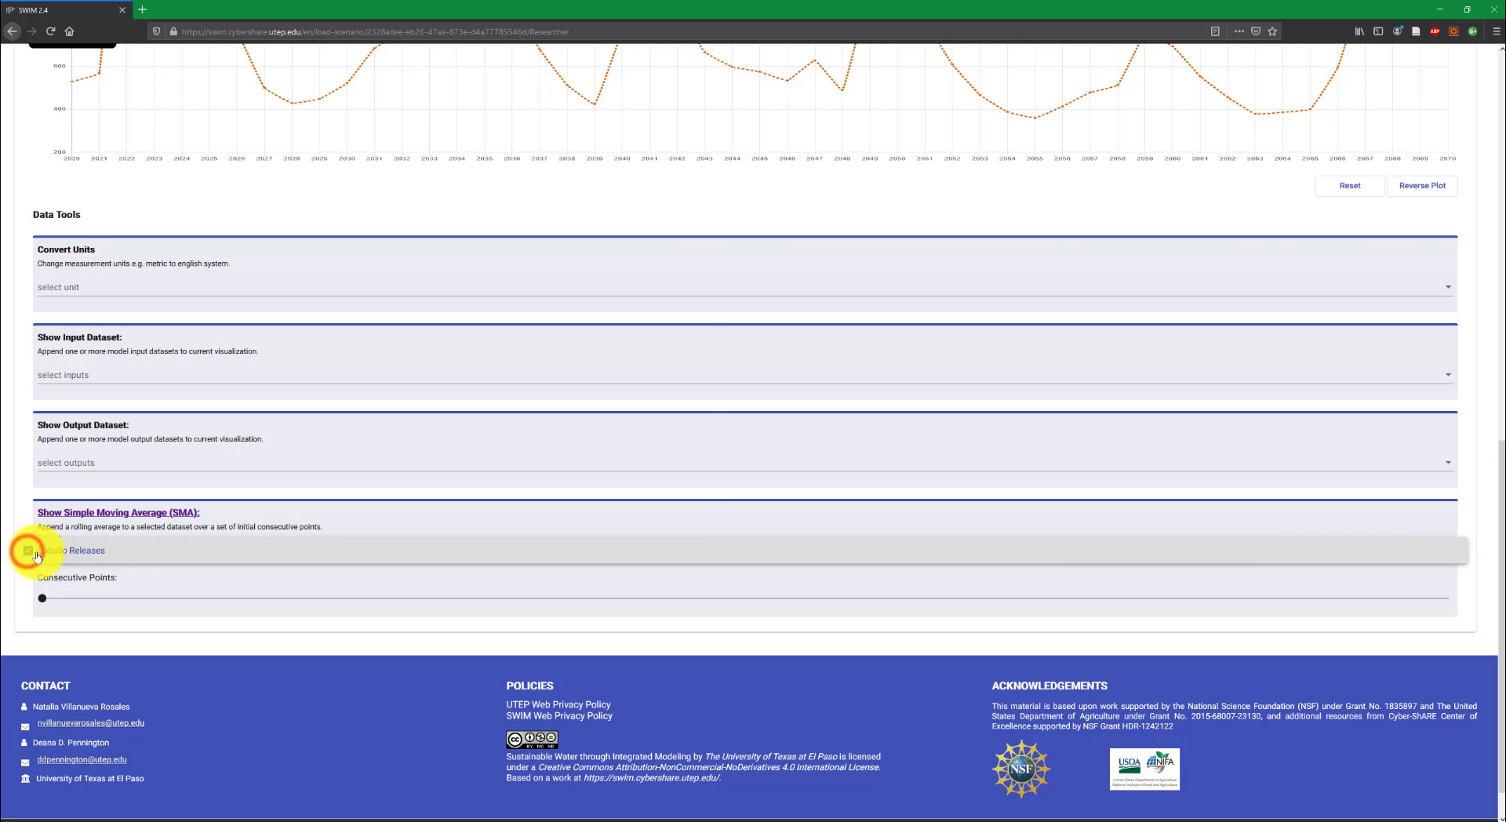
left_click(213, 642)
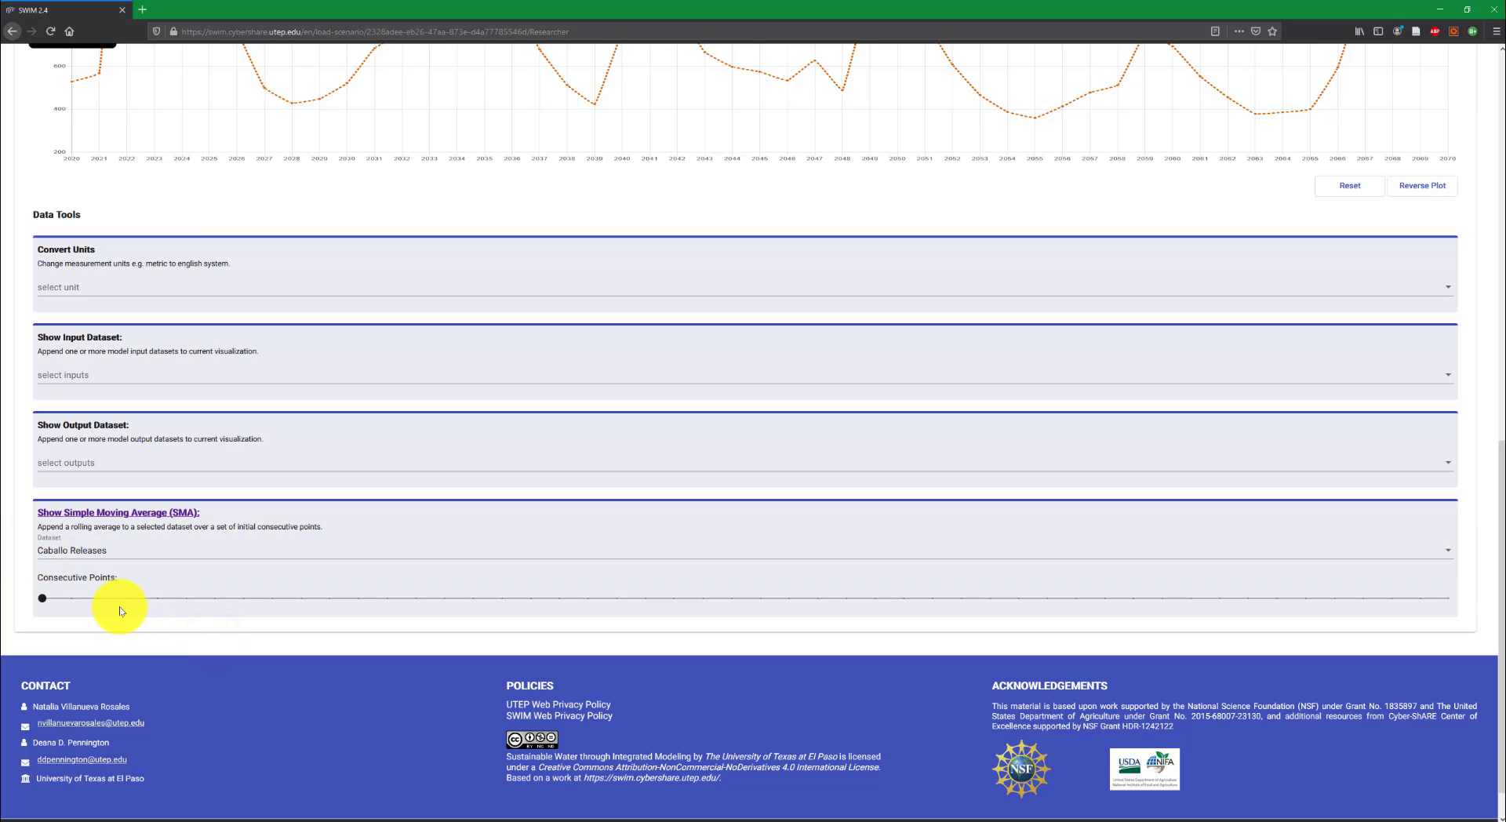
Set the moving average to 6 consecutive points and view it against the Caballo releases on the line plot
scroll(420, 356, "up", 3)
scroll(519, 340, "down", 3)
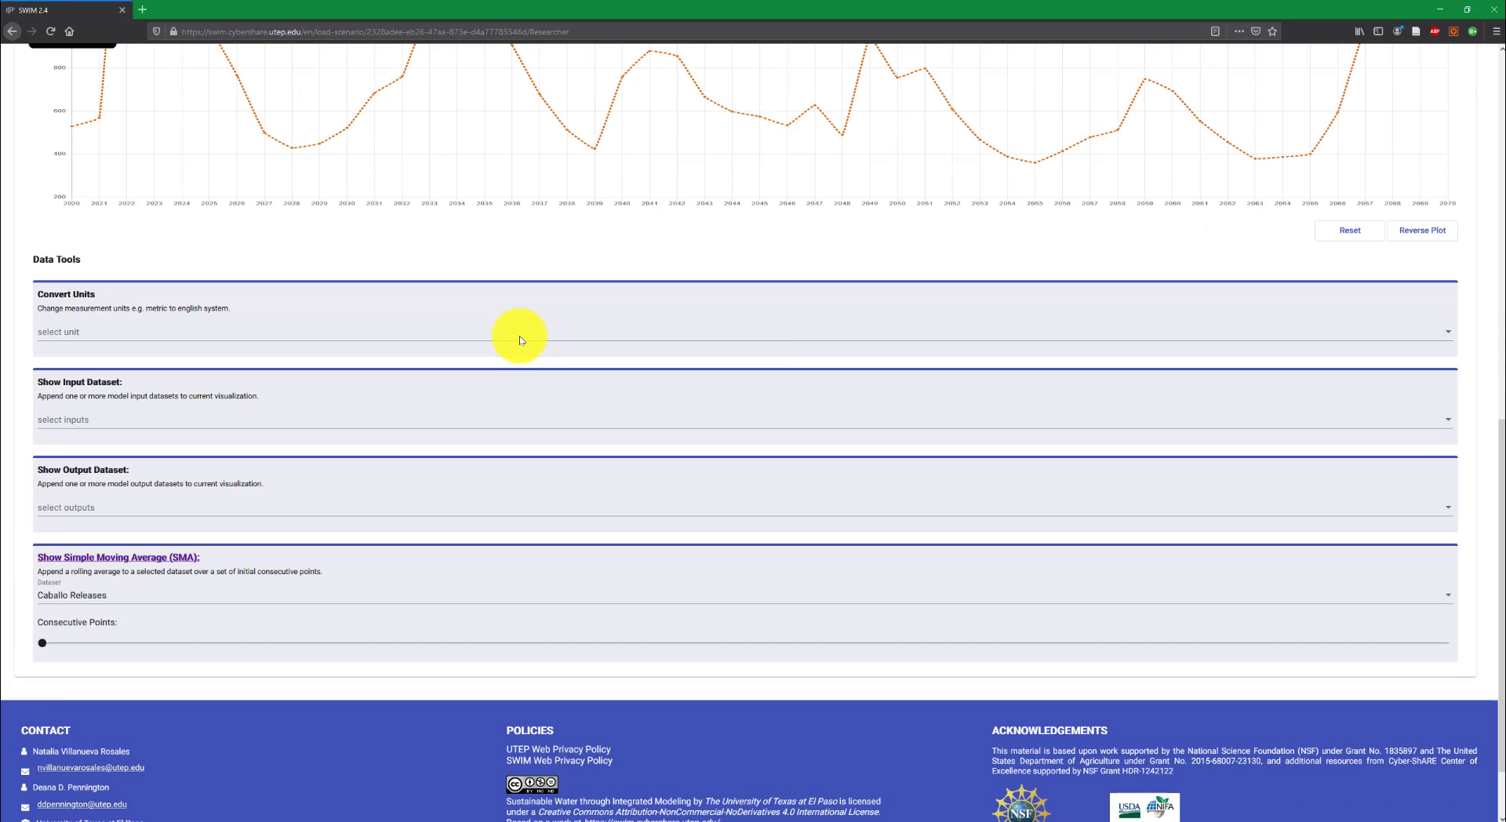
left_click(41, 643)
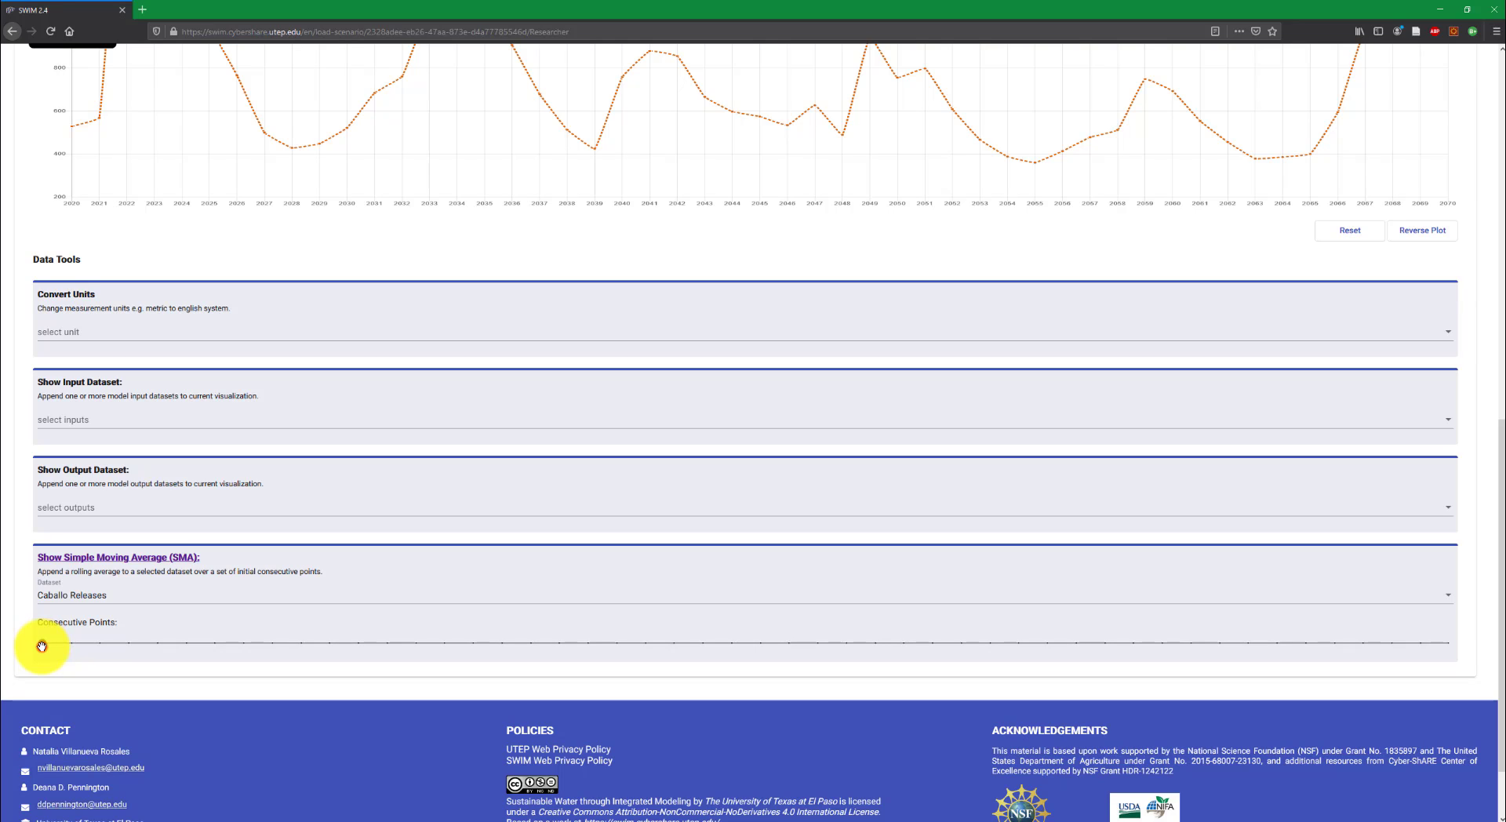
left_click_drag(40, 644, 154, 638)
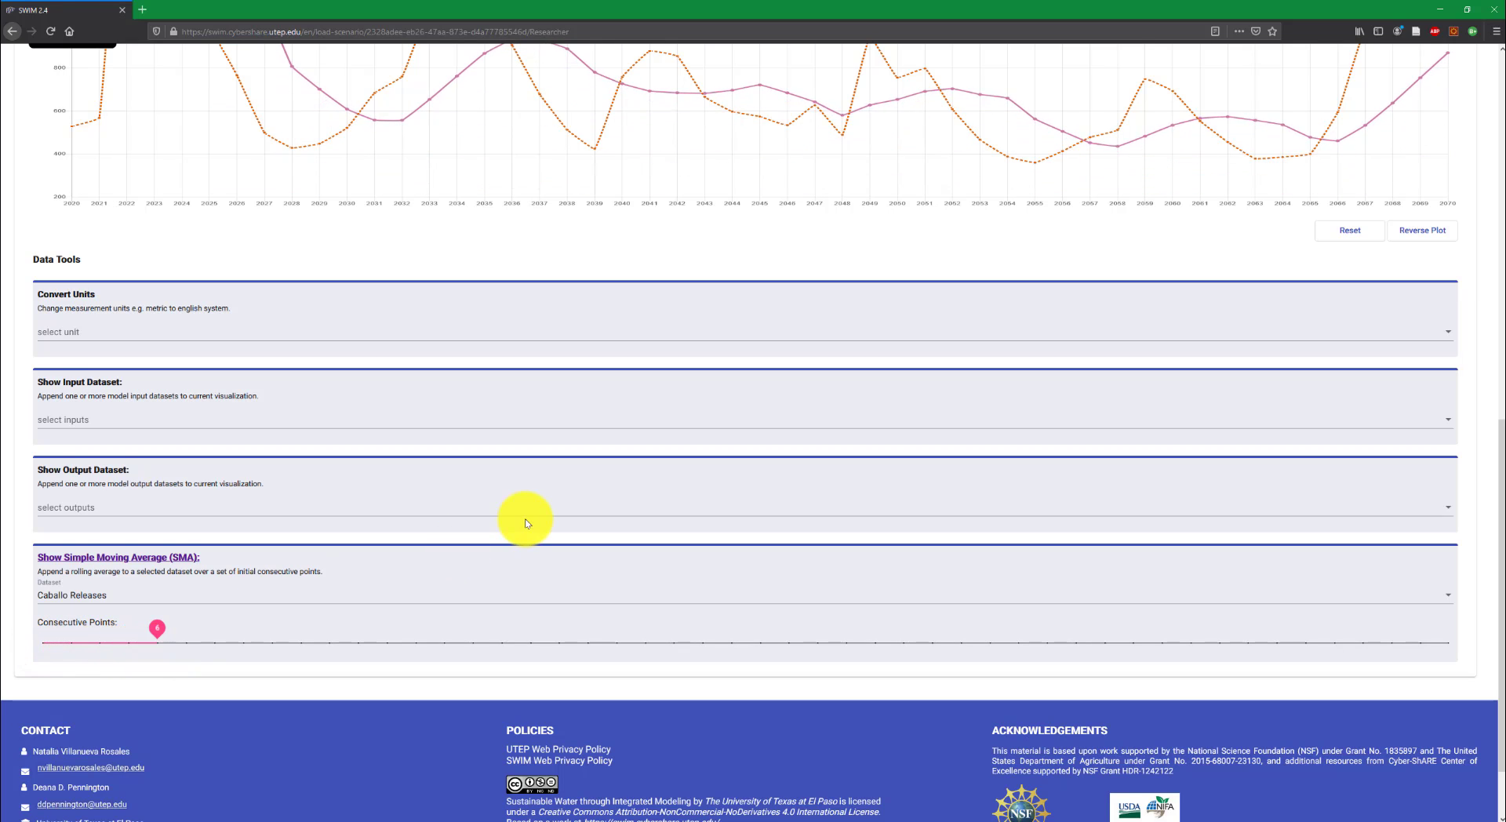
scroll(522, 518, "up", 3)
scroll(525, 523, "up", 2)
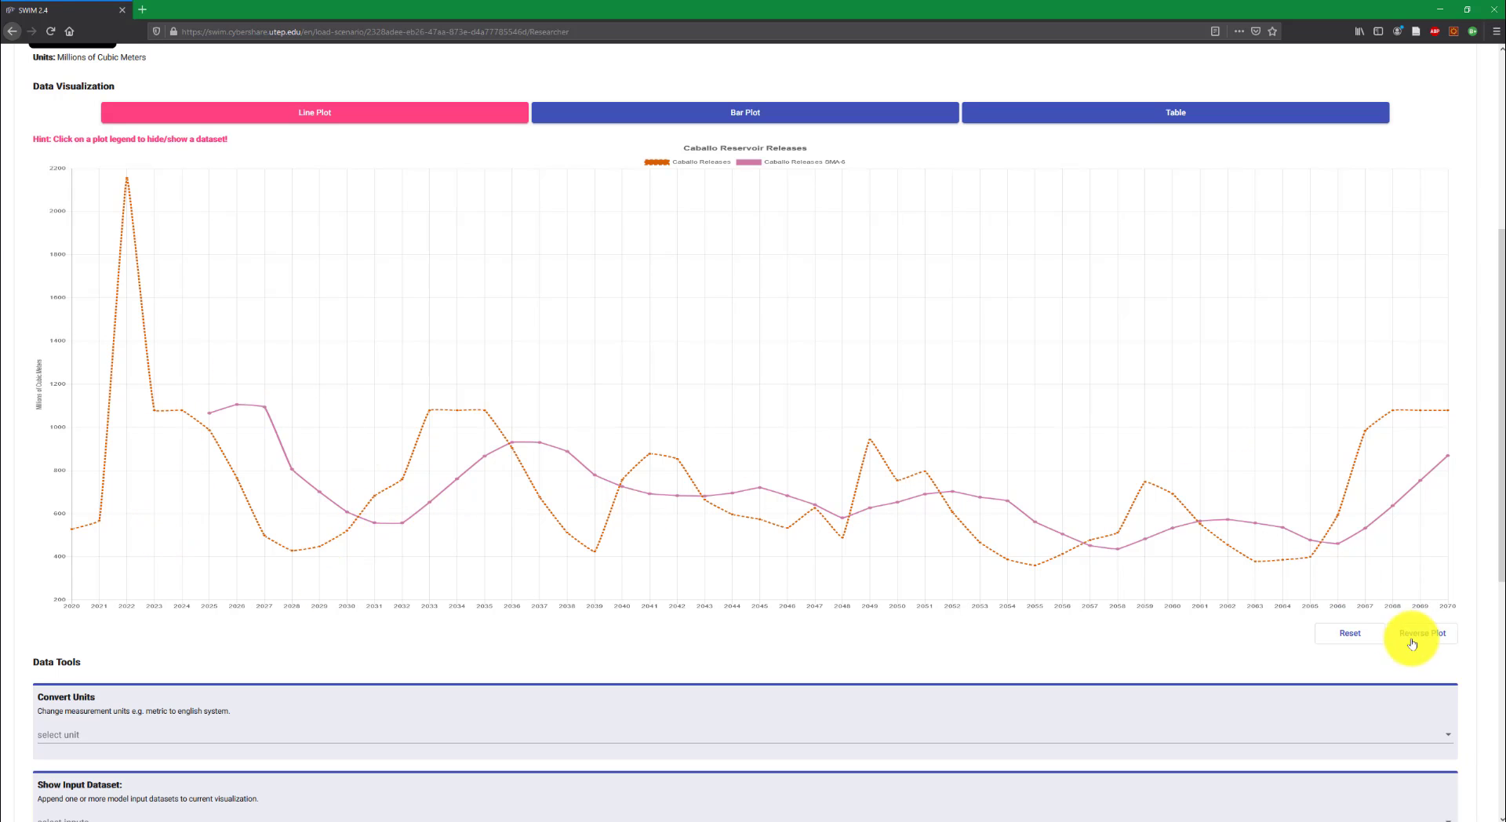
scroll(314, 547, "down", 3)
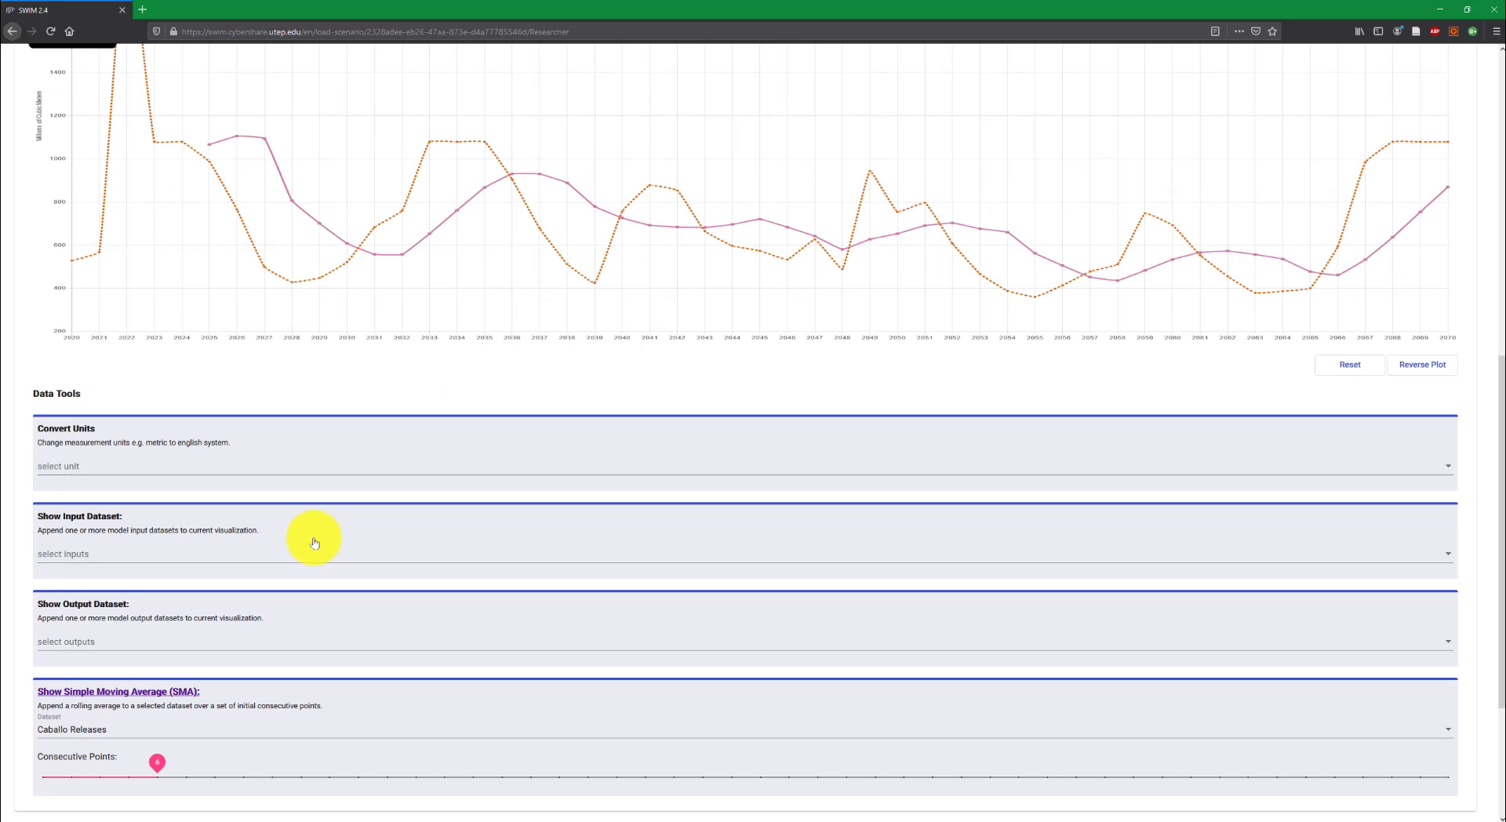
scroll(315, 543, "up", 2)
scroll(429, 494, "up", 1)
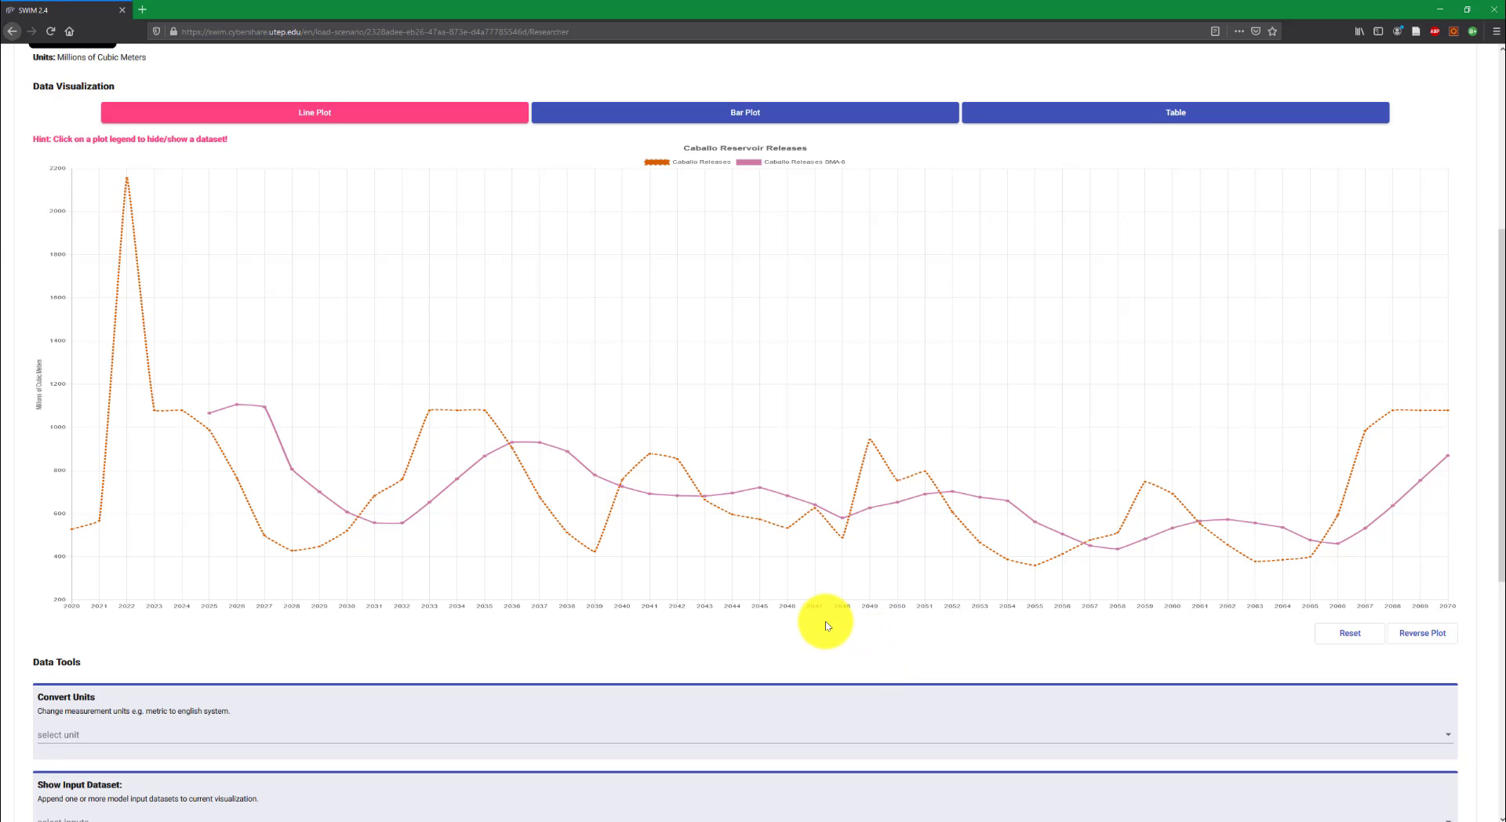
scroll(863, 549, "down", 1)
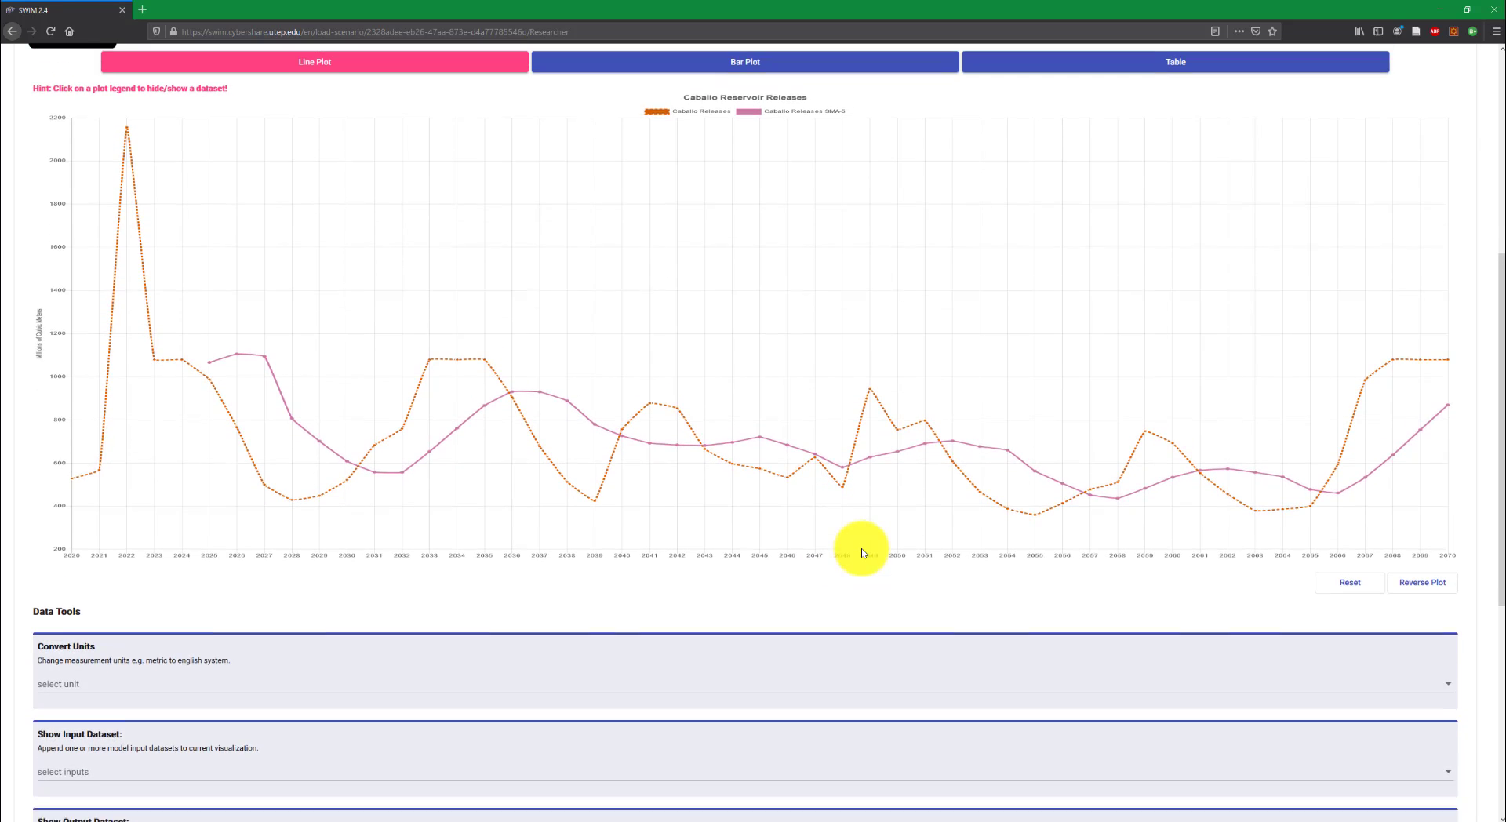
scroll(730, 530, "down", 3)
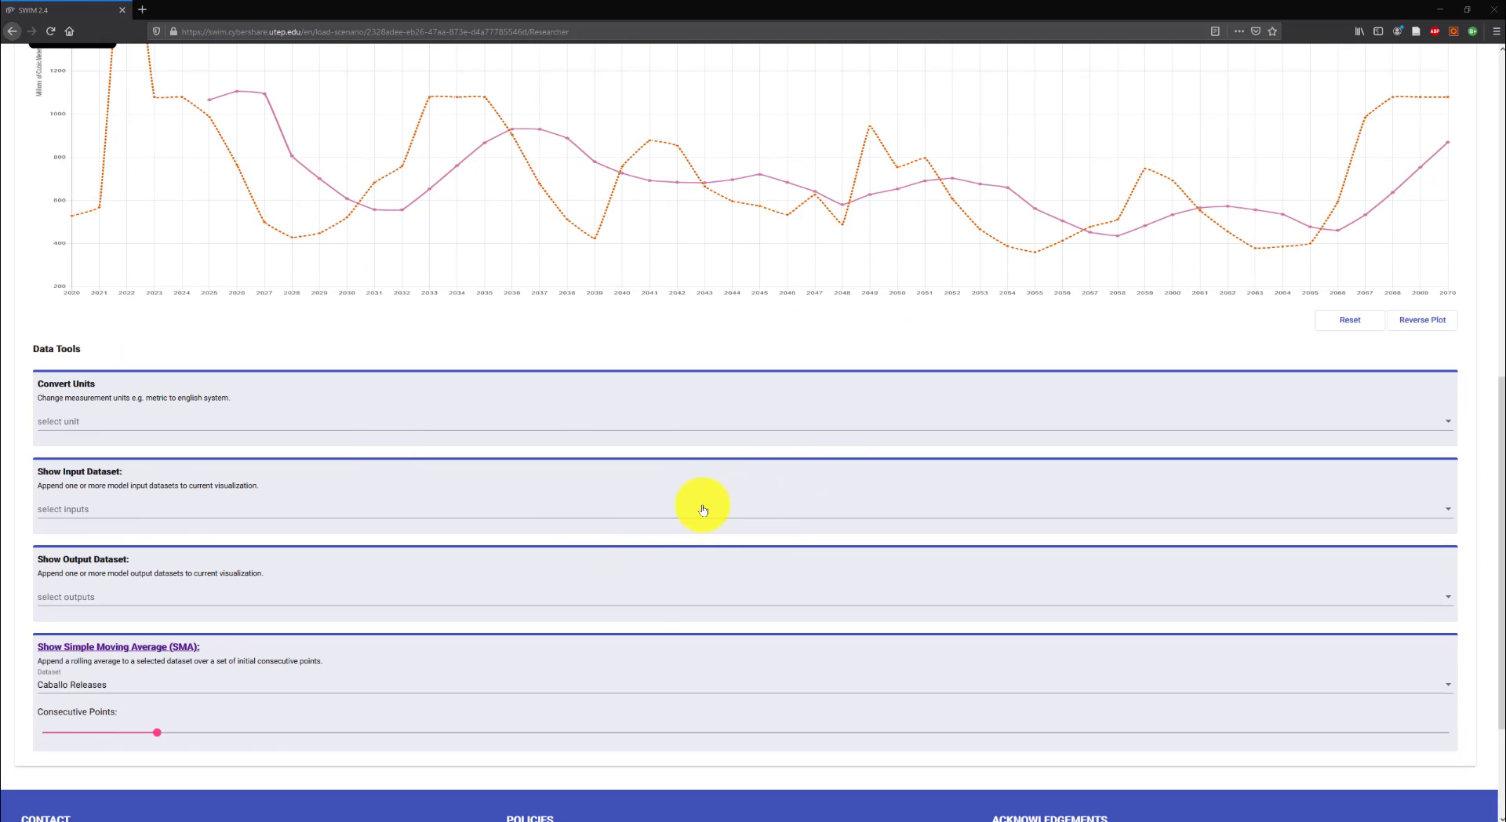
Return to the output variable list and submit a four-star Relevant rating for Caballo Reservoir Releases
scroll(670, 509, "up", 8)
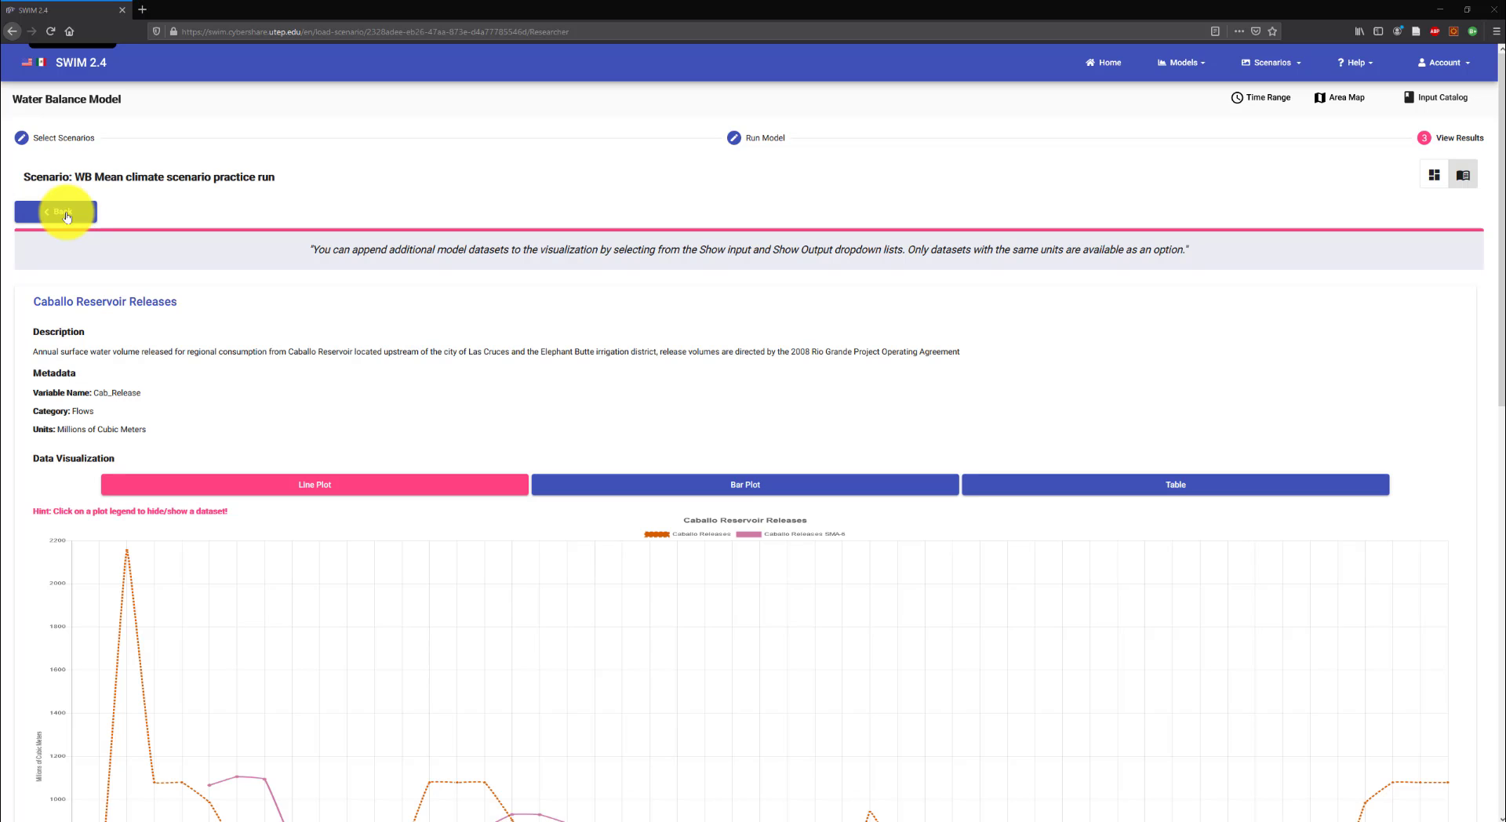
left_click(71, 210)
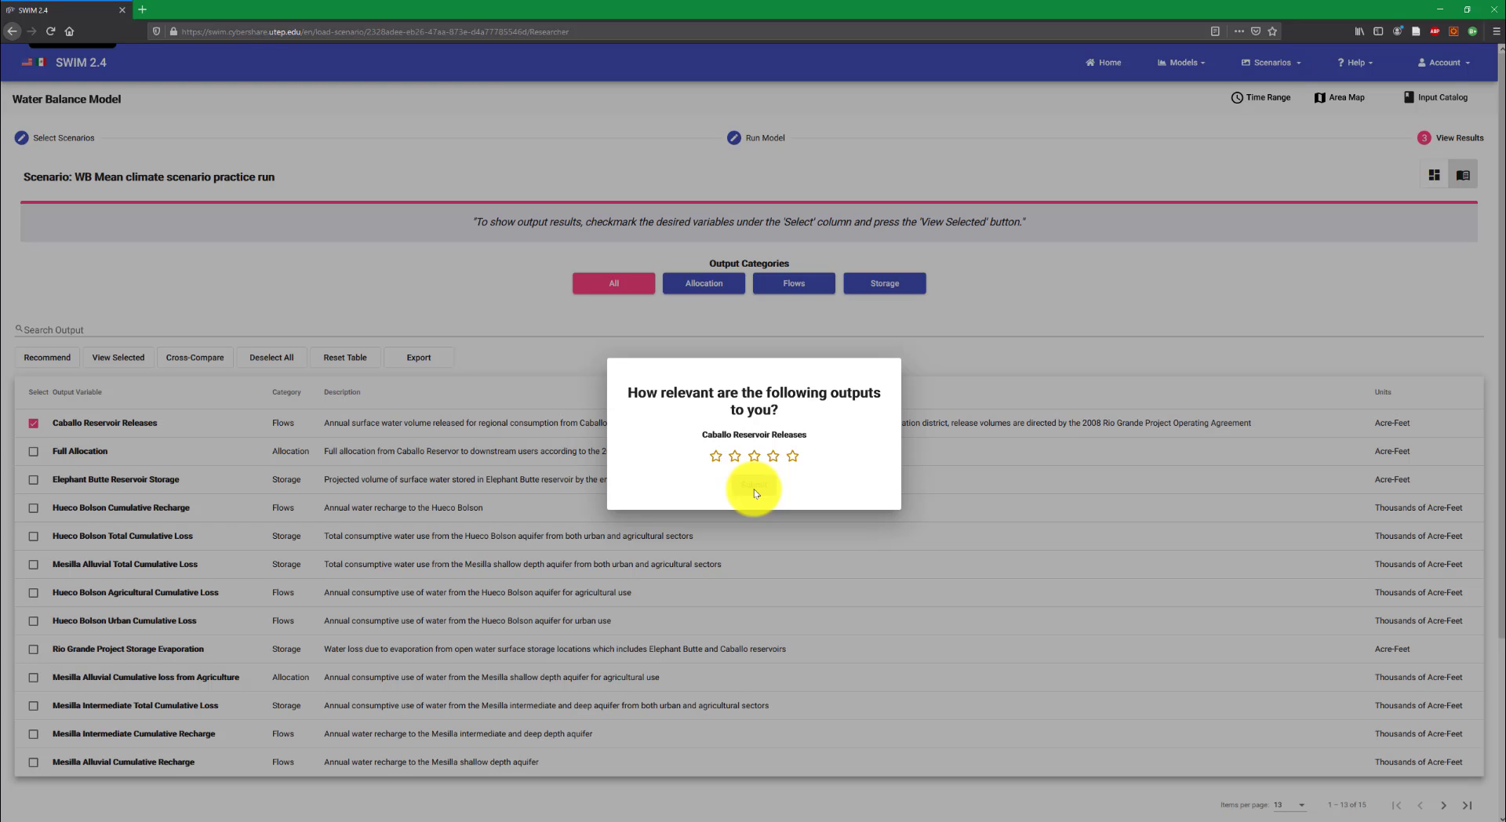
left_click(773, 455)
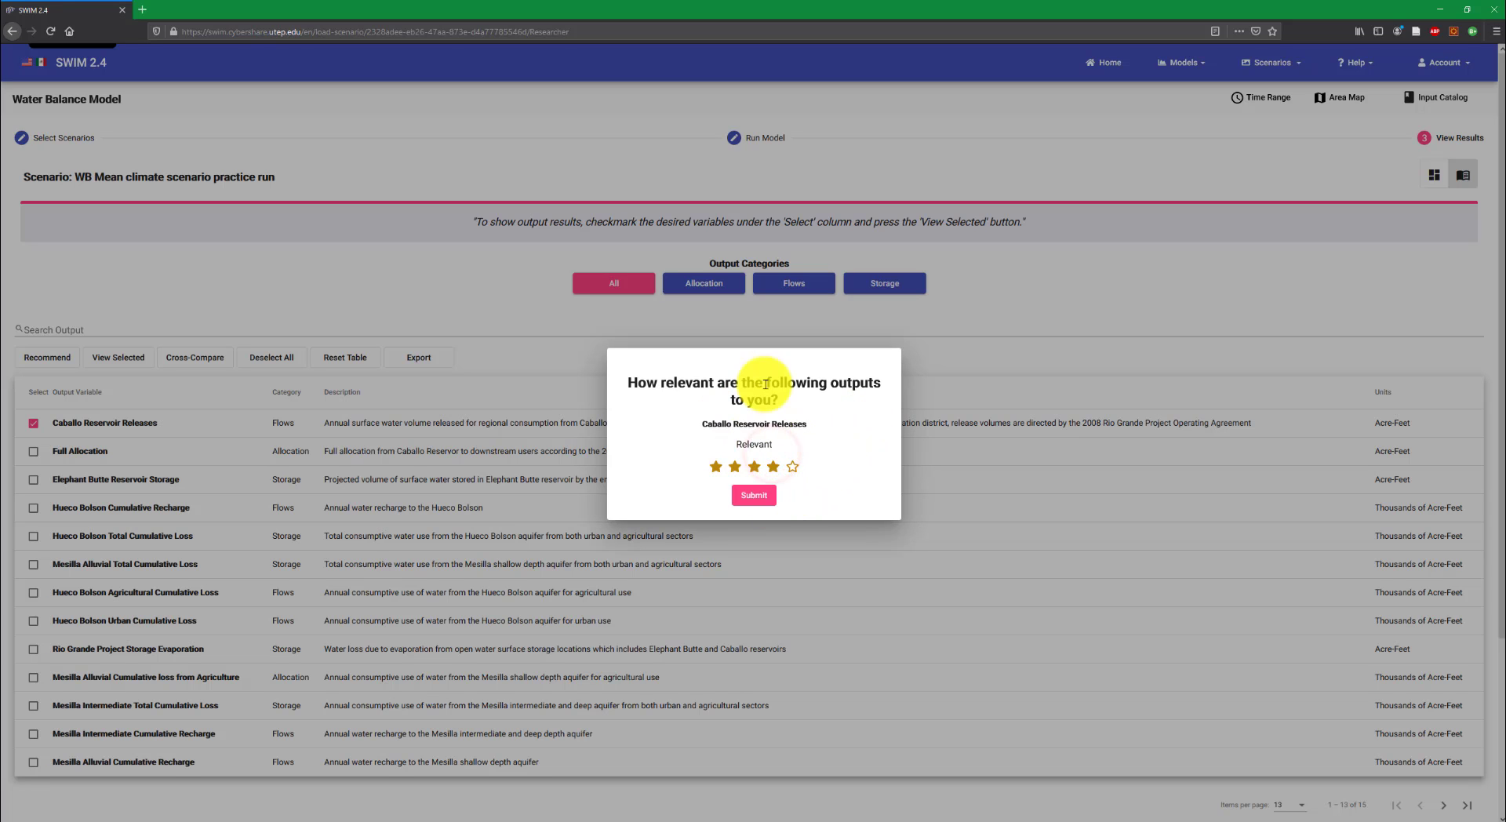
left_click(757, 498)
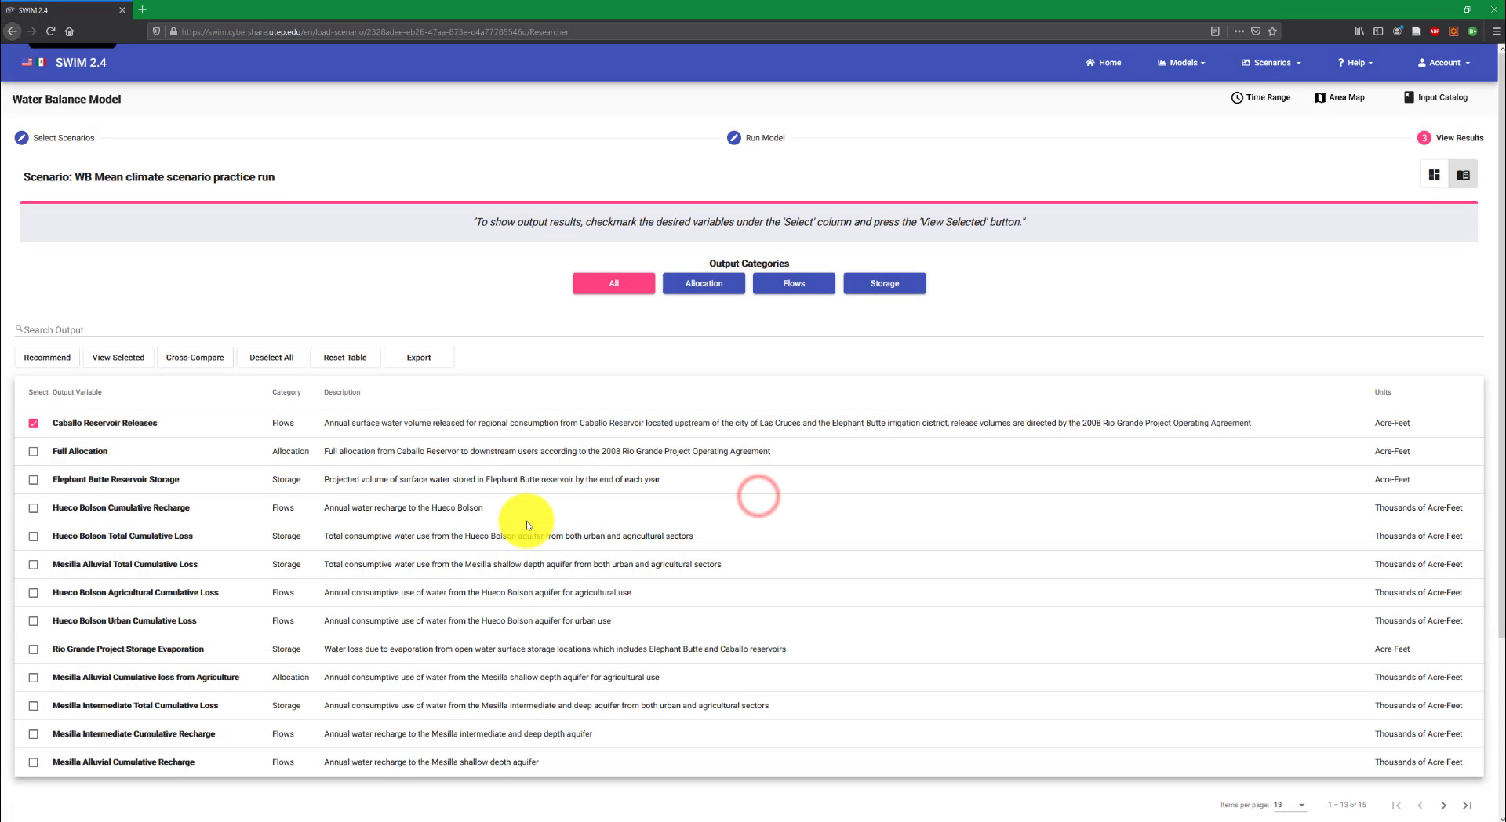
Deselect Caballo Reservoir Releases in the output variable table
scroll(630, 364, "down", 5)
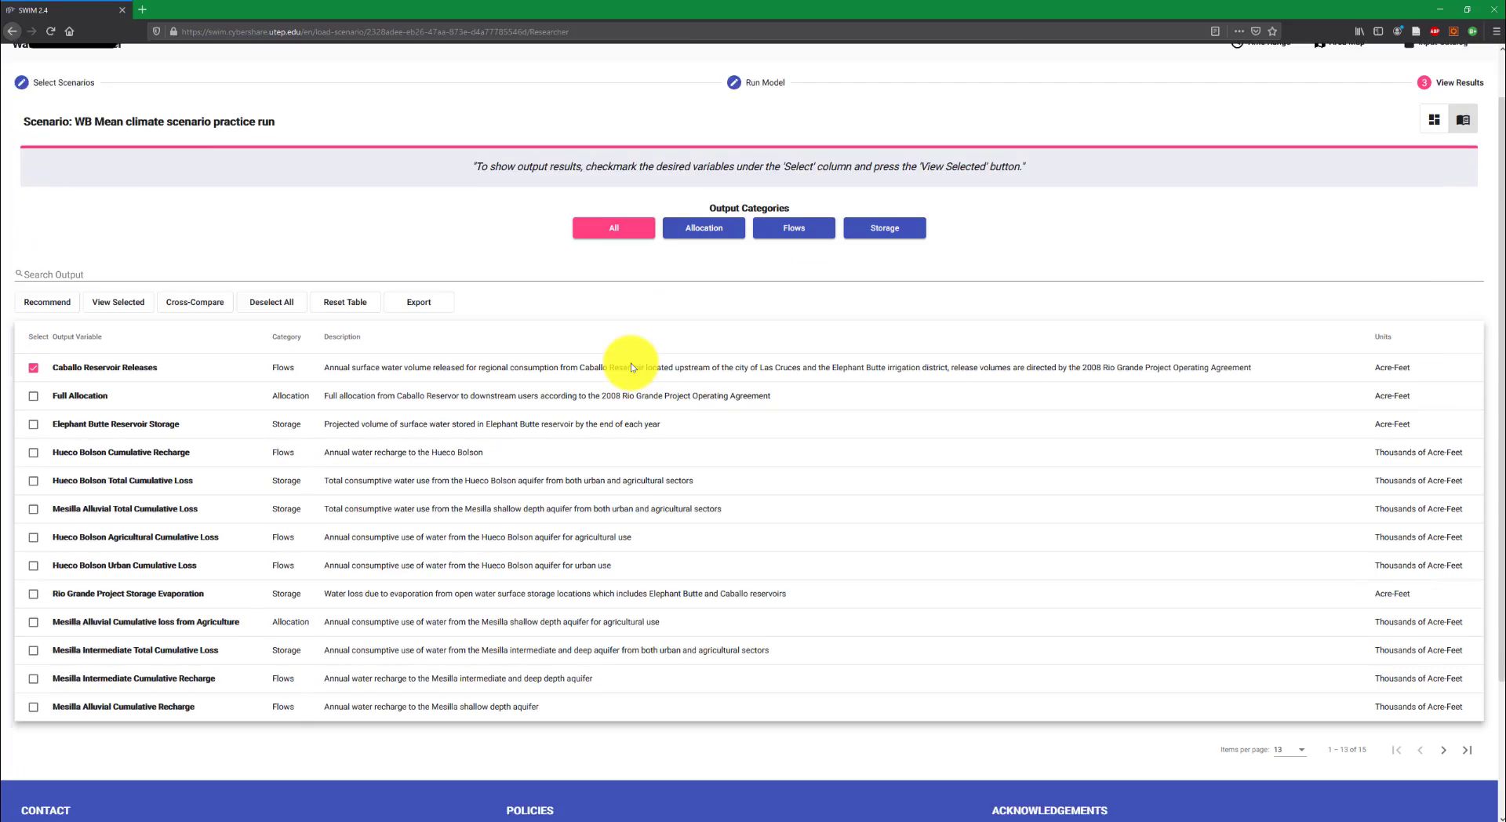
scroll(526, 393, "up", 3)
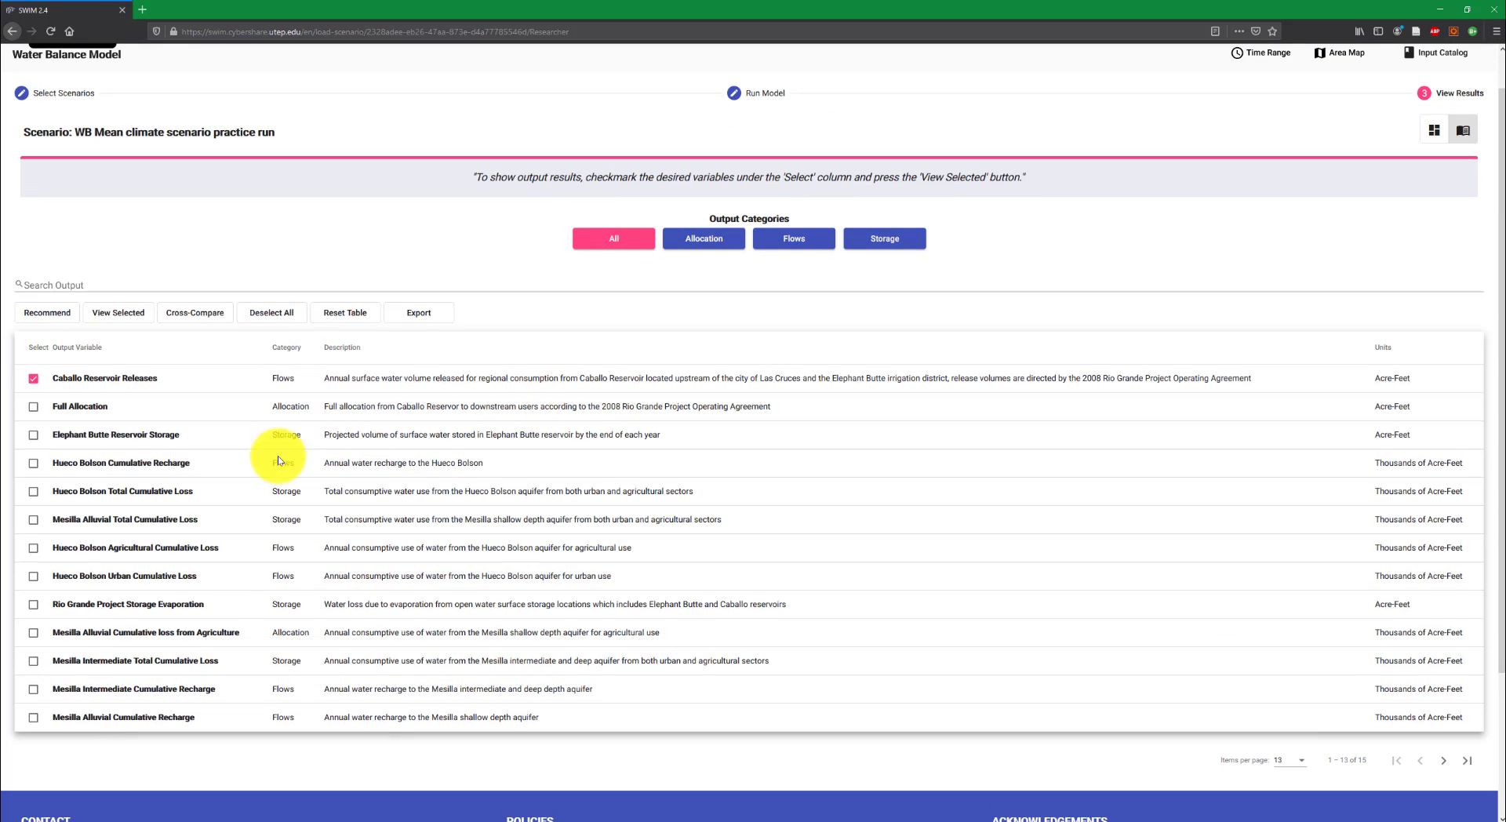
left_click(34, 382)
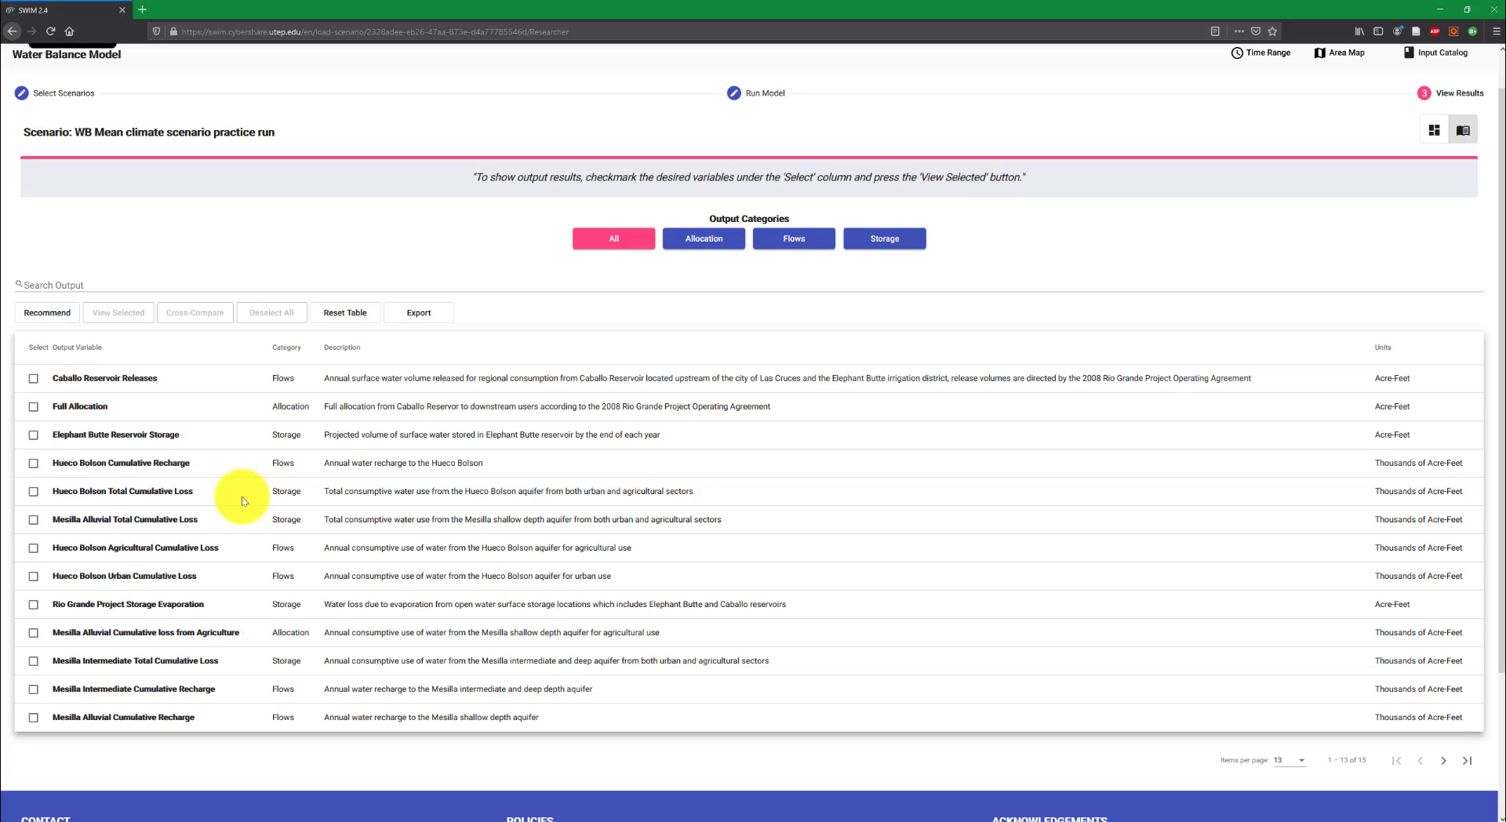
Select Hueco Bolson Total Cumulative Loss and Mesilla Alluvial Total Cumulative Loss and open their visualizations side by side
scroll(229, 470, "down", 1)
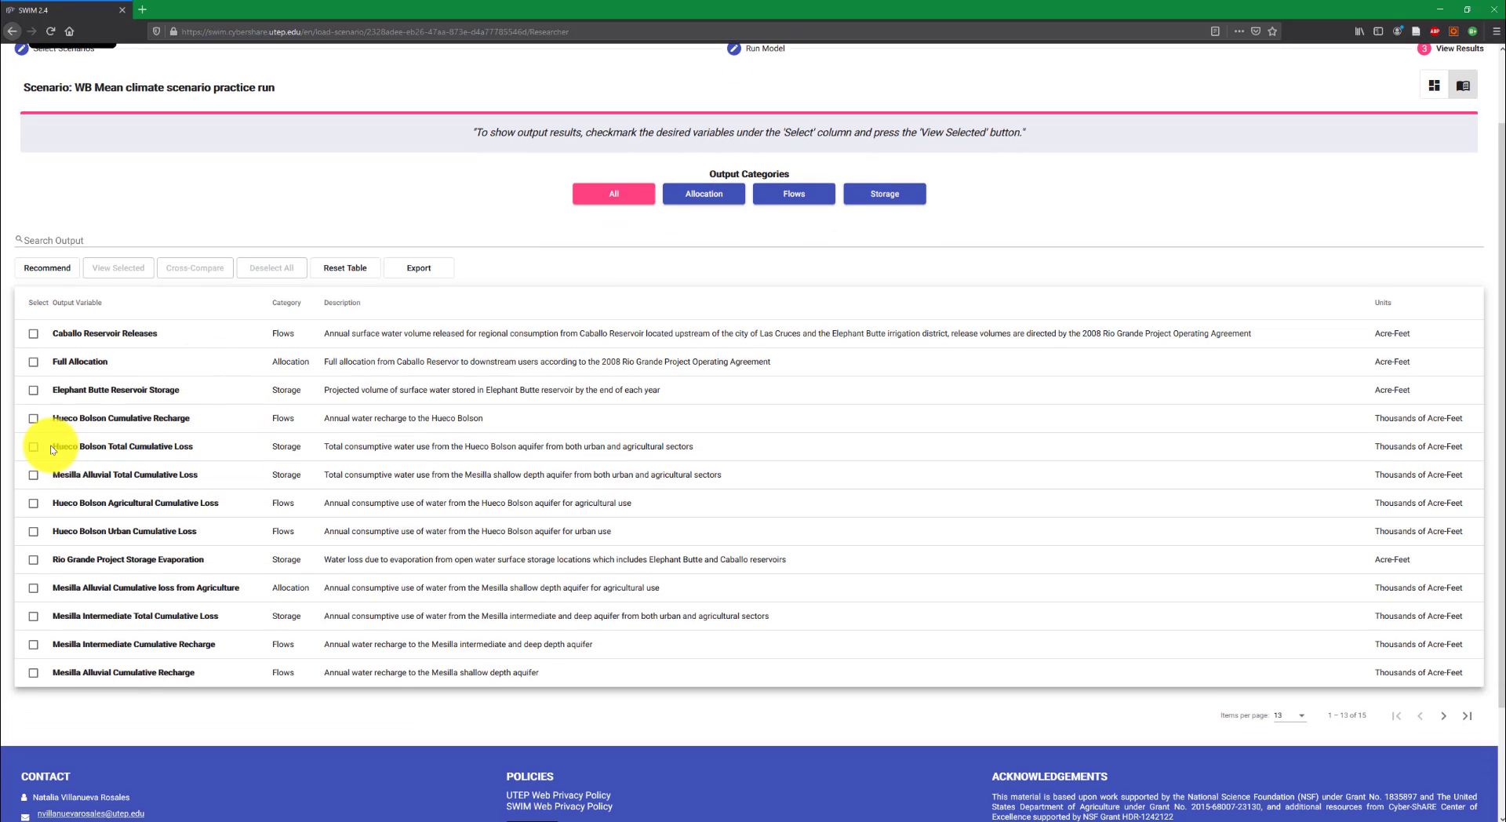
left_click_drag(49, 446, 111, 474)
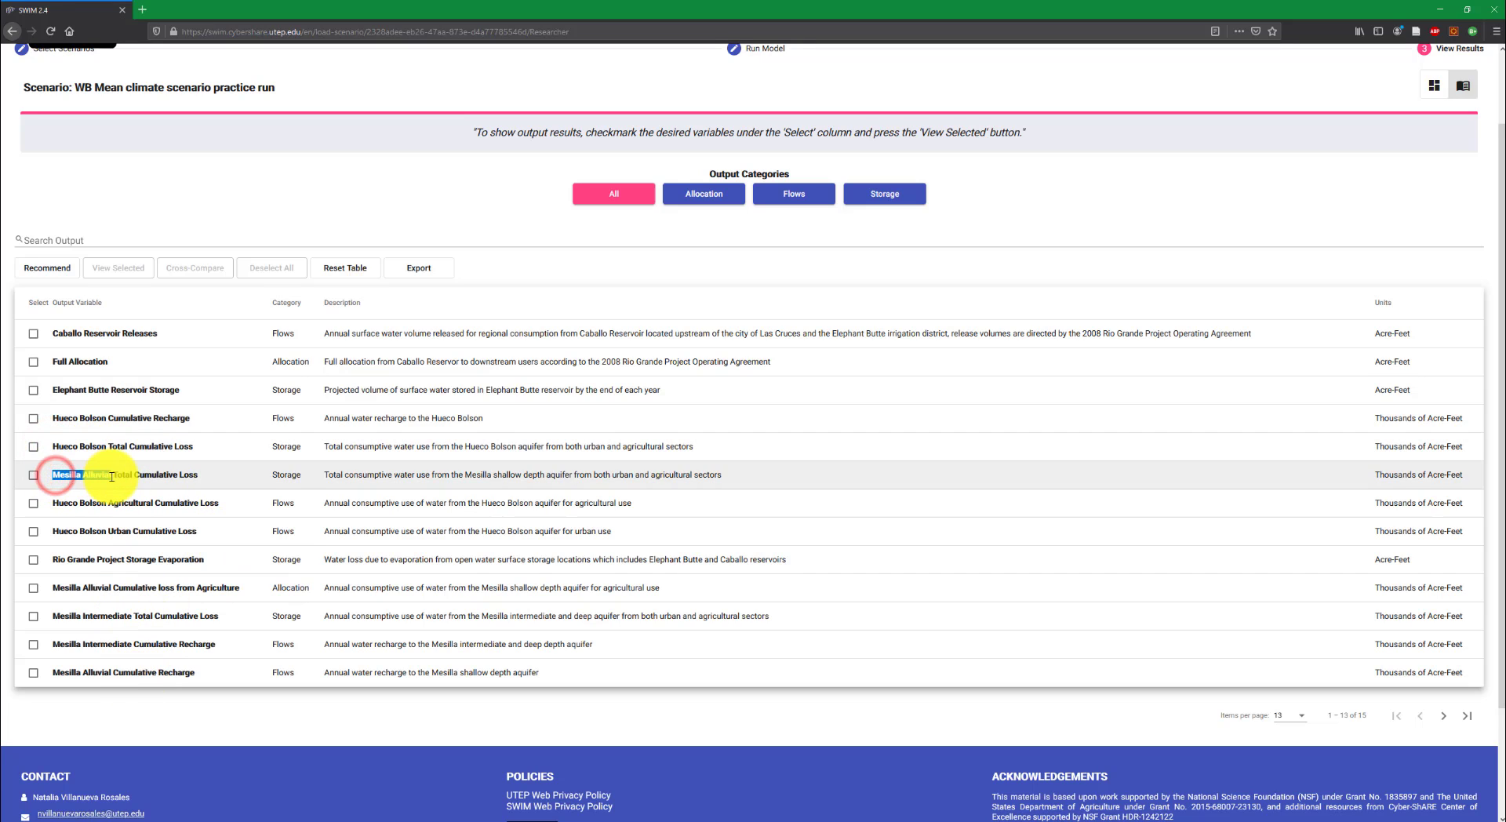
left_click(74, 485)
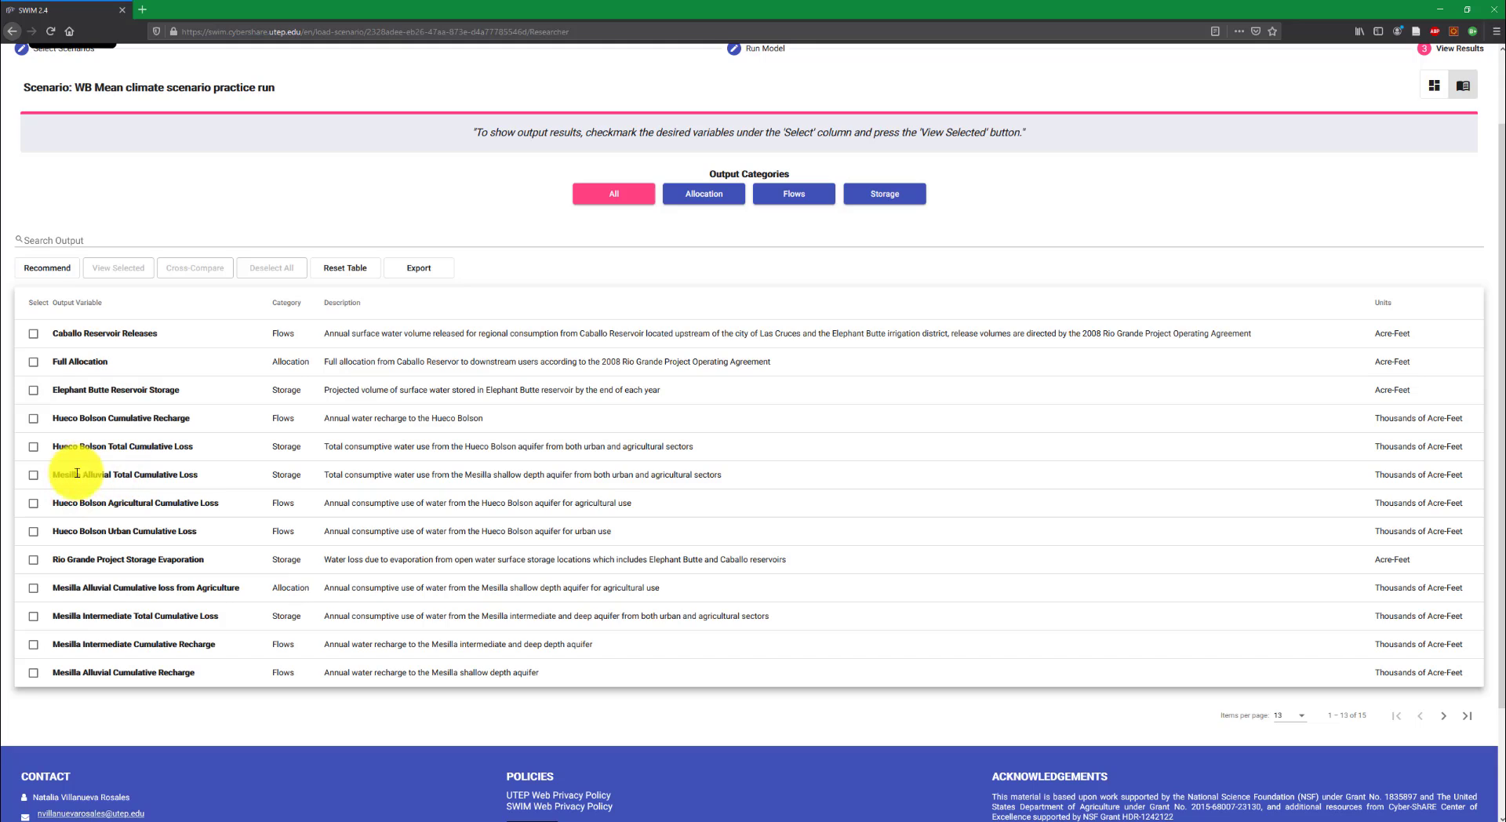
left_click(34, 449)
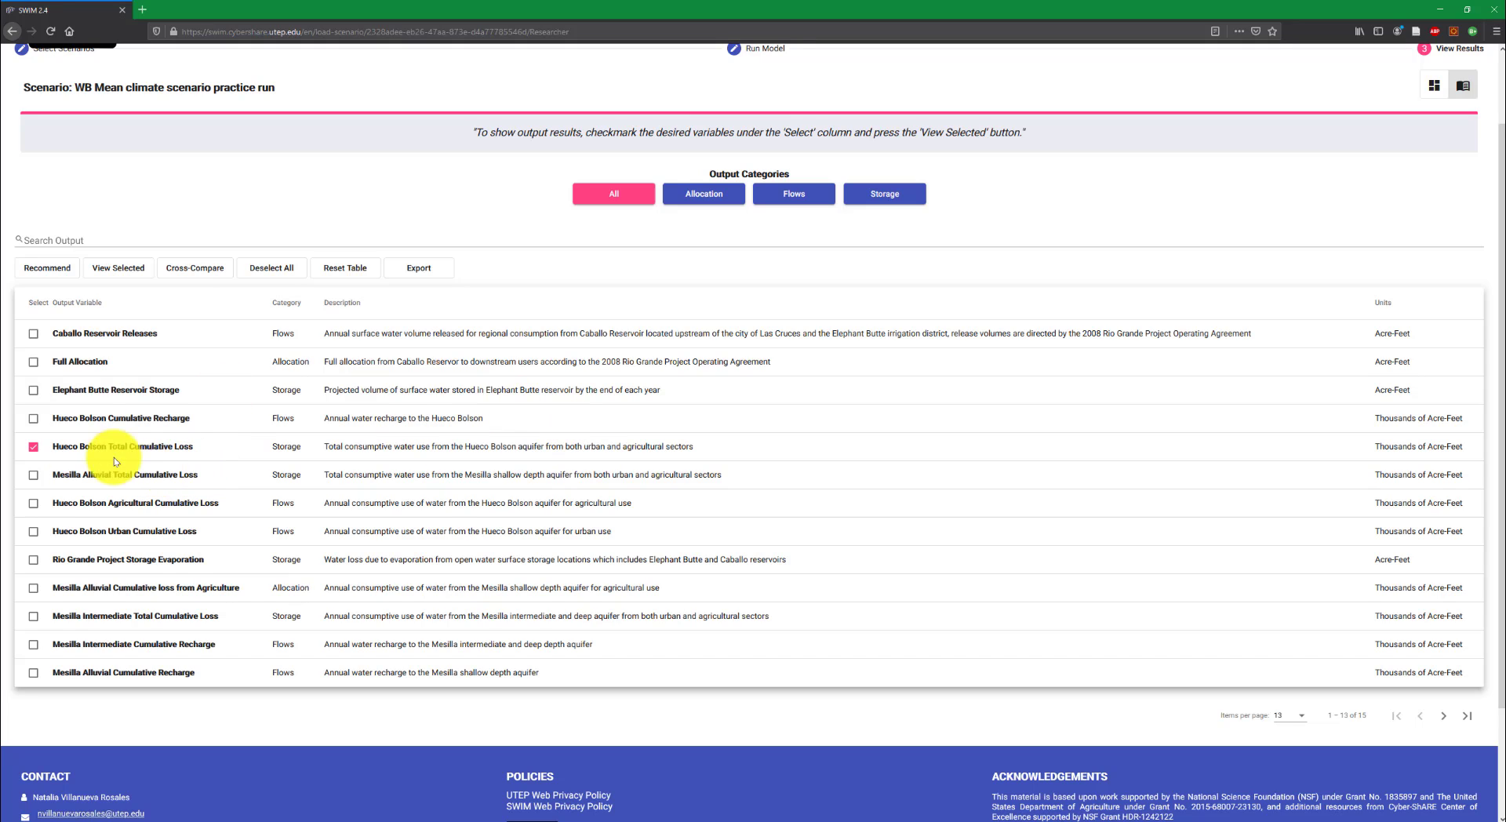
left_click(32, 476)
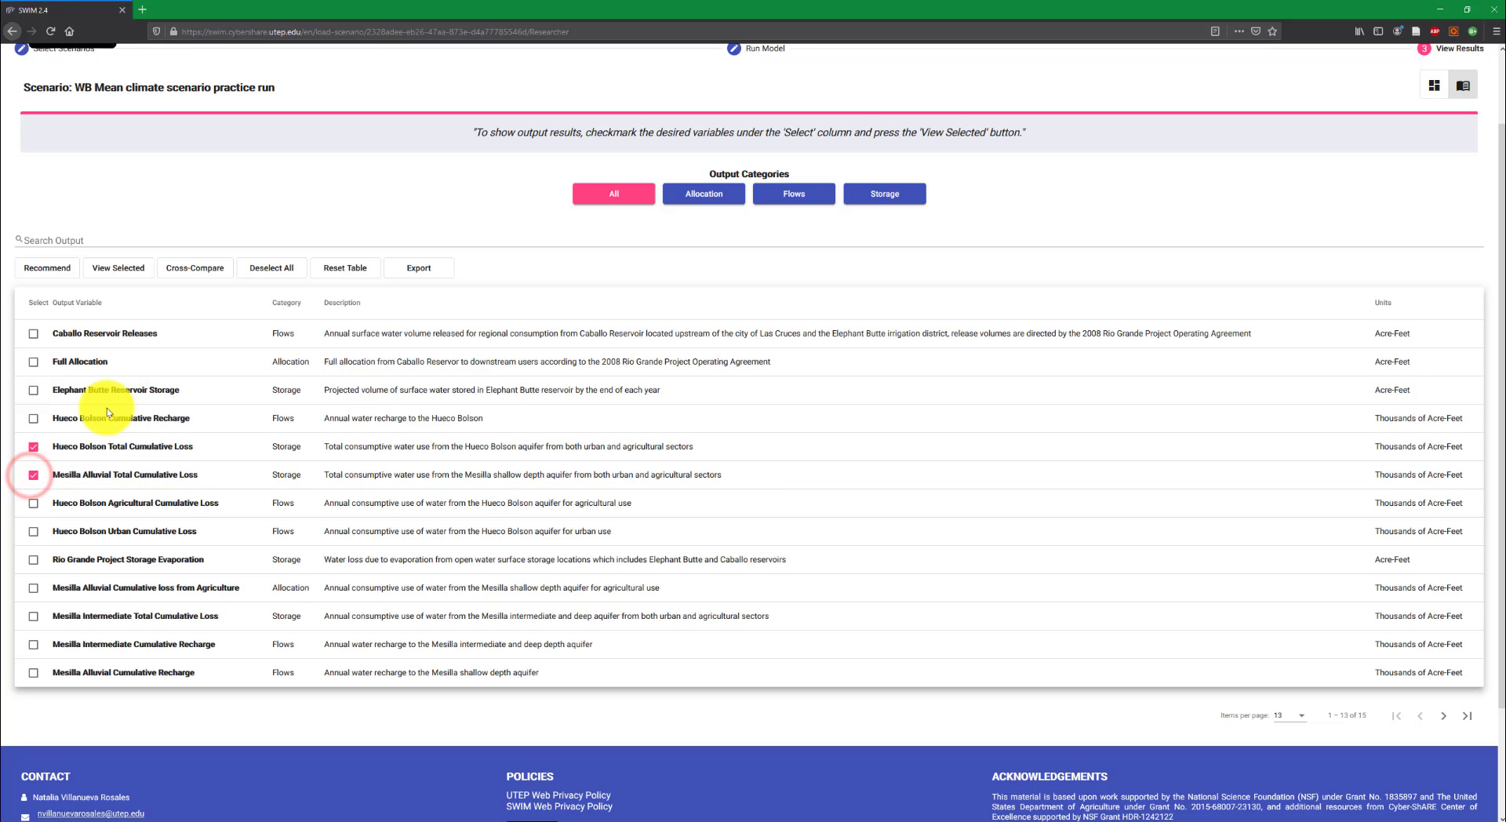
scroll(185, 428, "up", 1)
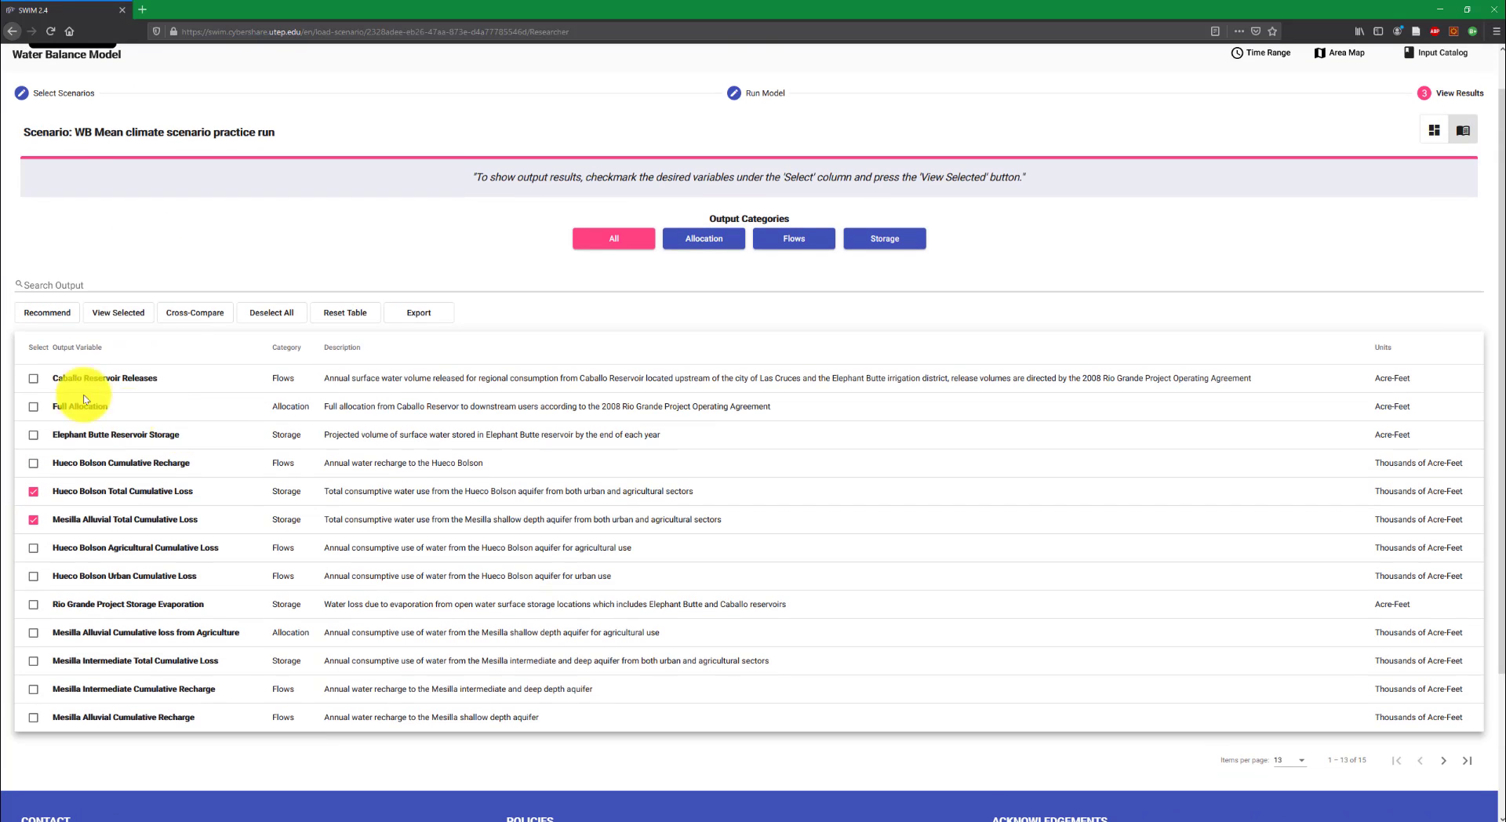
left_click(116, 315)
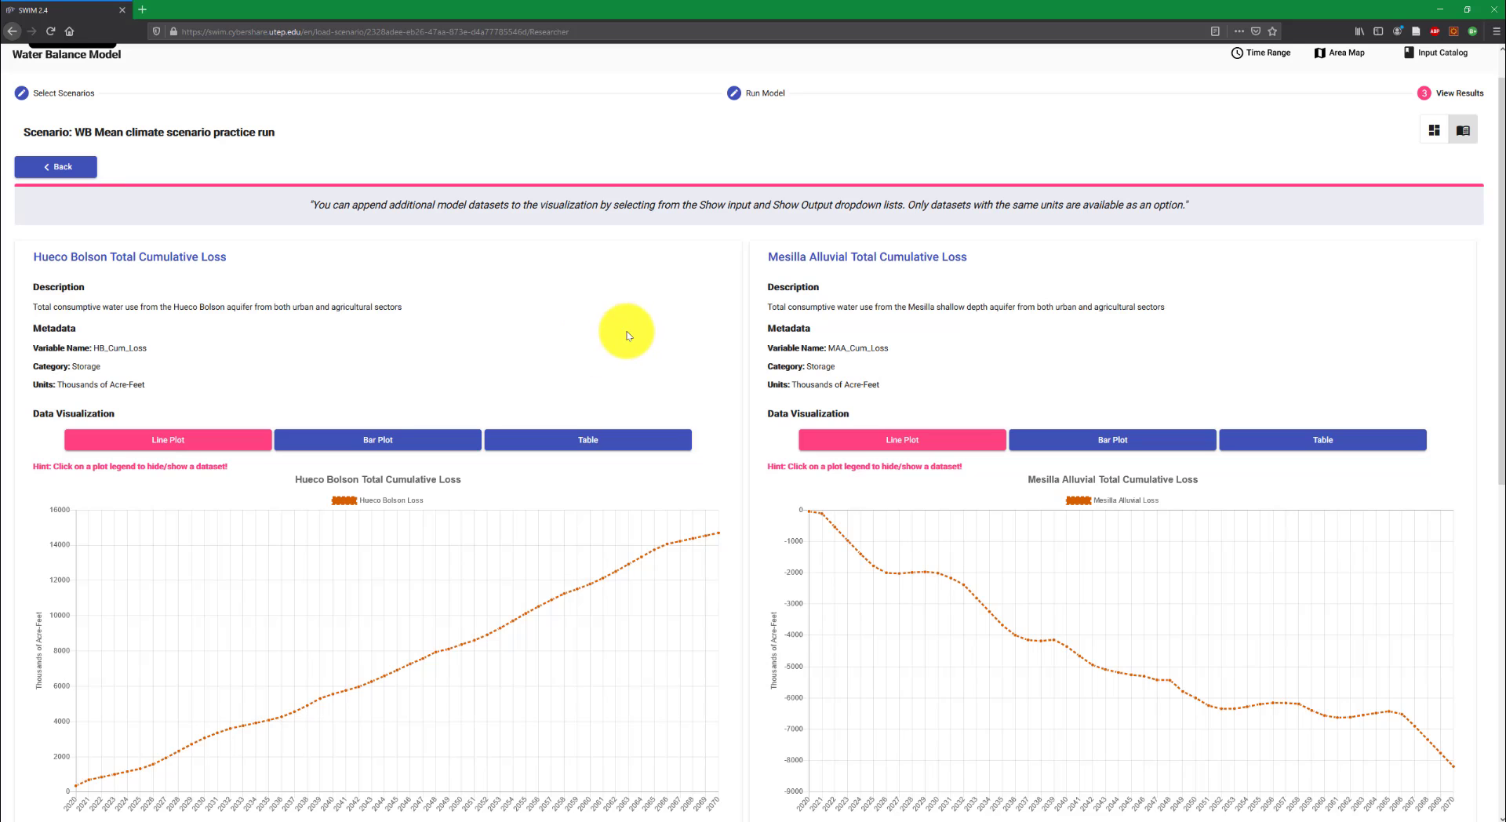
Compare the two cumulative loss plots and reverse the vertical orientation of the Hueco Bolson plot
scroll(665, 311, "down", 5)
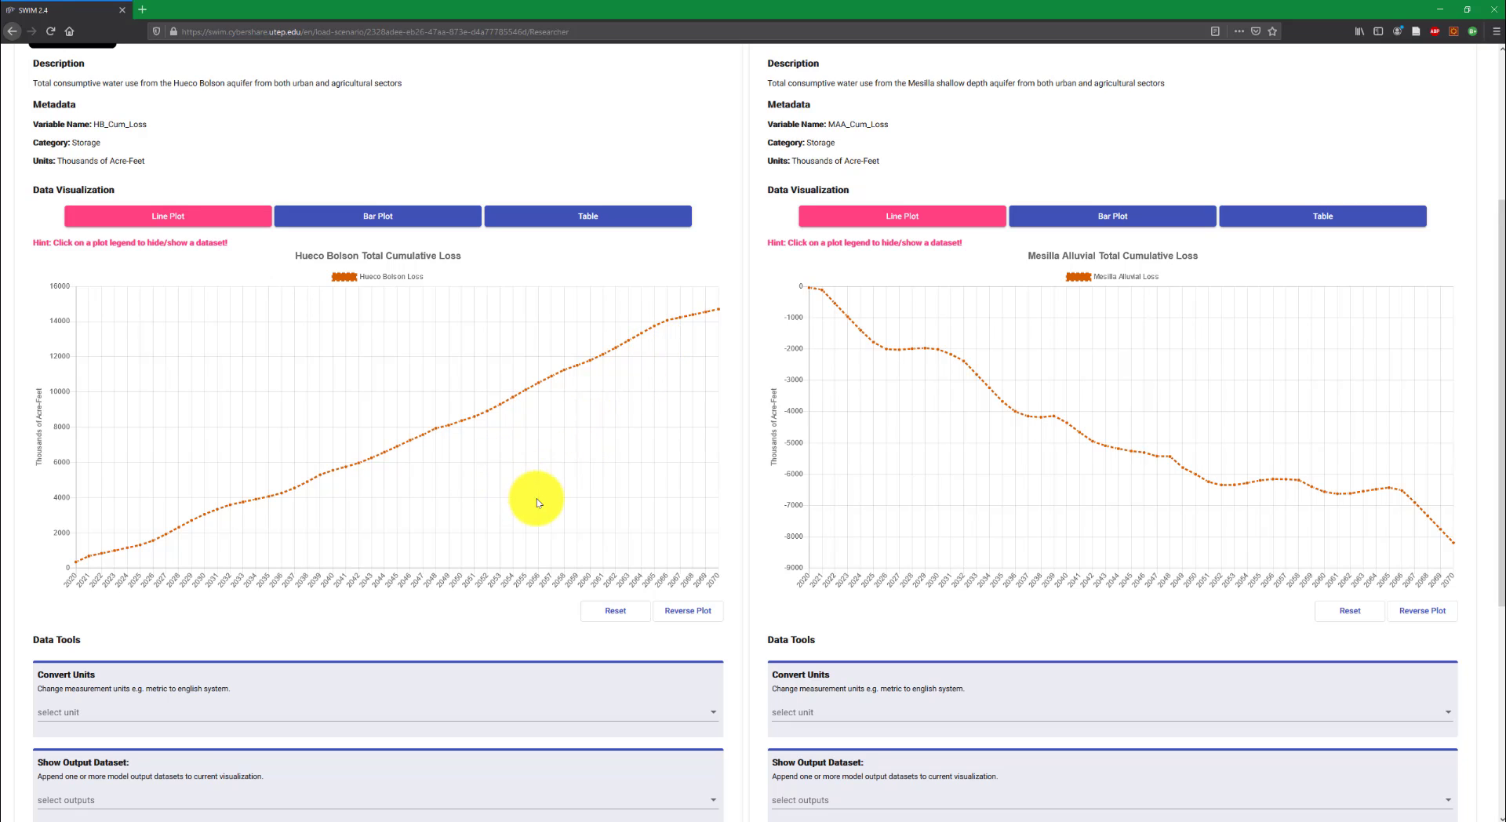
scroll(506, 494, "up", 1)
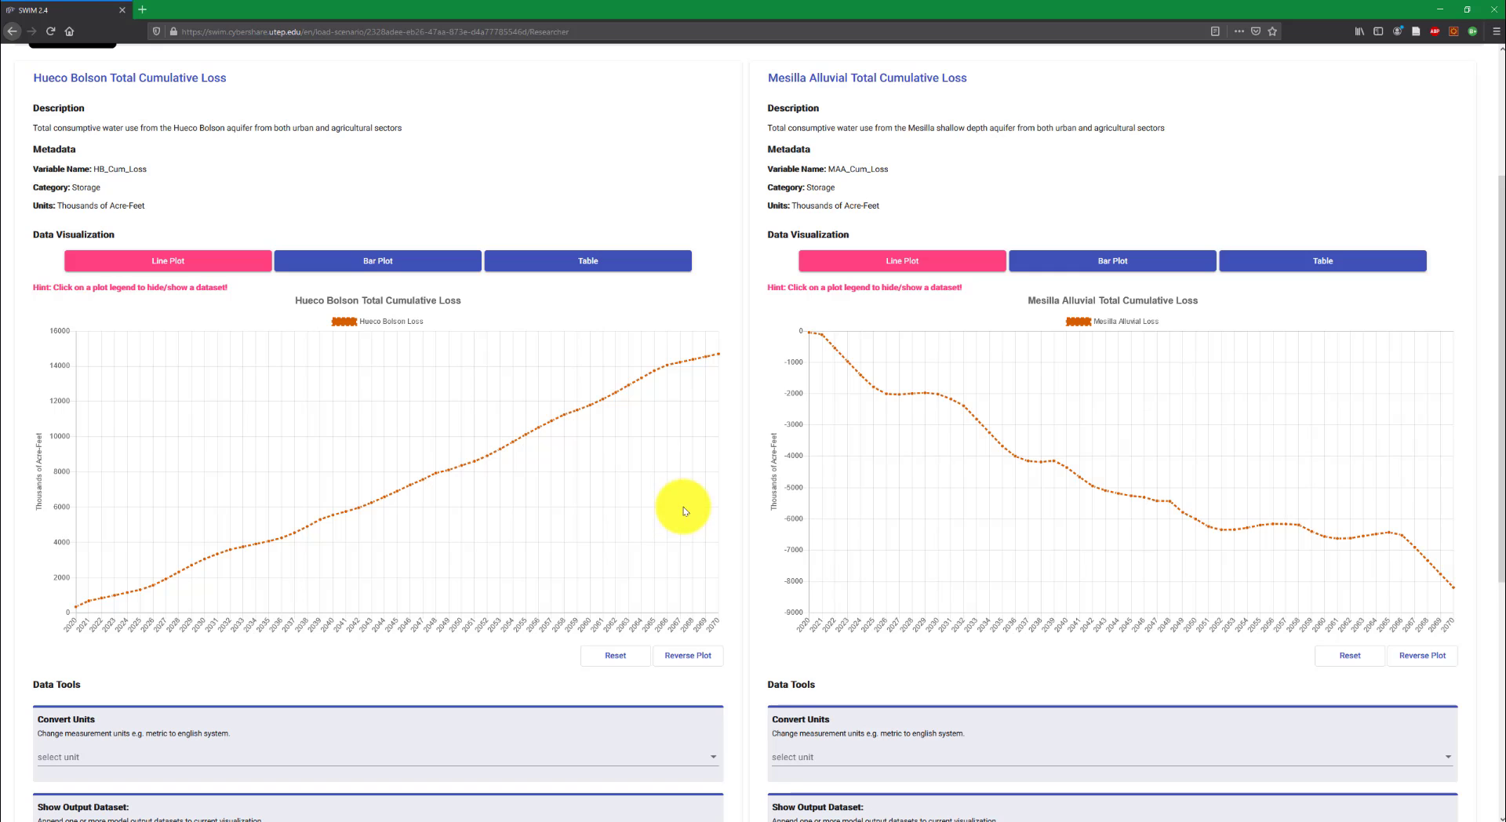
scroll(749, 584, "up", 2)
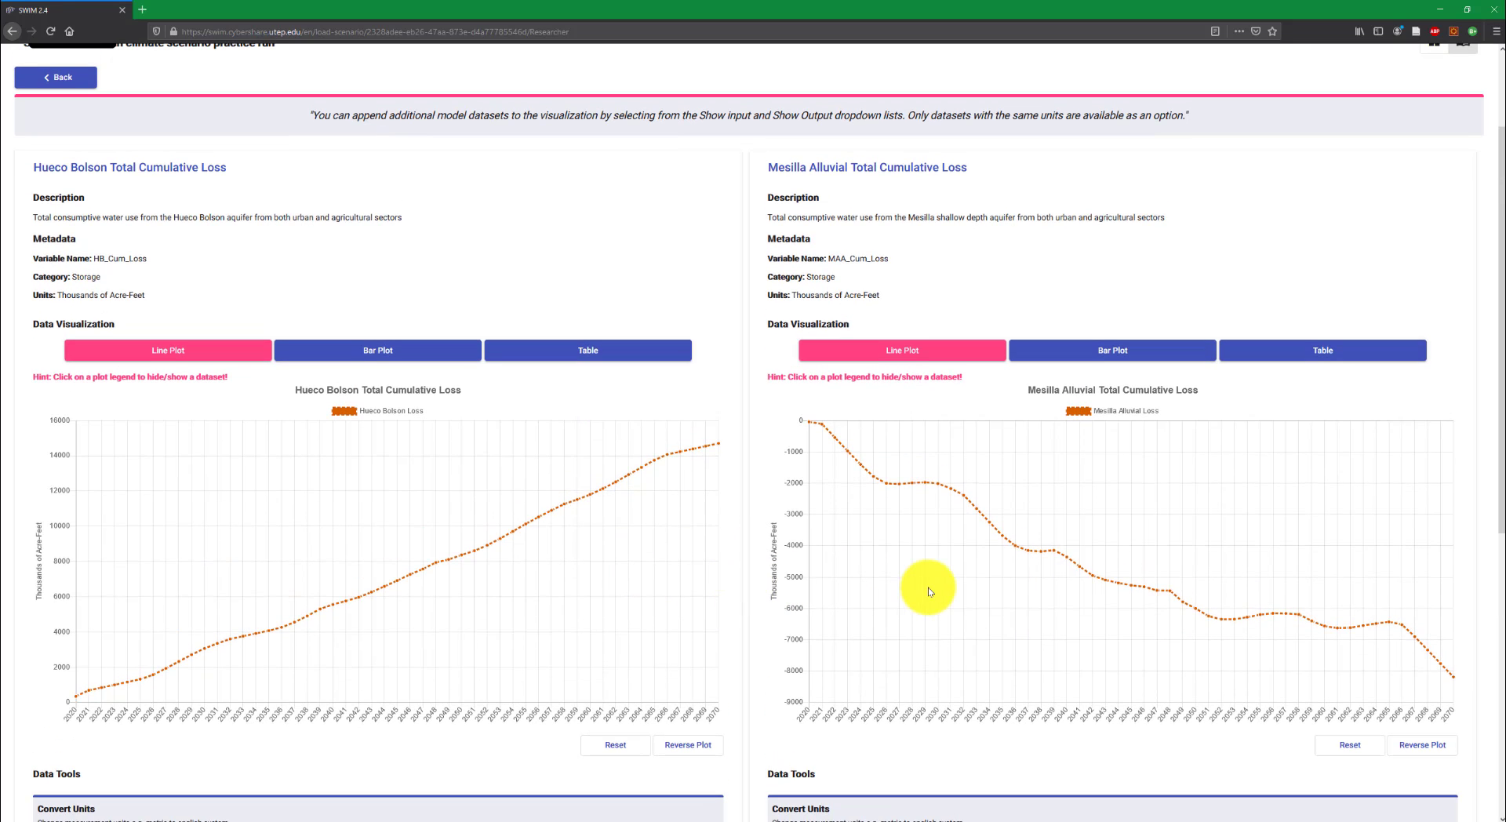
scroll(650, 534, "down", 3)
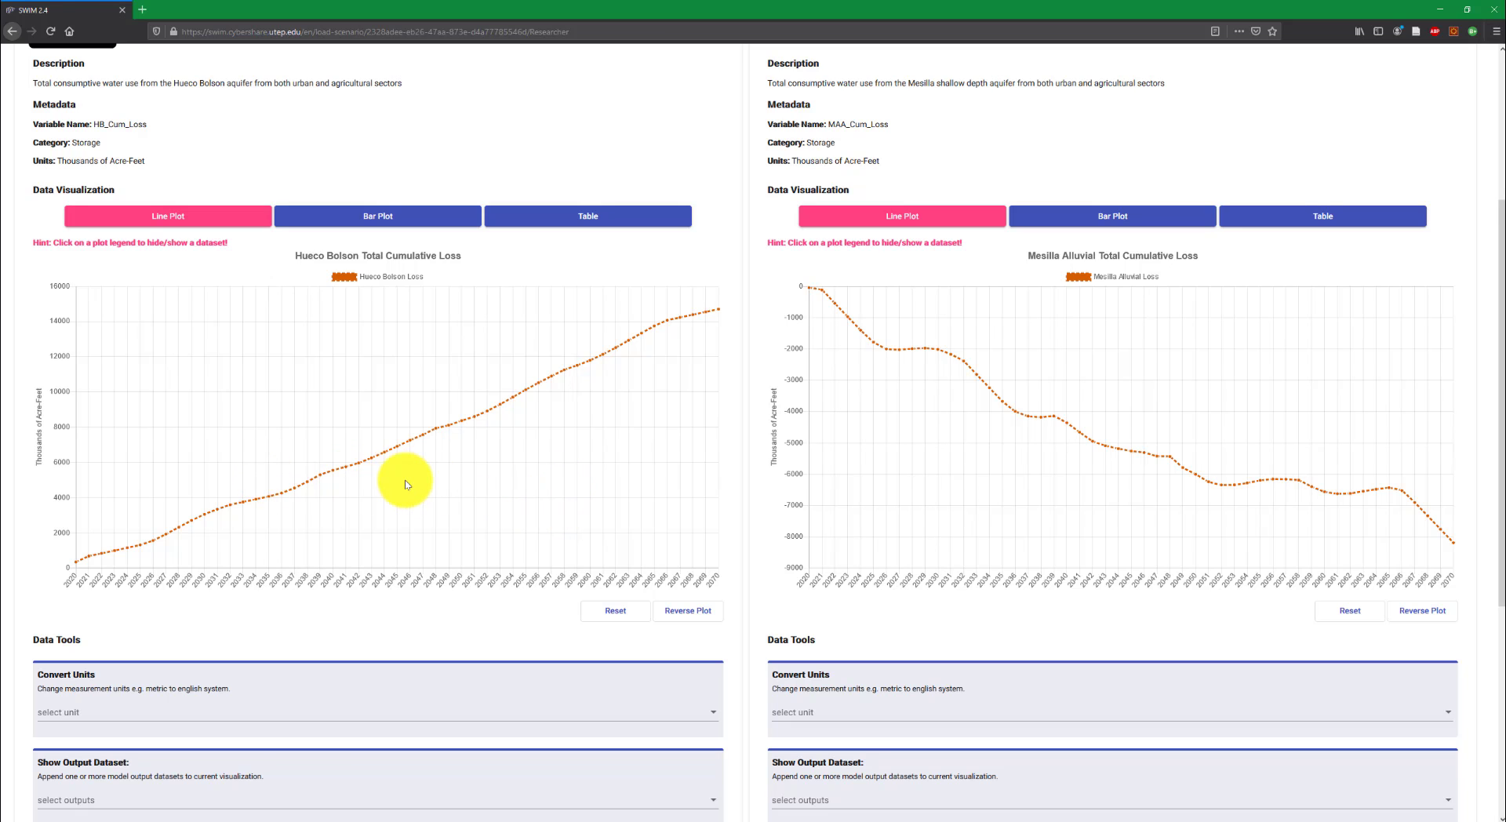
scroll(516, 490, "up", 1)
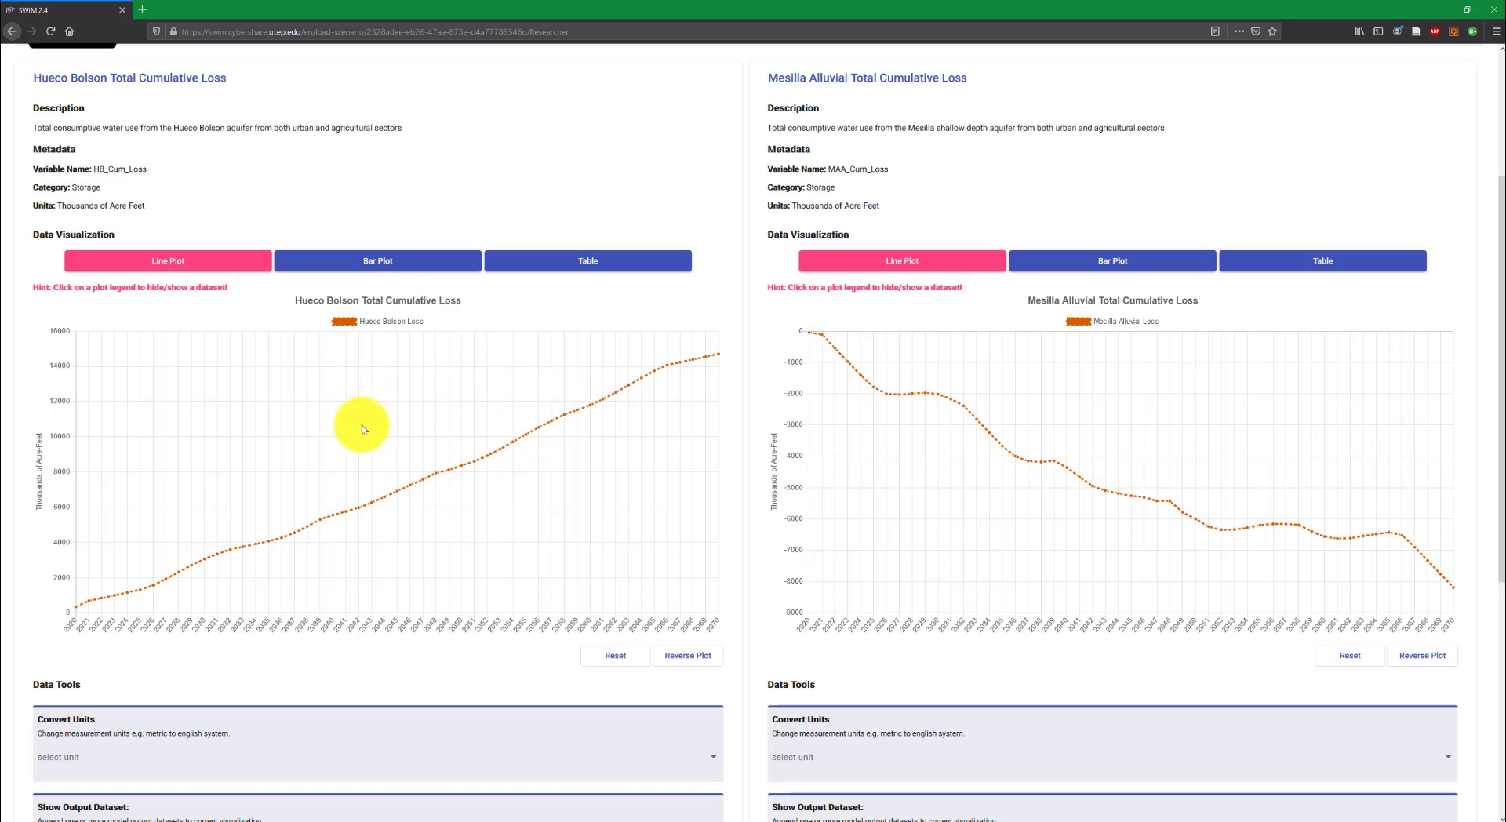
left_click(703, 661)
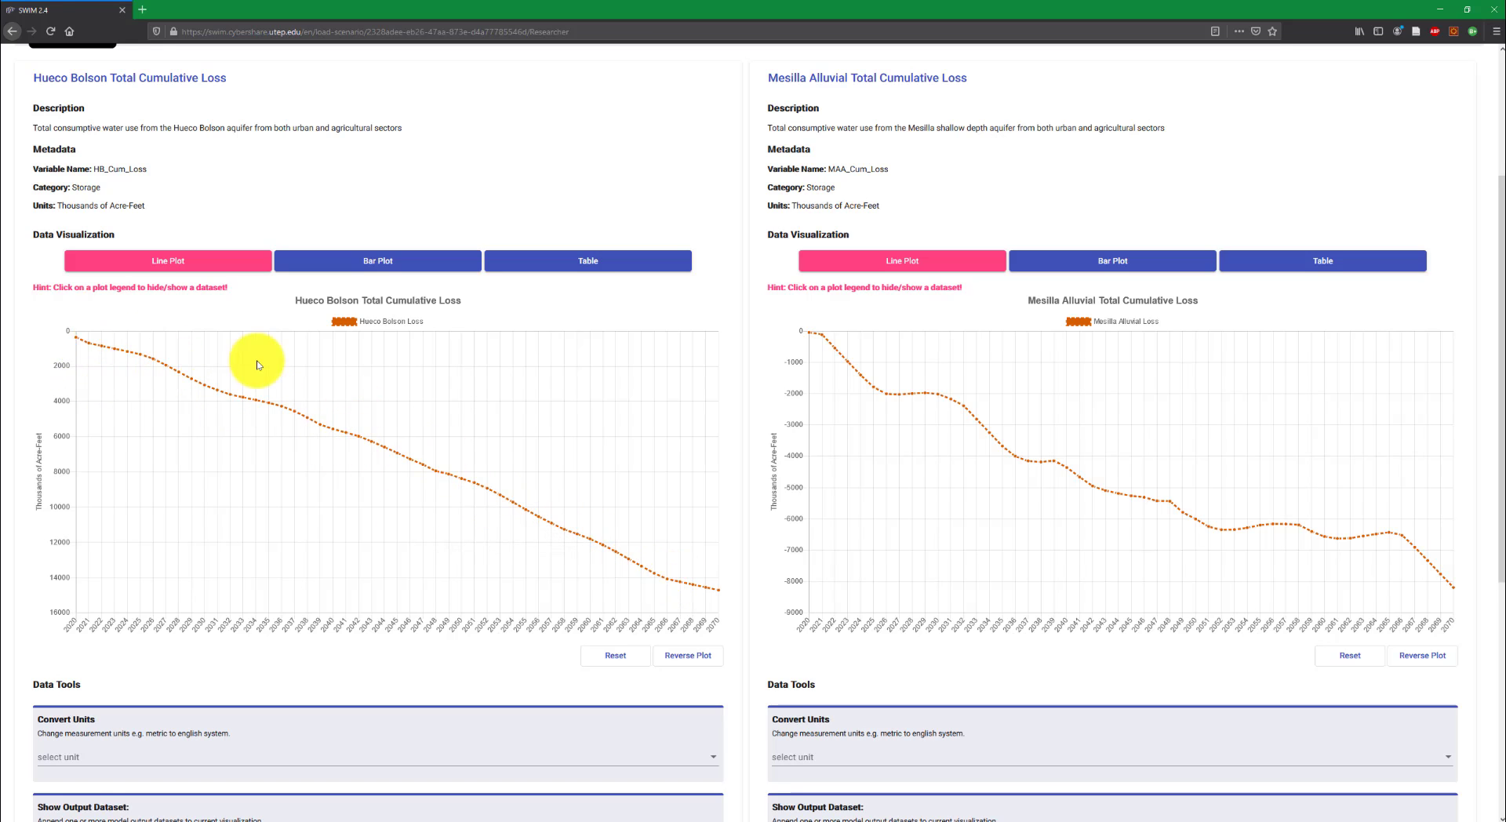
Review the reversed Hueco Bolson plot and examine its unit conversion options and other data tools
scroll(408, 400, "down", 1)
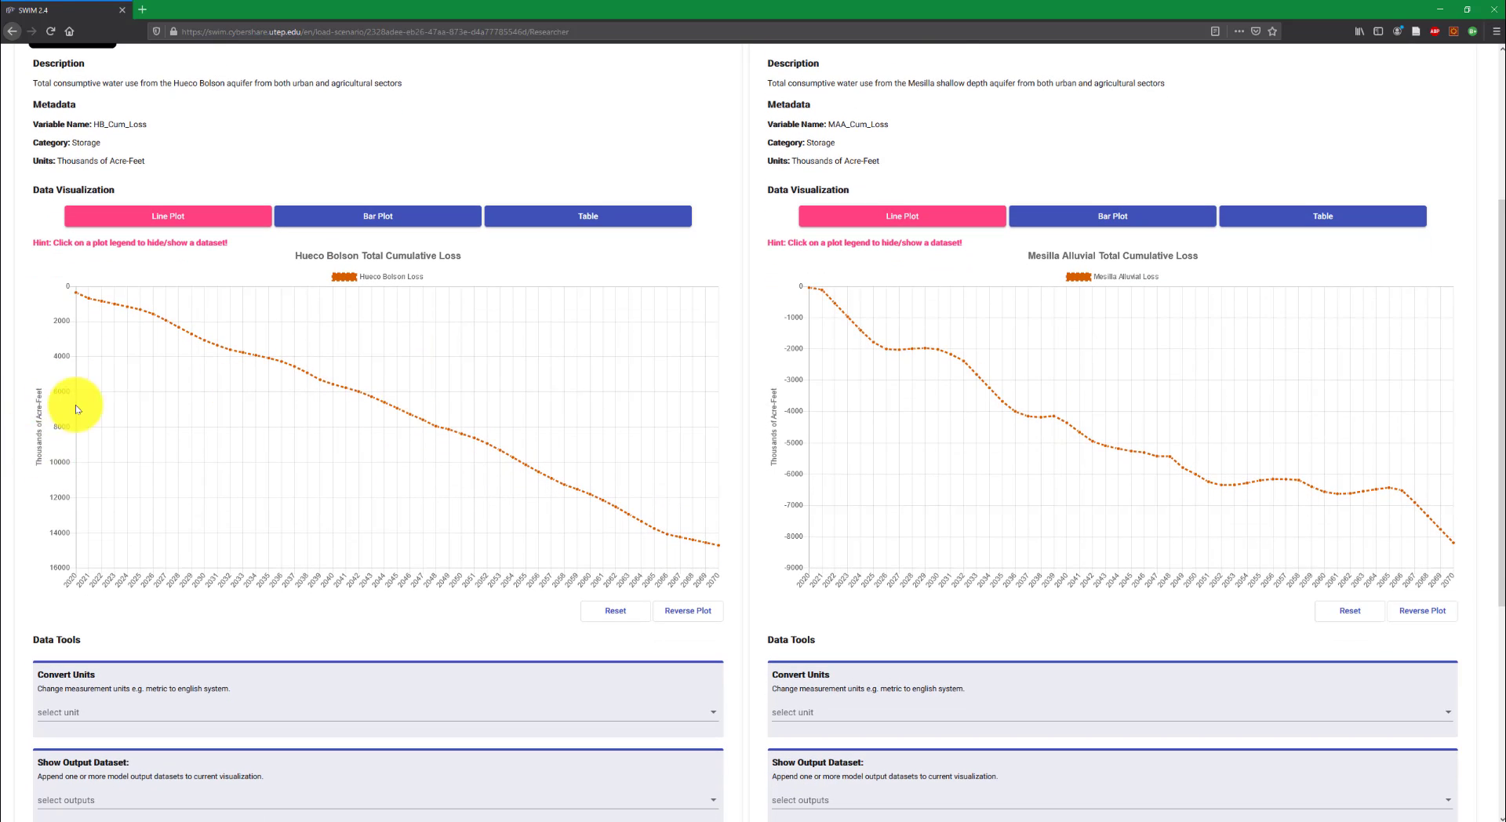
scroll(372, 365, "down", 3)
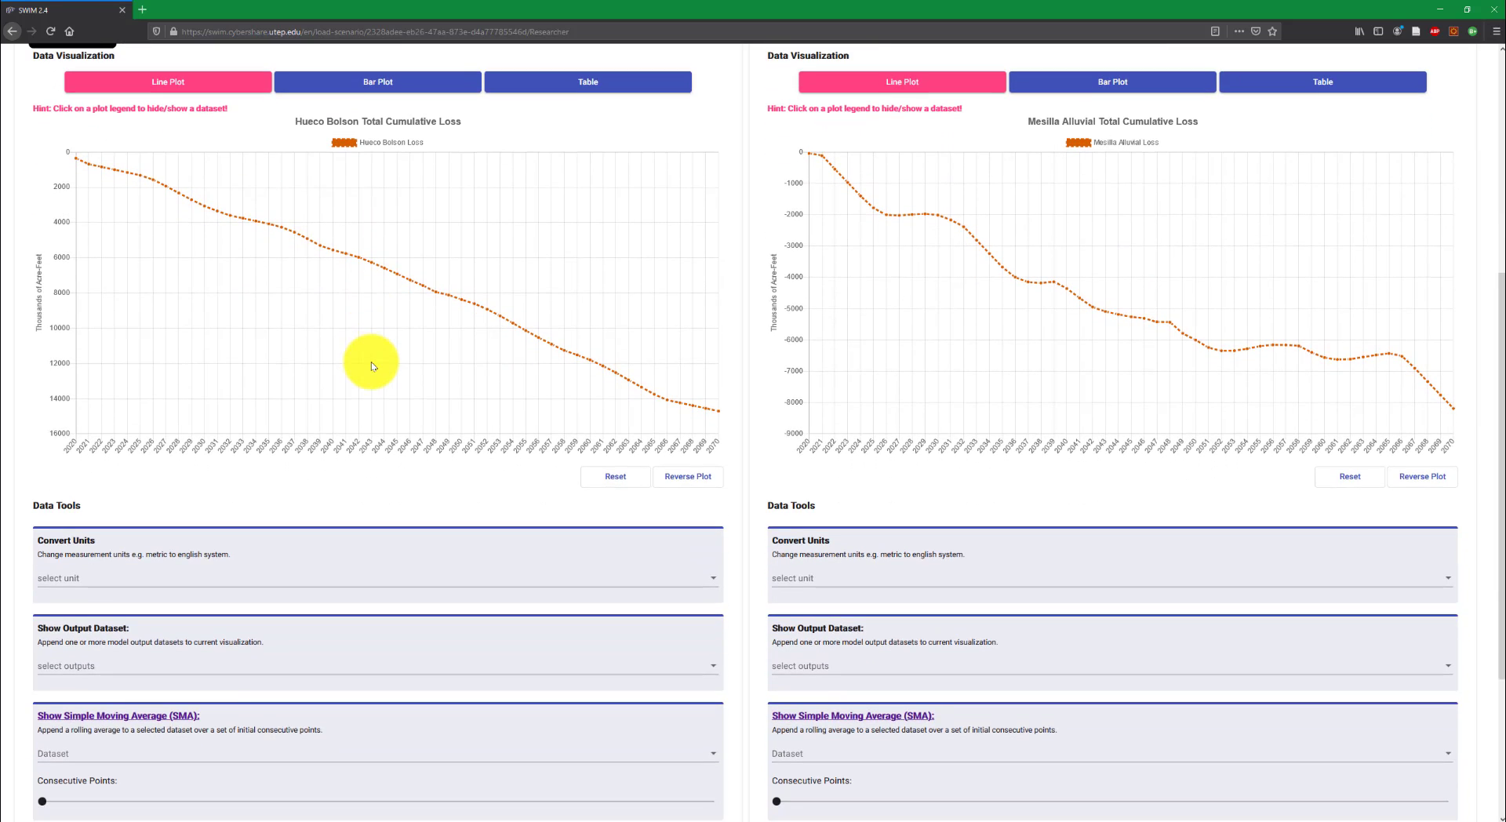
scroll(372, 365, "down", 3)
left_click(103, 442)
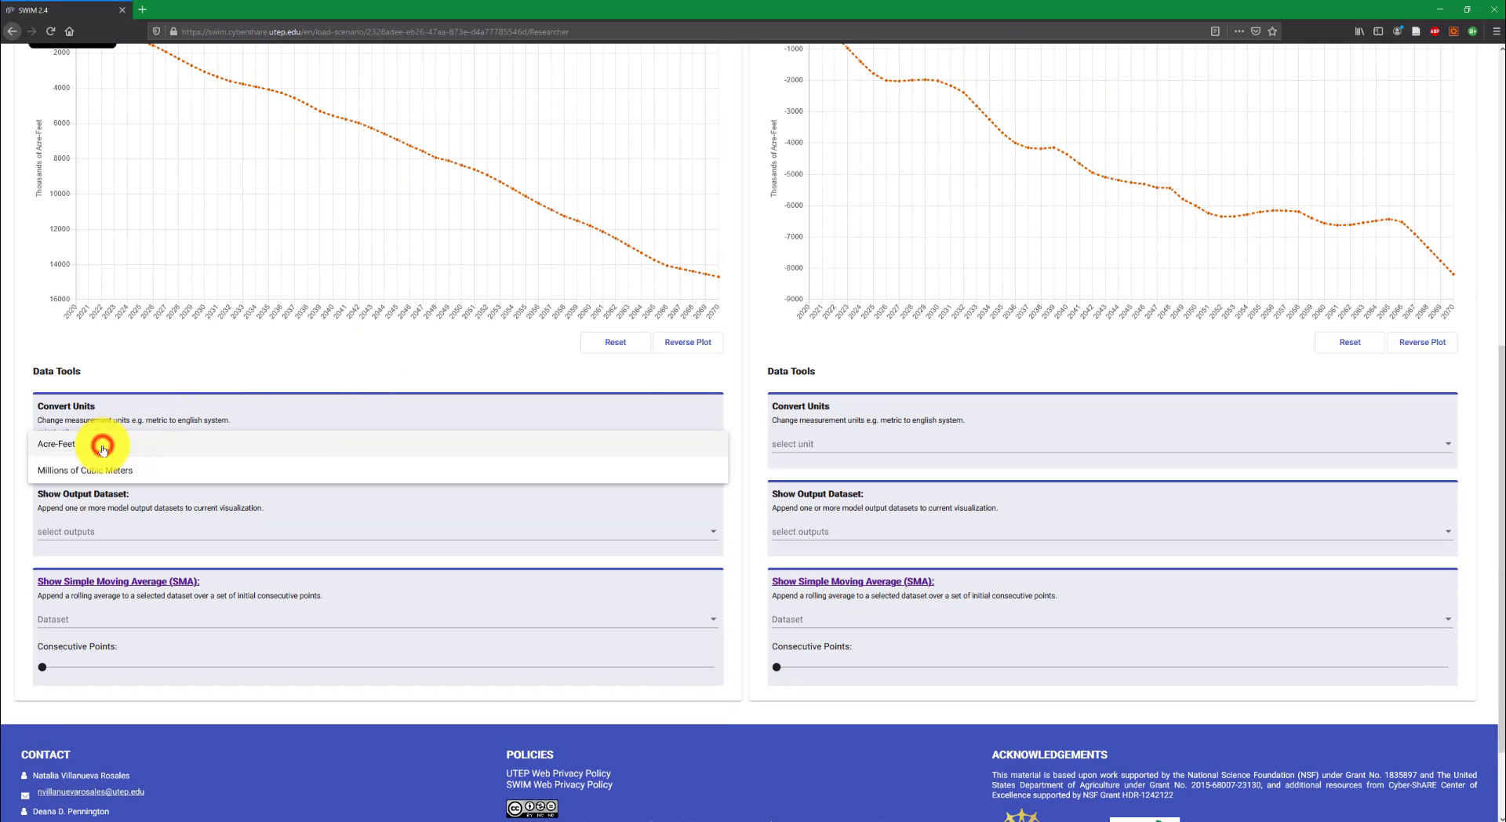
left_click(267, 327)
scroll(271, 327, "down", 2)
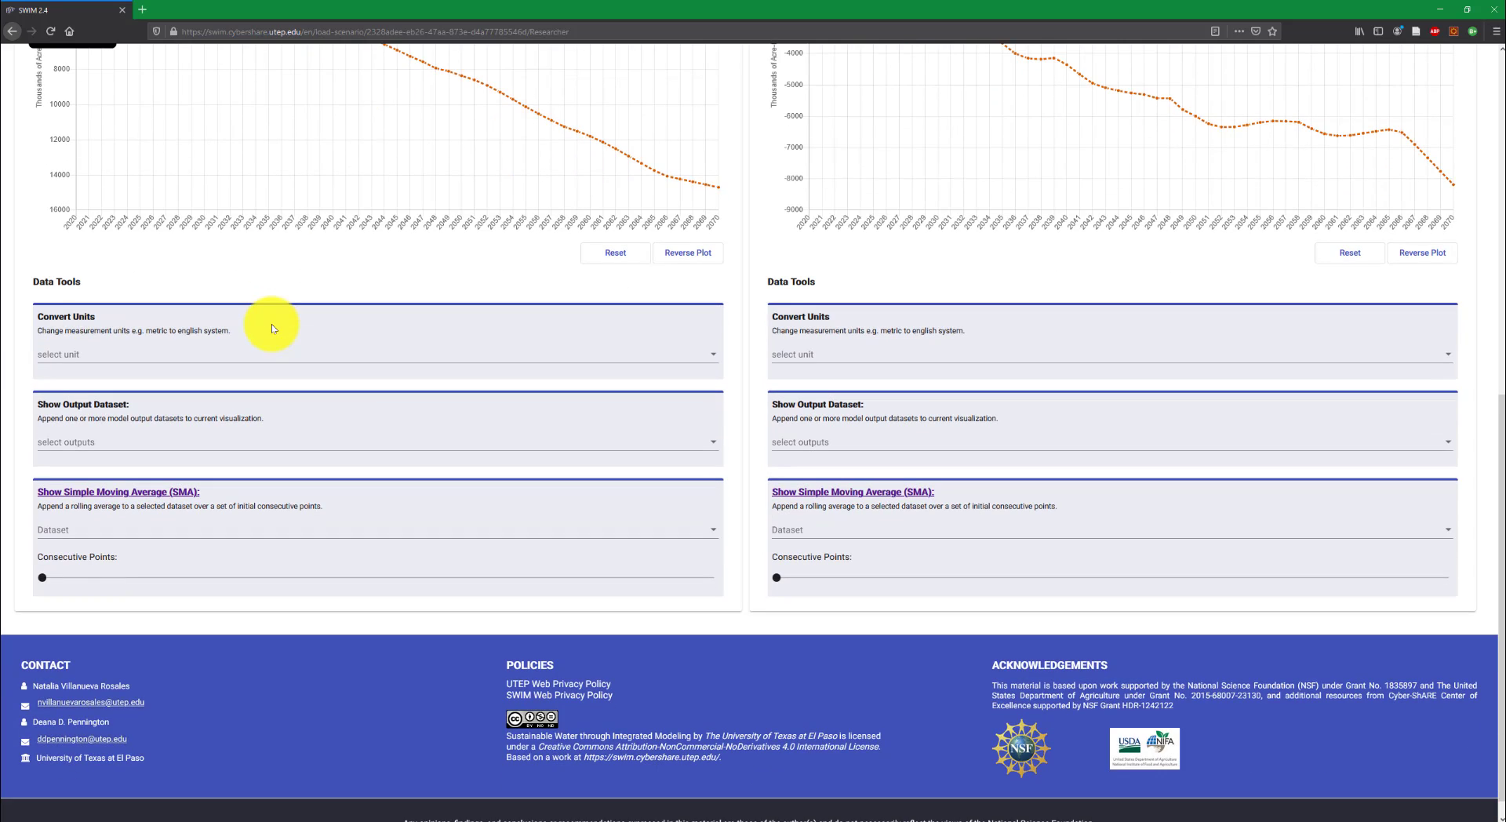
scroll(210, 450, "up", 1)
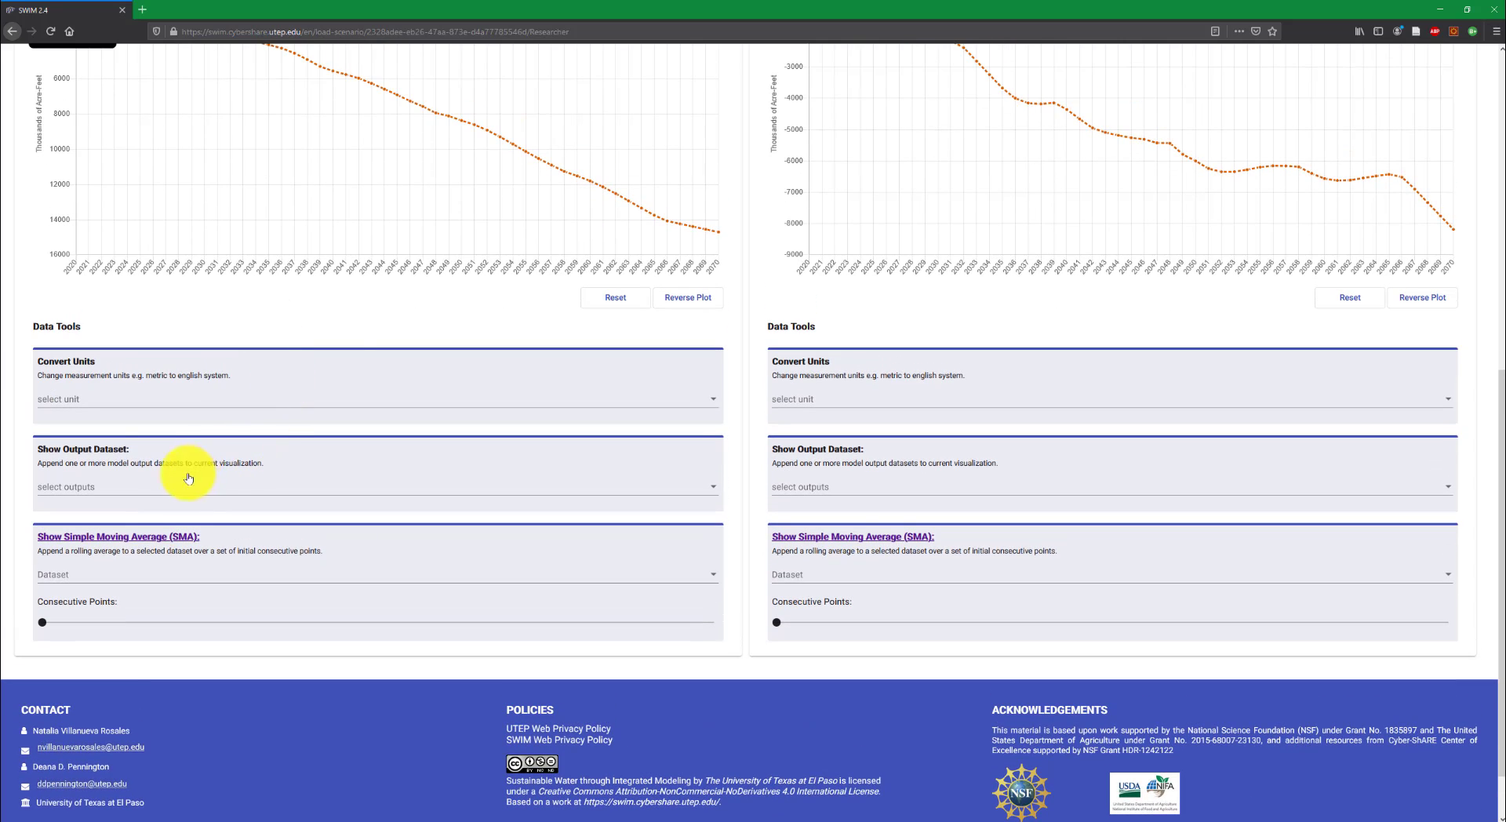
scroll(336, 336, "down", 1)
scroll(454, 377, "up", 6)
scroll(235, 439, "down", 4)
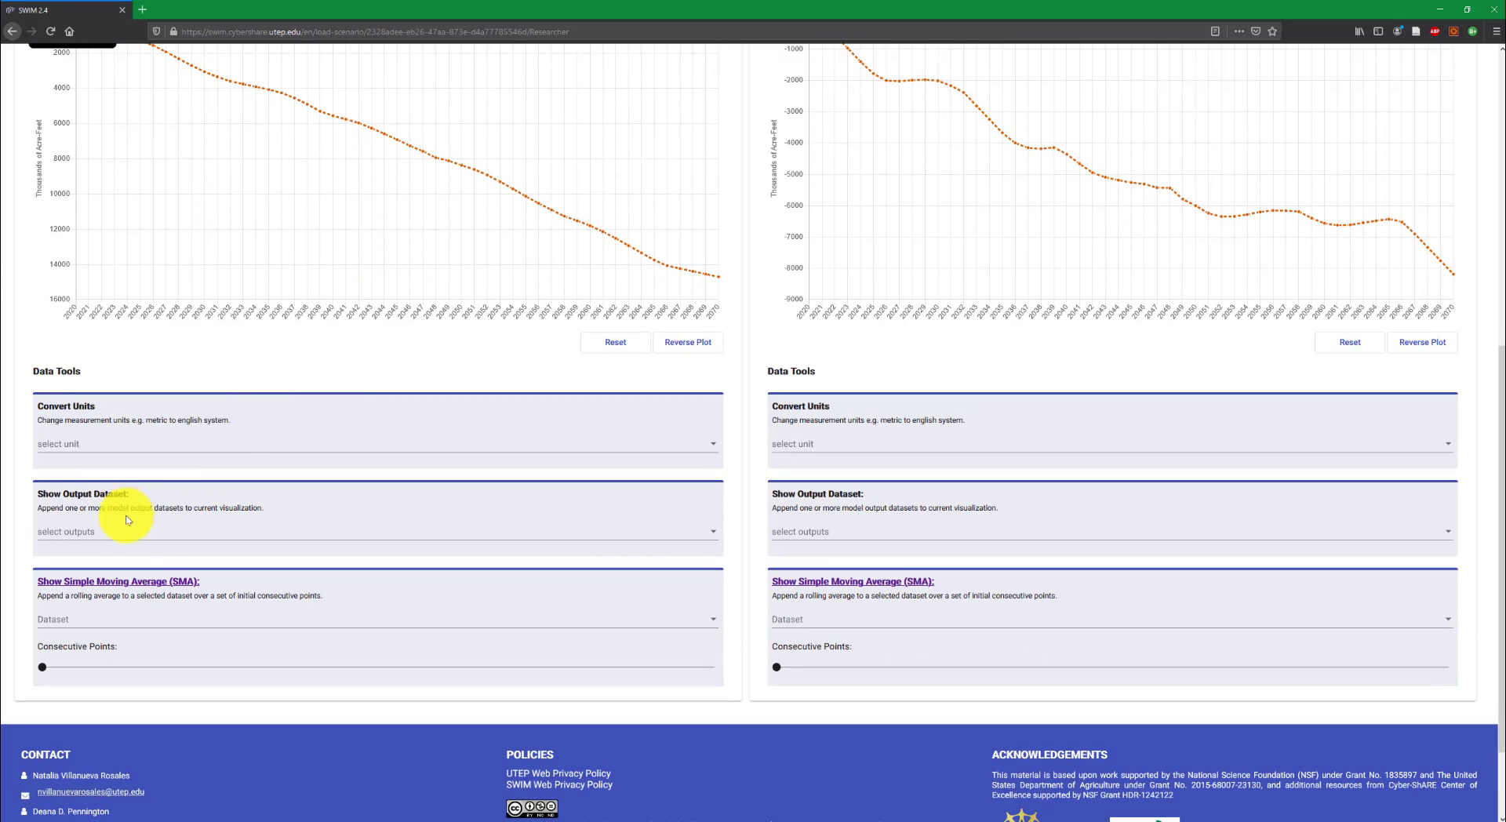
scroll(322, 490, "up", 2)
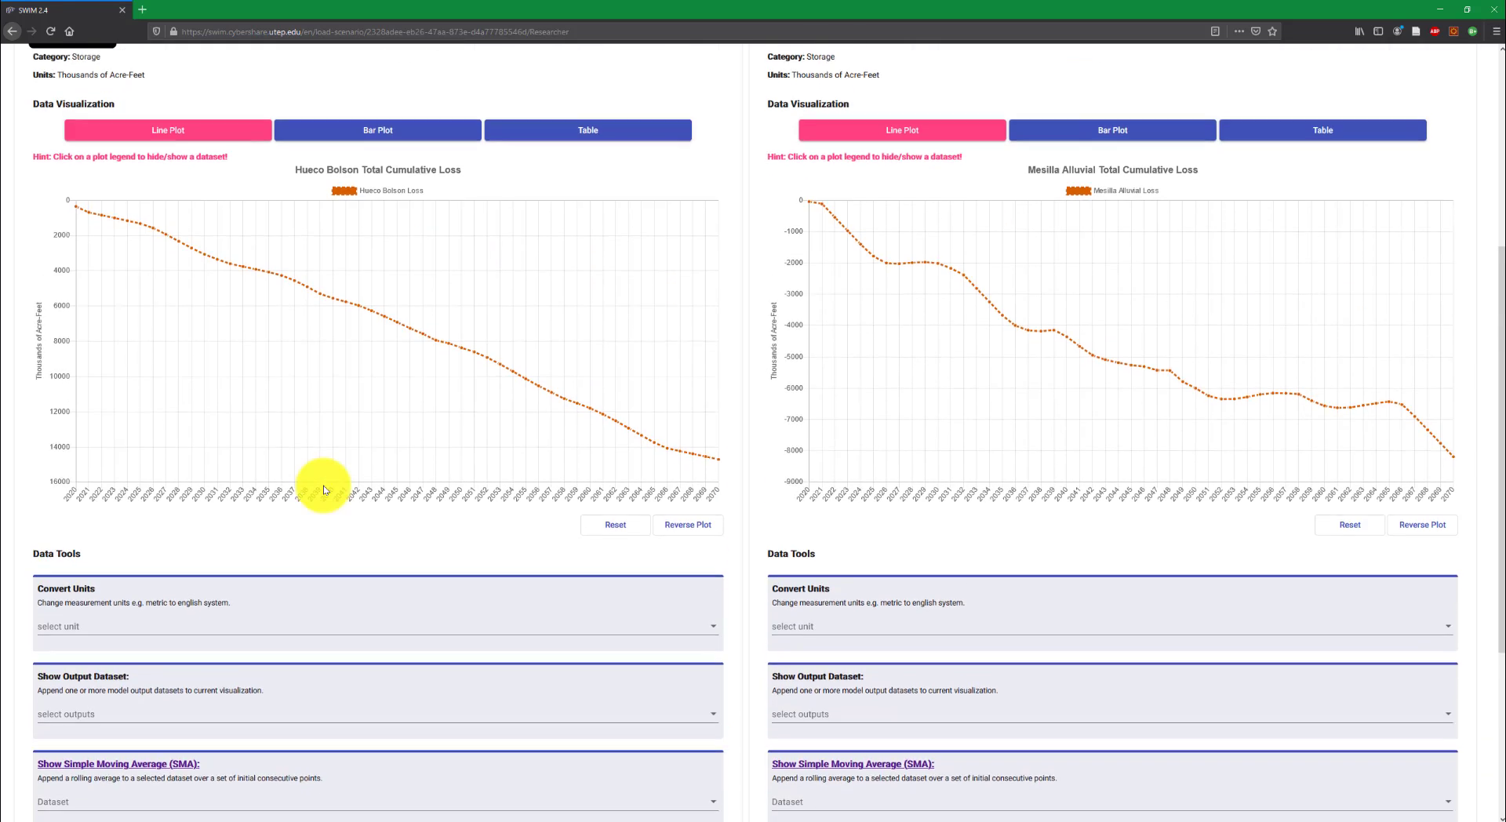
Append the Hueco Bolson Urban Cumulative Loss and Hueco Bolson Agricultural Cumulative Loss output datasets to the Hueco Bolson plot
left_click(152, 622)
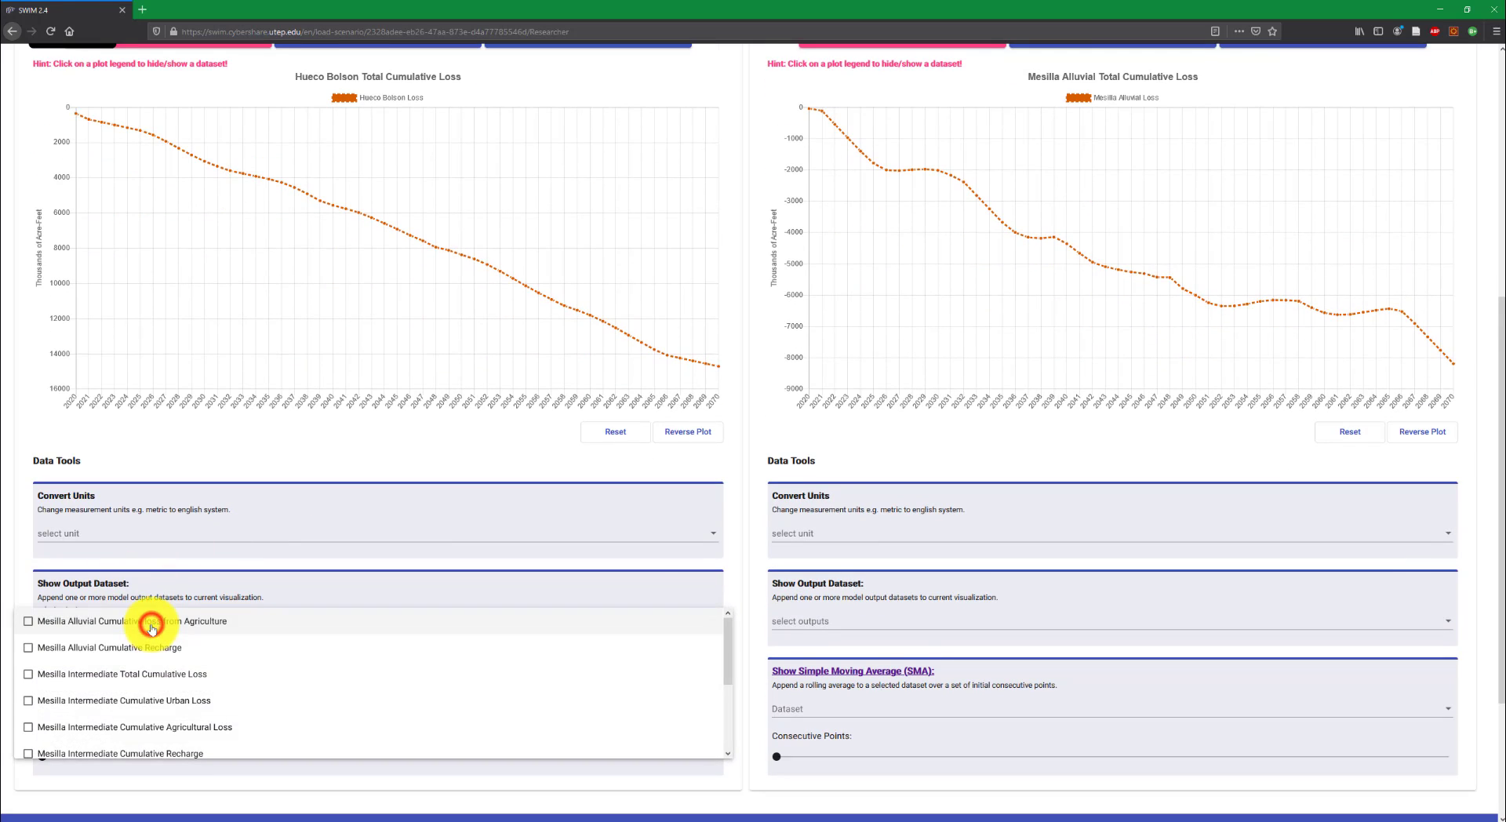
scroll(157, 675, "down", 3)
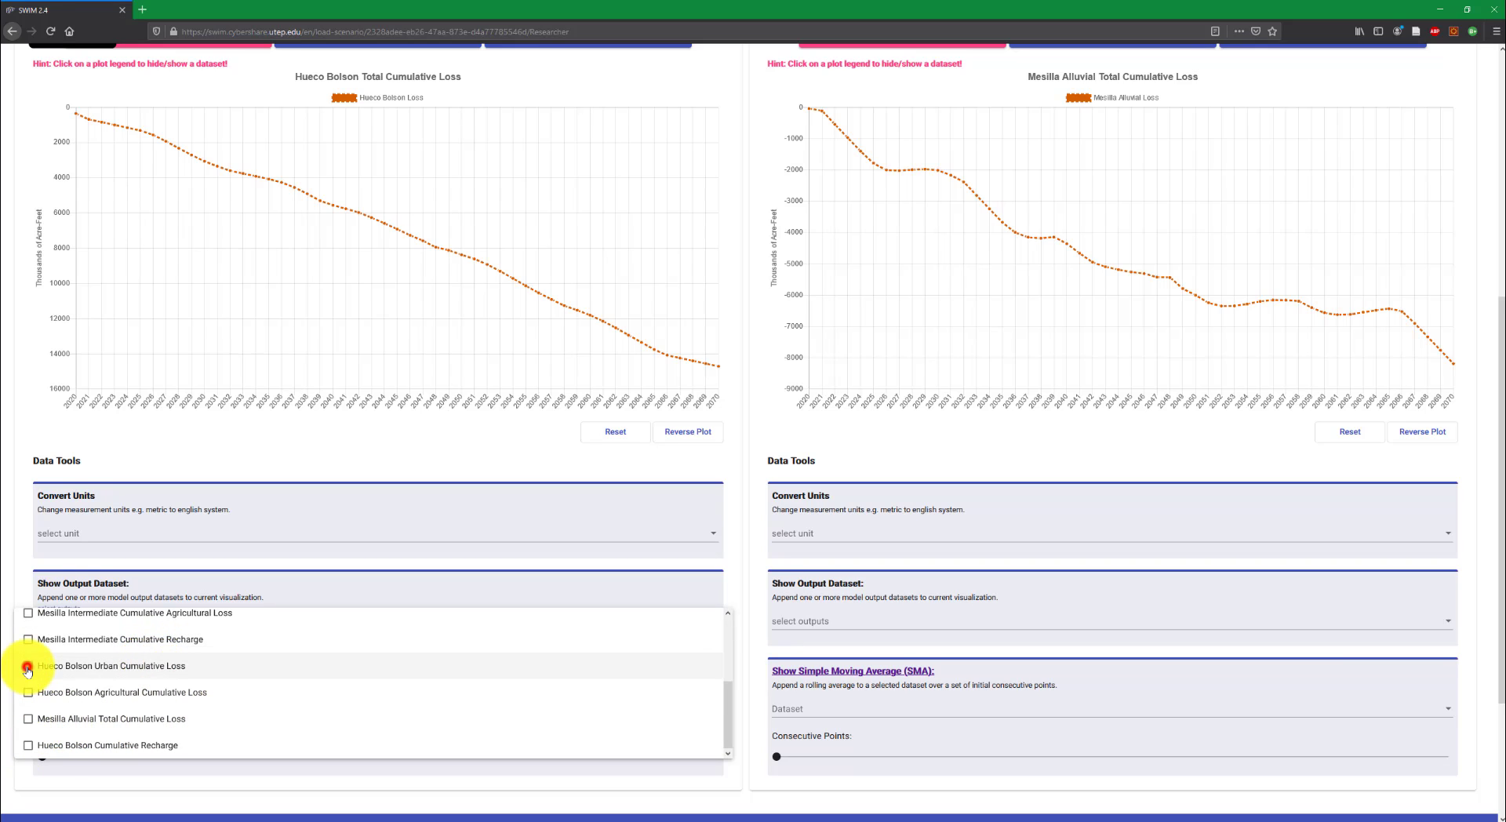
left_click(28, 668)
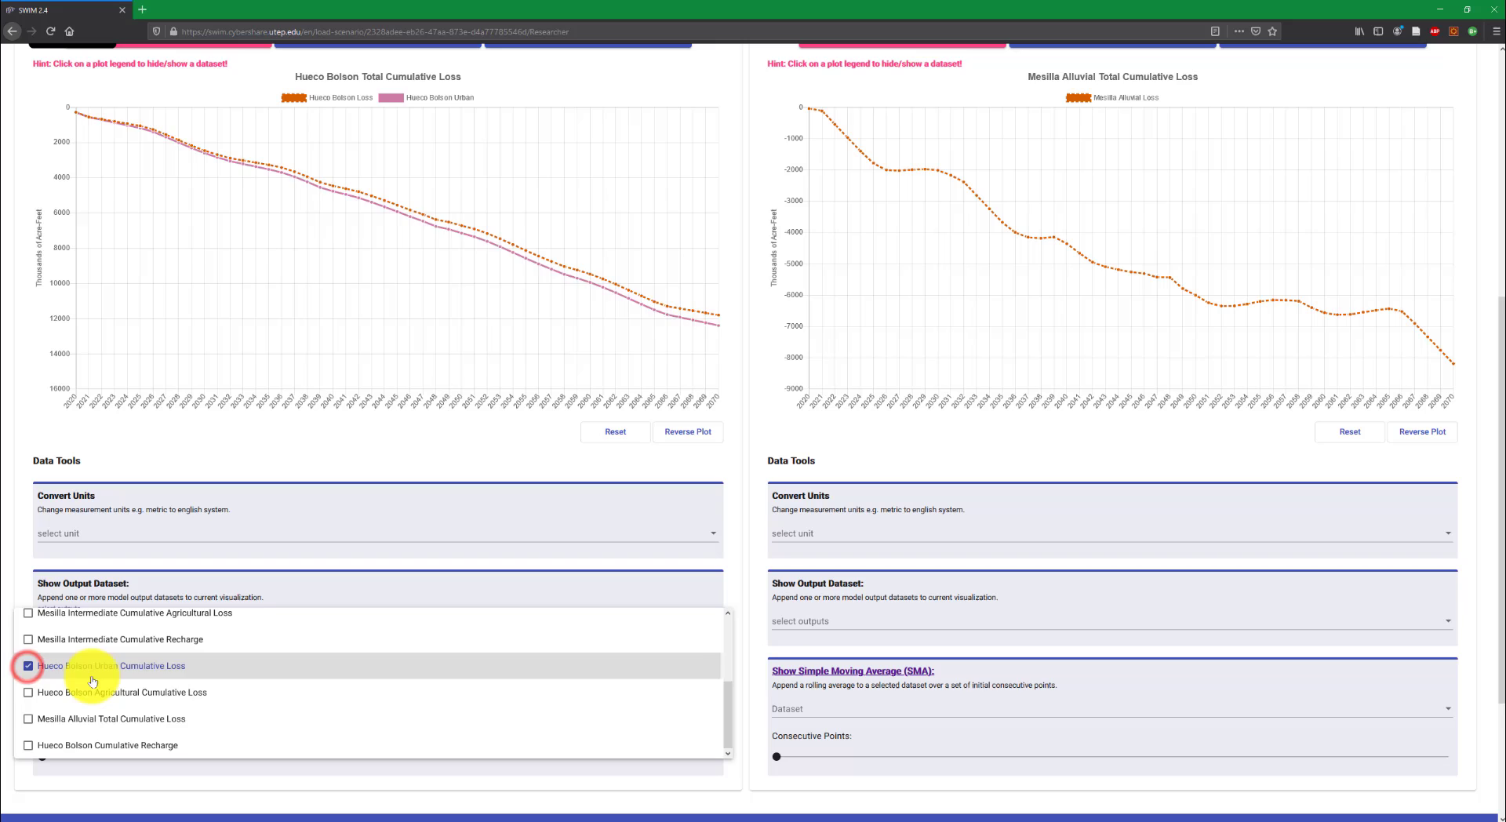
left_click(28, 693)
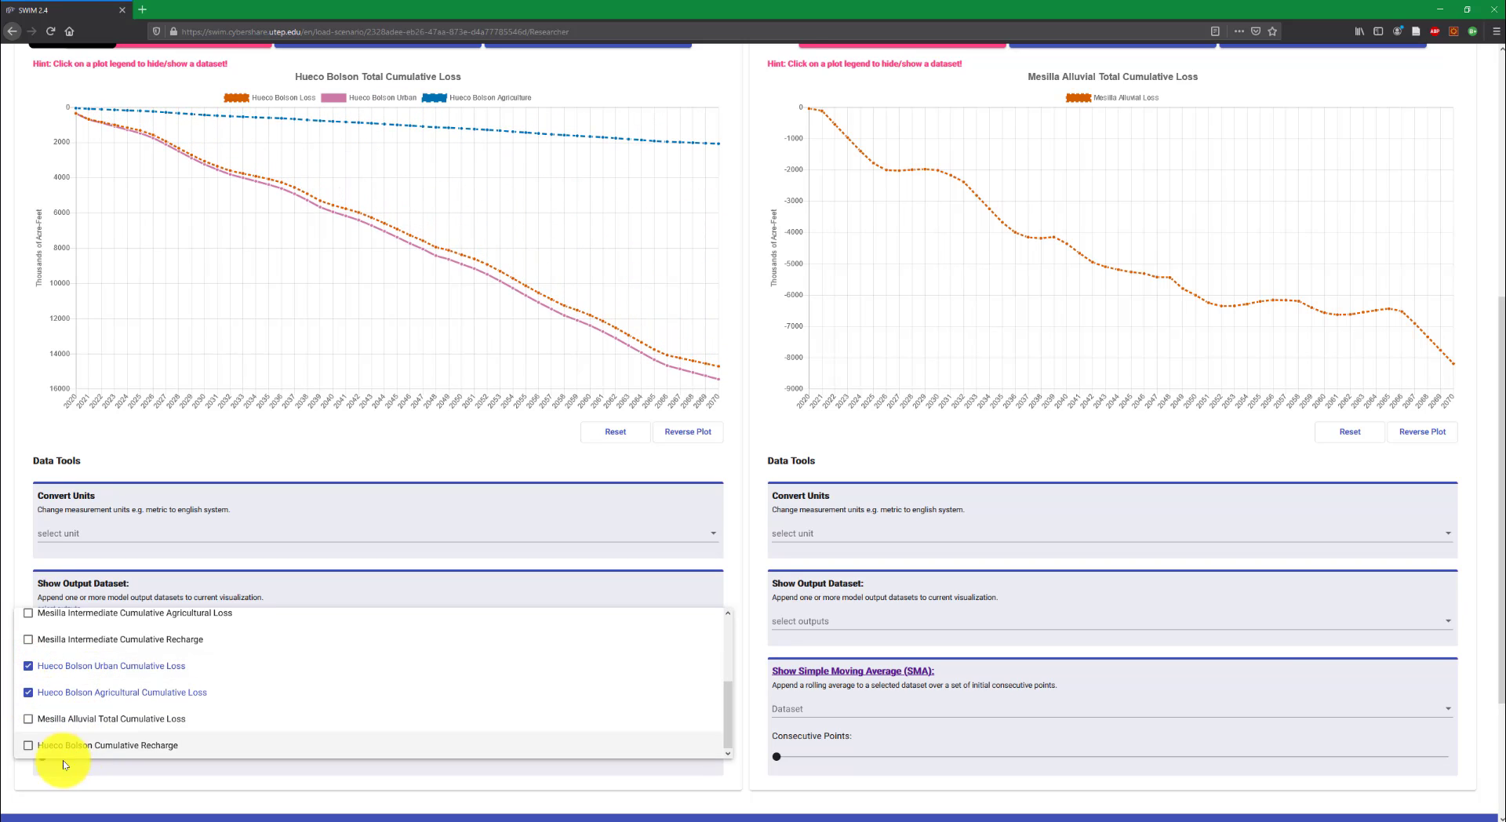
Append the Hueco Bolson Cumulative Recharge output dataset to the Hueco Bolson plot and review the resulting lines
left_click(27, 747)
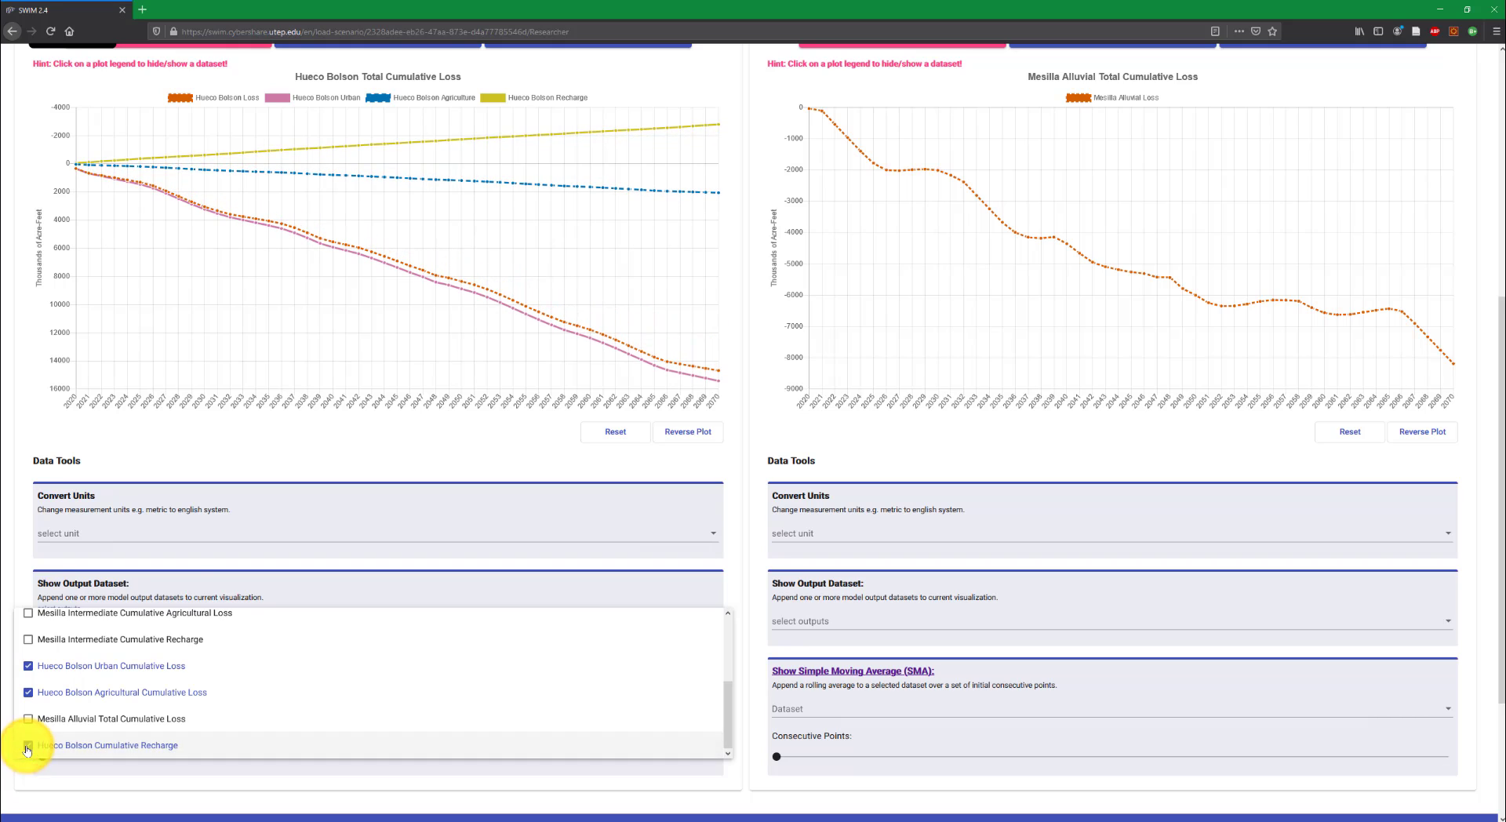
left_click(384, 445)
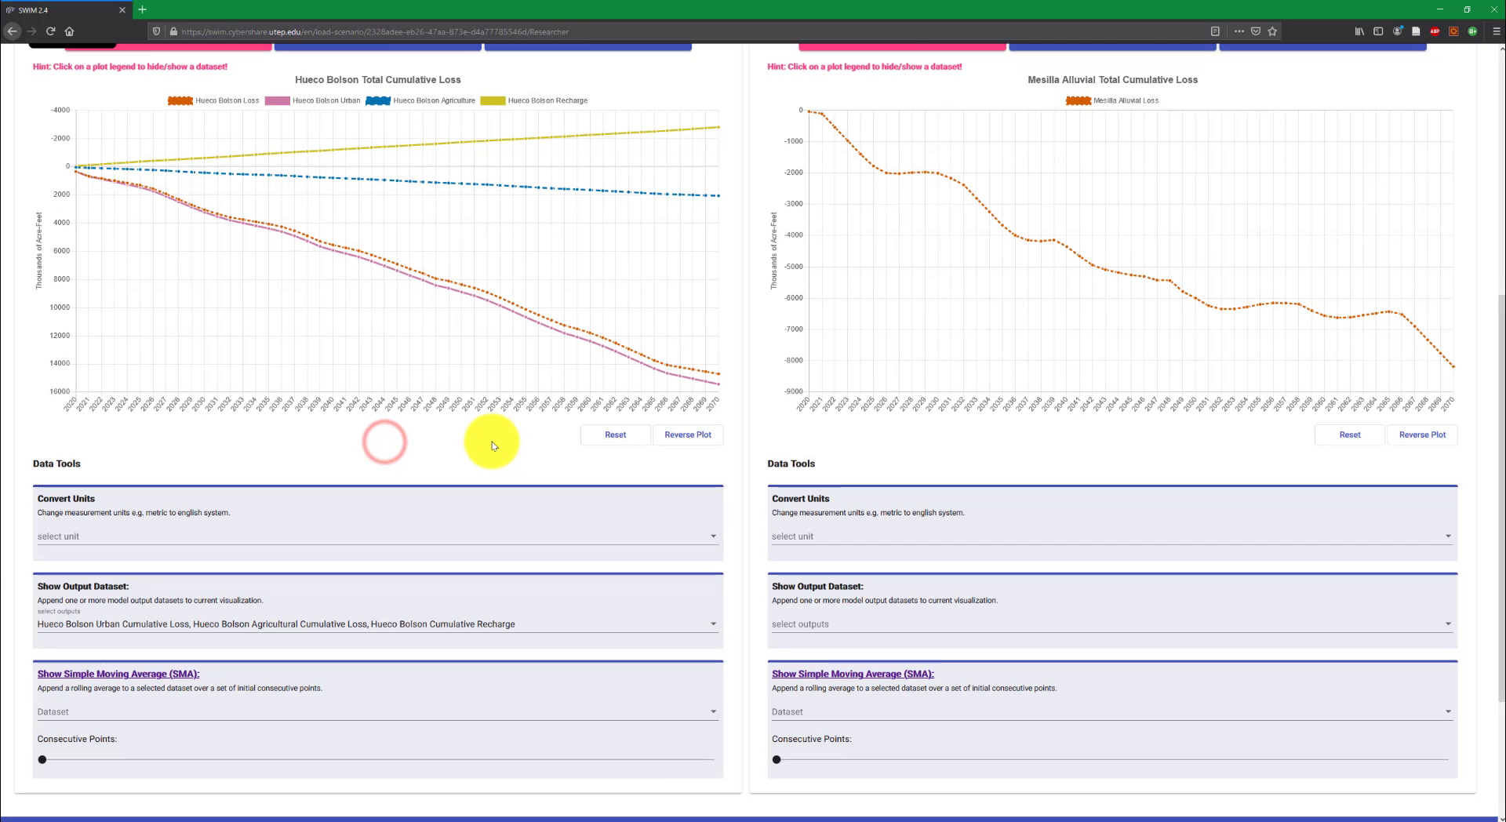
scroll(494, 440, "up", 3)
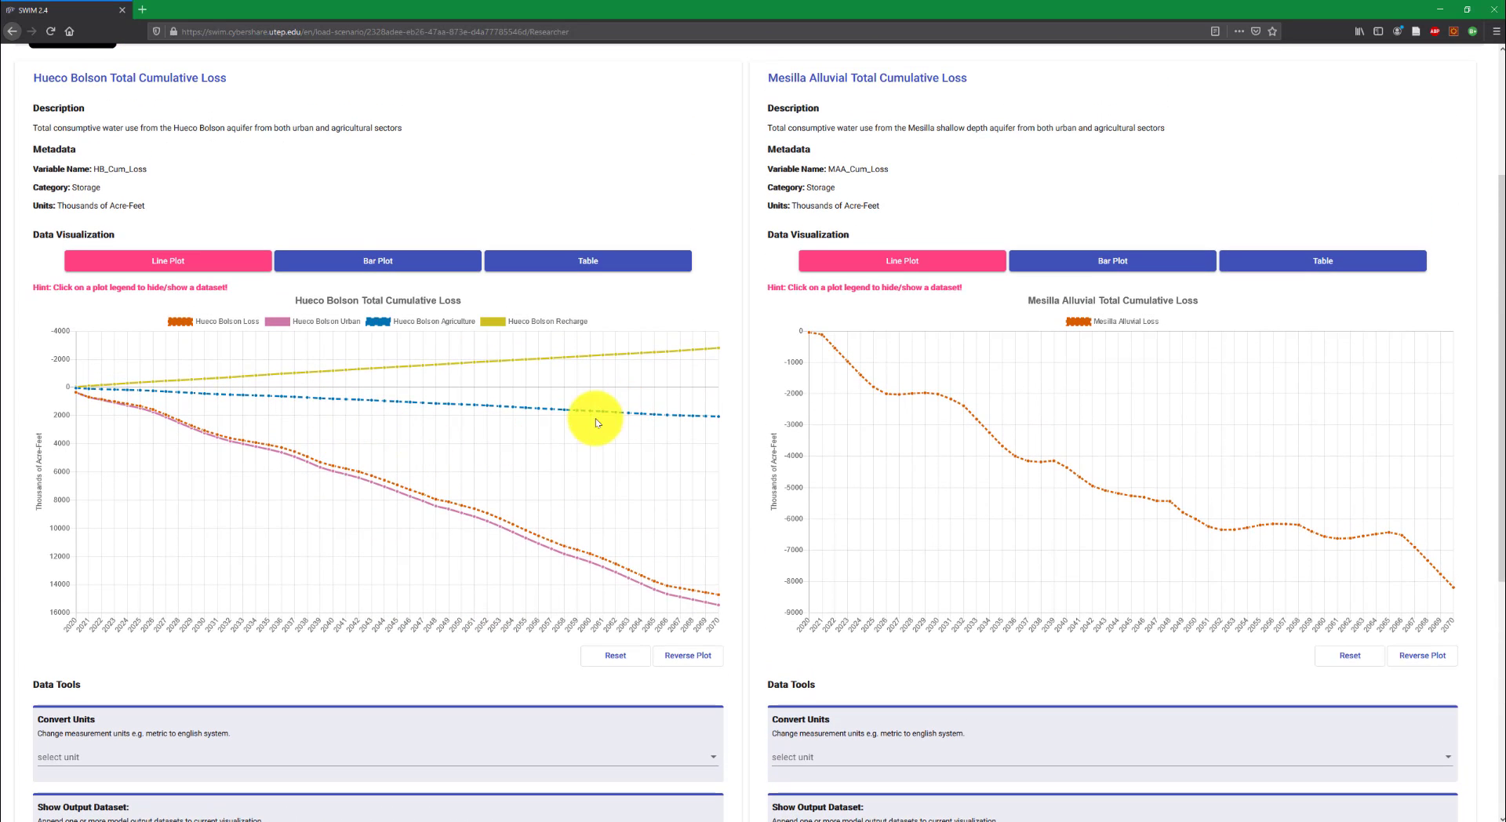
scroll(453, 460, "up", 1)
scroll(404, 467, "down", 1)
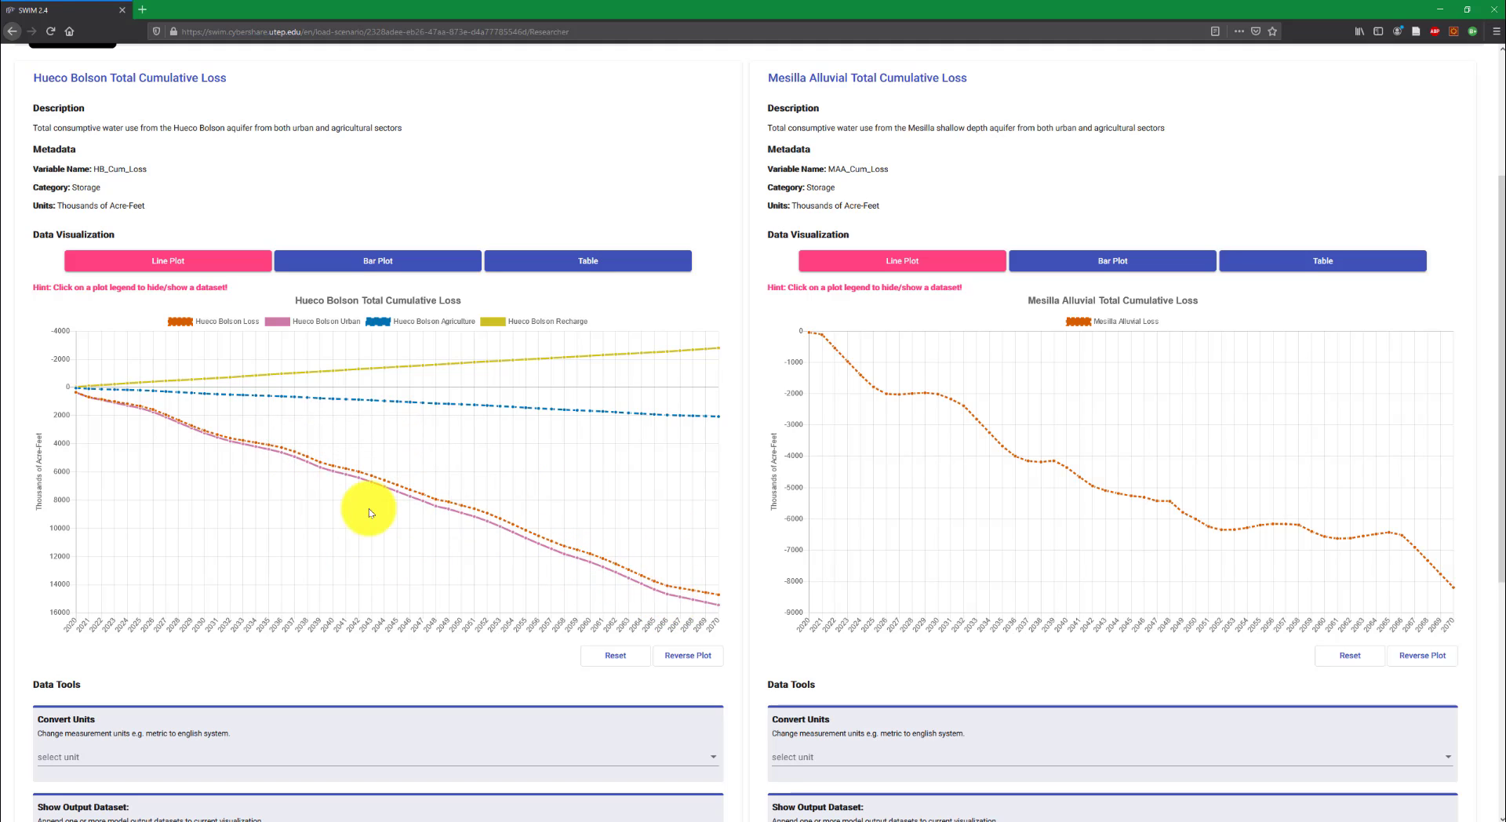
Reverse the vertical orientation of the Mesilla Alluvial Total Cumulative Loss plot
scroll(1265, 377, "up", 2)
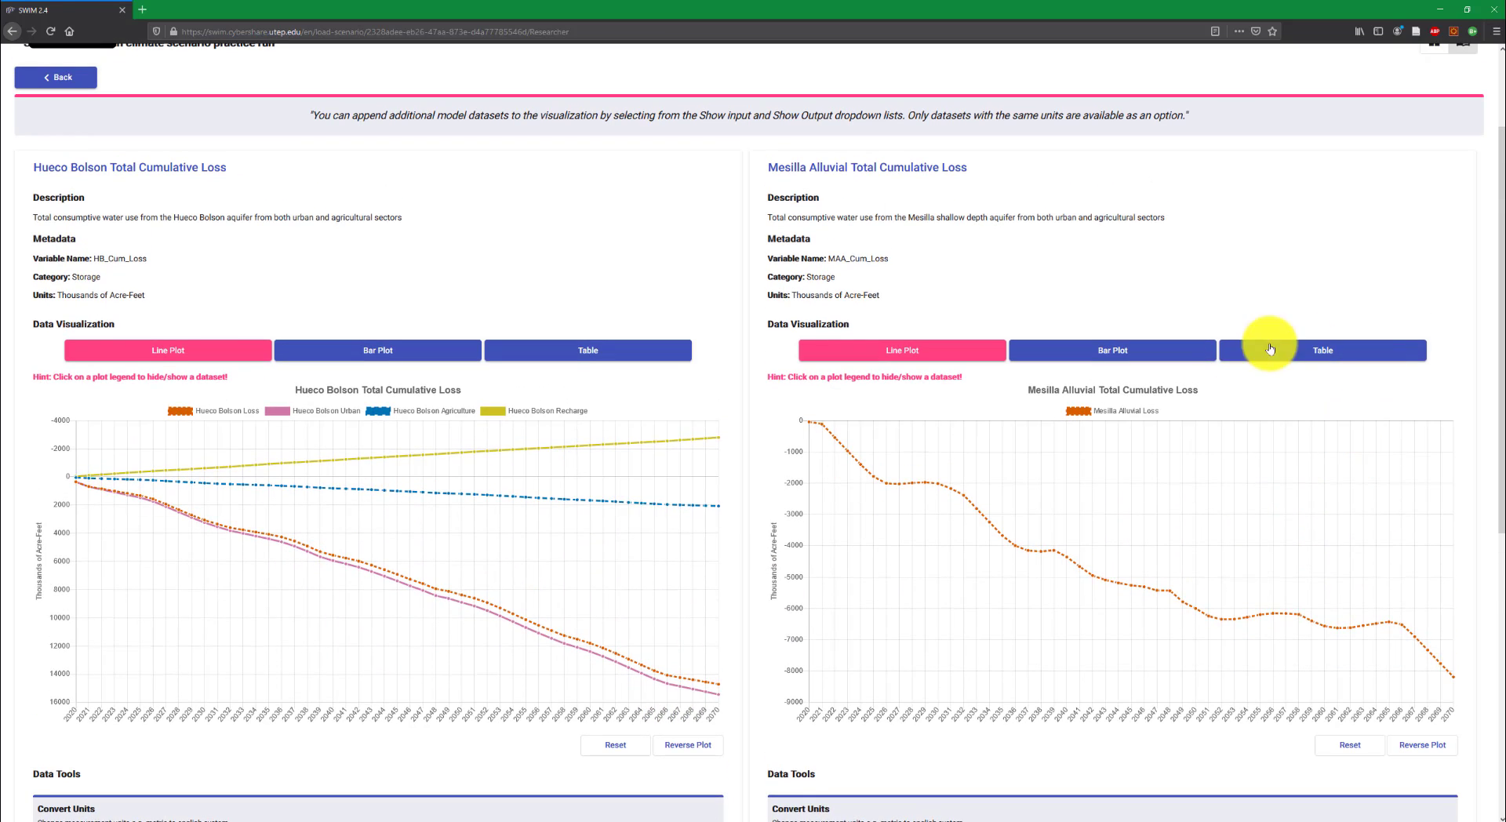
scroll(1268, 533, "down", 2)
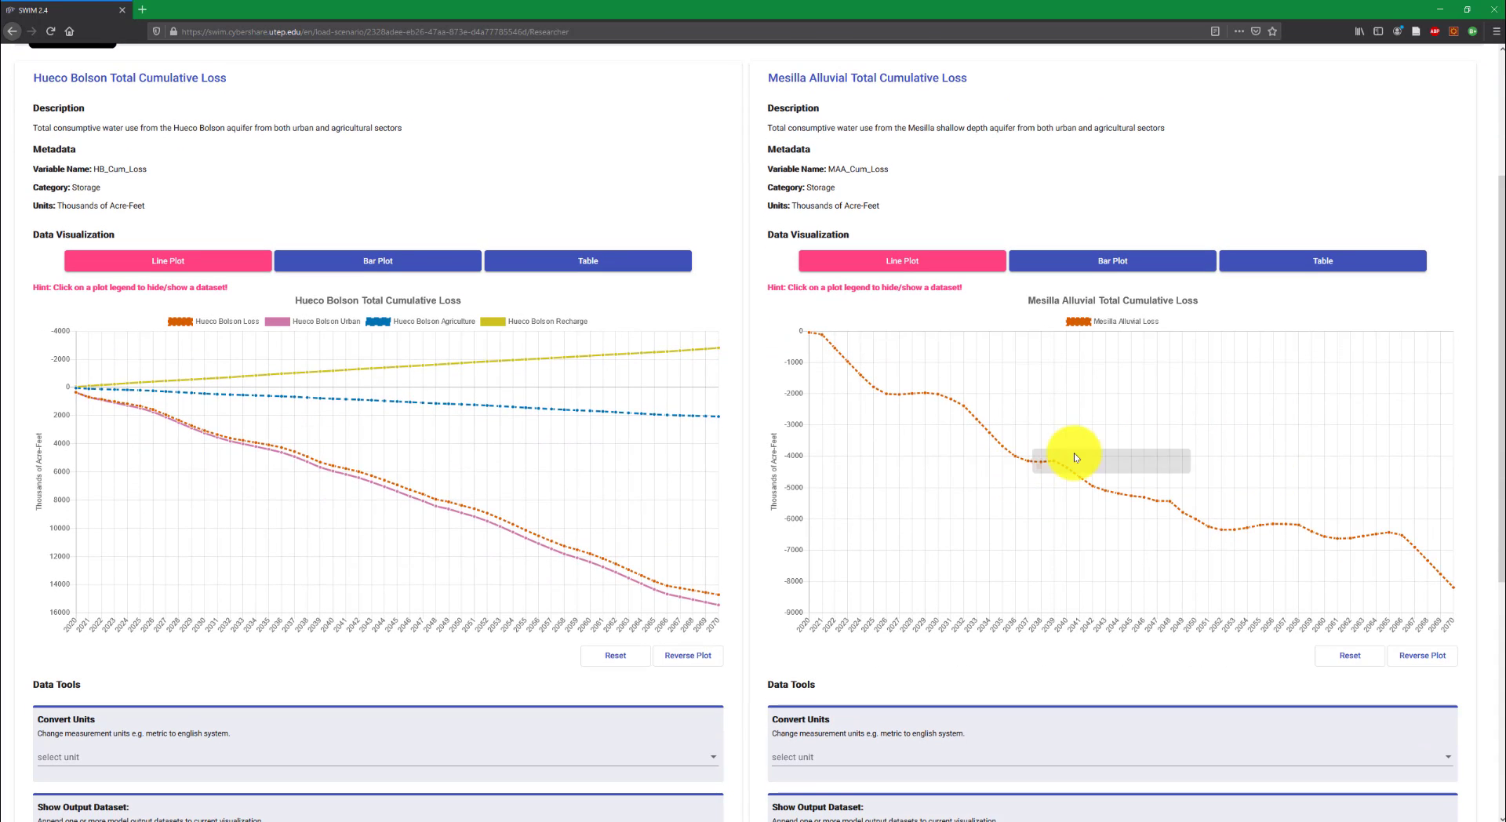
scroll(1058, 443, "down", 1)
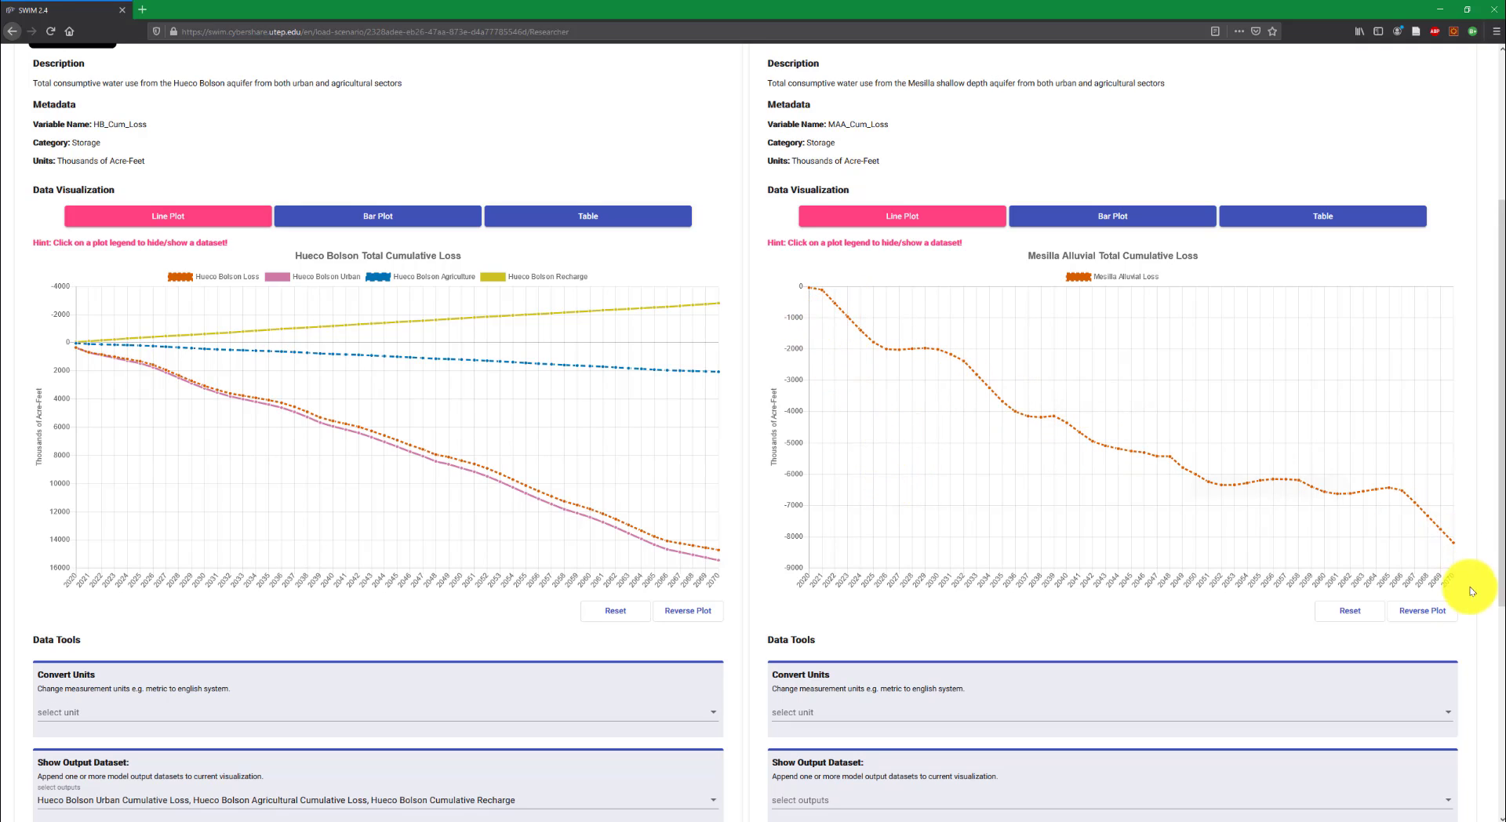
left_click(1426, 615)
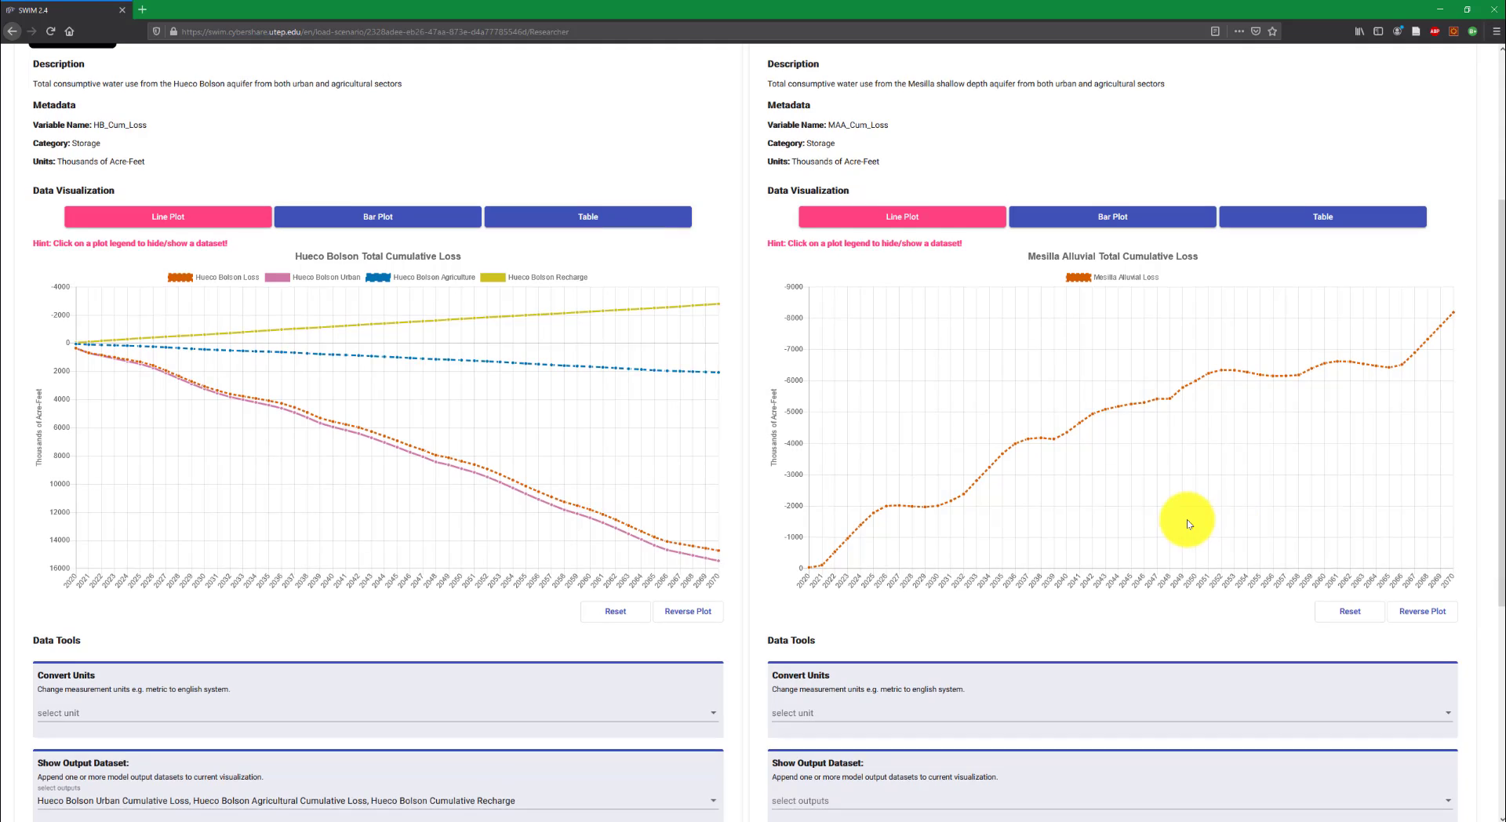
scroll(1191, 518, "up", 1)
Append the Mesilla Alluvial Cumulative loss from Agriculture and Mesilla Alluvial Cumulative Recharge output datasets to the Mesilla Alluvial plot
scroll(1191, 506, "down", 3)
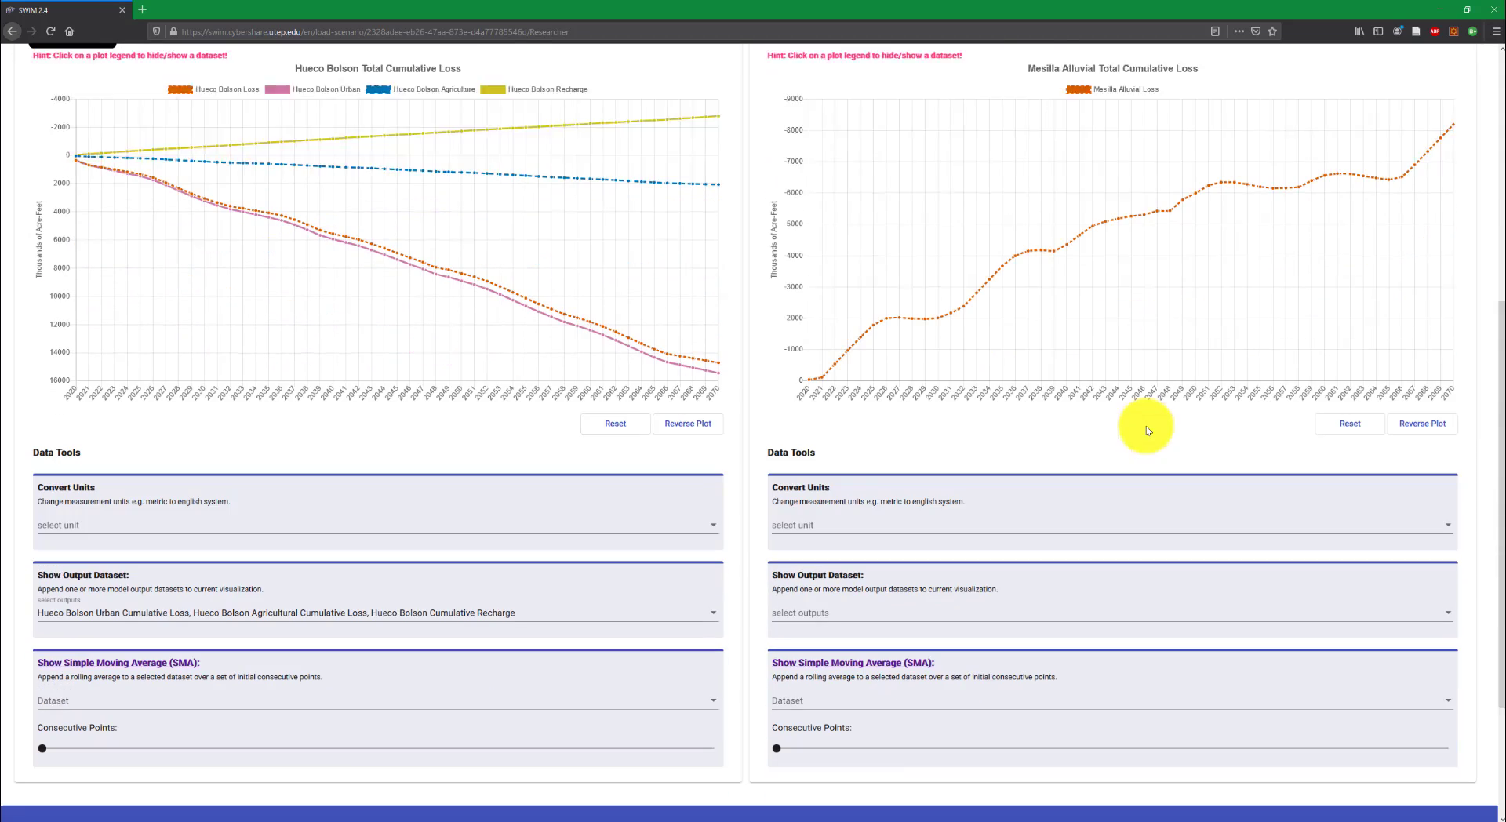
scroll(977, 494, "down", 2)
scroll(964, 518, "up", 1)
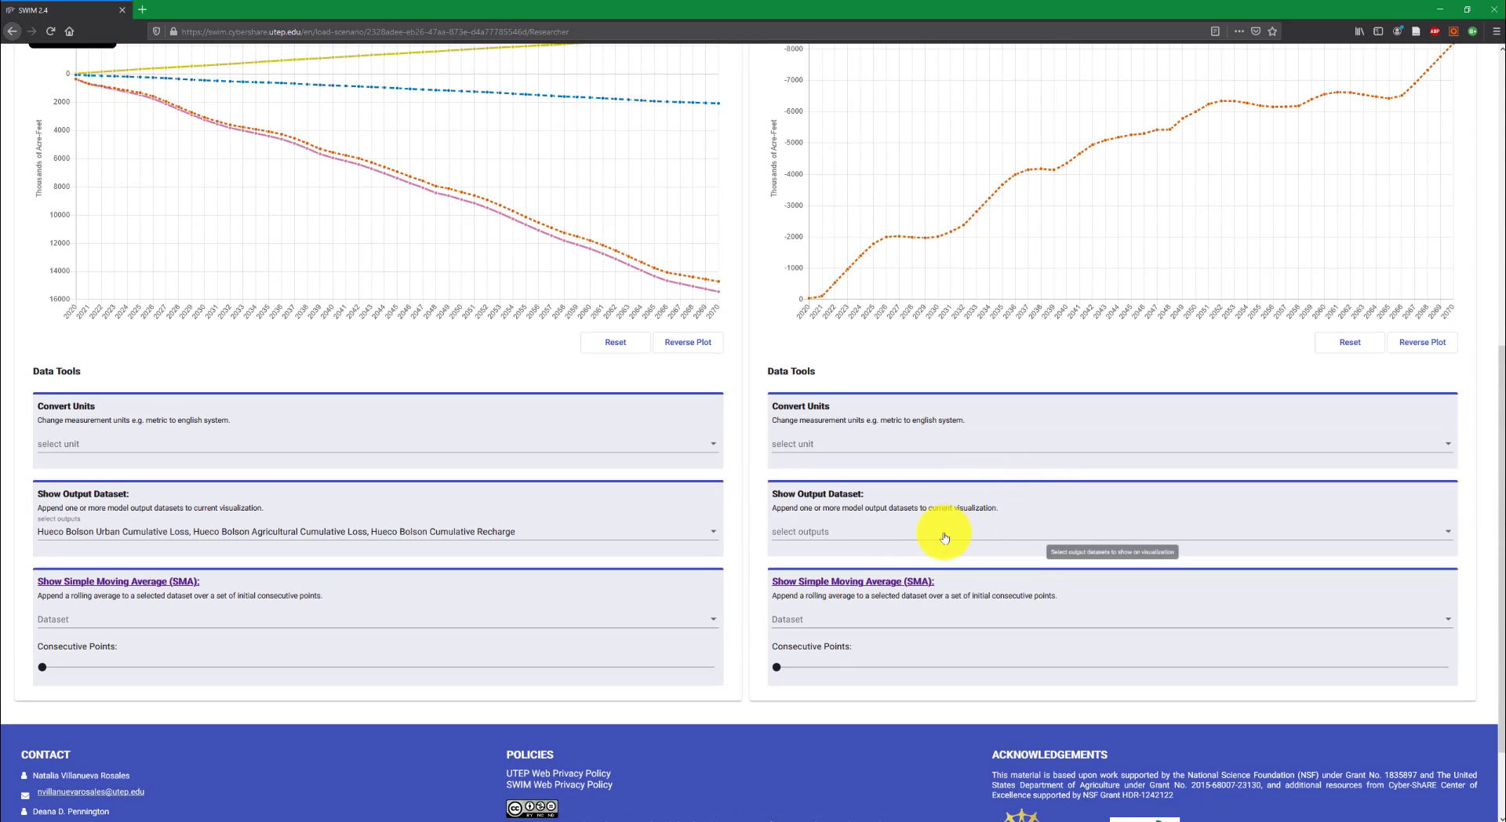
left_click(944, 538)
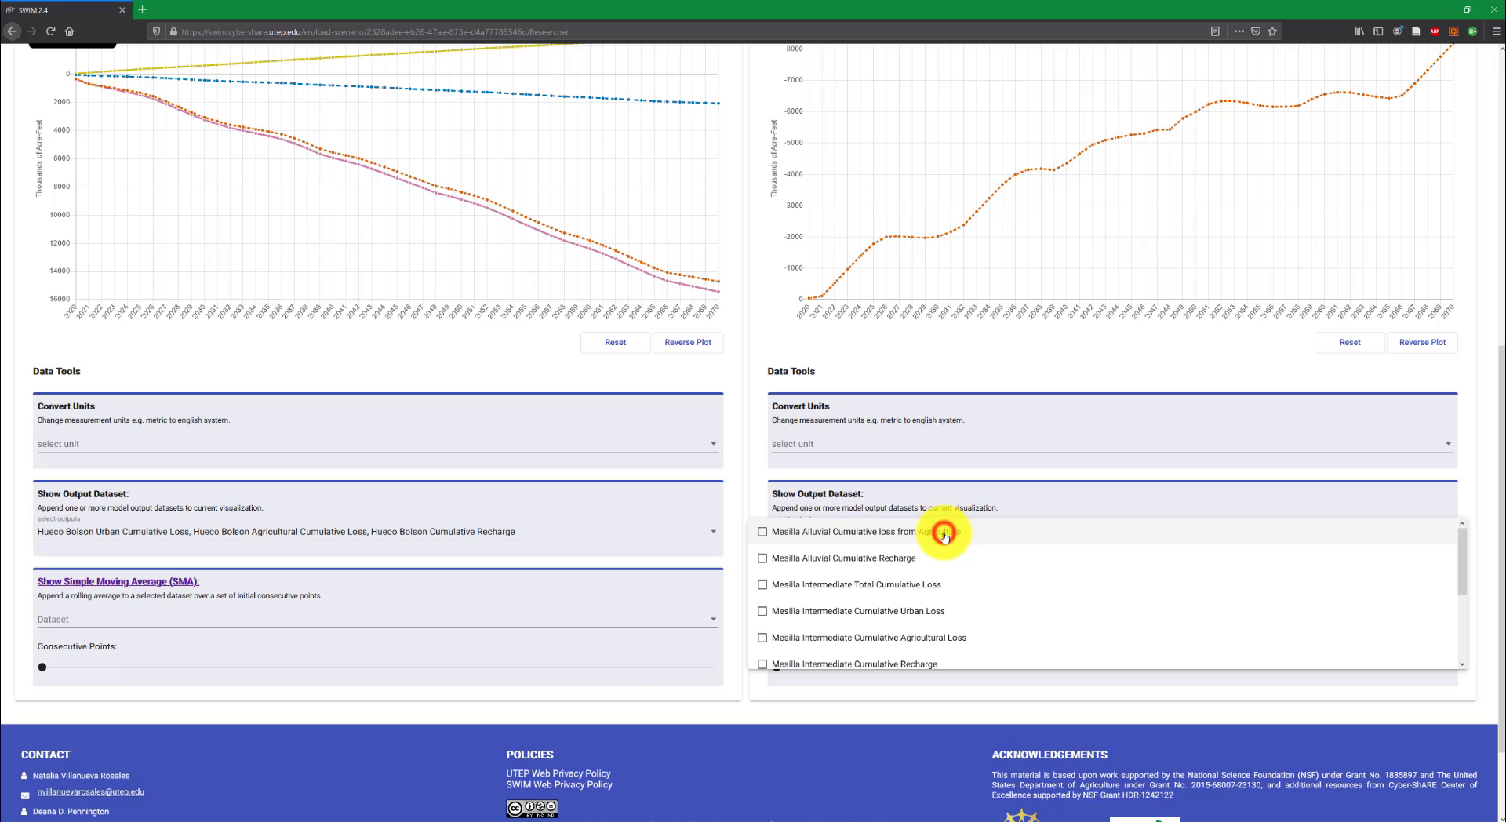
left_click(760, 535)
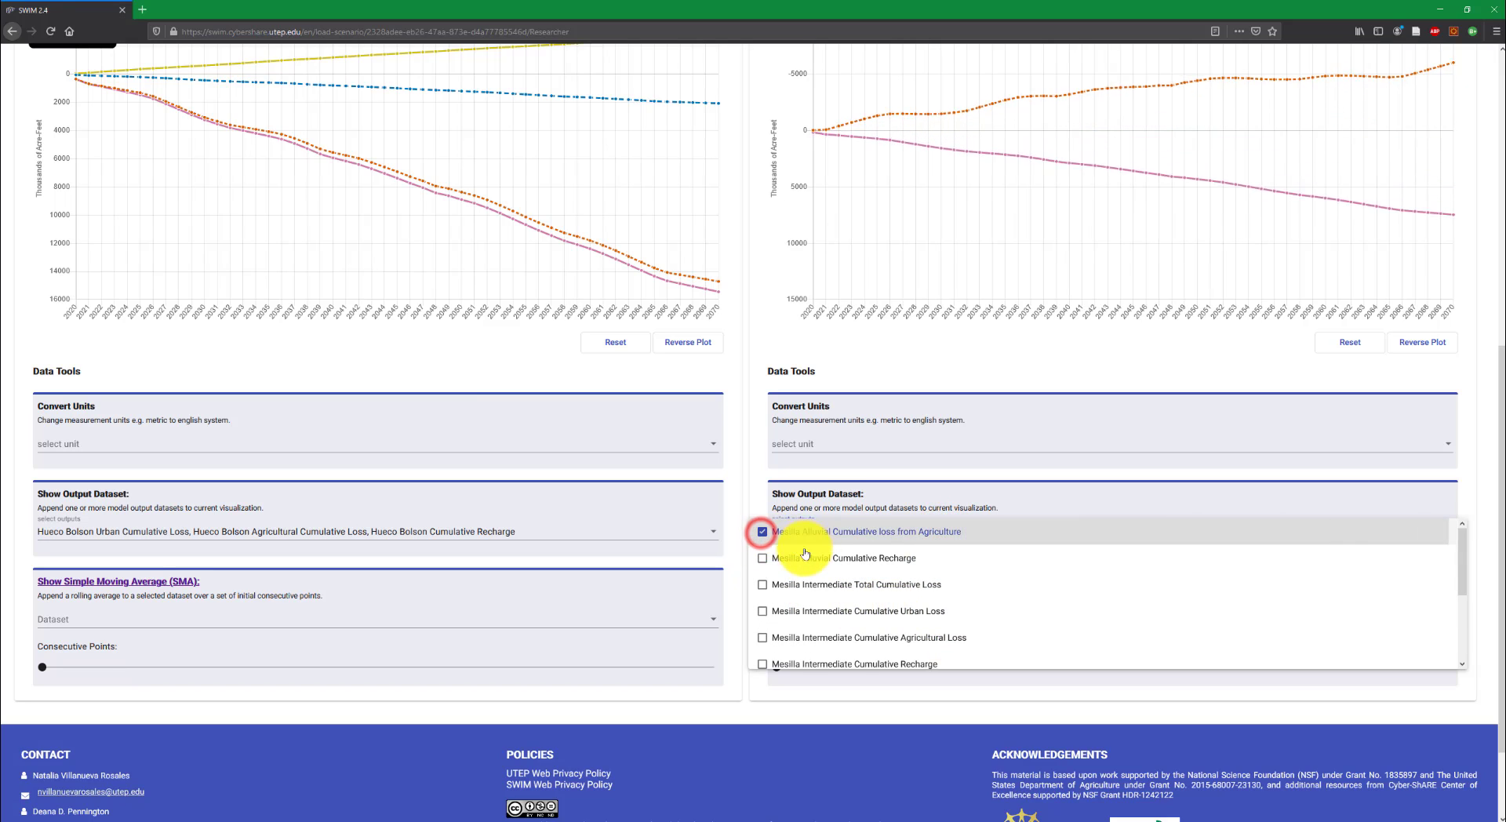
left_click(764, 562)
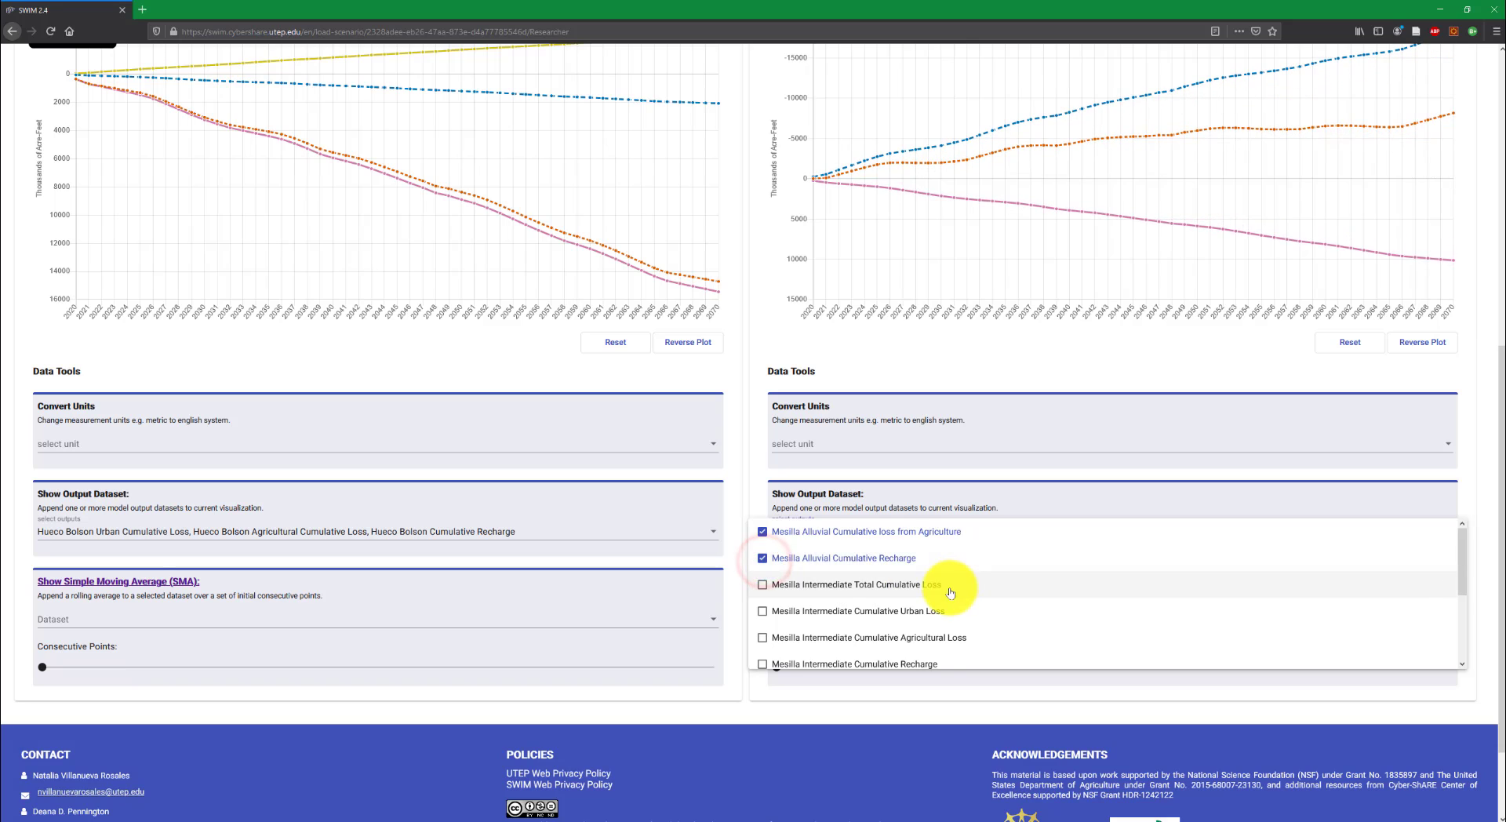
scroll(950, 594, "down", 3)
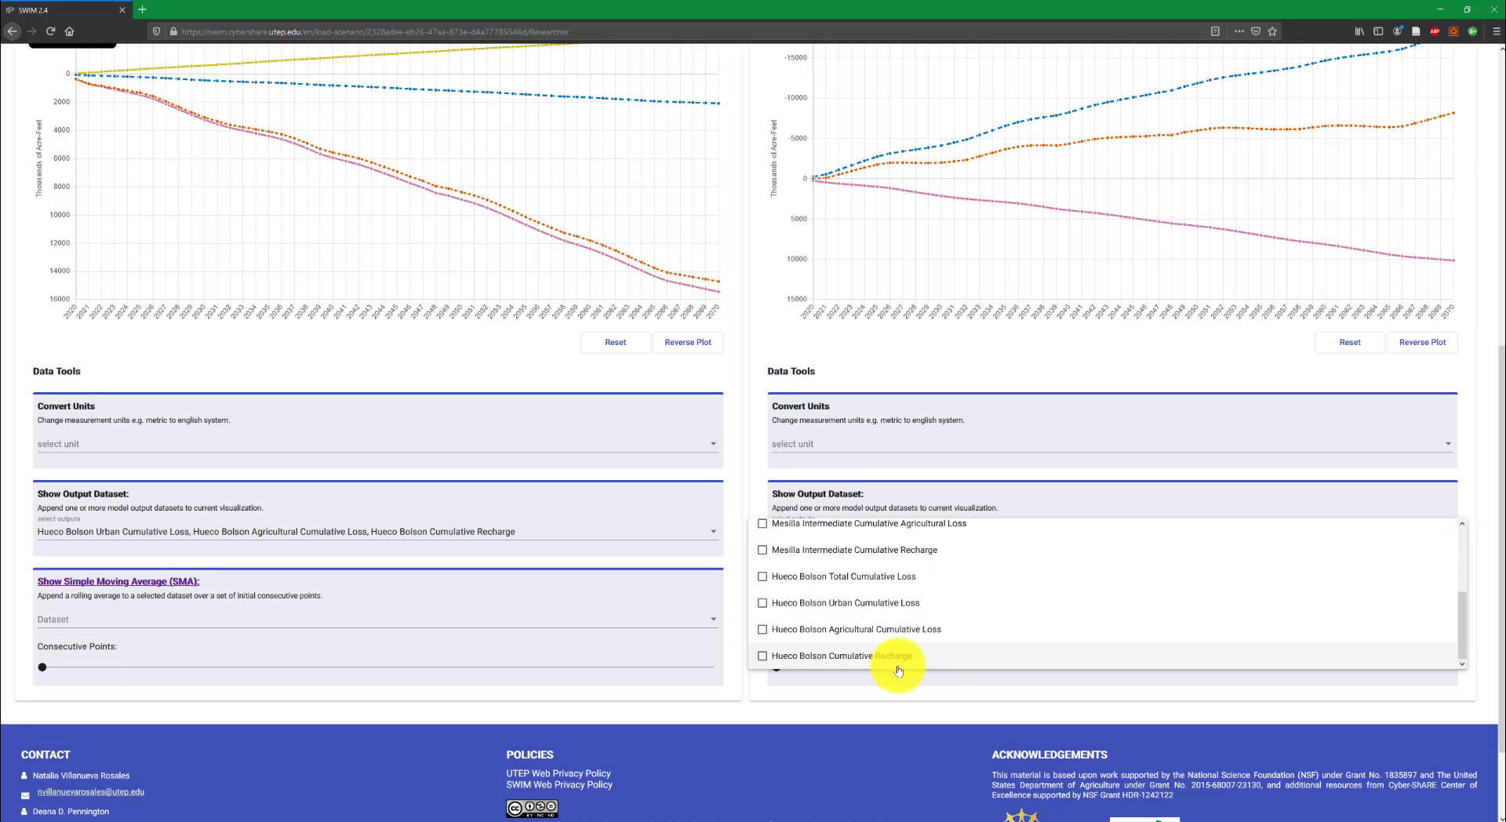
scroll(898, 665, "up", 3)
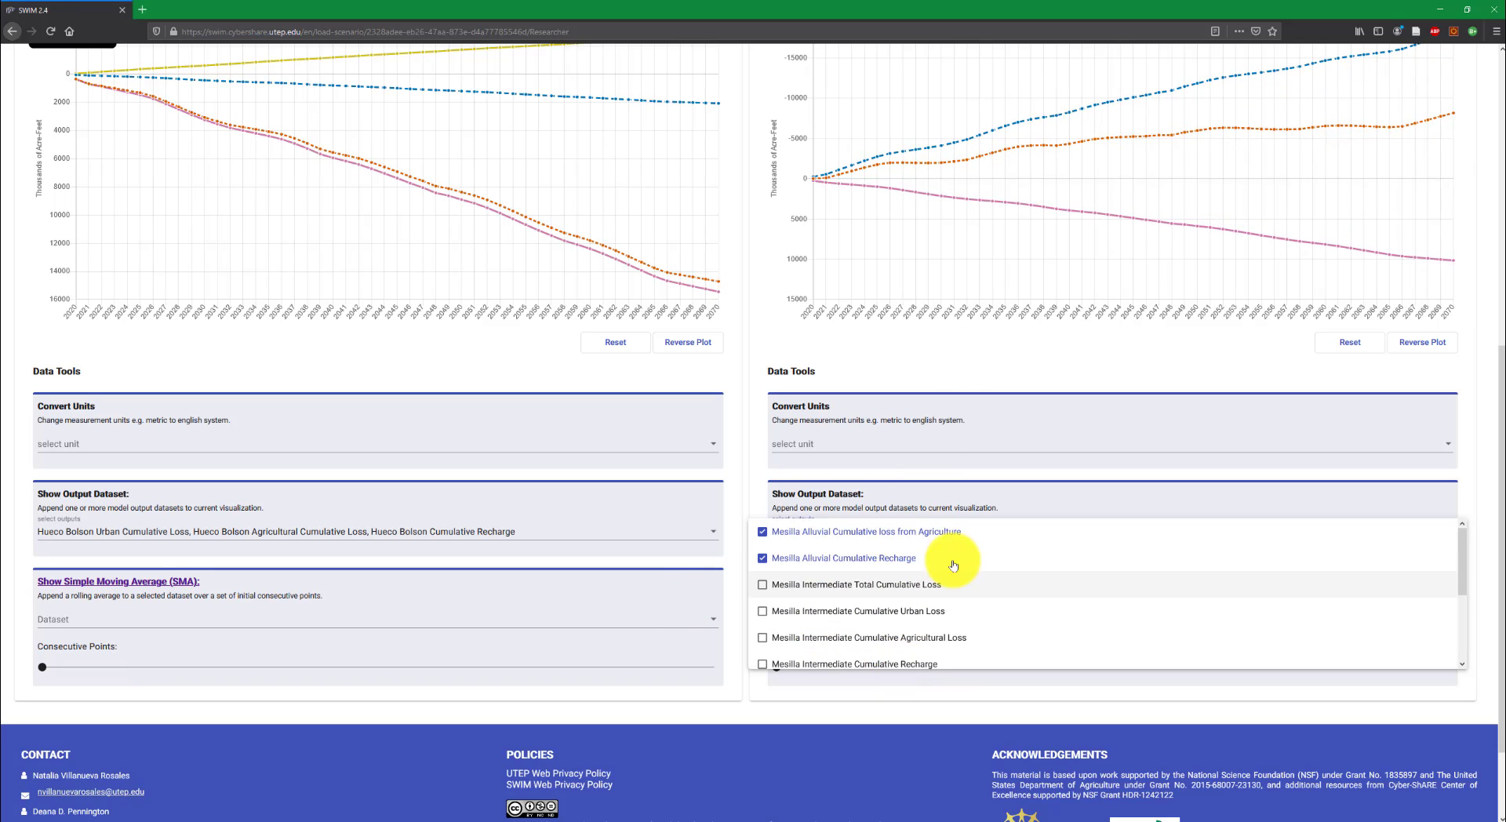
left_click(1040, 360)
Compare the loss, agriculture and recharge lines of the Hueco Bolson and Mesilla Alluvial plots
scroll(1114, 373, "up", 3)
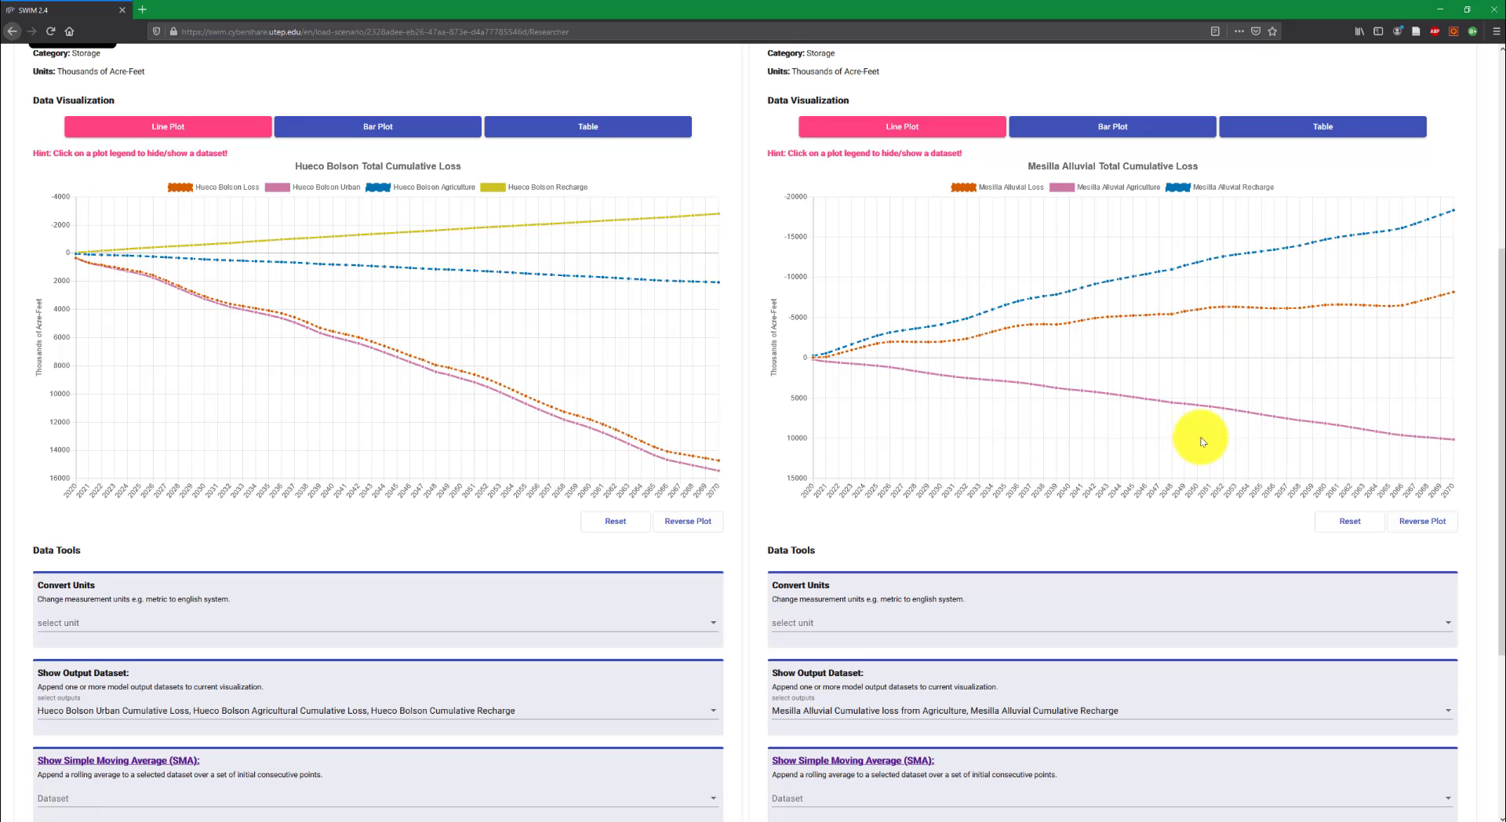
scroll(1281, 439, "up", 3)
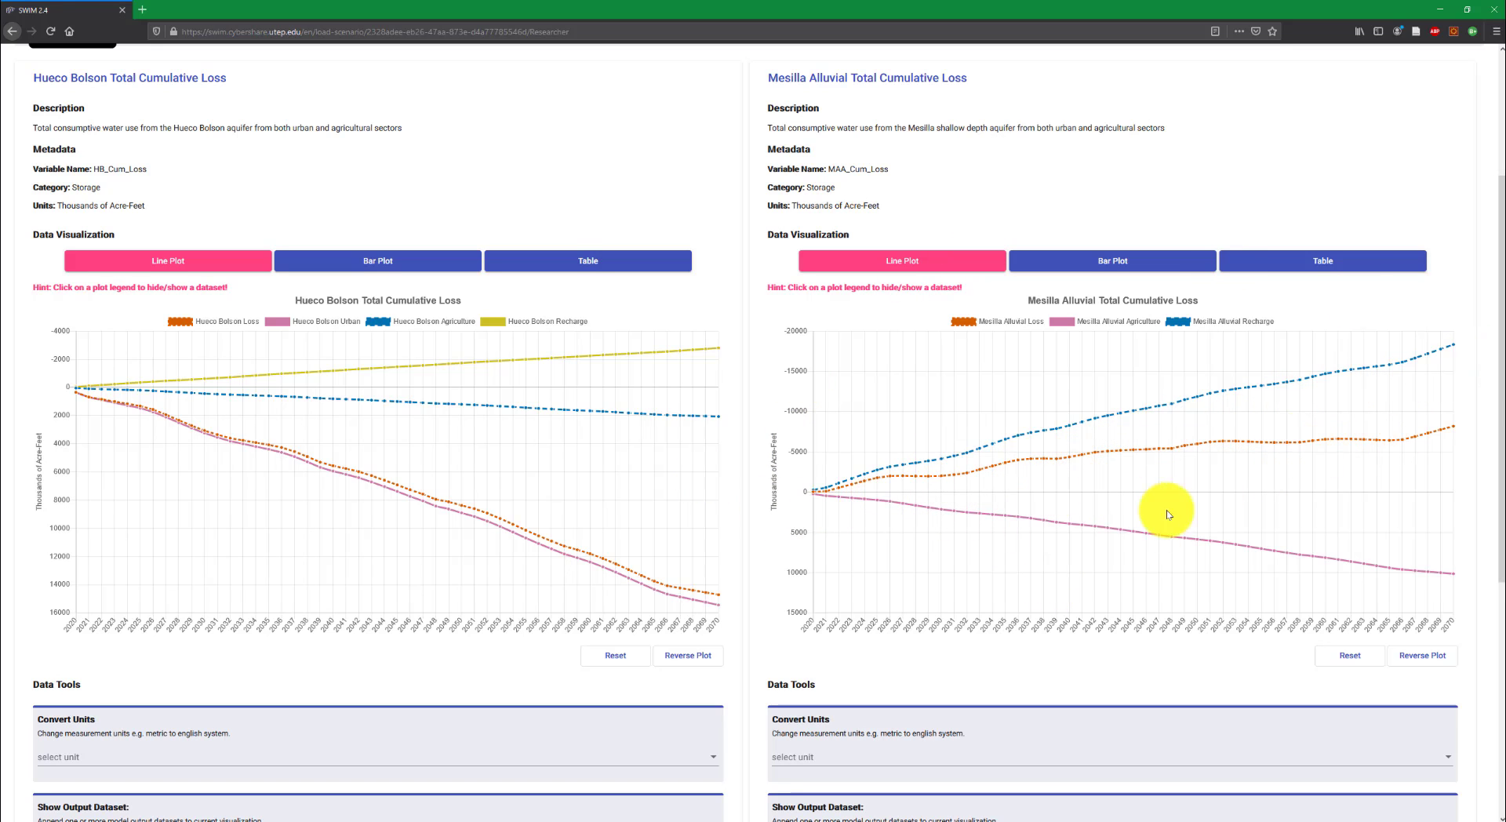
scroll(1136, 509, "up", 2)
scroll(565, 397, "down", 2)
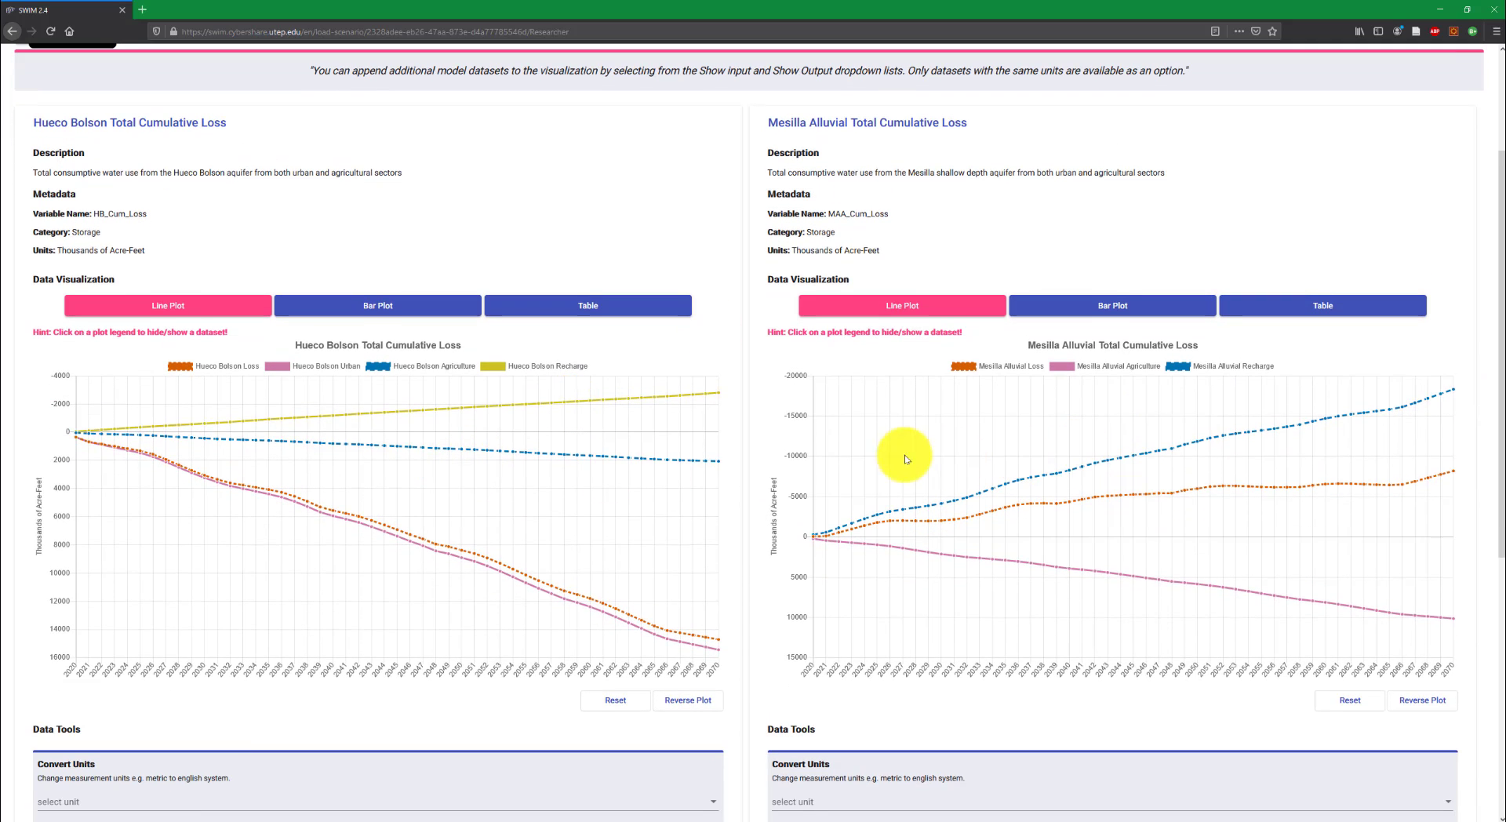
scroll(902, 455, "down", 3)
scroll(993, 451, "up", 2)
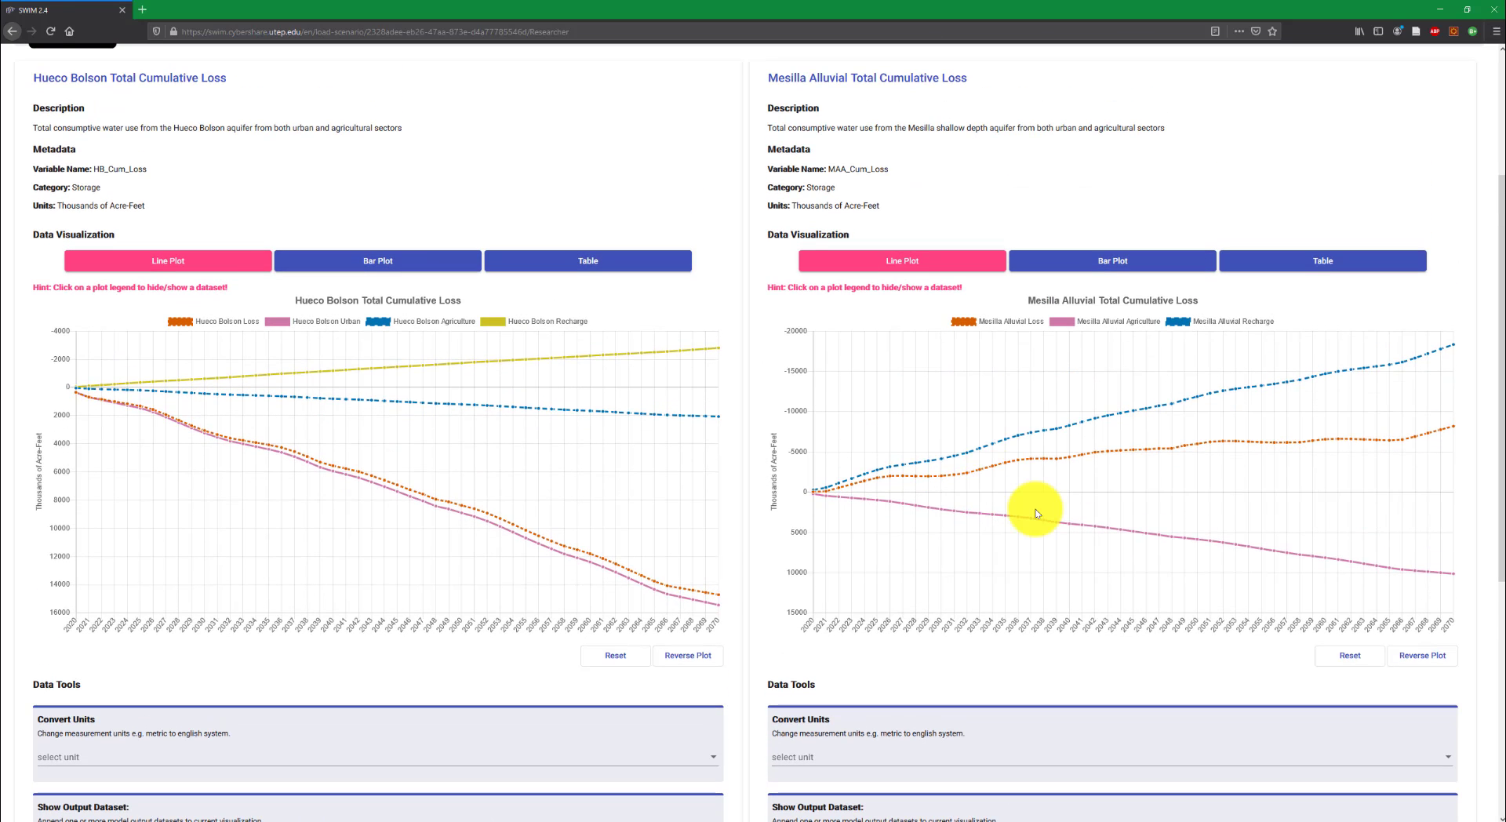
scroll(1036, 514, "up", 1)
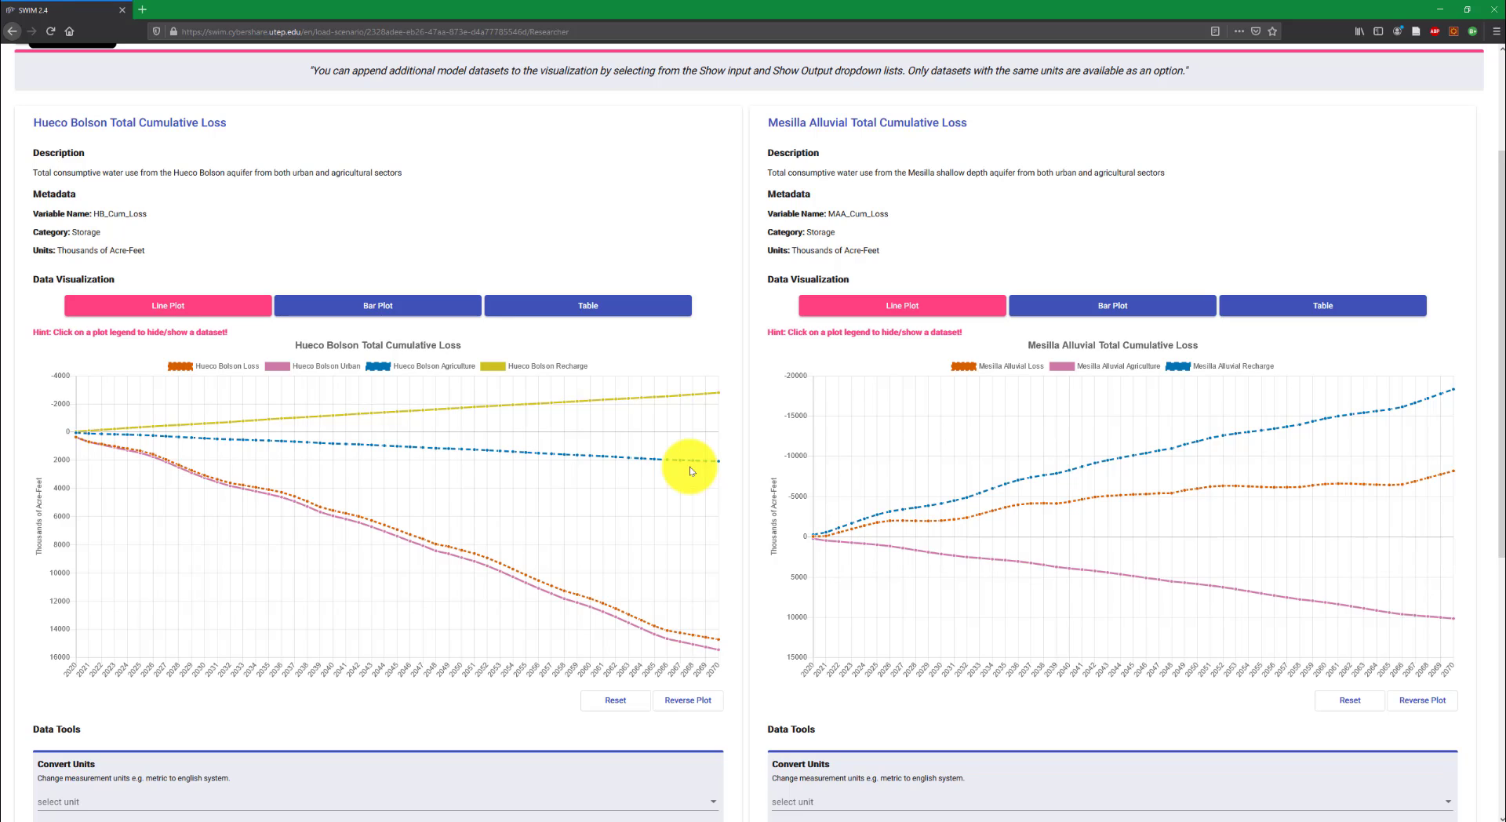
scroll(800, 504, "up", 1)
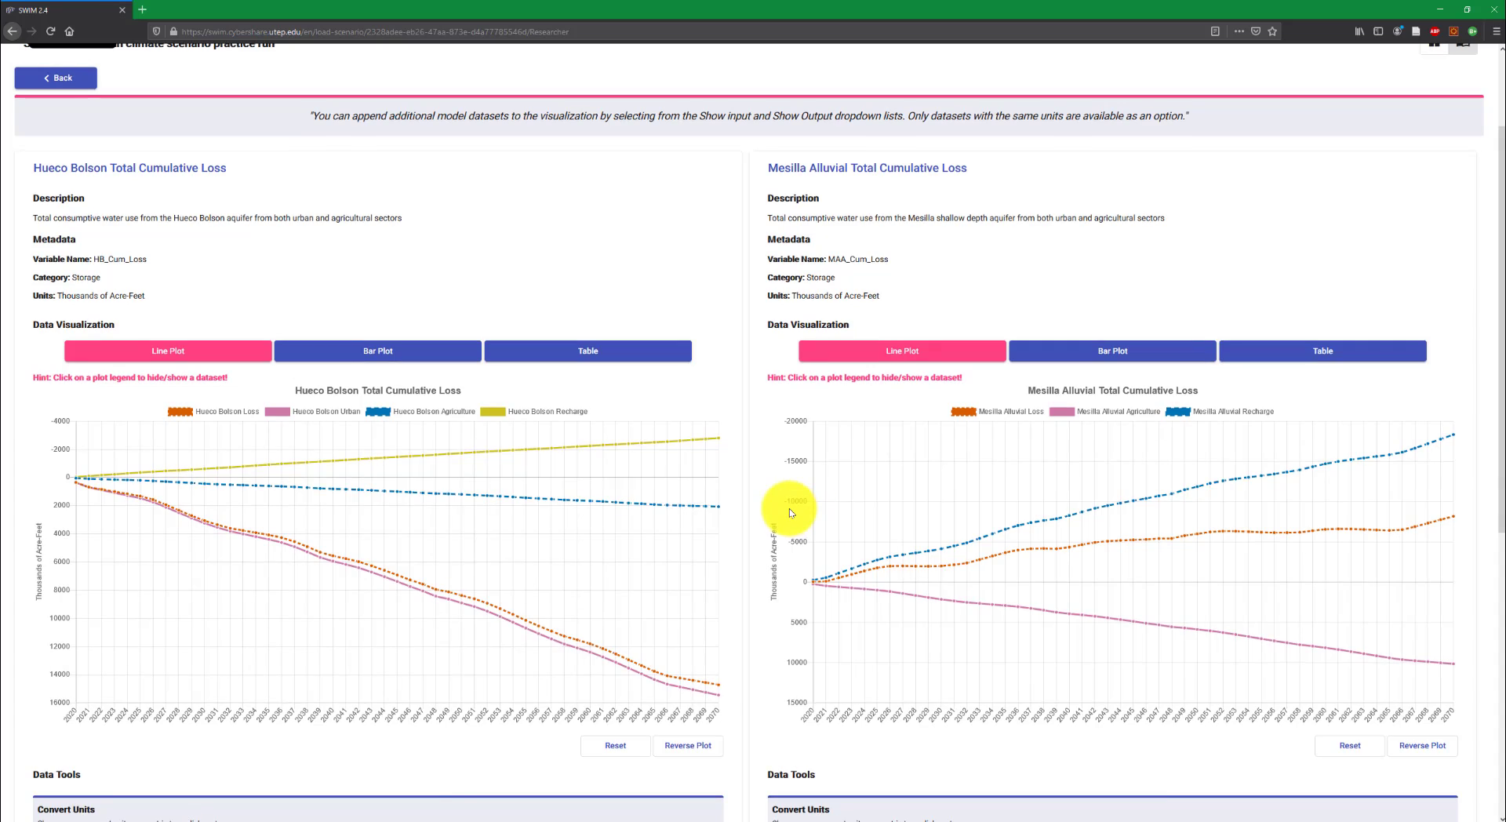
Return to the output list and submit a three-star Moderately Relevant rating for both the Hueco Bolson and Mesilla Alluvial total cumulative losses
scroll(789, 510, "up", 3)
left_click(69, 214)
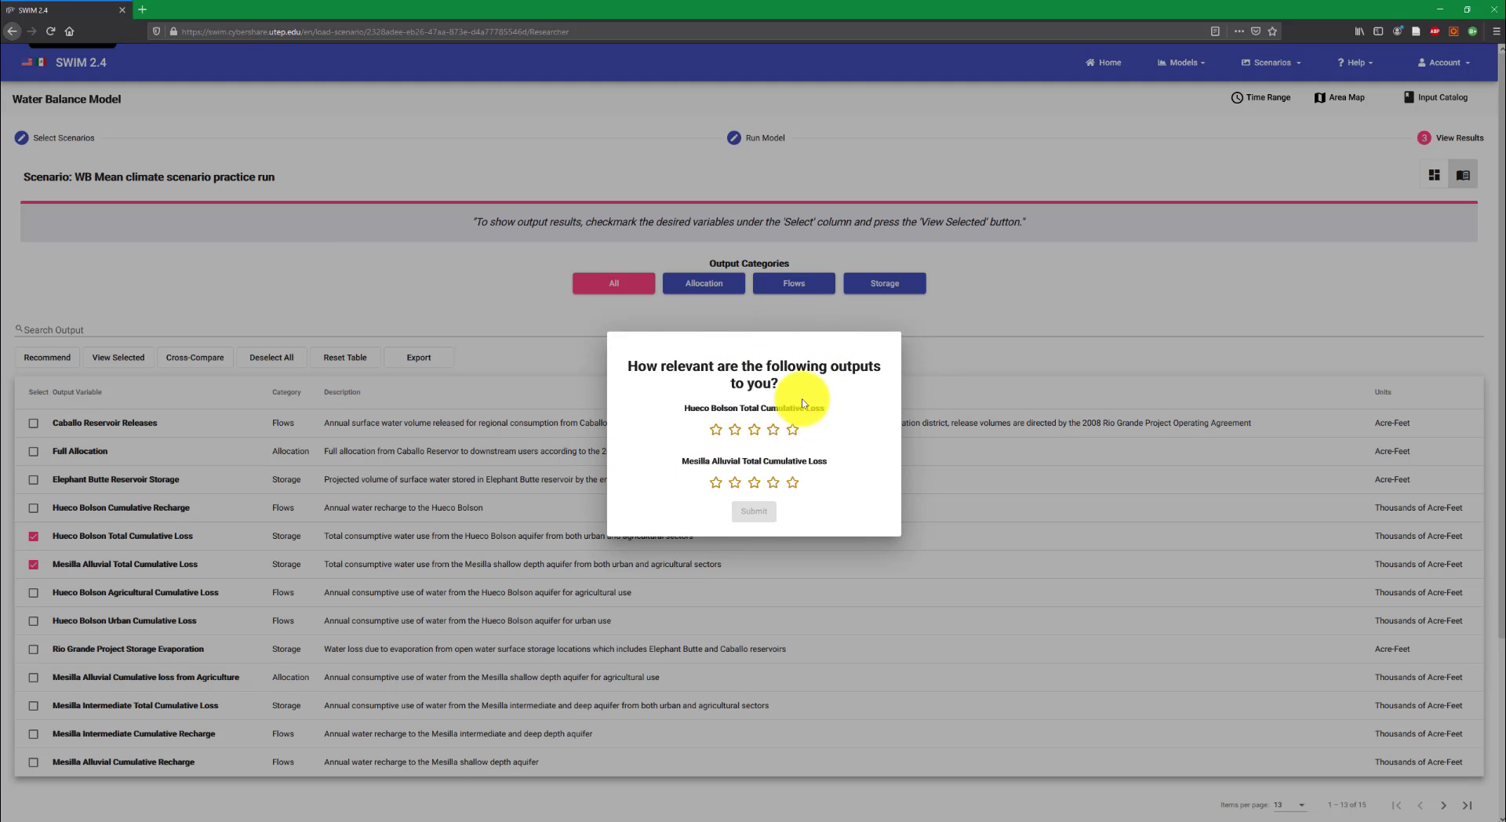
left_click(774, 431)
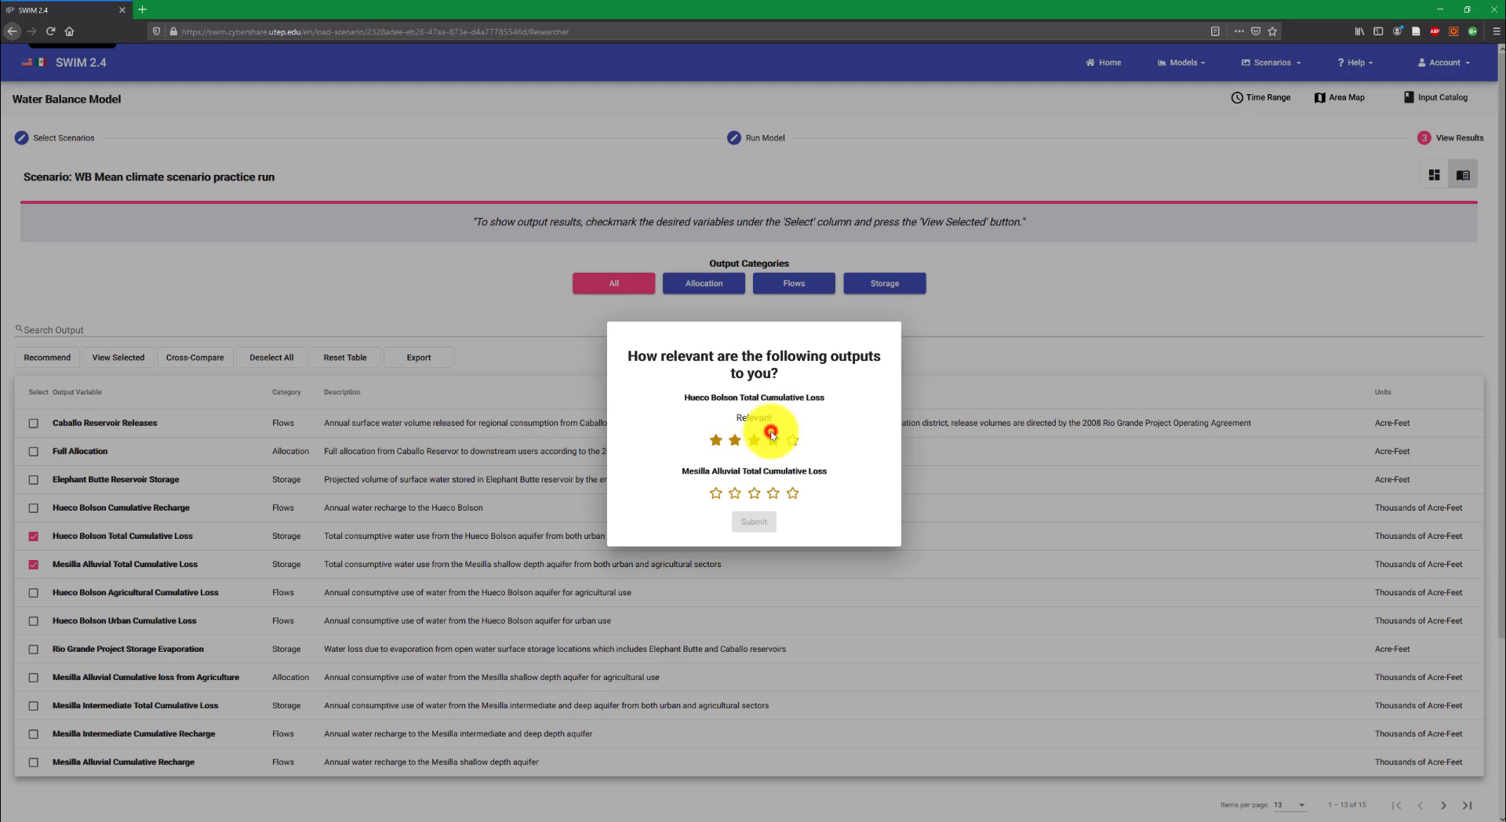
left_click(754, 492)
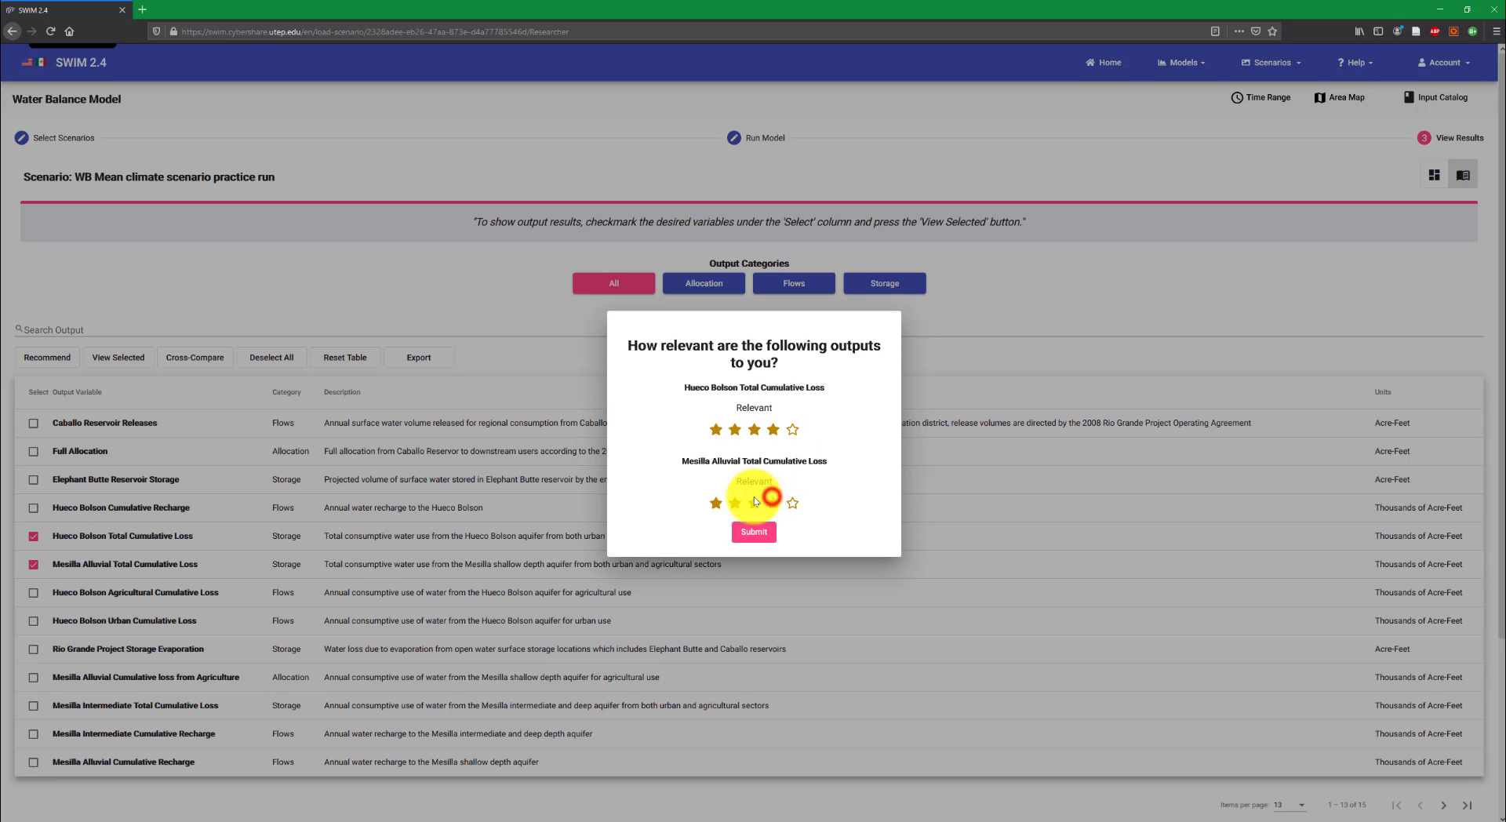
left_click(754, 429)
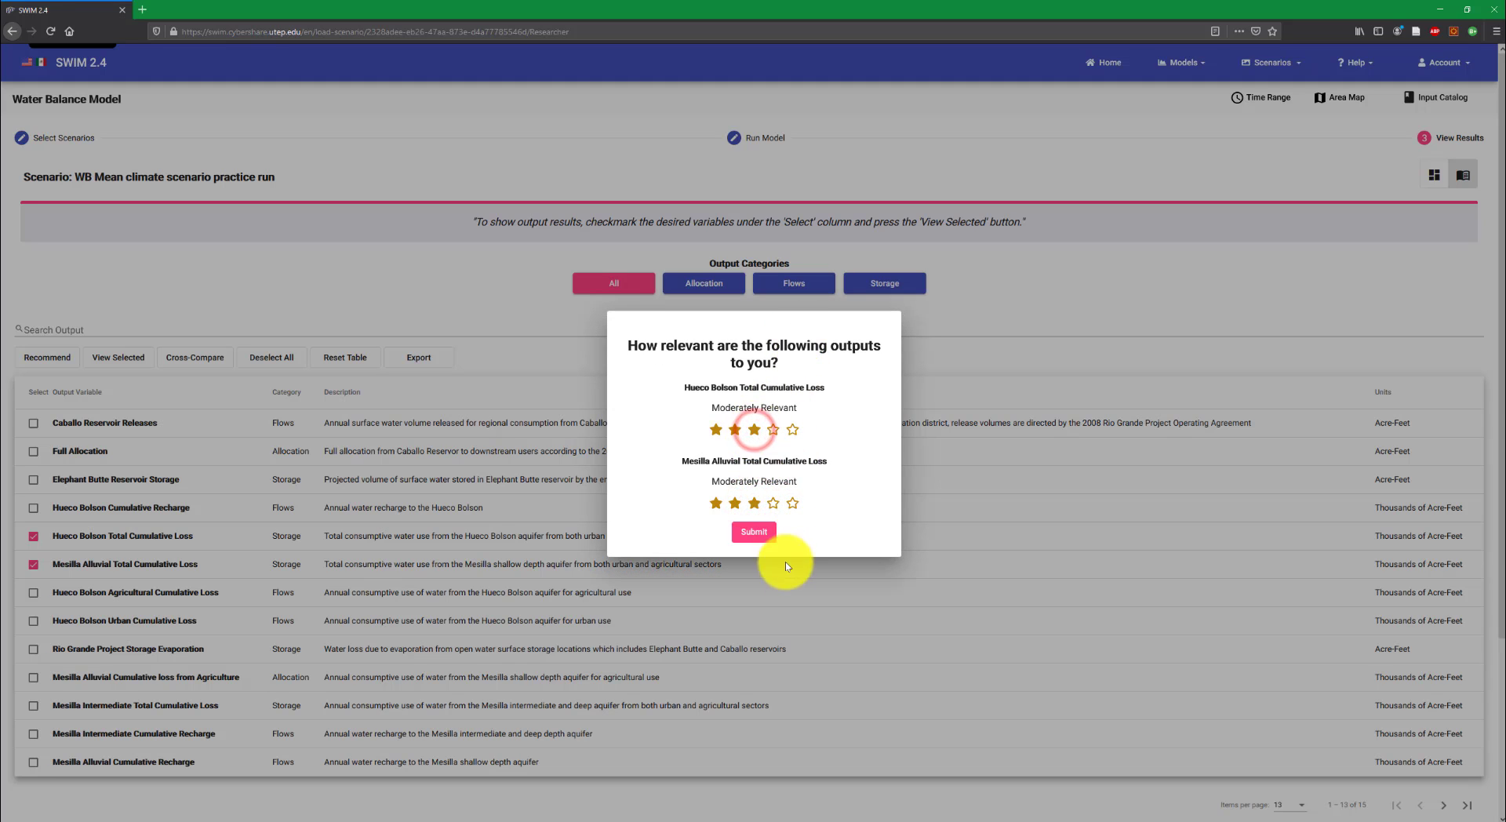
left_click(770, 537)
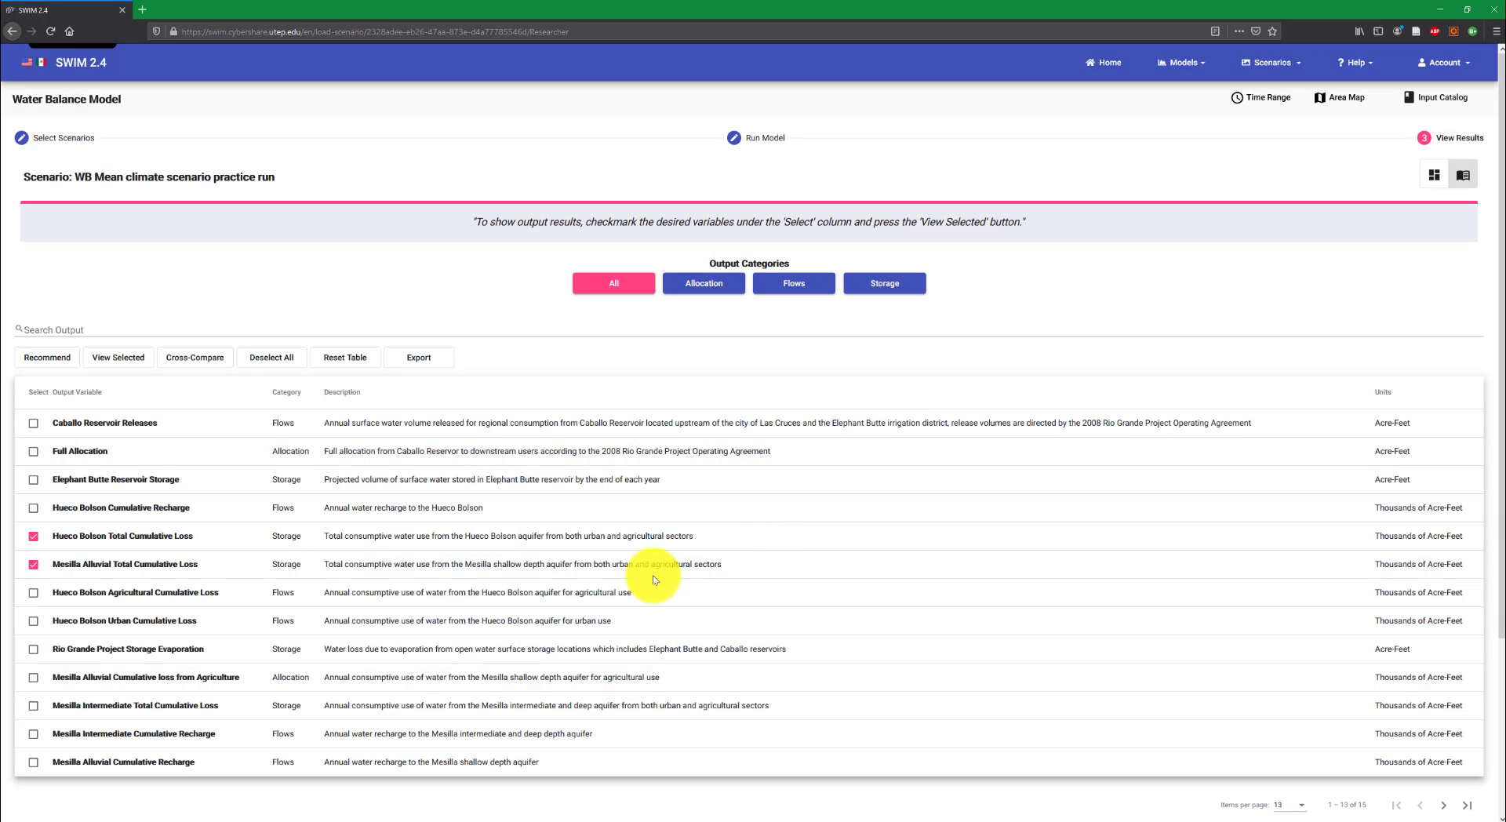
Deselect the Hueco Bolson Total Cumulative Loss and Mesilla Alluvial Total Cumulative Loss outputs
left_click(33, 535)
left_click(33, 565)
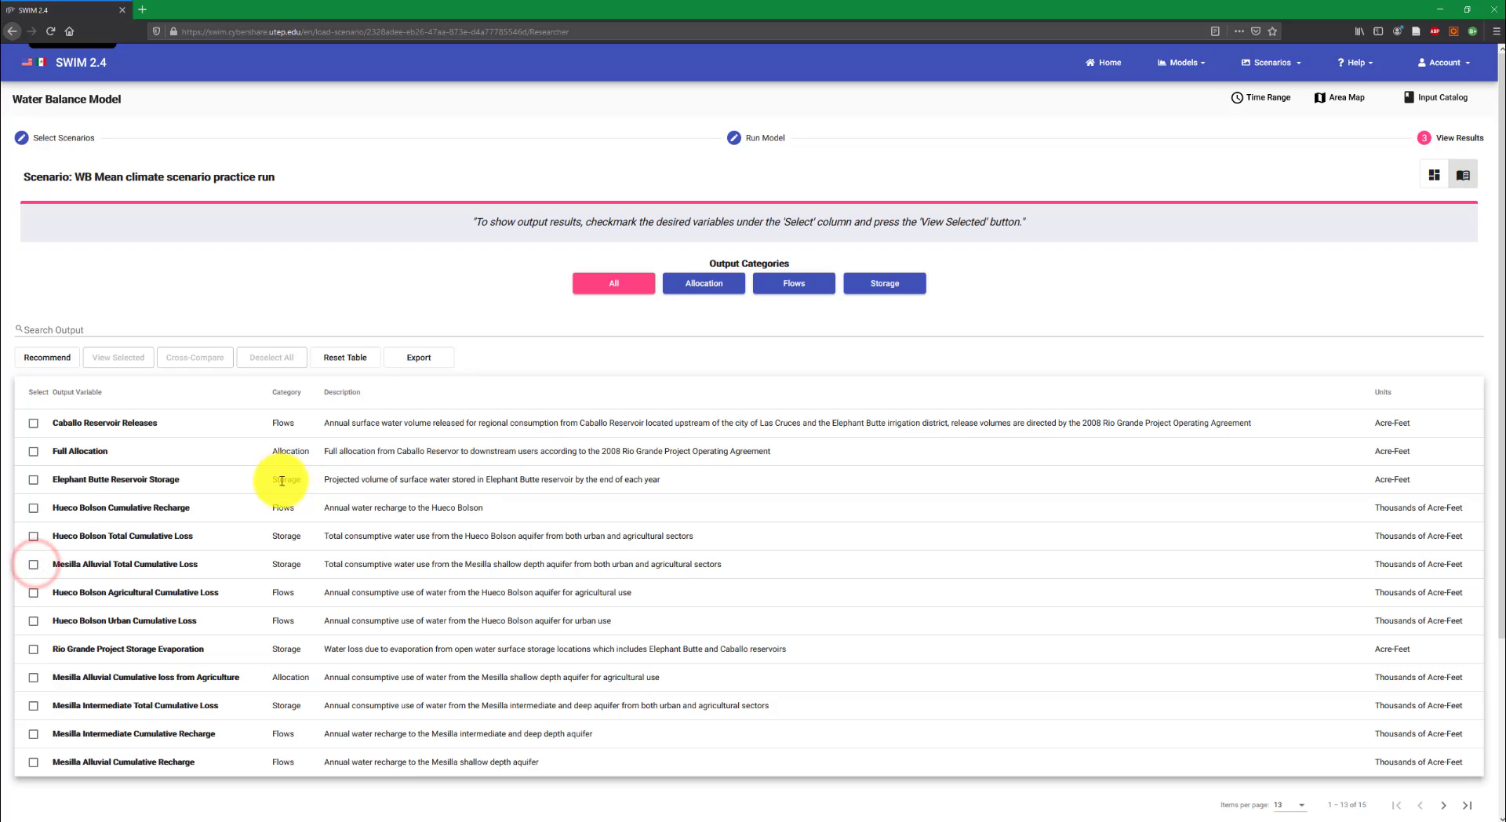
Select Hueco Bolson Cumulative Recharge, Hueco Bolson Total Cumulative Loss and Mesilla Alluvial Total Cumulative Loss, and clear the whole selection at once
left_click(33, 507)
left_click(33, 536)
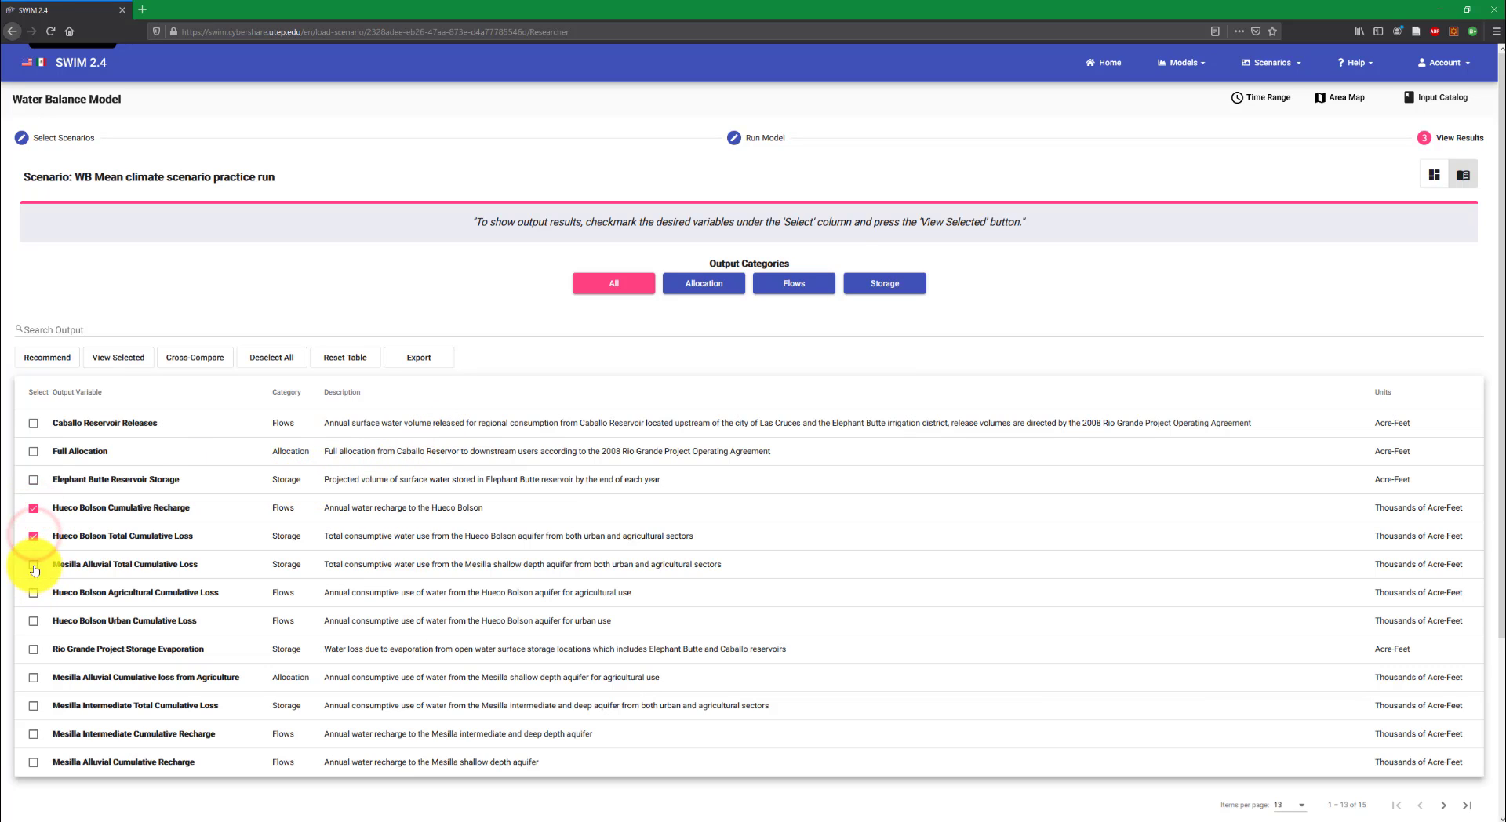
left_click(33, 565)
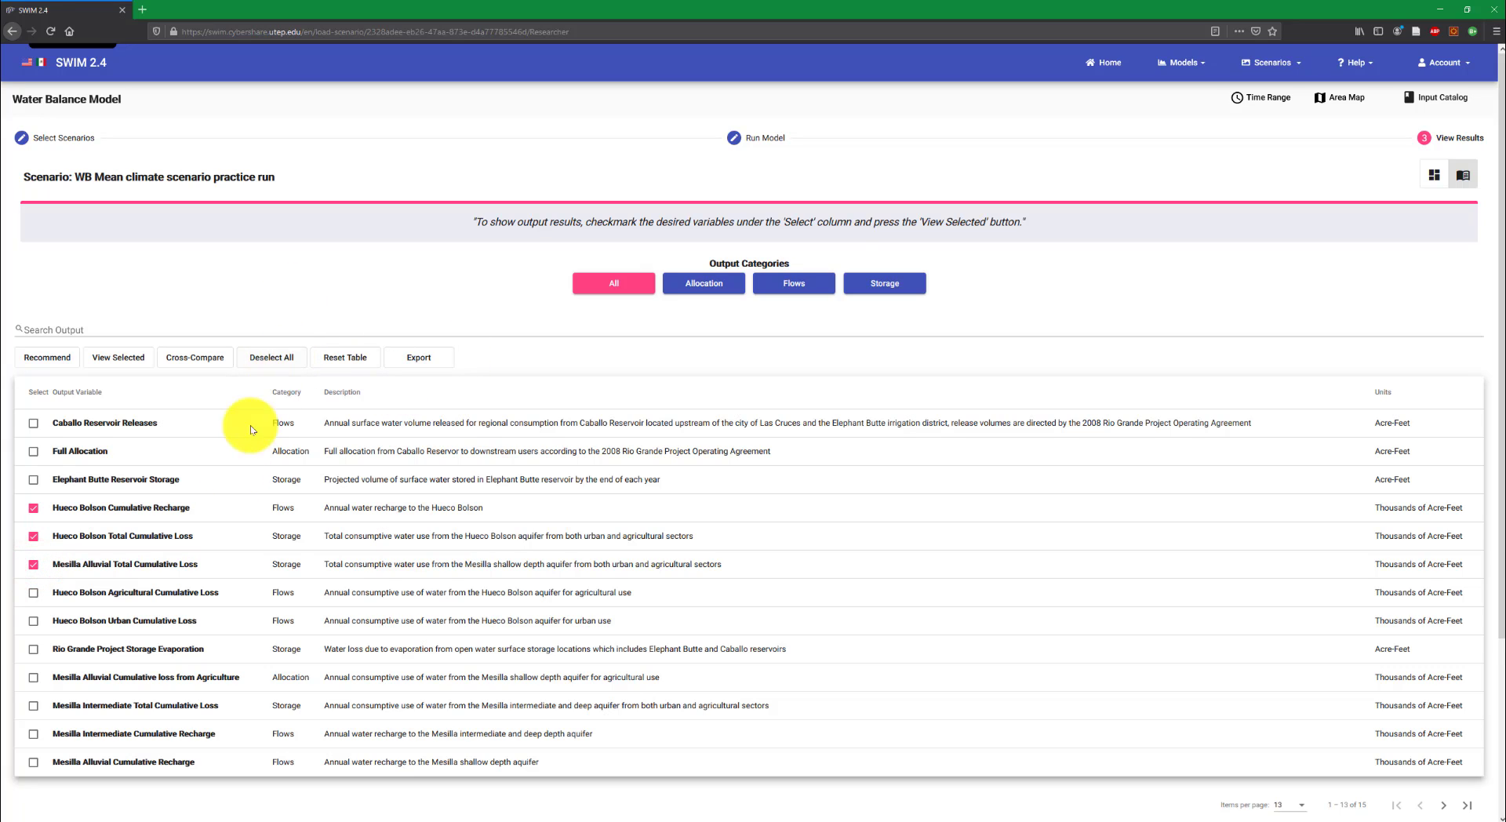
left_click(268, 360)
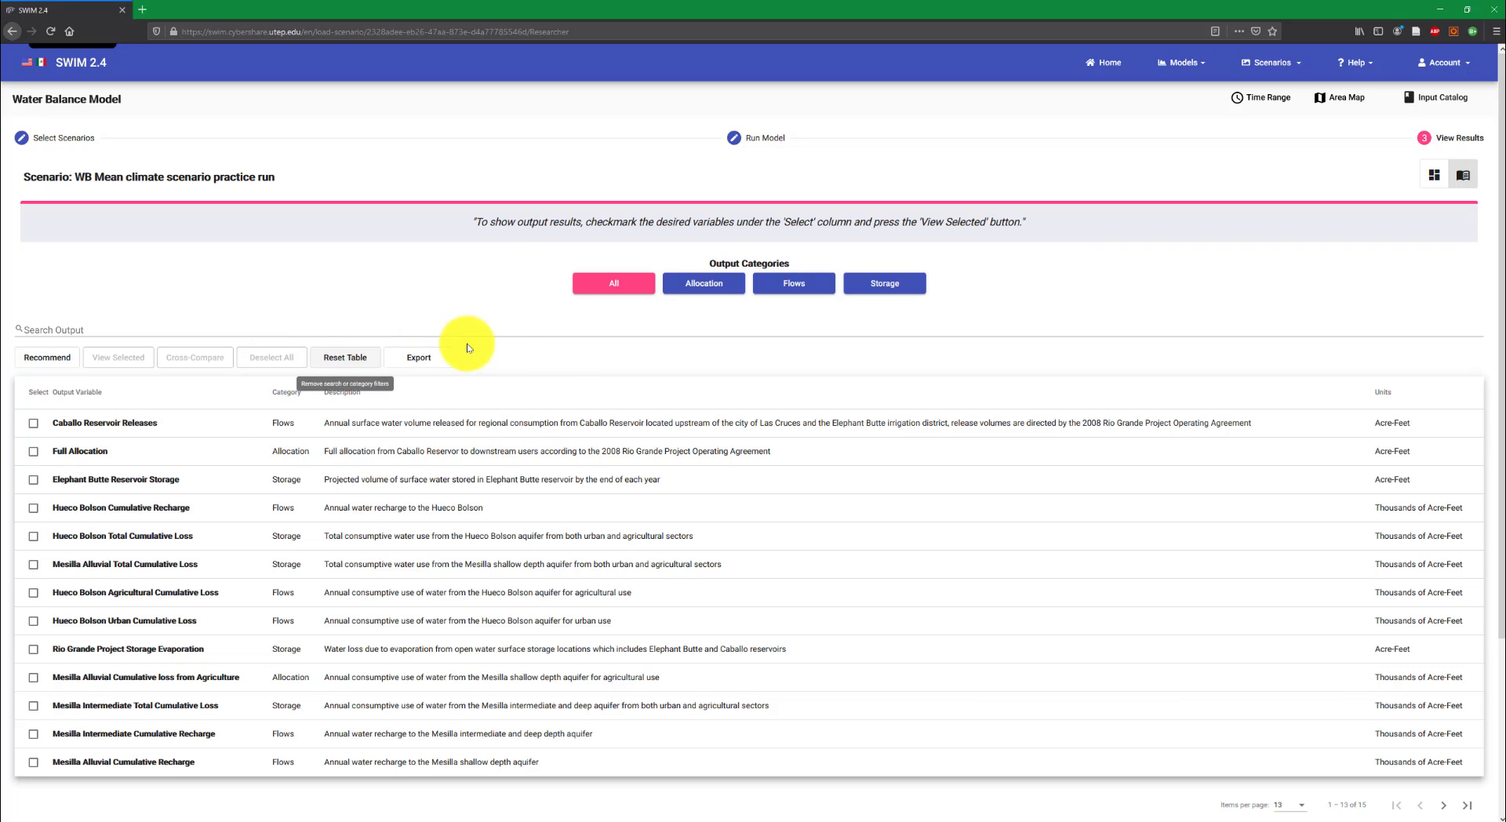
Filter the output list to the Flows category and reset the table
left_click(788, 286)
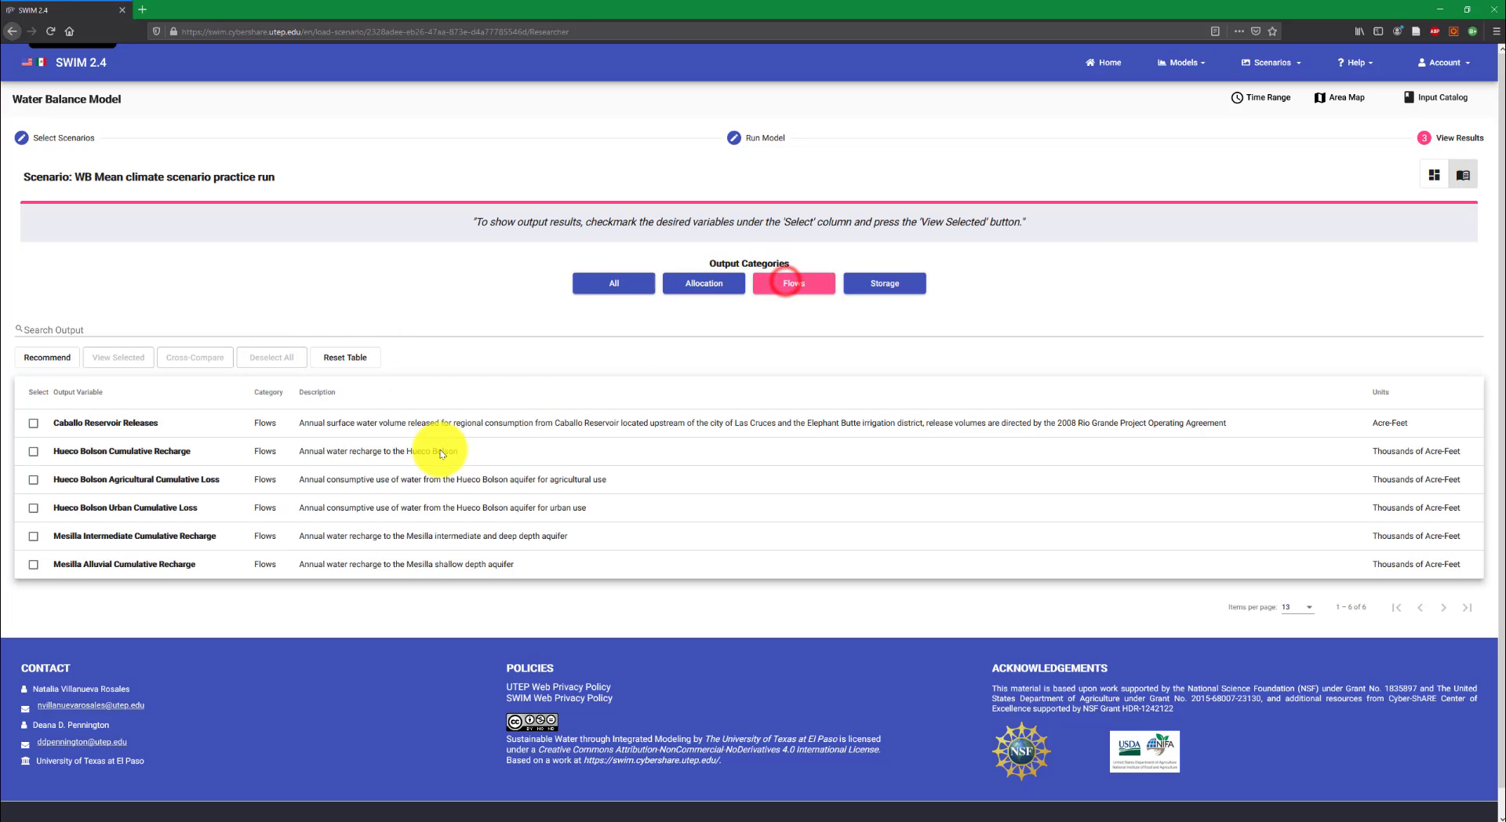
left_click(344, 358)
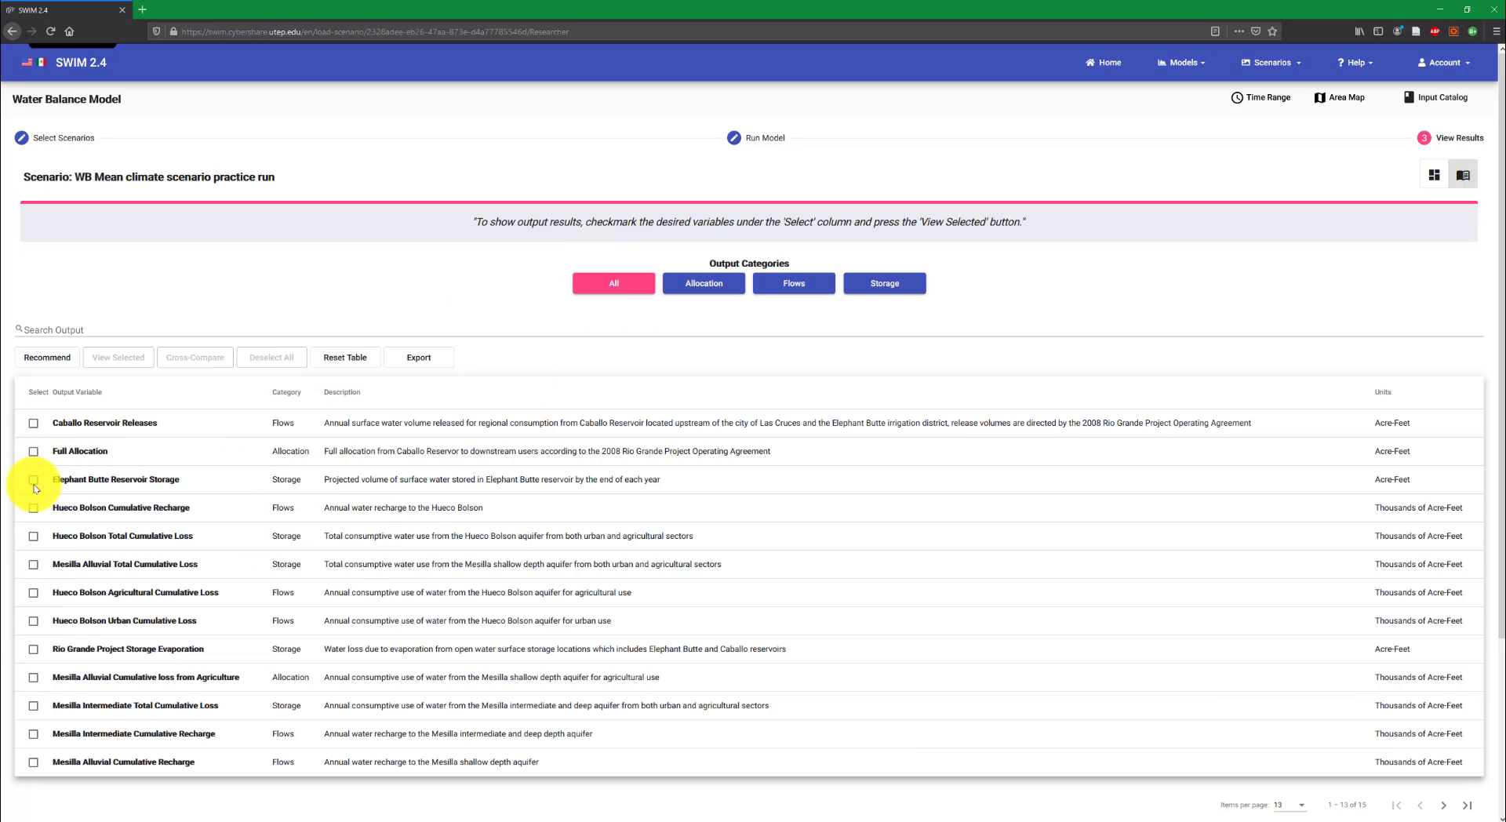
Start exporting the output list as Output_Catalog.csv and cancel the download
left_click(418, 359)
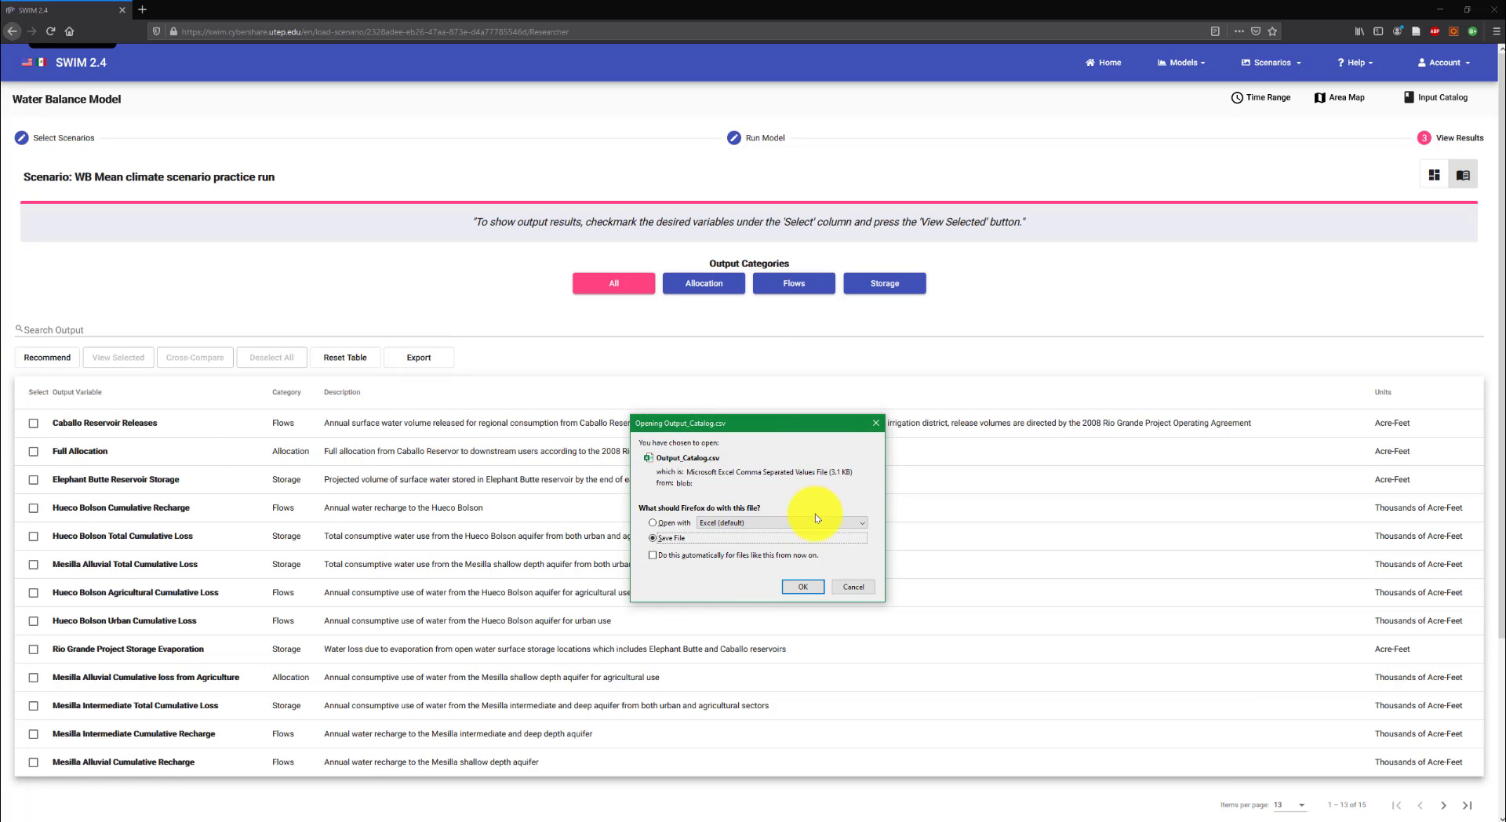
left_click(859, 587)
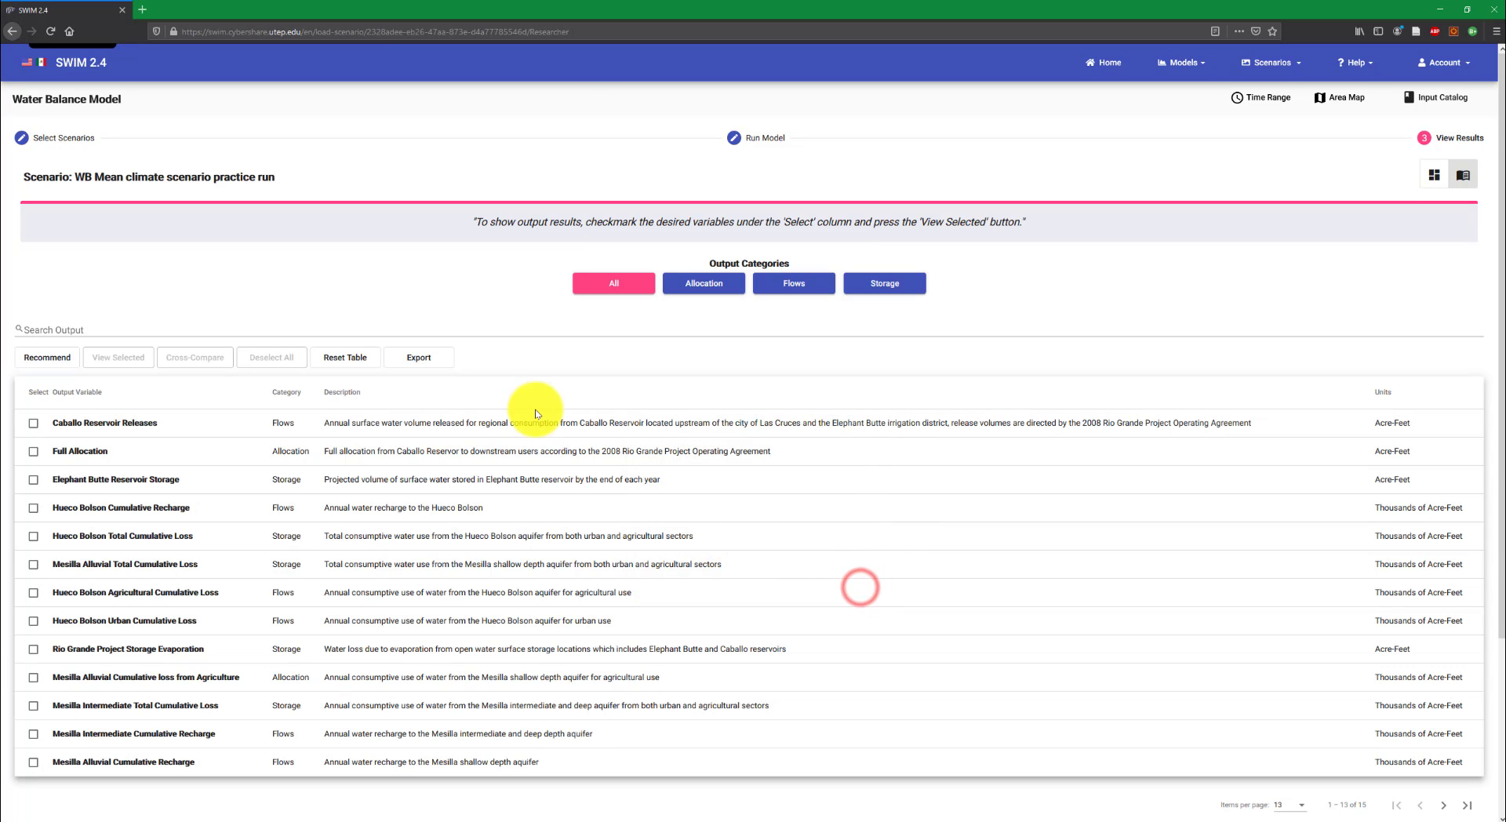
left_click(1051, 295)
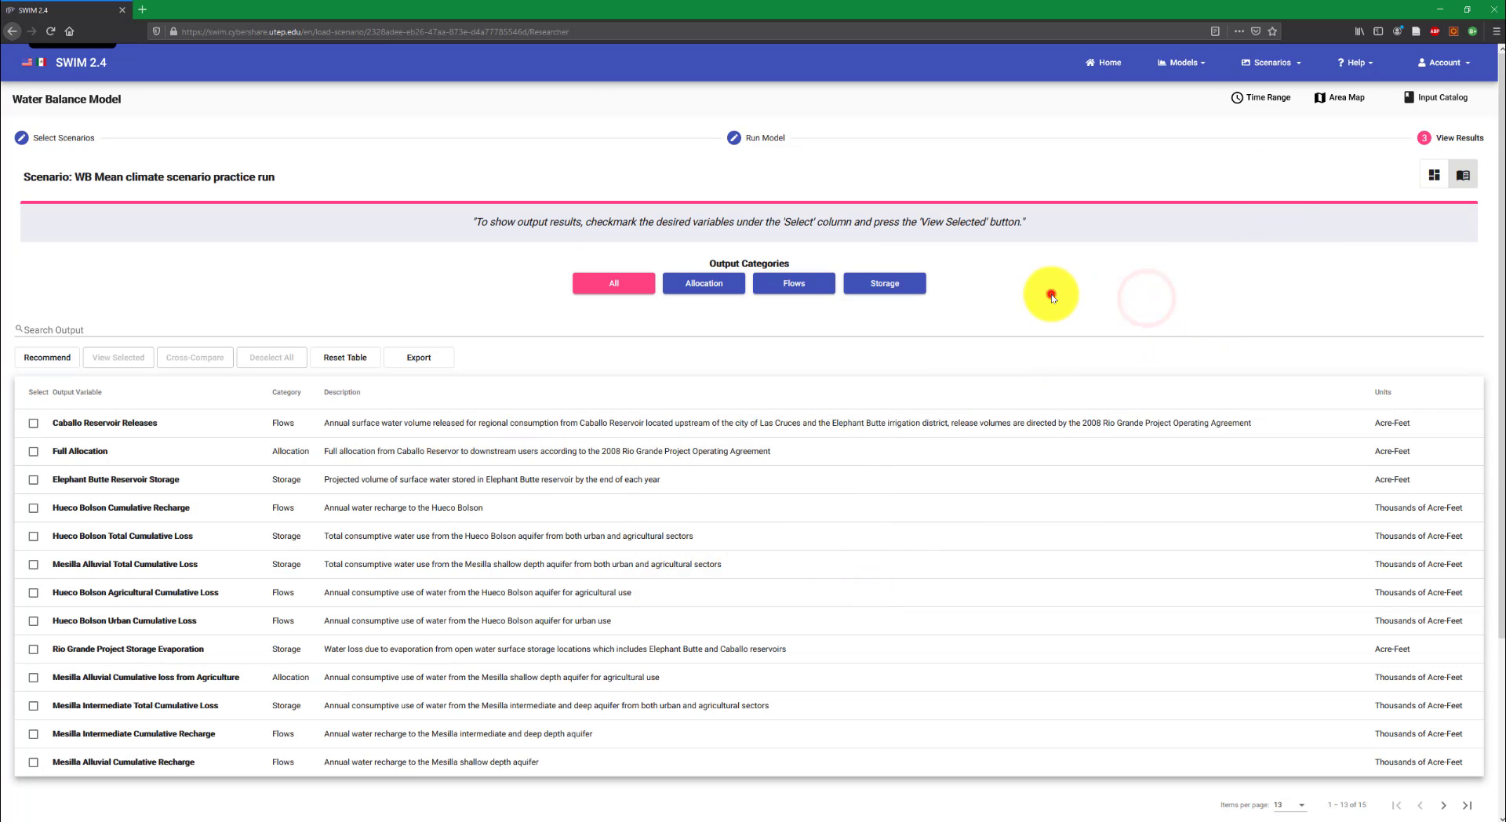
scroll(834, 570, "down", 3)
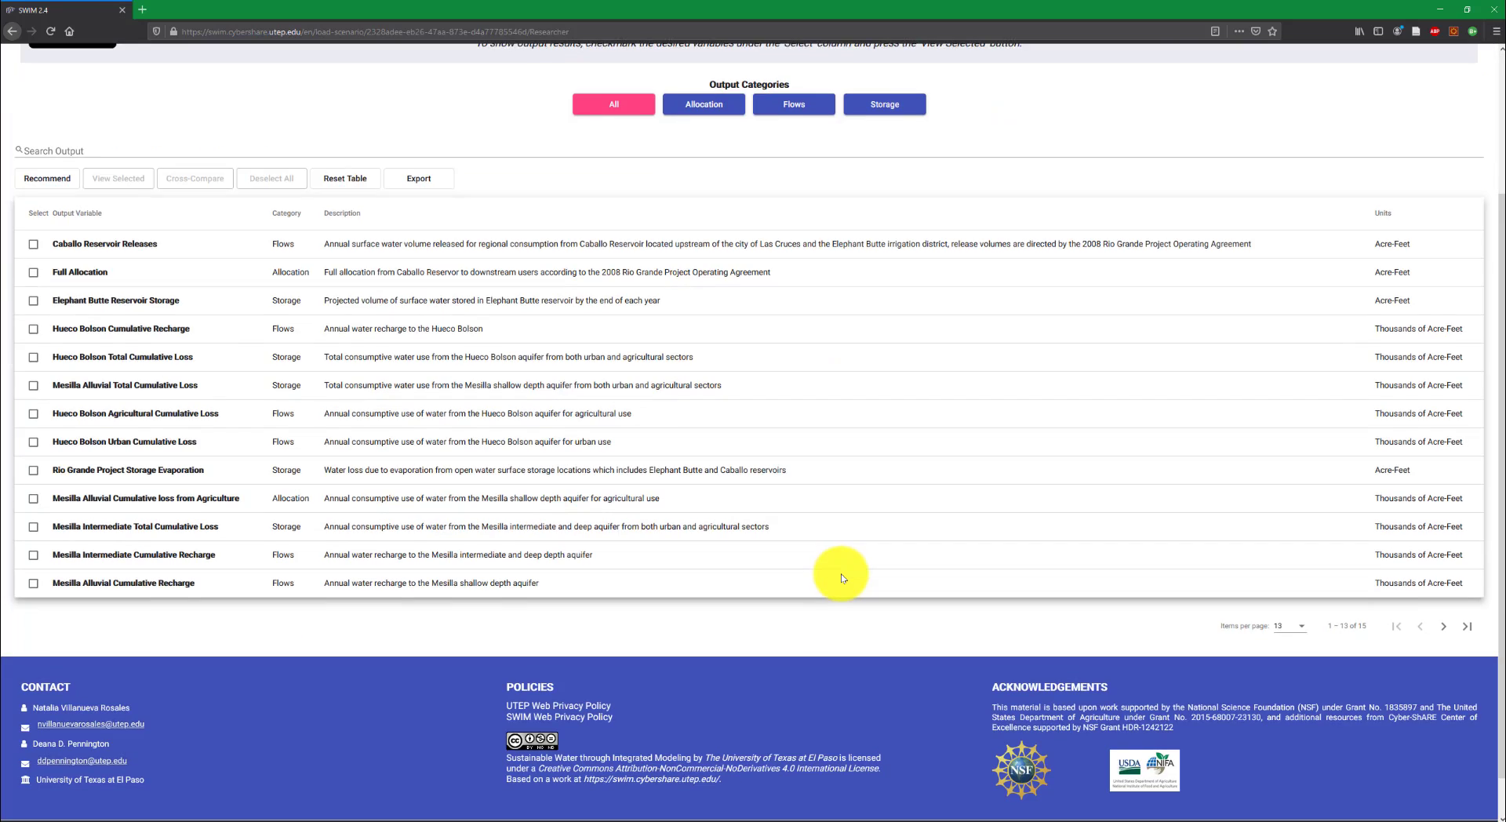
scroll(808, 518, "up", 3)
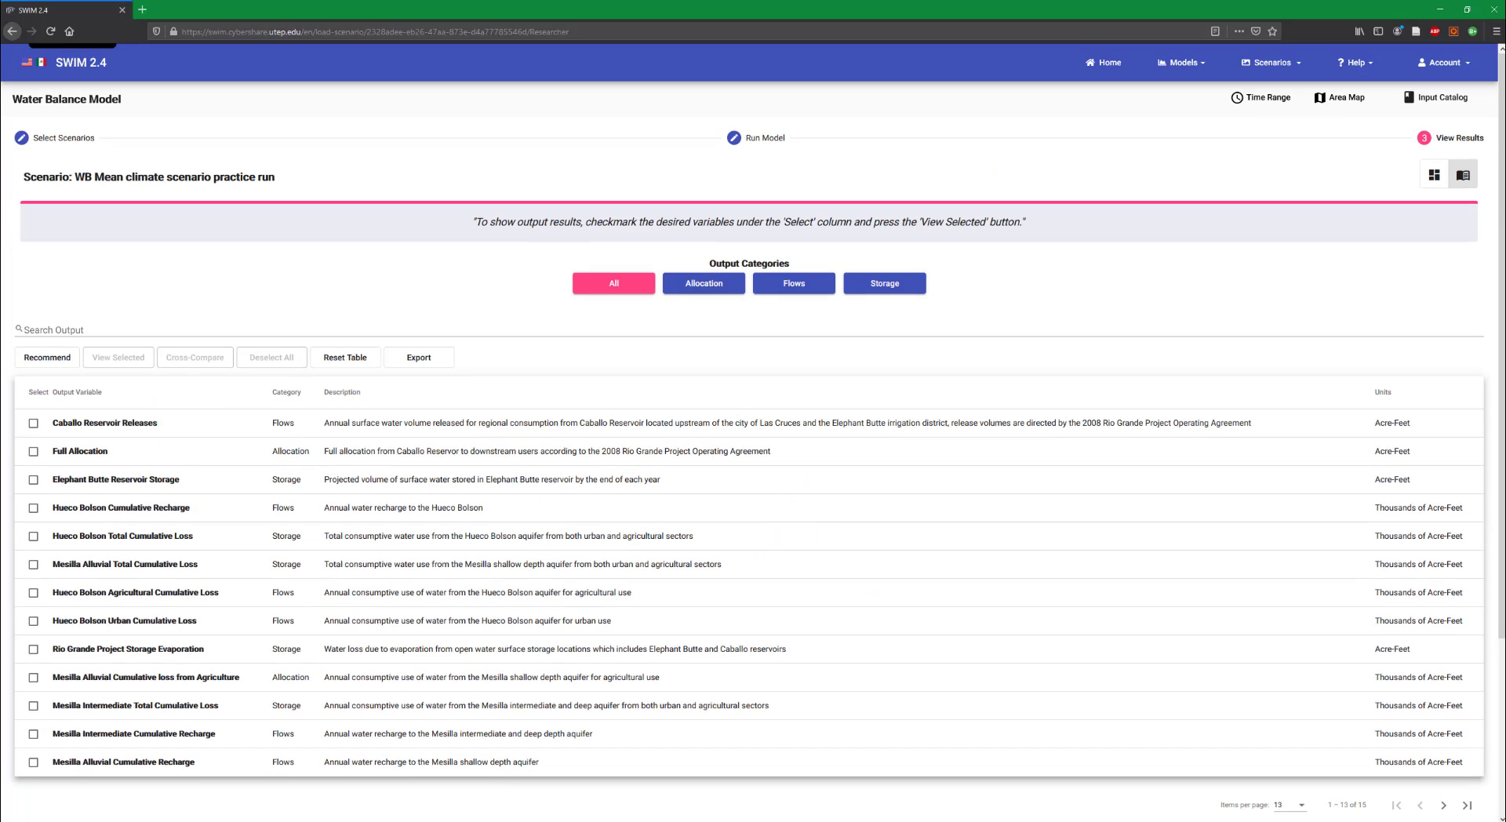